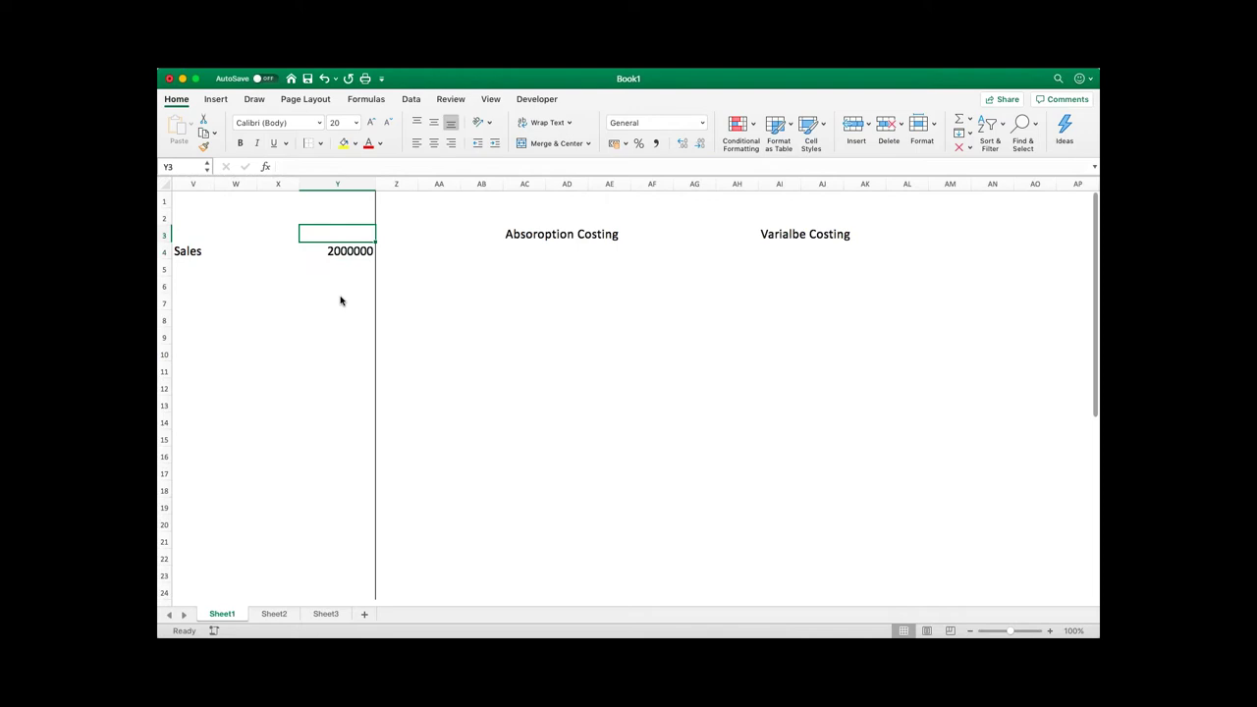
Put a $ heading in Y3 and add a DM row in row 5 with an amount of 800000.
{"action": "key", "text": "Return"}
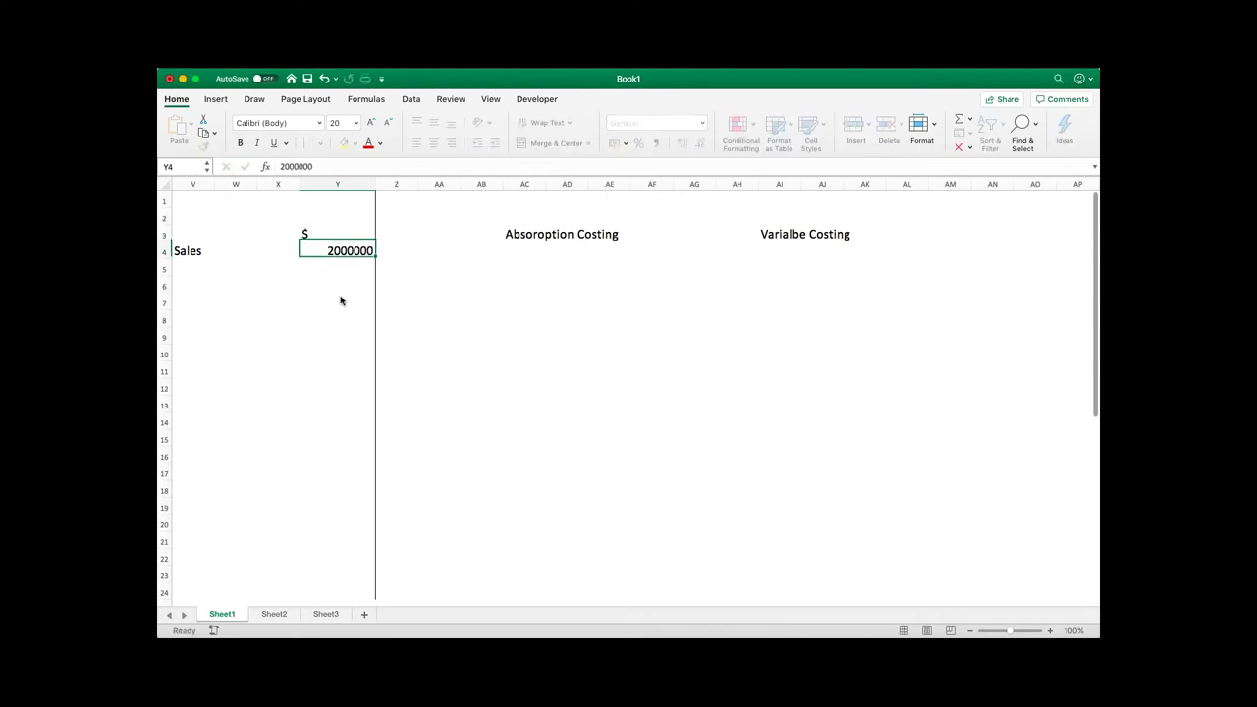
{"action": "key", "text": "Return"}
{"action": "key", "text": "Left"}
{"action": "key", "text": "Left"}
{"action": "key", "text": "Left"}
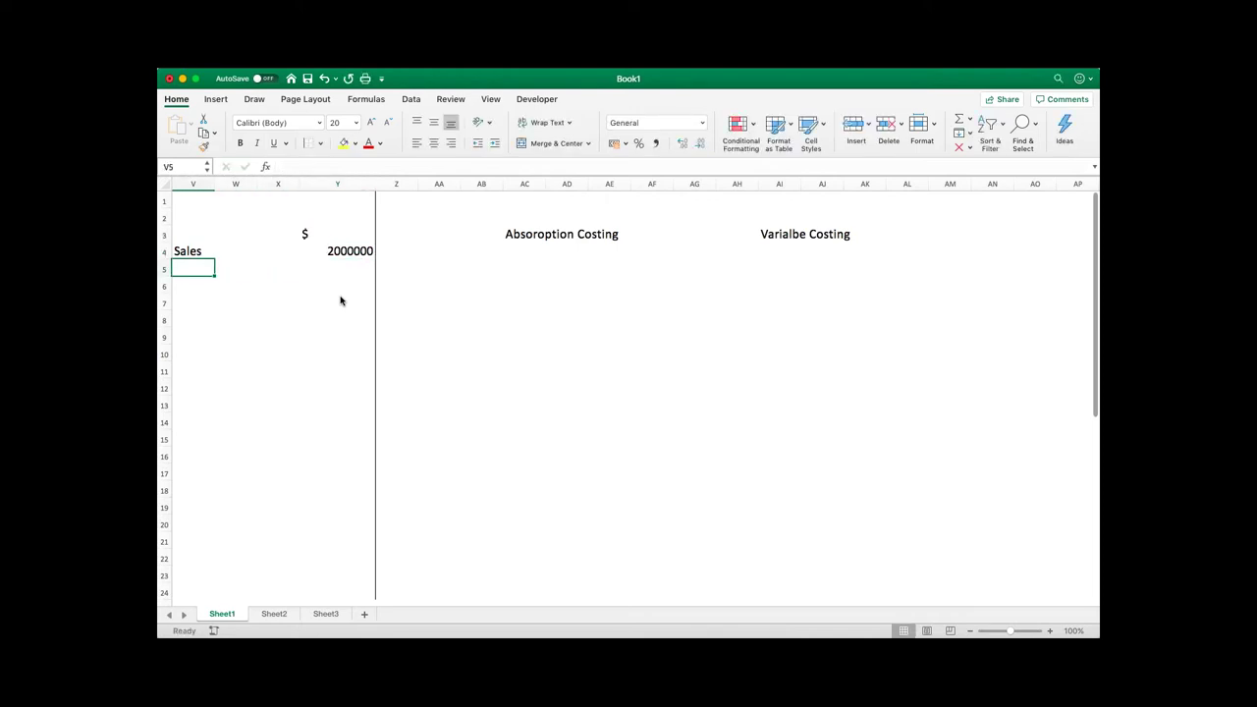
{"action": "type", "text": "DM"}
{"action": "key", "text": "Right"}
{"action": "key", "text": "Right"}
{"action": "key", "text": "Right"}
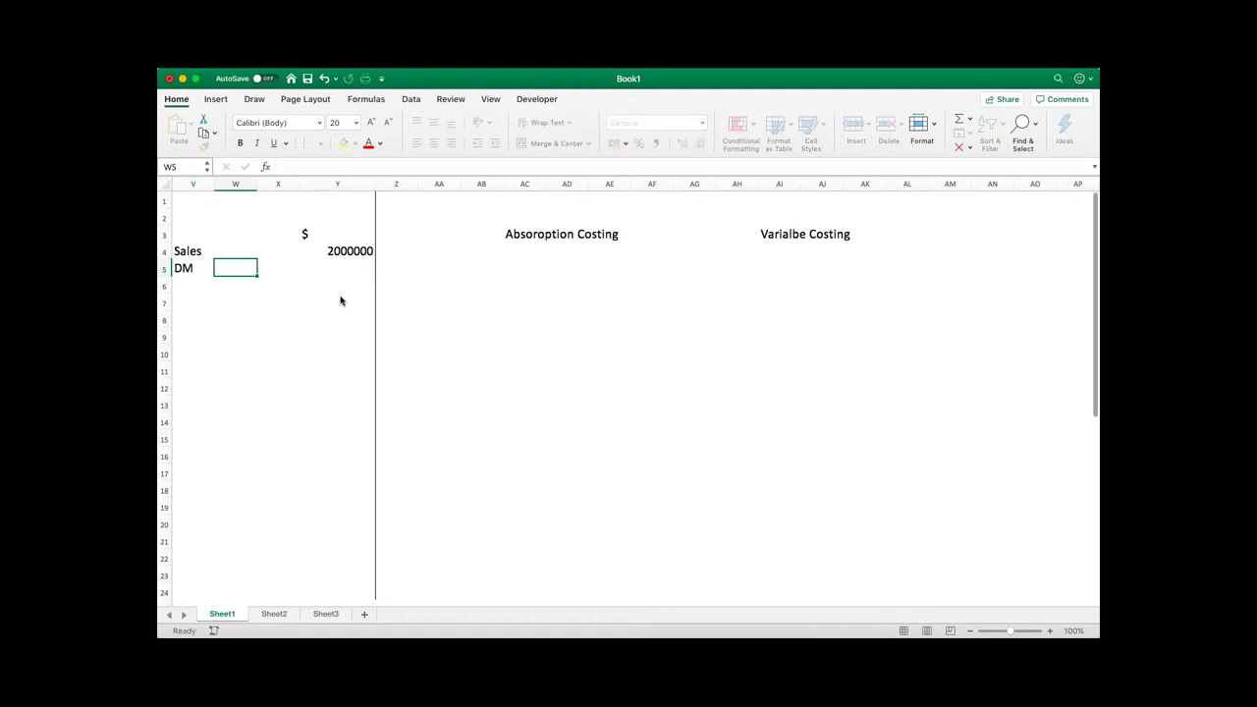
{"action": "type", "text": "800000"}
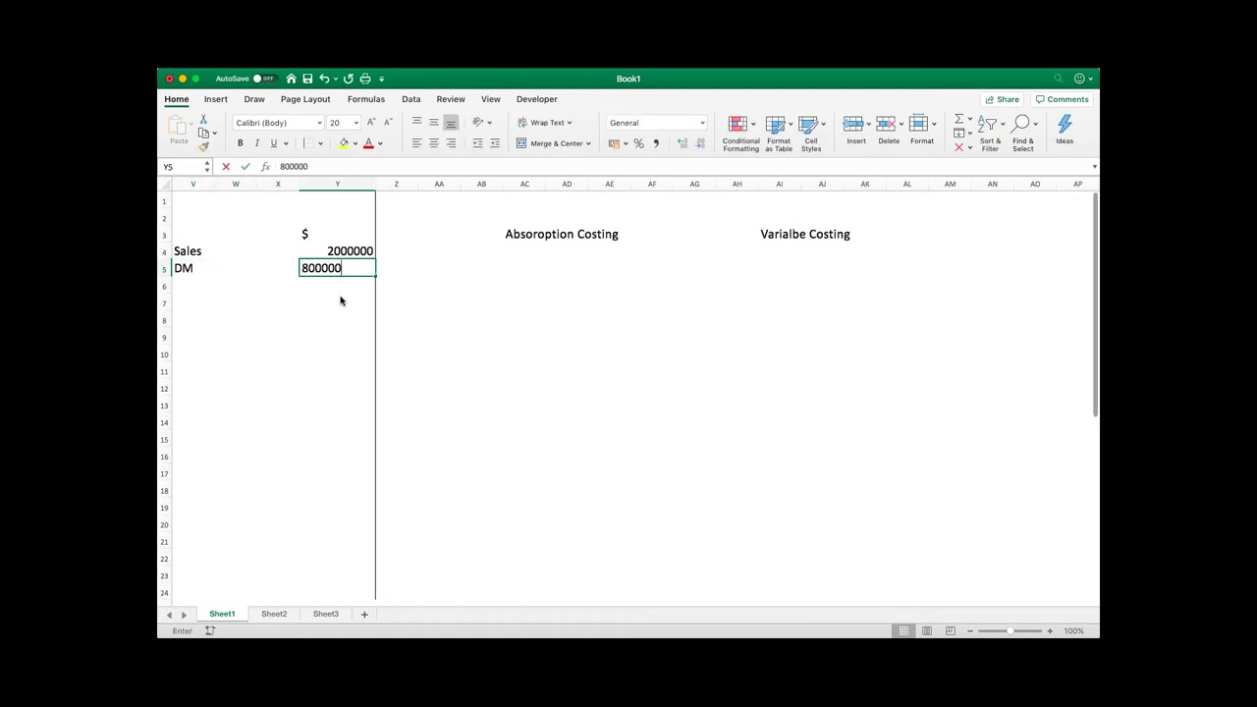
{"action": "key", "text": "Return"}
Add a DL row in row 6 with an amount of 200000 in column Y.
{"action": "type", "text": "DL"}
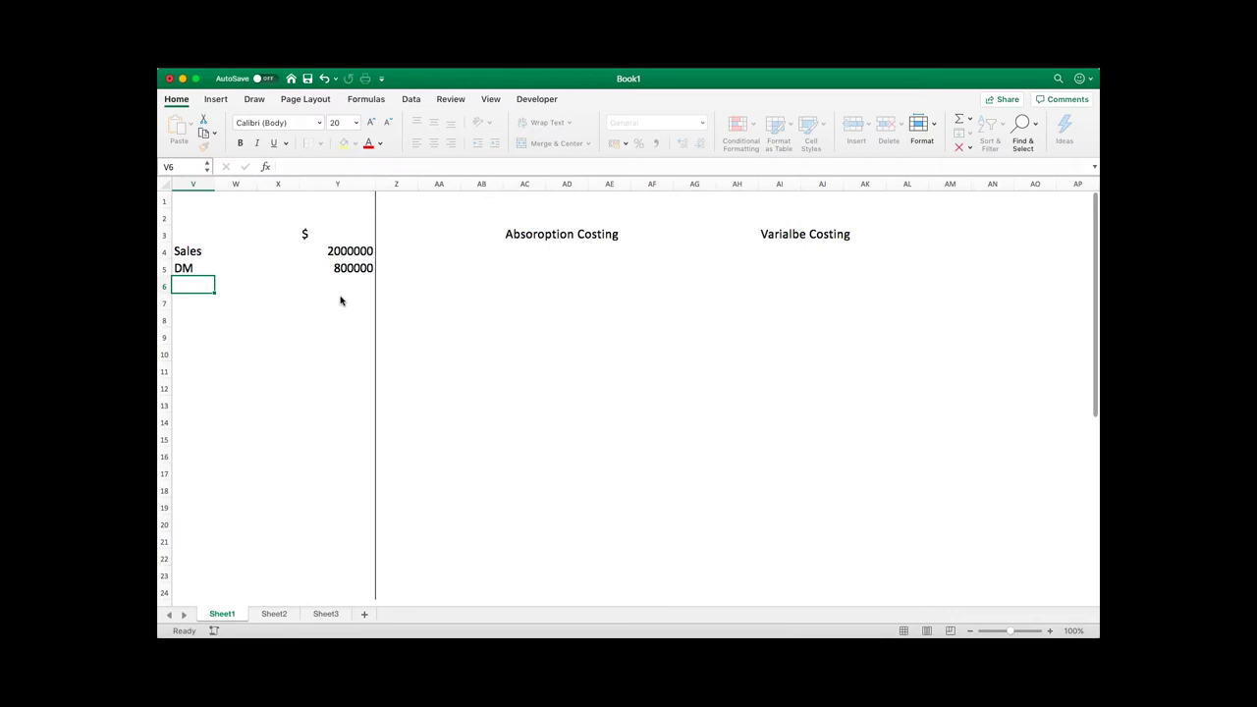
{"action": "scroll", "coordinate": [341, 300], "scroll_direction": "left", "scroll_amount": 1}
{"action": "key", "text": "Right"}
{"action": "key", "text": "Right"}
{"action": "key", "text": "Right"}
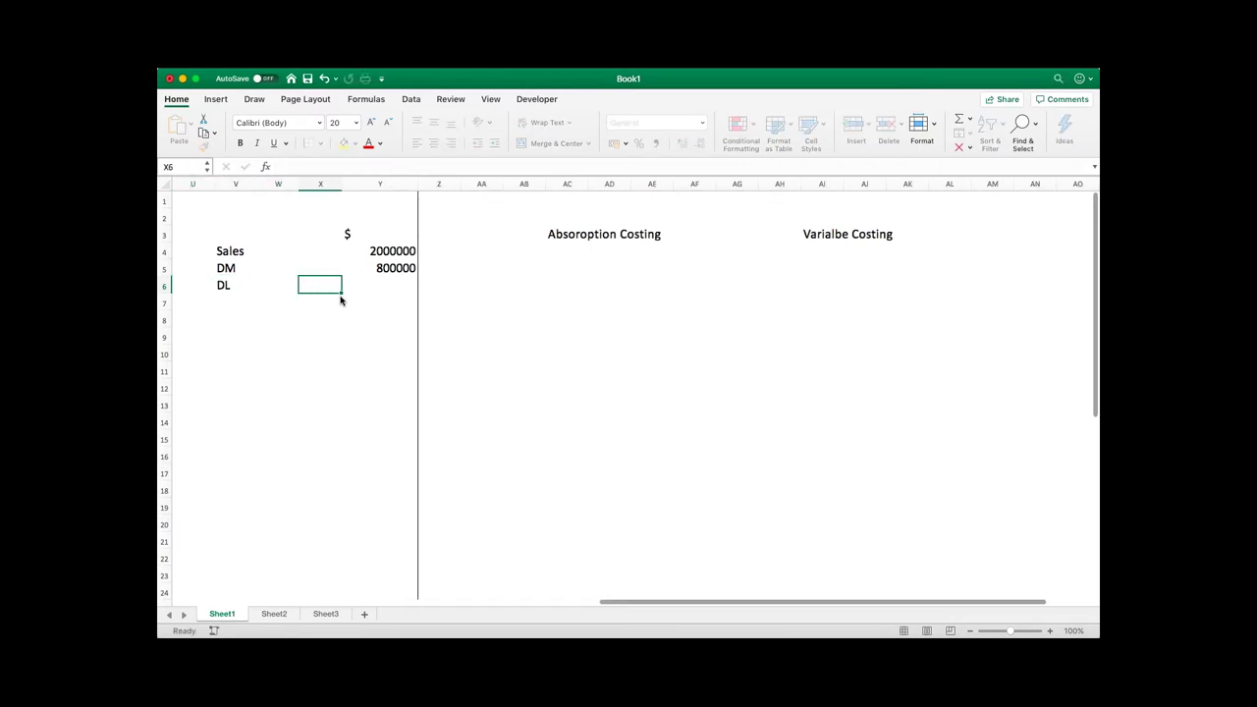
{"action": "type", "text": "200000"}
{"action": "key", "text": "Return"}
Format cells Y4 through Y20 with the comma number style and reduce their font size to 18.
{"action": "key", "text": "Up"}
{"action": "key", "text": "Up"}
{"action": "key", "text": "Up"}
{"action": "key", "text": "shift+Down"}
{"action": "key", "text": "shift+Down"}
{"action": "key", "text": "shift+Down"}
{"action": "key", "text": "shift+Down"}
{"action": "key", "text": "shift+Down"}
{"action": "key", "text": "shift+Down"}
{"action": "key", "text": "shift+Down"}
{"action": "key", "text": "shift+Down"}
{"action": "key", "text": "shift+Down"}
{"action": "key", "text": "shift+Down"}
{"action": "key", "text": "shift+Down"}
{"action": "key", "text": "shift+Down"}
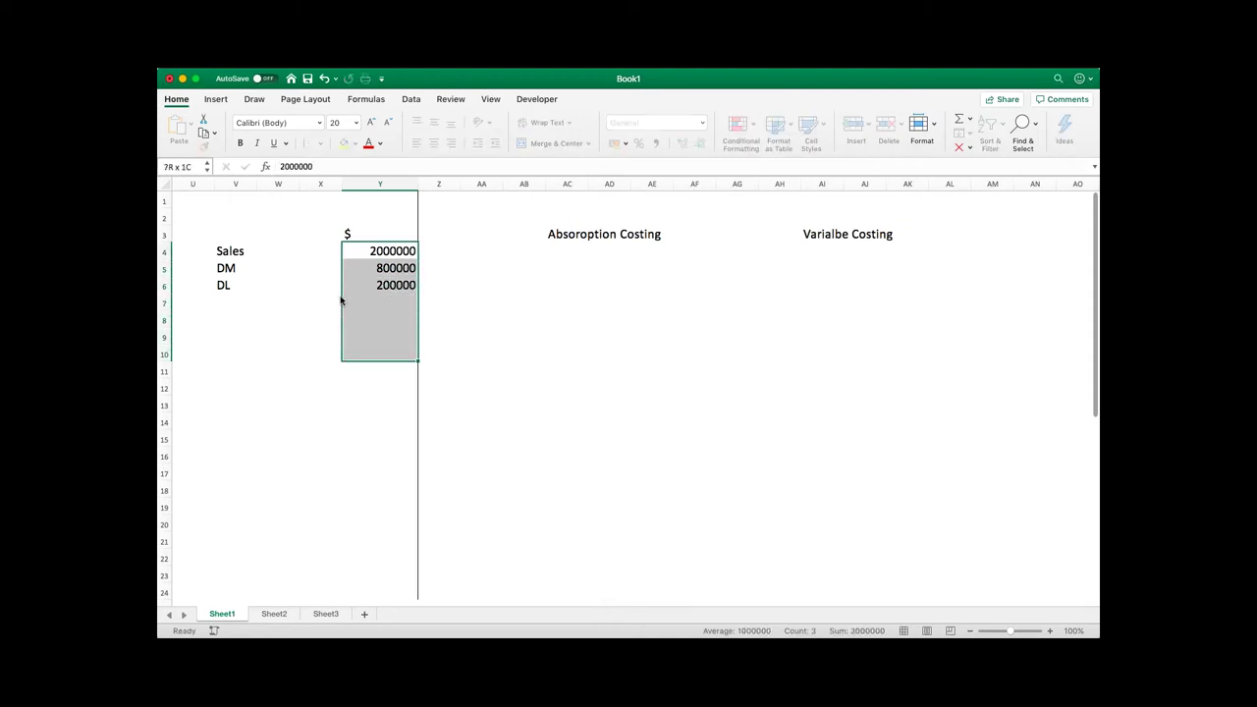
{"action": "key", "text": "shift+Down"}
{"action": "key", "text": "shift+Down"}
{"action": "key", "text": "shift+Down"}
{"action": "key", "text": "shift+Down"}
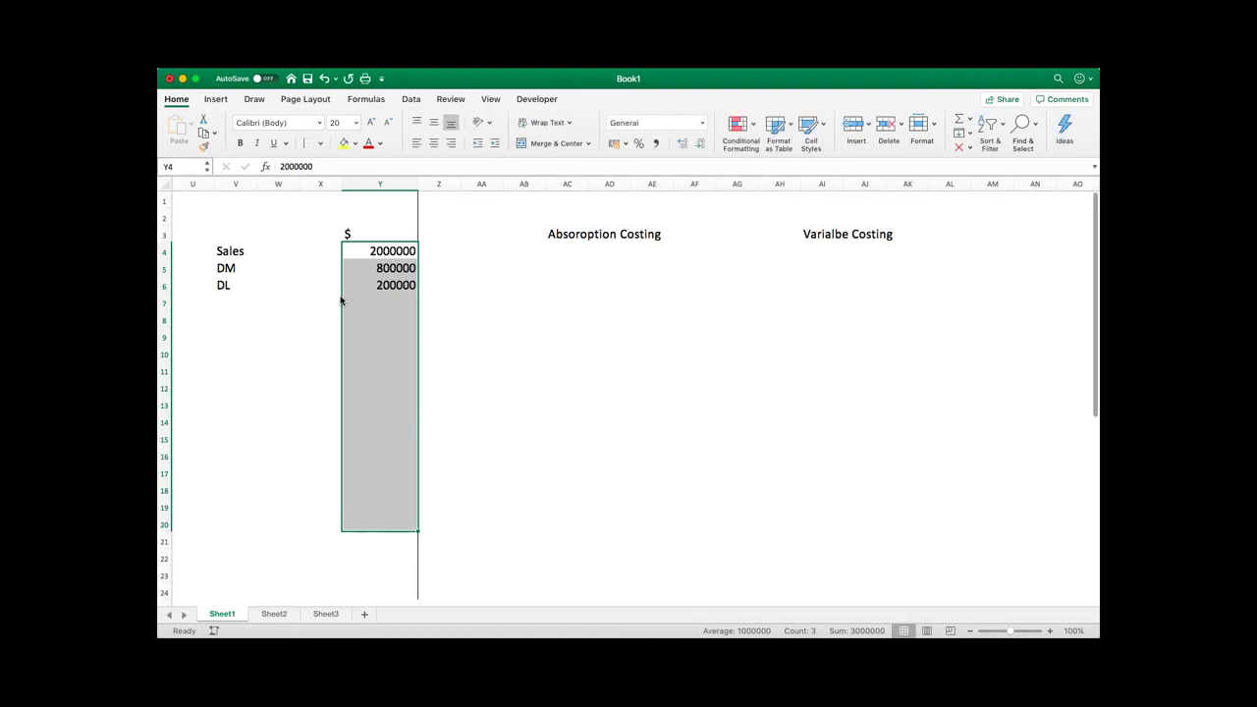
{"action": "left_click", "coordinate": [656, 143]}
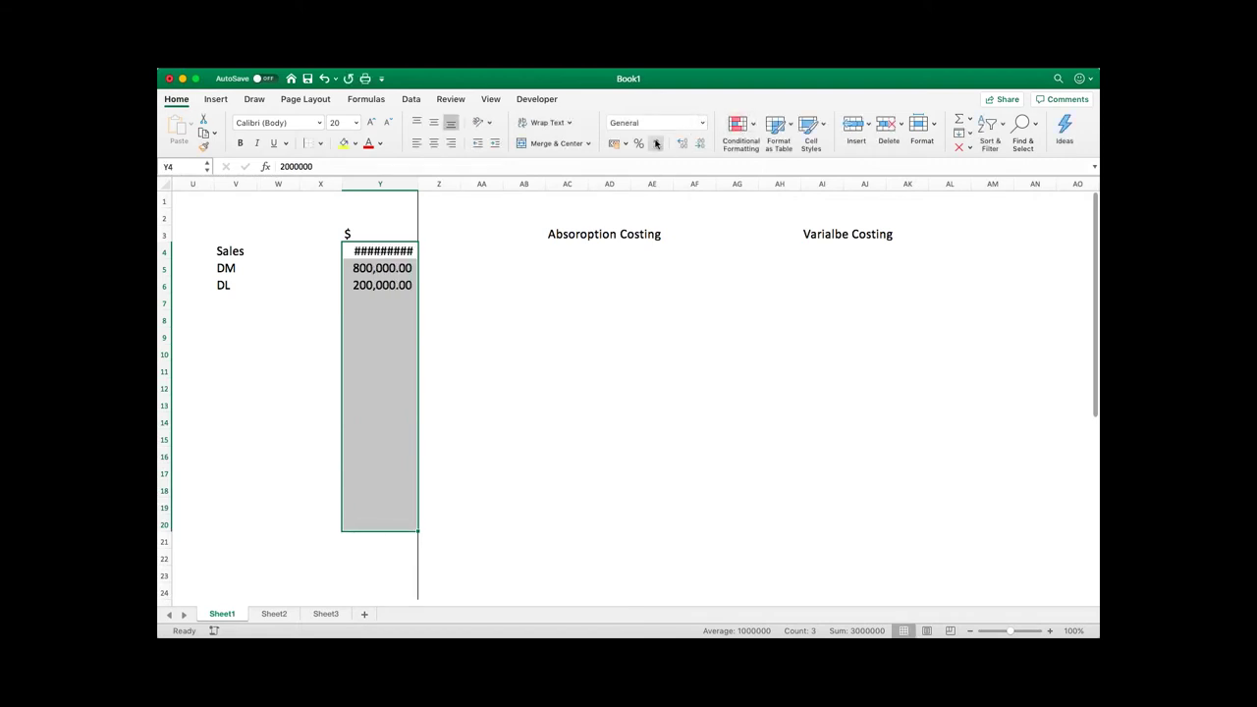
{"action": "left_click", "coordinate": [388, 122]}
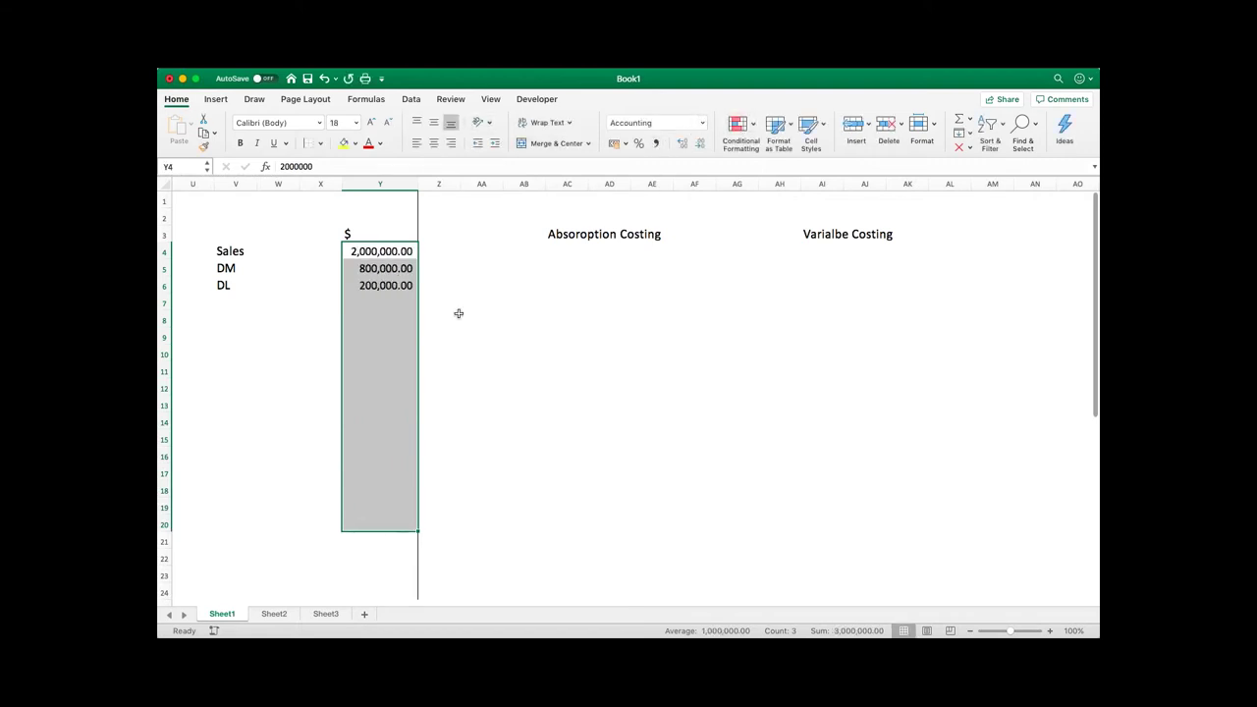
{"action": "left_click_drag", "start_coordinate": [447, 349], "coordinate": [482, 383]}
{"action": "left_click", "coordinate": [482, 383]}
{"action": "scroll", "coordinate": [337, 314], "scroll_direction": "right", "scroll_amount": 1}
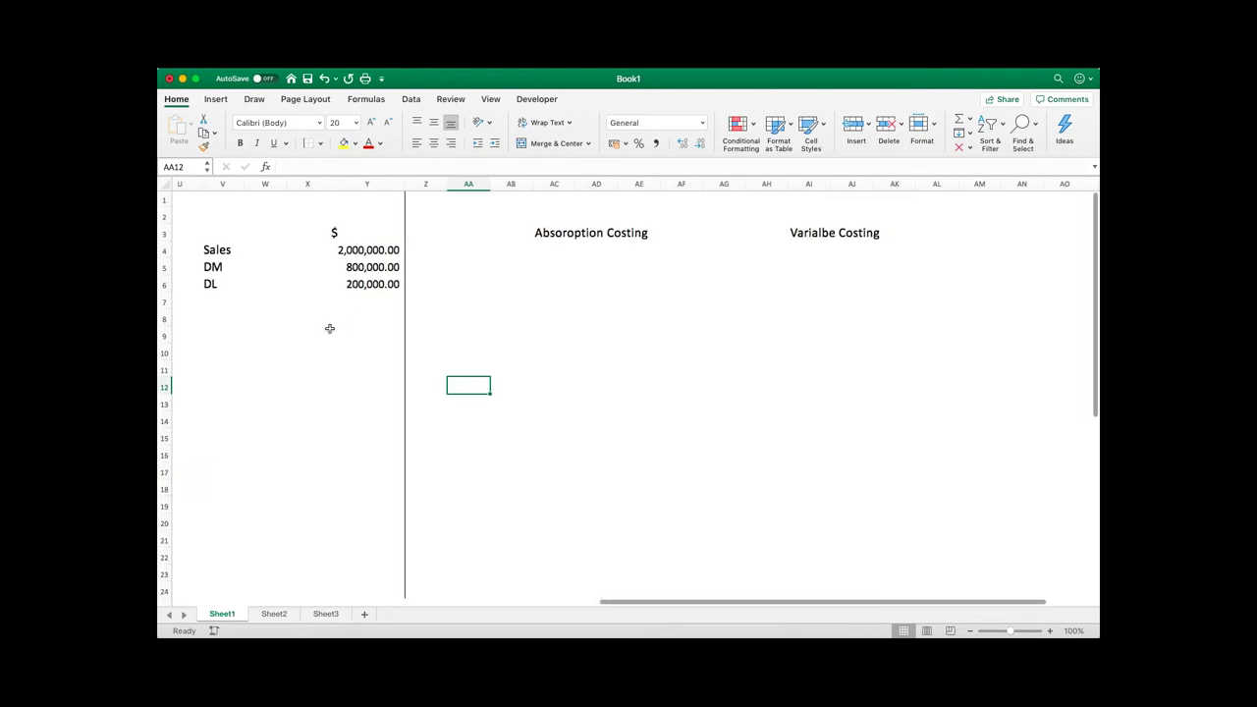
Enter the label FMOH in V7, below DL, and color its text red.
{"action": "left_click", "coordinate": [222, 300]}
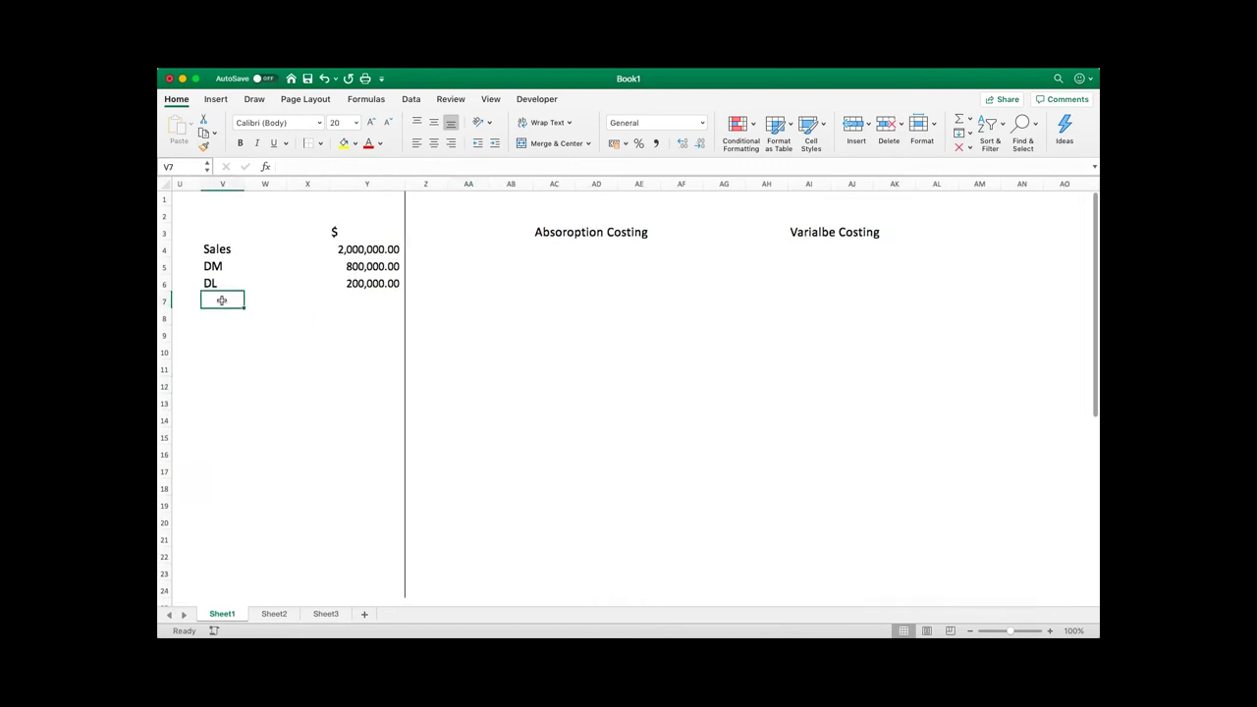
{"action": "type", "text": "FMOH"}
{"action": "key", "text": "Return"}
{"action": "left_click", "coordinate": [222, 300]}
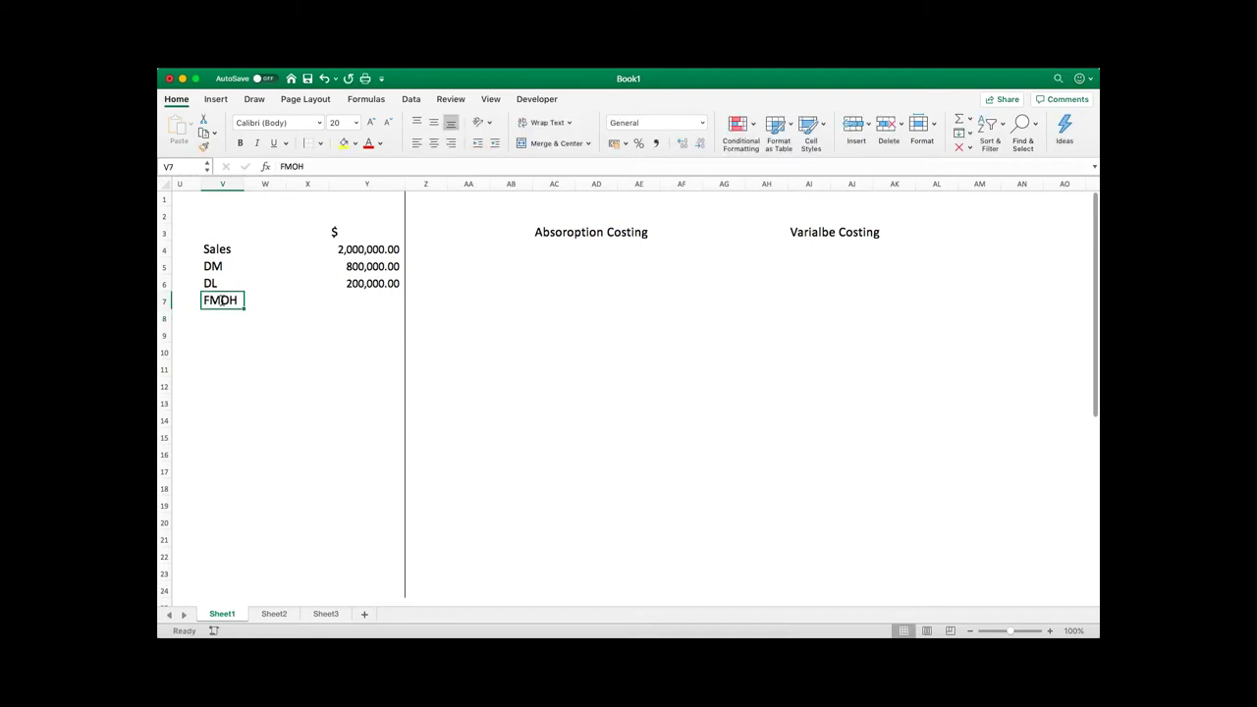
{"action": "left_click", "coordinate": [368, 143]}
Enter 120,000 as the FMOH amount in Y7.
{"action": "left_click", "coordinate": [356, 301]}
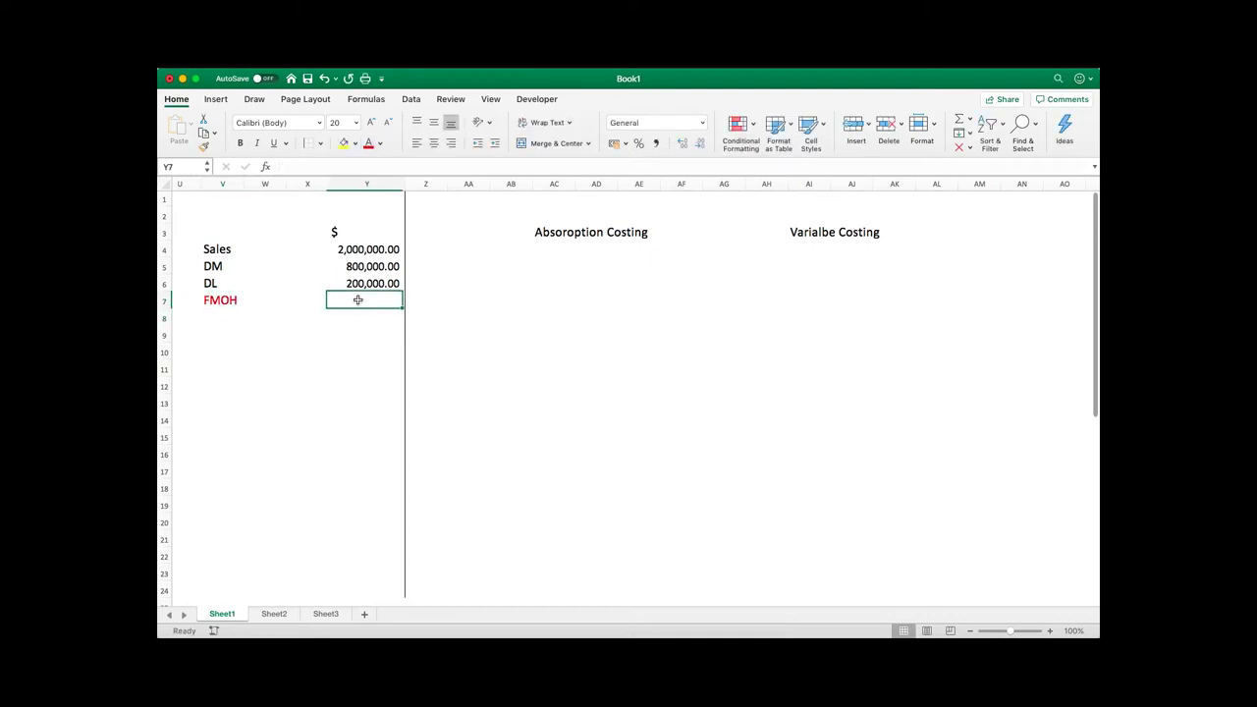
{"action": "type", "text": "120,000"}
{"action": "key", "text": "Return"}
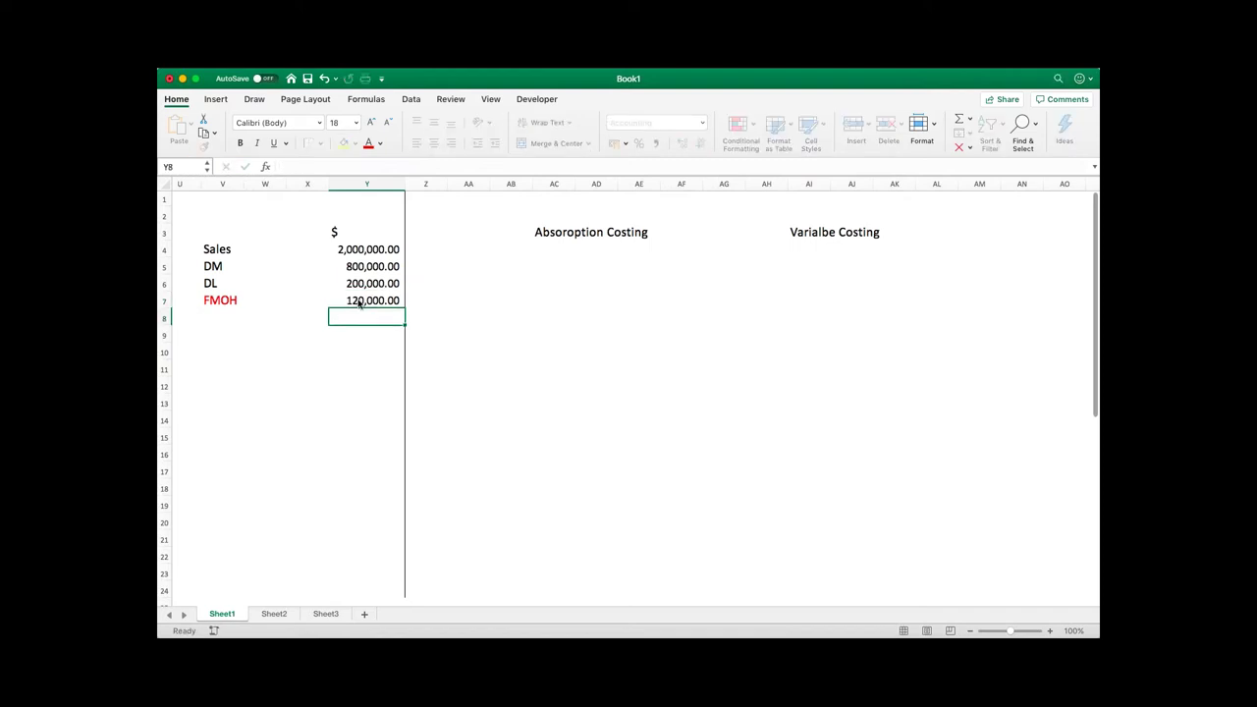
Add a VMOH row in row 8 with an amount of 80,000 in column Y.
{"action": "key", "text": "Left"}
{"action": "key", "text": "Left"}
{"action": "key", "text": "Left"}
{"action": "type", "text": "VMOH"}
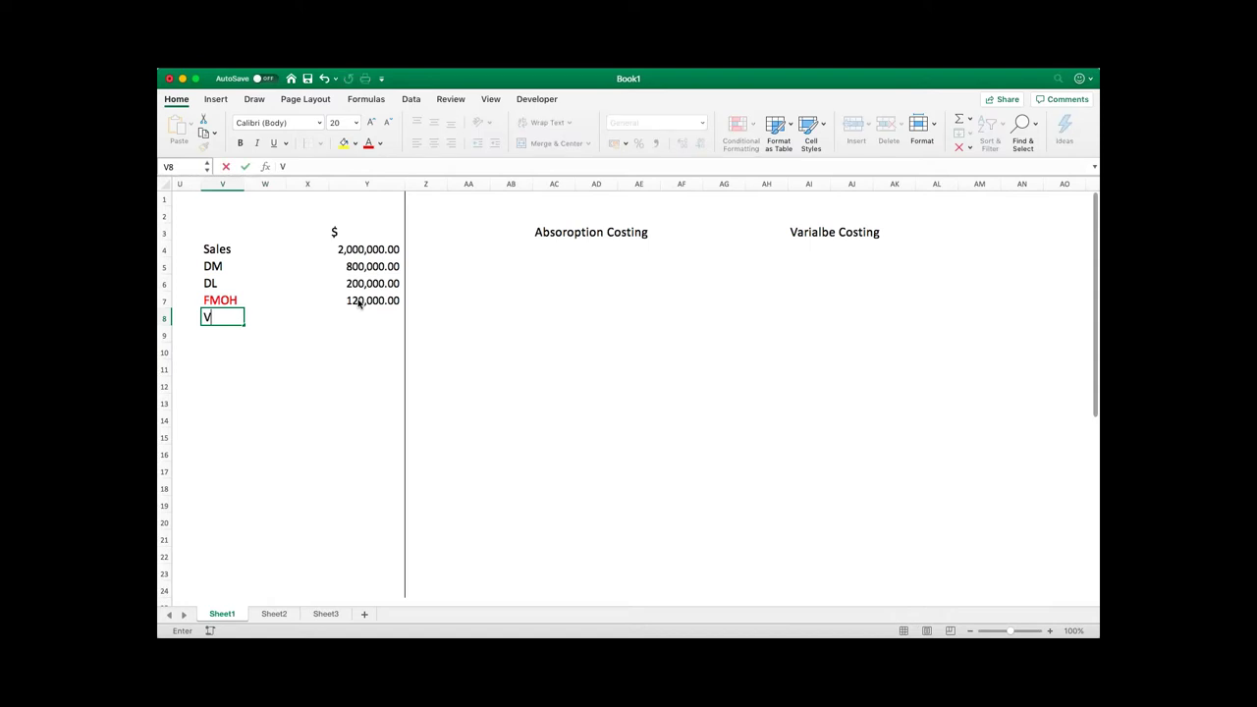
{"action": "key", "text": "Tab"}
{"action": "key", "text": "Right"}
{"action": "key", "text": "Right"}
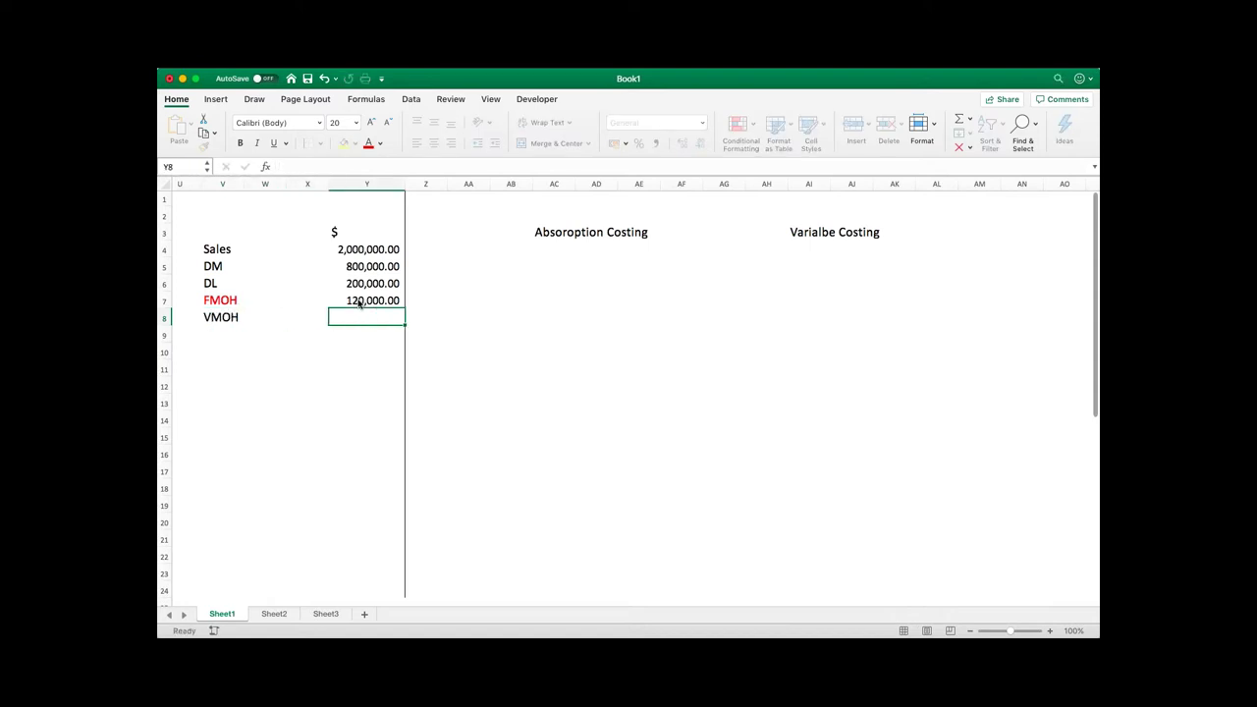
{"action": "type", "text": "800000"}
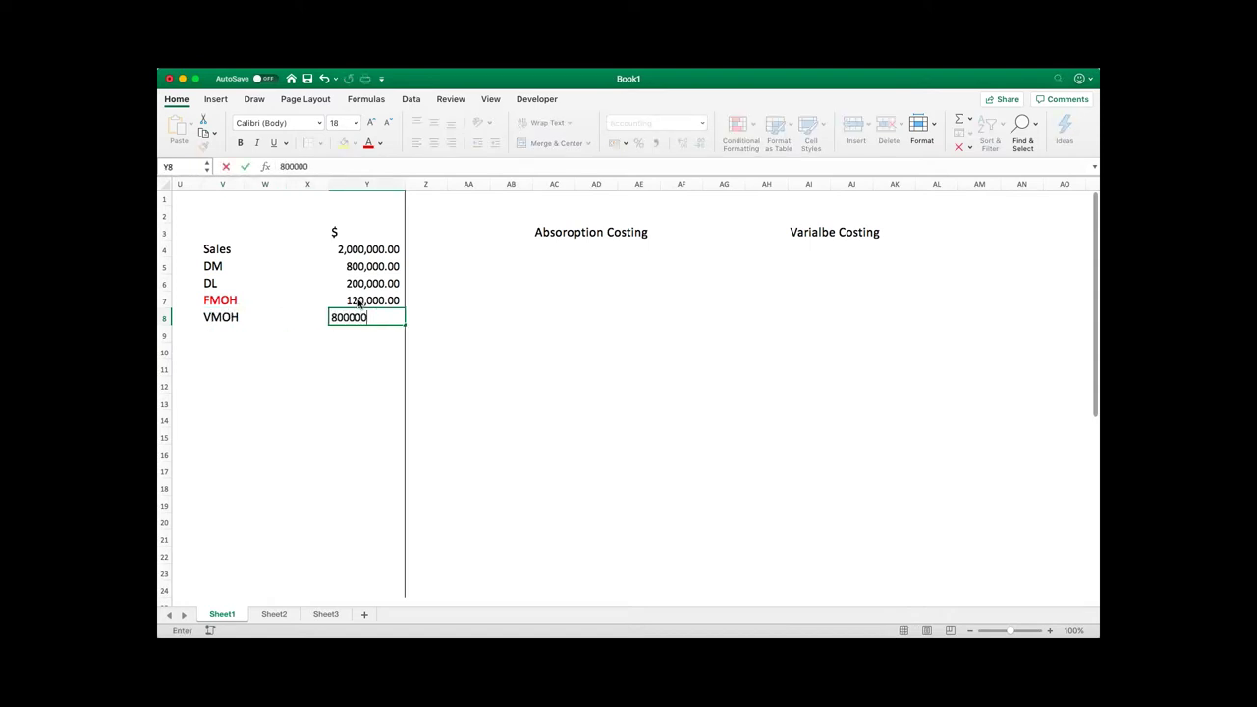
{"action": "key", "text": "Return"}
Enter the section heading NMOH: in V10, leaving row 9 blank.
{"action": "key", "text": "Return"}
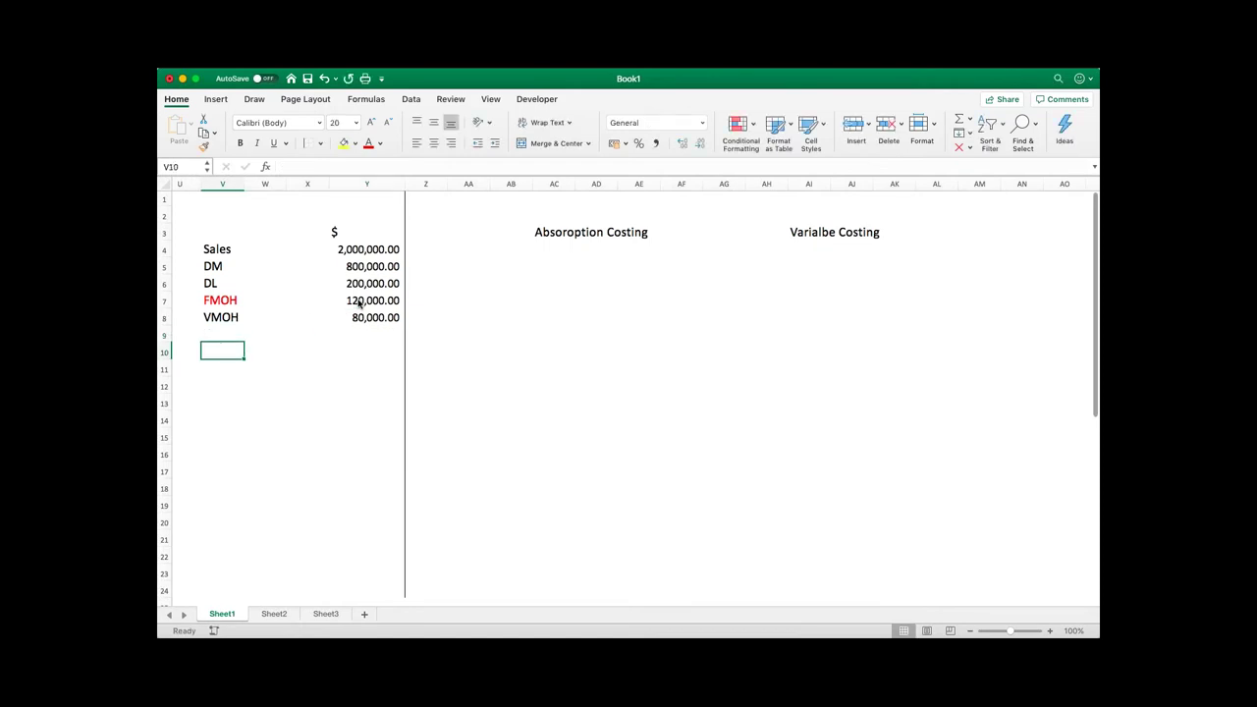
{"action": "type", "text": "NMOH"}
{"action": "key", "text": "Return"}
Add an F-admin OH row in row 11 with an amount of 20,000 in column Y.
{"action": "type", "text": "FAdmin O"}
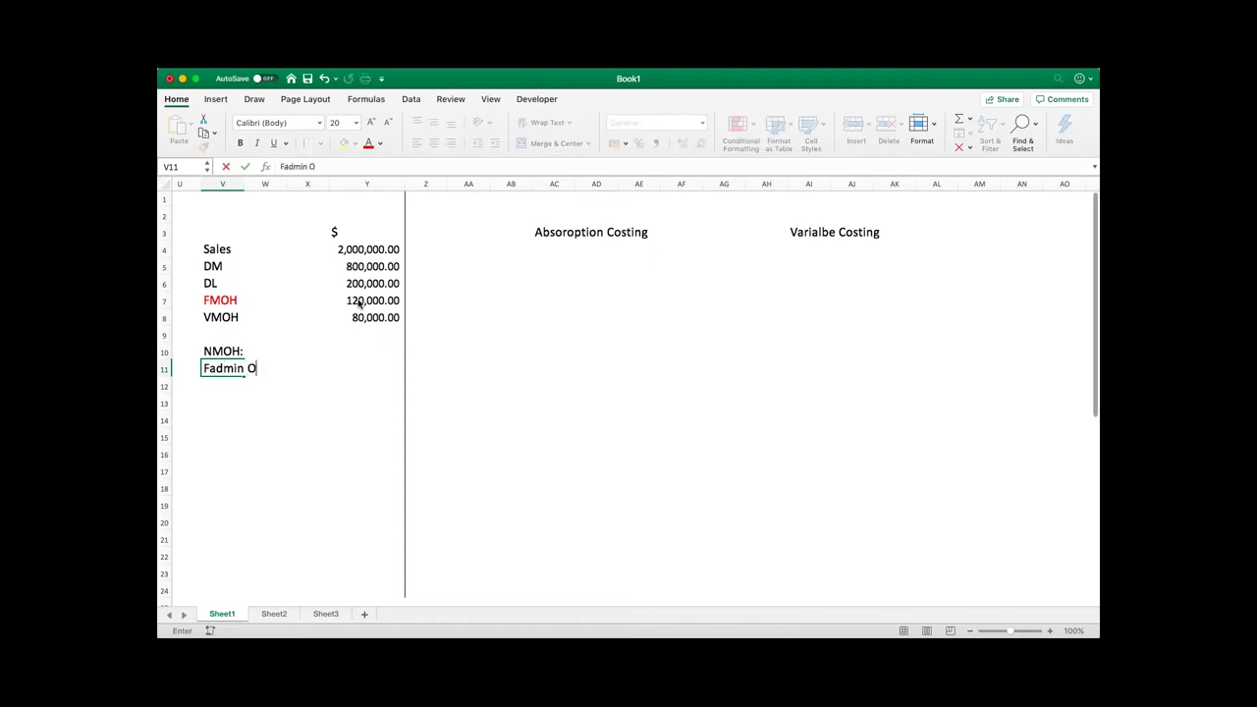
{"action": "left_click", "coordinate": [210, 365]}
{"action": "type", "text": "i"}
{"action": "key", "text": "Tab"}
{"action": "key", "text": "Tab"}
{"action": "key", "text": "Tab"}
{"action": "type", "text": "20000"}
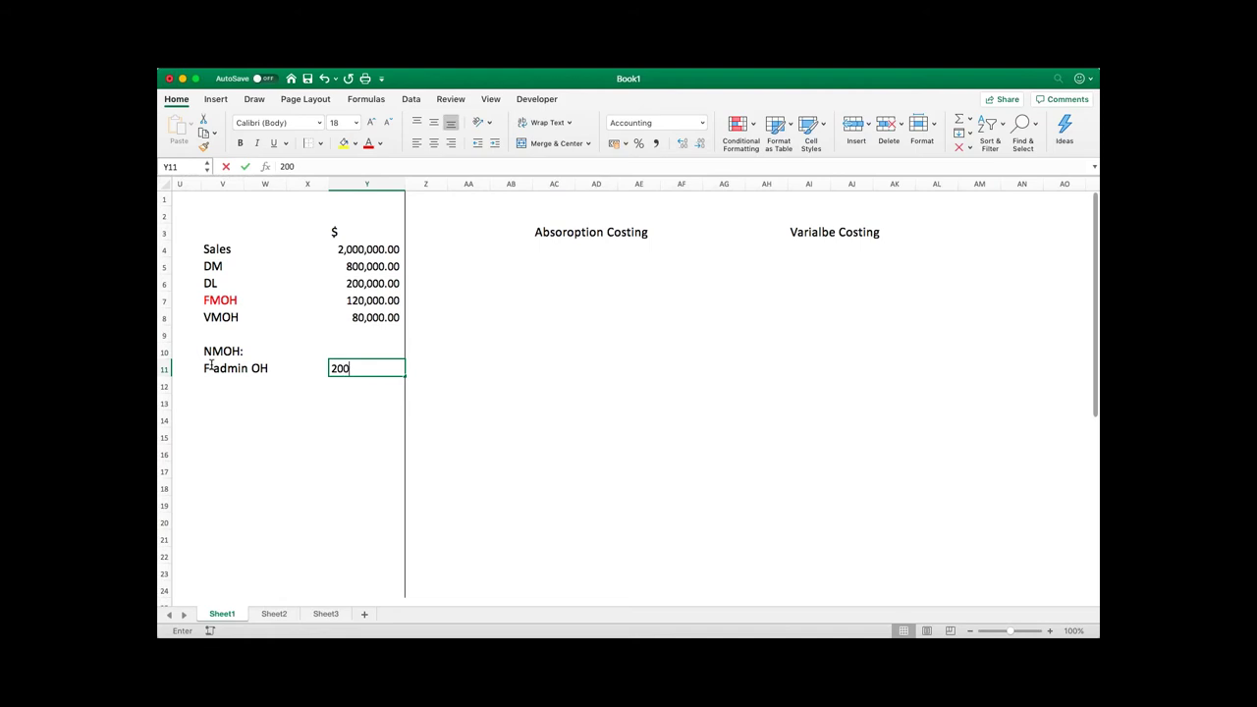
{"action": "key", "text": "Return"}
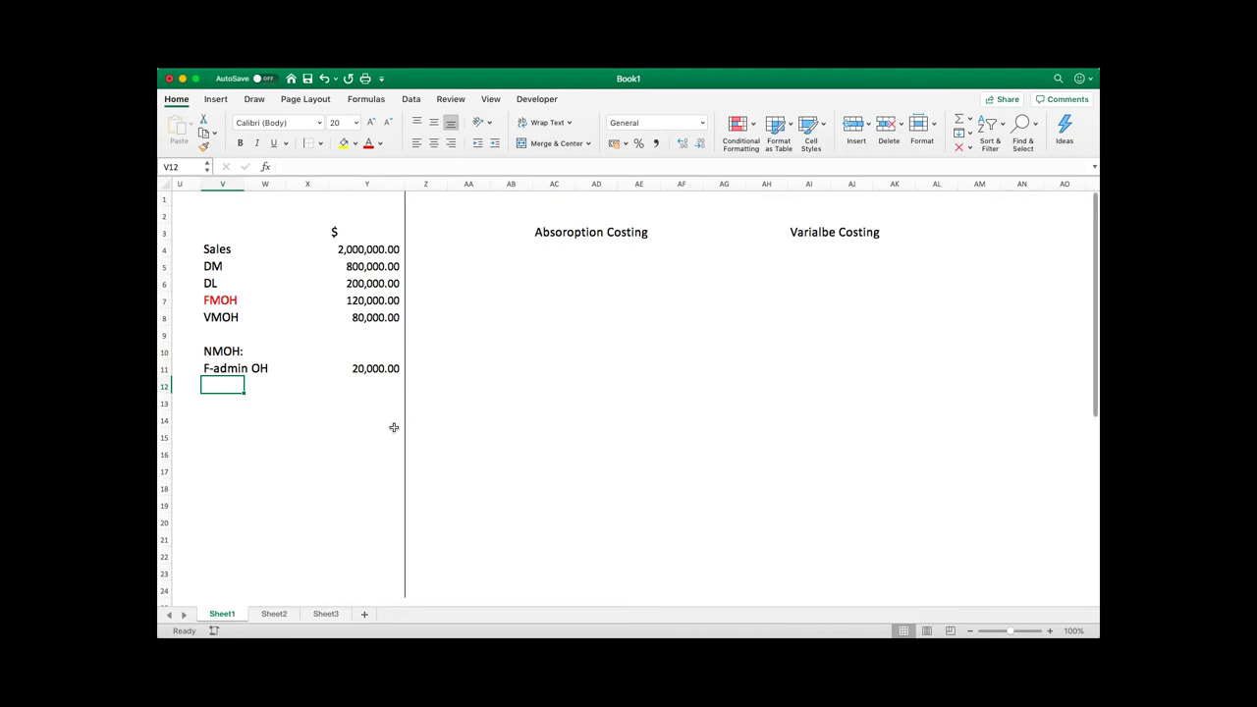
Add a V-admin OH row in row 12 with an amount of 12,000 in column Y.
{"action": "type", "text": "V-"}
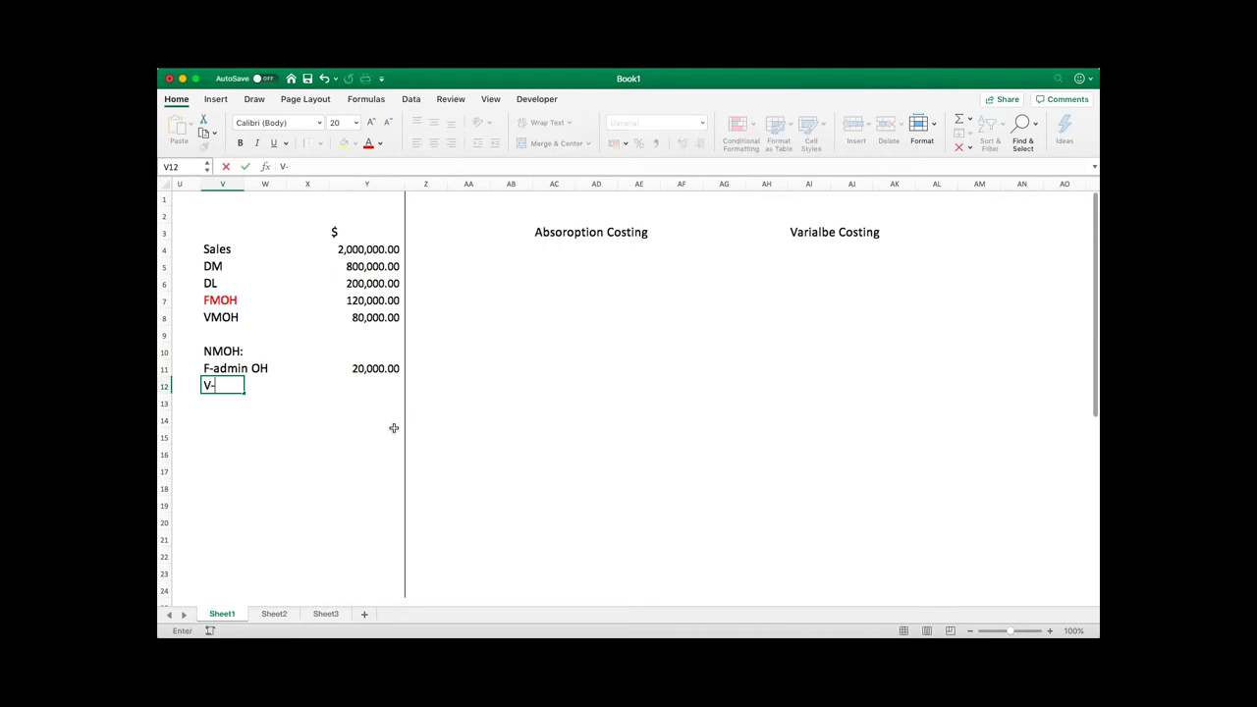
{"action": "type", "text": "admin OH"}
{"action": "key", "text": "Tab"}
{"action": "key", "text": "Tab"}
{"action": "key", "text": "Tab"}
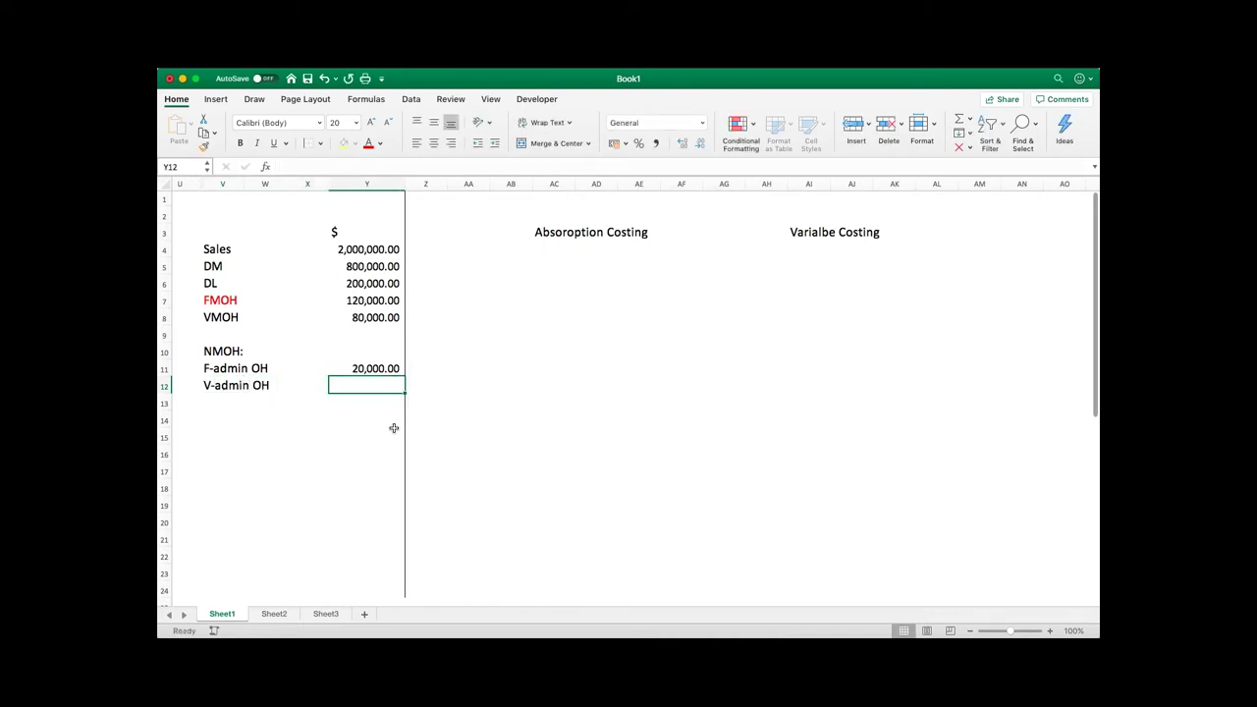
{"action": "type", "text": "12,000"}
{"action": "key", "text": "Return"}
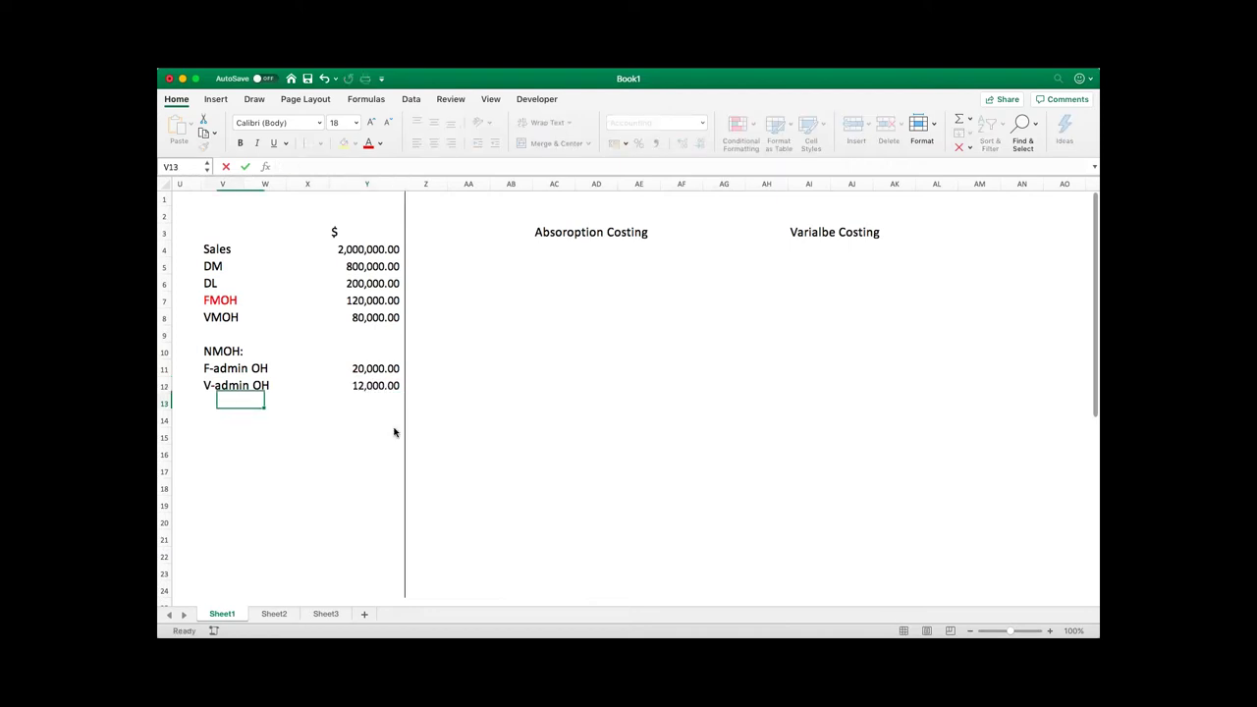
Add an F-S&D OH row in row 13 with an amount of 15,000 in column Y.
{"action": "type", "text": "F"}
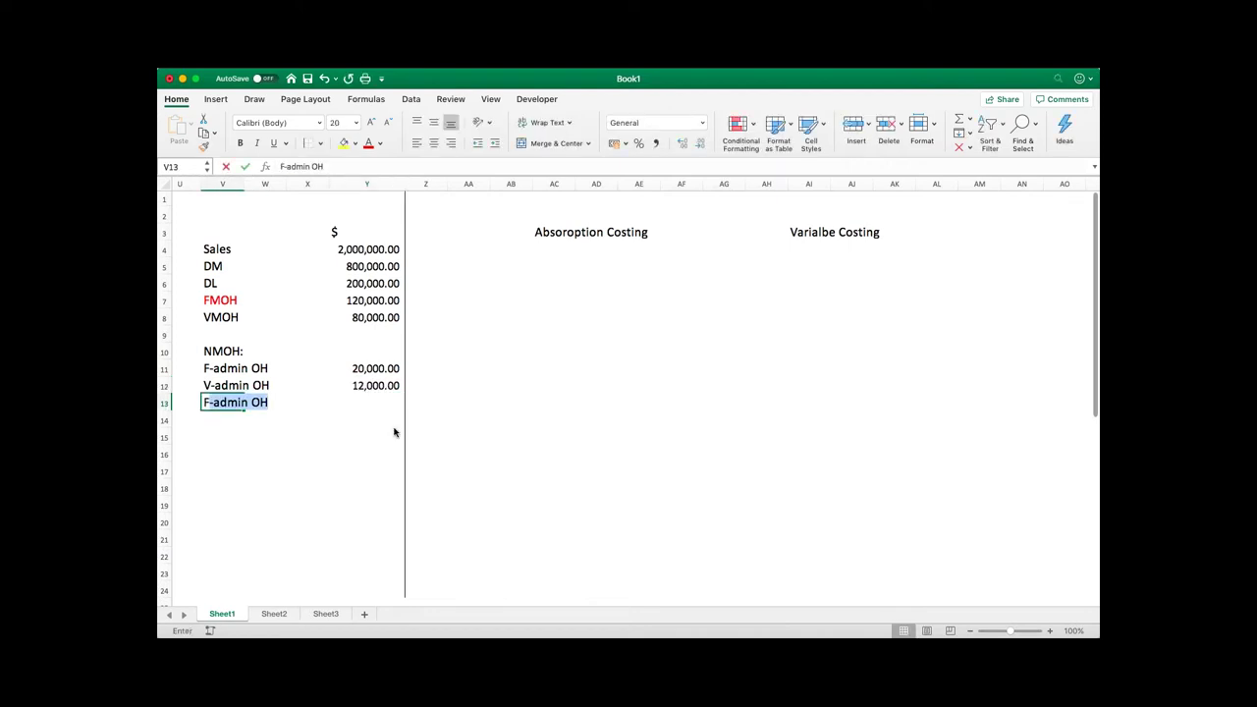
{"action": "type", "text": "-"}
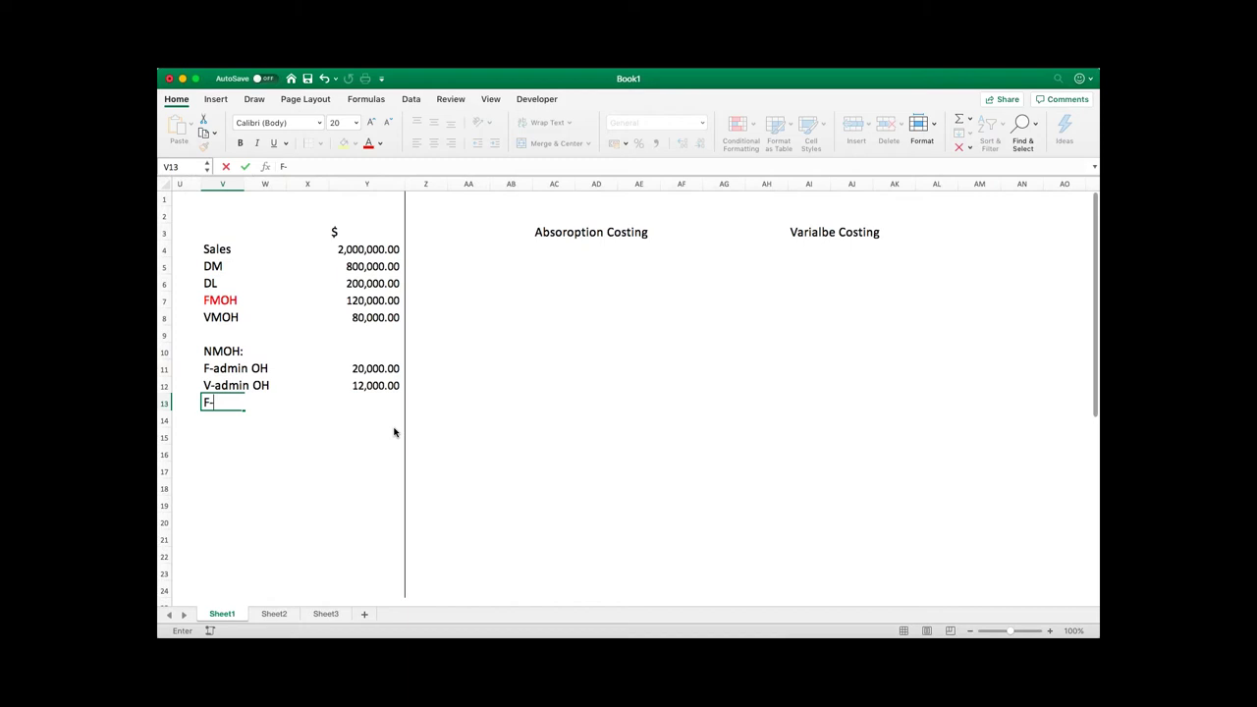
{"action": "type", "text": "S&D OH"}
{"action": "key", "text": "Tab"}
{"action": "key", "text": "Tab"}
{"action": "key", "text": "Tab"}
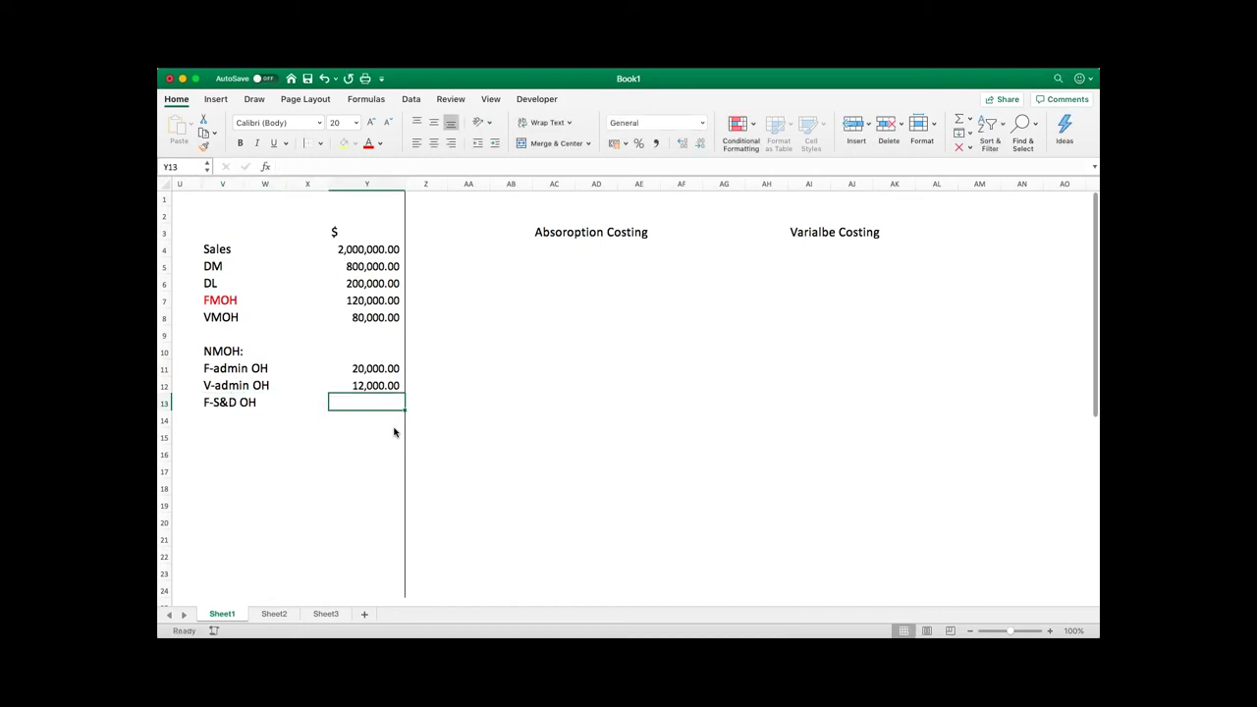
{"action": "type", "text": "15,000"}
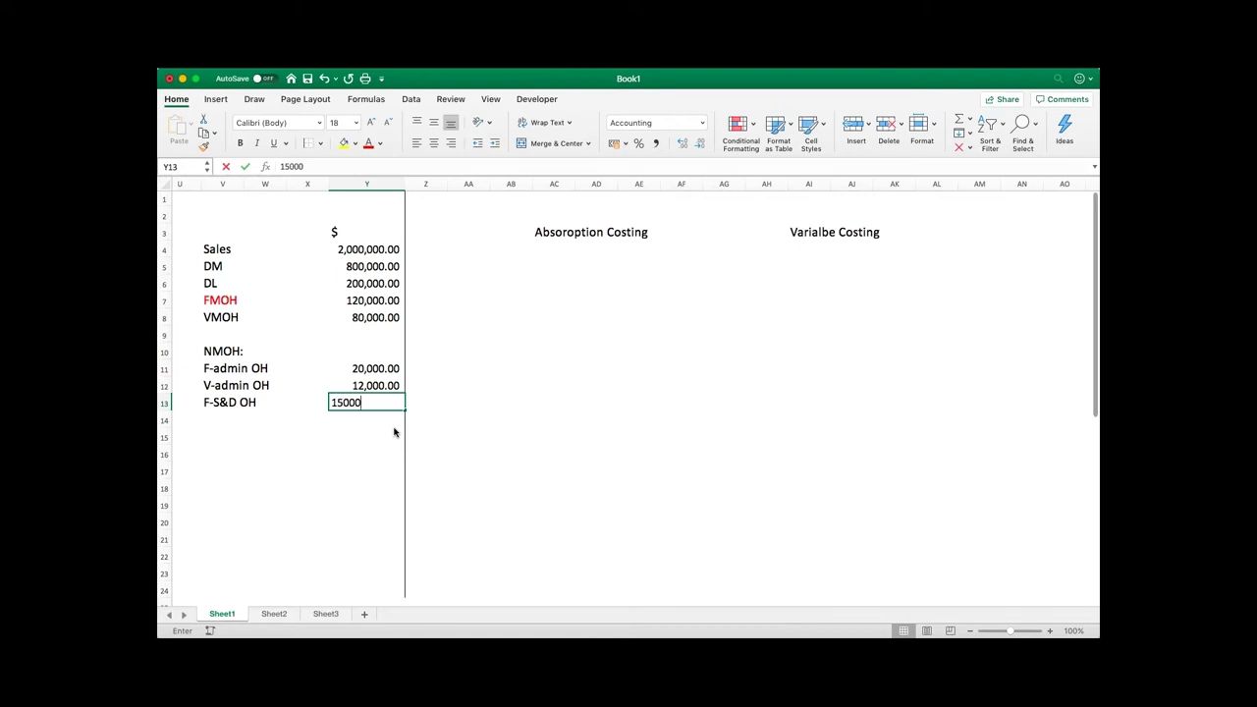
{"action": "key", "text": "Return"}
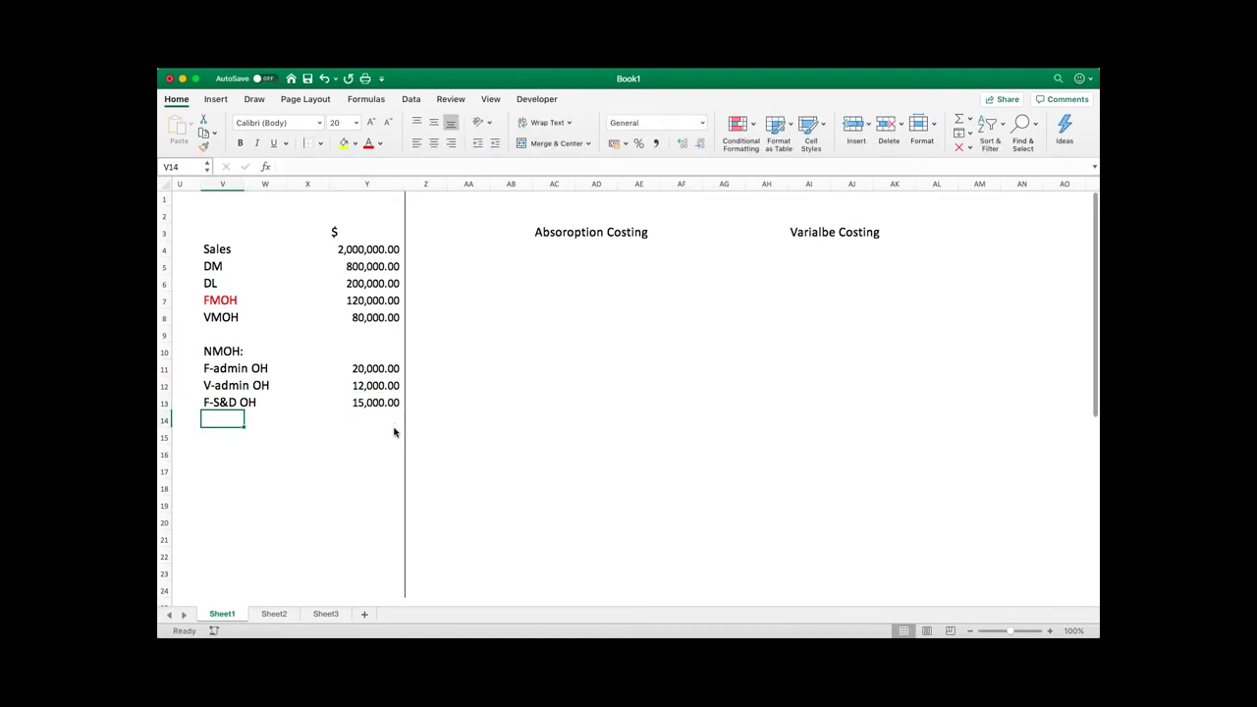
Add a V-S&D OH row in row 14 with an amount of 18,000 in column Y.
{"action": "type", "text": "V_"}
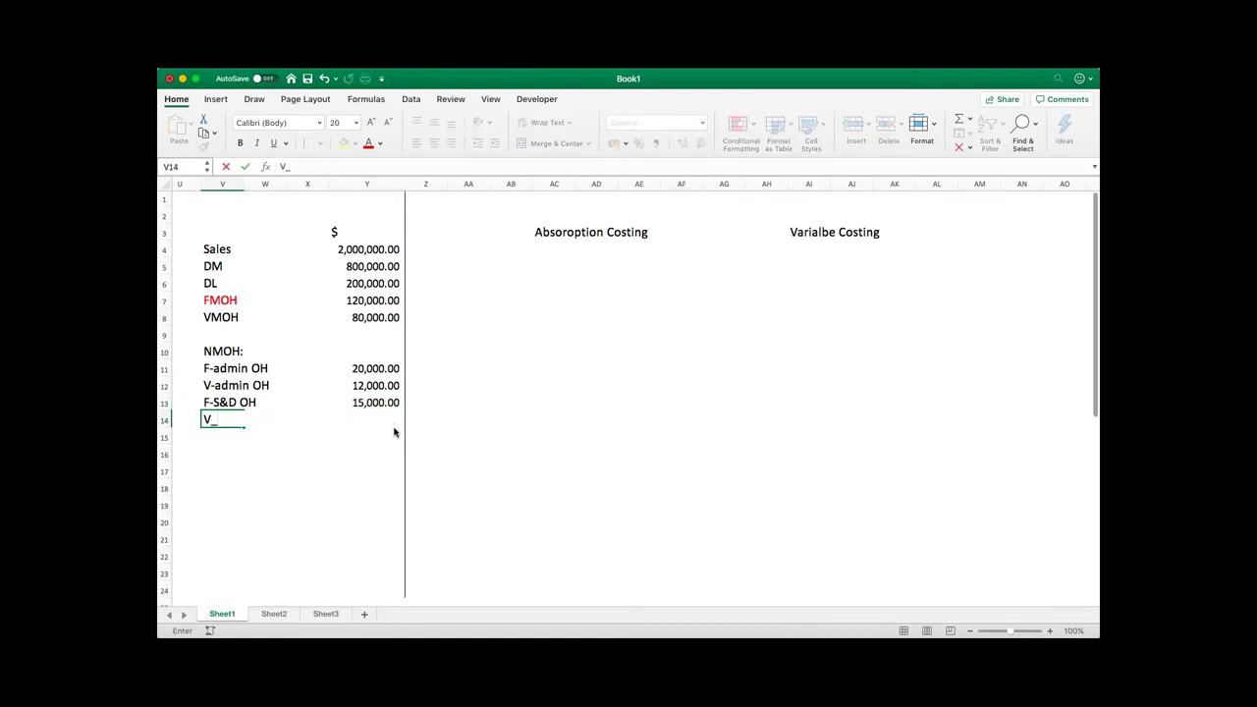
{"action": "type", "text": "-S&D OH"}
{"action": "left_click", "coordinate": [393, 428]}
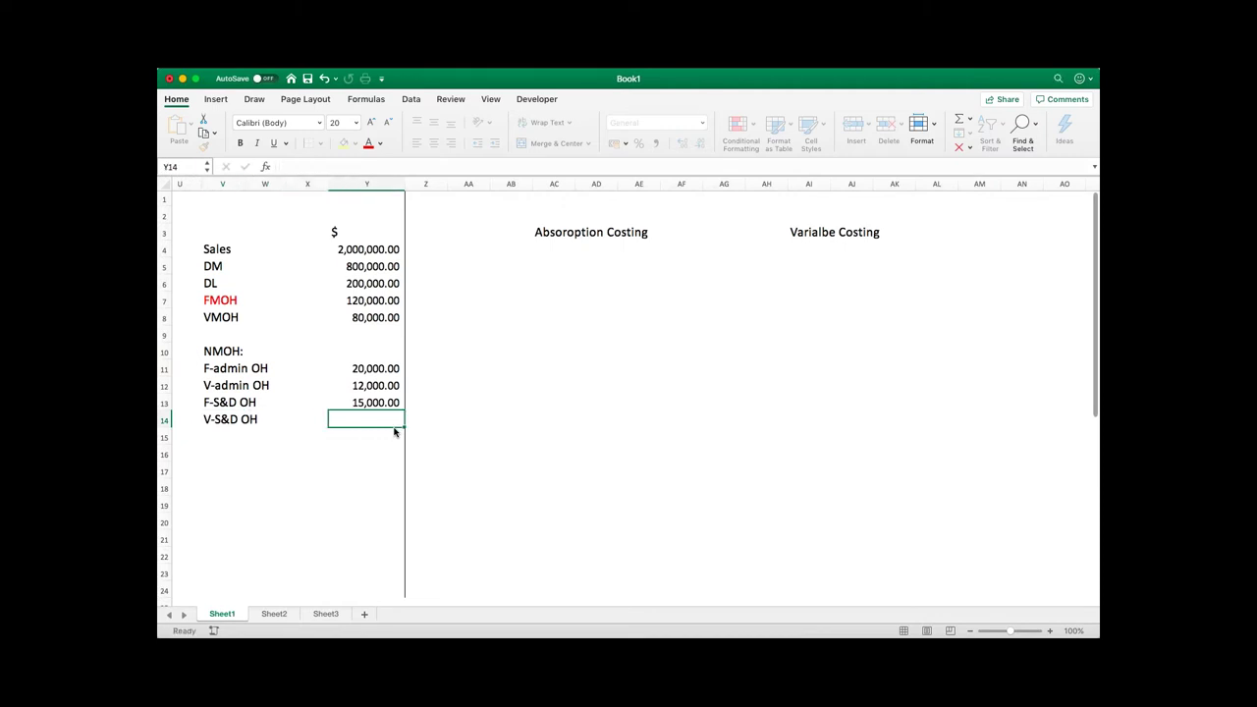
{"action": "type", "text": "18,000"}
Make the NMOH: heading in V10 bold.
{"action": "key", "text": "Left"}
{"action": "key", "text": "Left"}
{"action": "key", "text": "Left"}
{"action": "key", "text": "Up"}
{"action": "key", "text": "Up"}
{"action": "key", "text": "Up"}
{"action": "key", "text": "Up"}
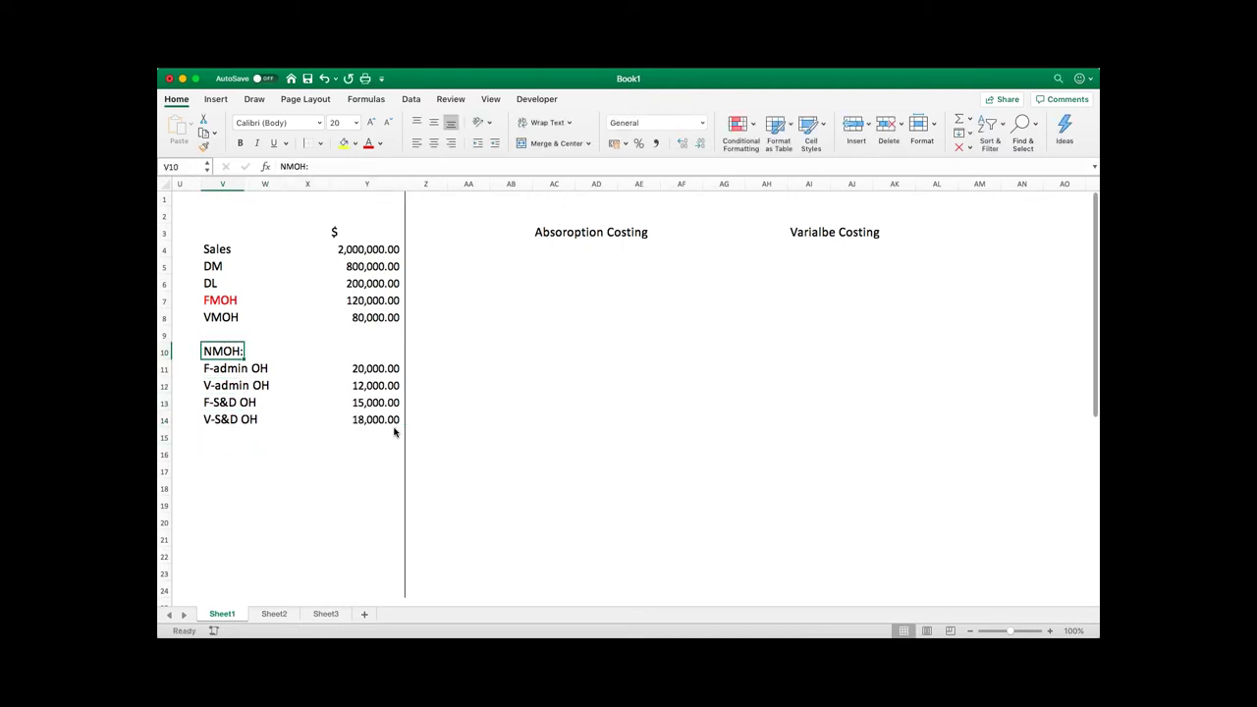
{"action": "key", "text": "Down"}
{"action": "key", "text": "Down"}
{"action": "key", "text": "Down"}
{"action": "key", "text": "Down"}
{"action": "key", "text": "Up"}
{"action": "key", "text": "Up"}
{"action": "key", "text": "Up"}
{"action": "key", "text": "Up"}
{"action": "key", "text": "super+b"}
{"action": "key", "text": "Down"}
{"action": "key", "text": "Down"}
{"action": "key", "text": "Down"}
{"action": "key", "text": "Down"}
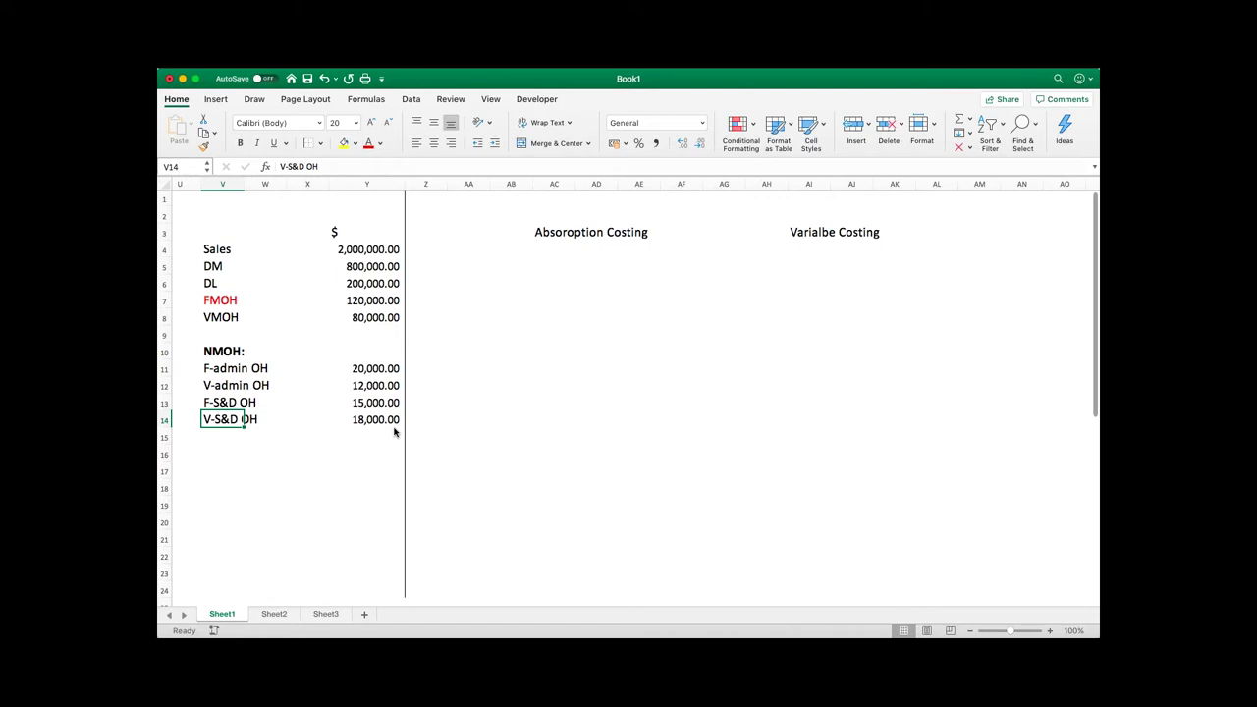
{"action": "key", "text": "Up"}
{"action": "key", "text": "Up"}
{"action": "key", "text": "Up"}
{"action": "key", "text": "Down"}
{"action": "key", "text": "Down"}
{"action": "key", "text": "Down"}
{"action": "key", "text": "Down"}
{"action": "key", "text": "Up"}
{"action": "key", "text": "Up"}
{"action": "key", "text": "Up"}
{"action": "key", "text": "Up"}
{"action": "key", "text": "Up"}
{"action": "key", "text": "Up"}
{"action": "key", "text": "Up"}
{"action": "key", "text": "Up"}
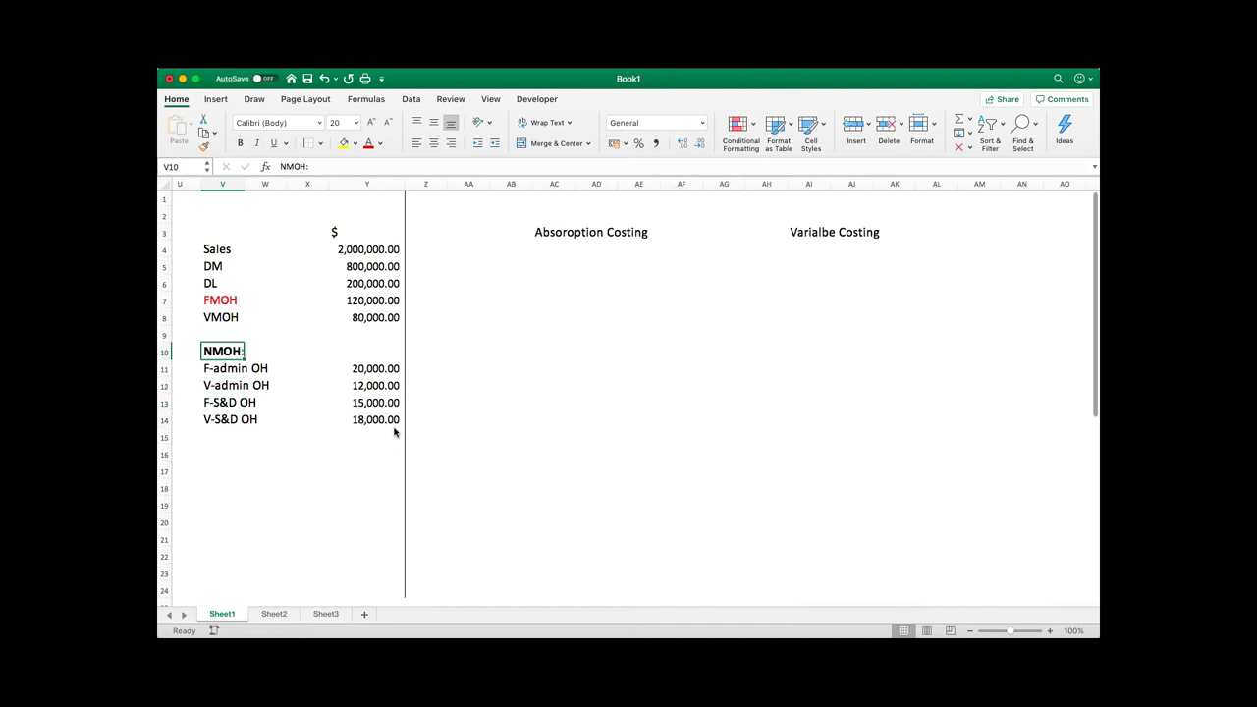
{"action": "key", "text": "Right"}
{"action": "key", "text": "Left"}
{"action": "key", "text": "Right"}
{"action": "key", "text": "Left"}
{"action": "key", "text": "Right"}
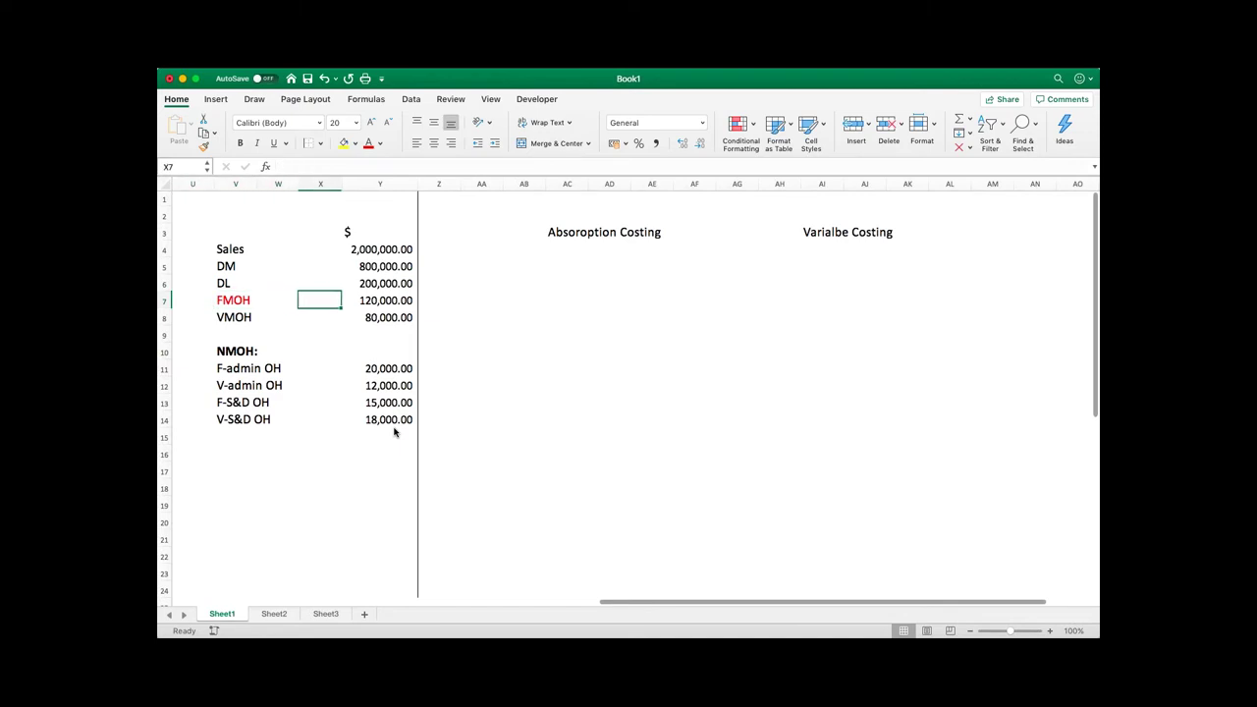
{"action": "scroll", "coordinate": [394, 432], "scroll_direction": "down", "scroll_amount": 1}
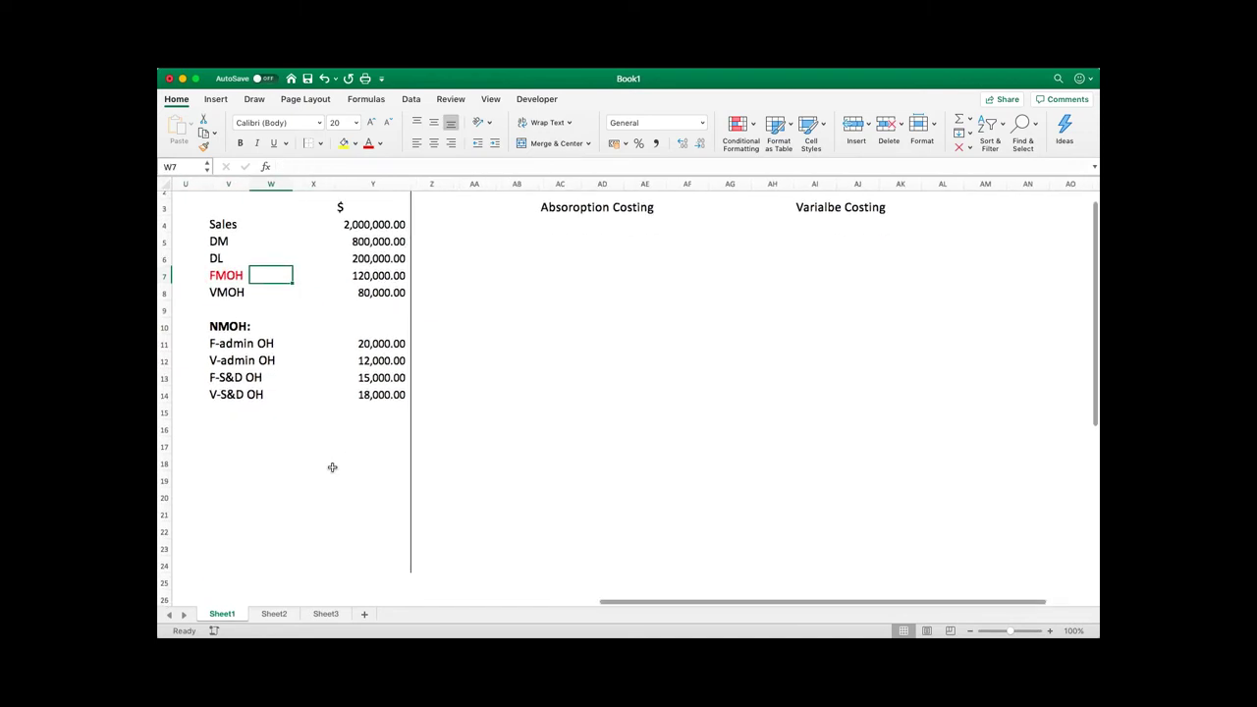
Enter the heading "Volume:" in V16, below the V-S&D OH row.
{"action": "left_click", "coordinate": [218, 415]}
{"action": "key", "text": "Down"}
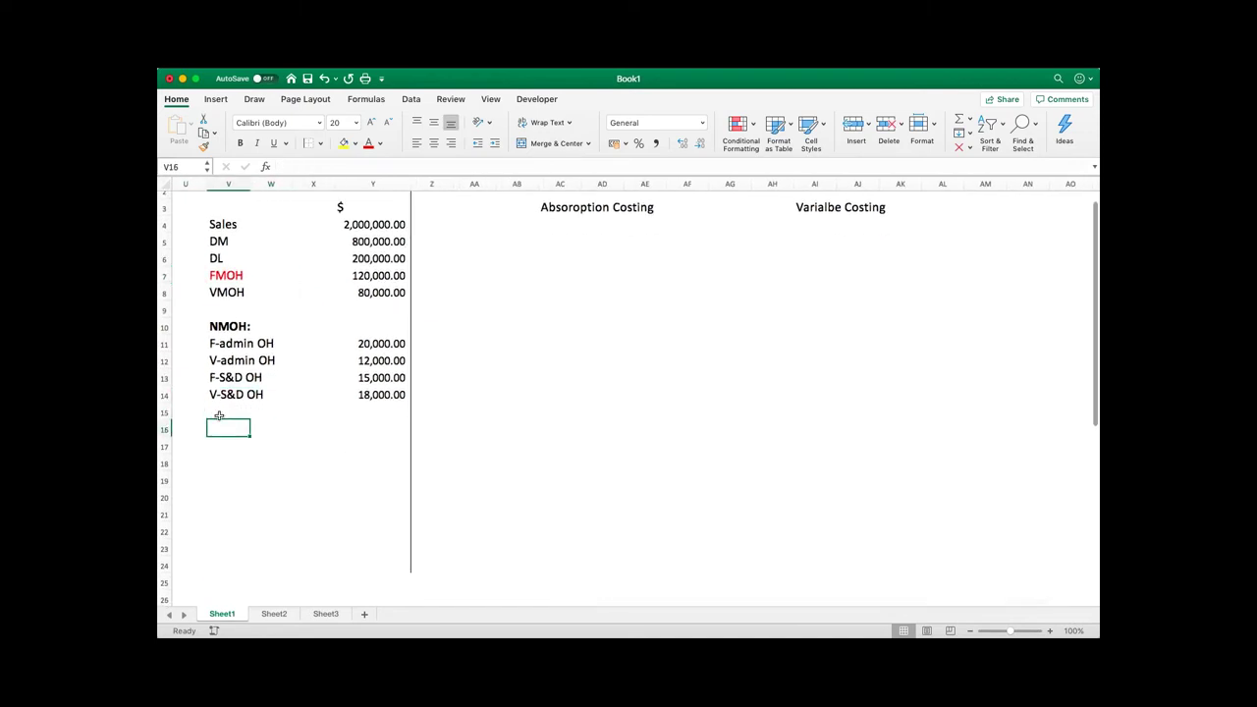
{"action": "type", "text": "Vol"}
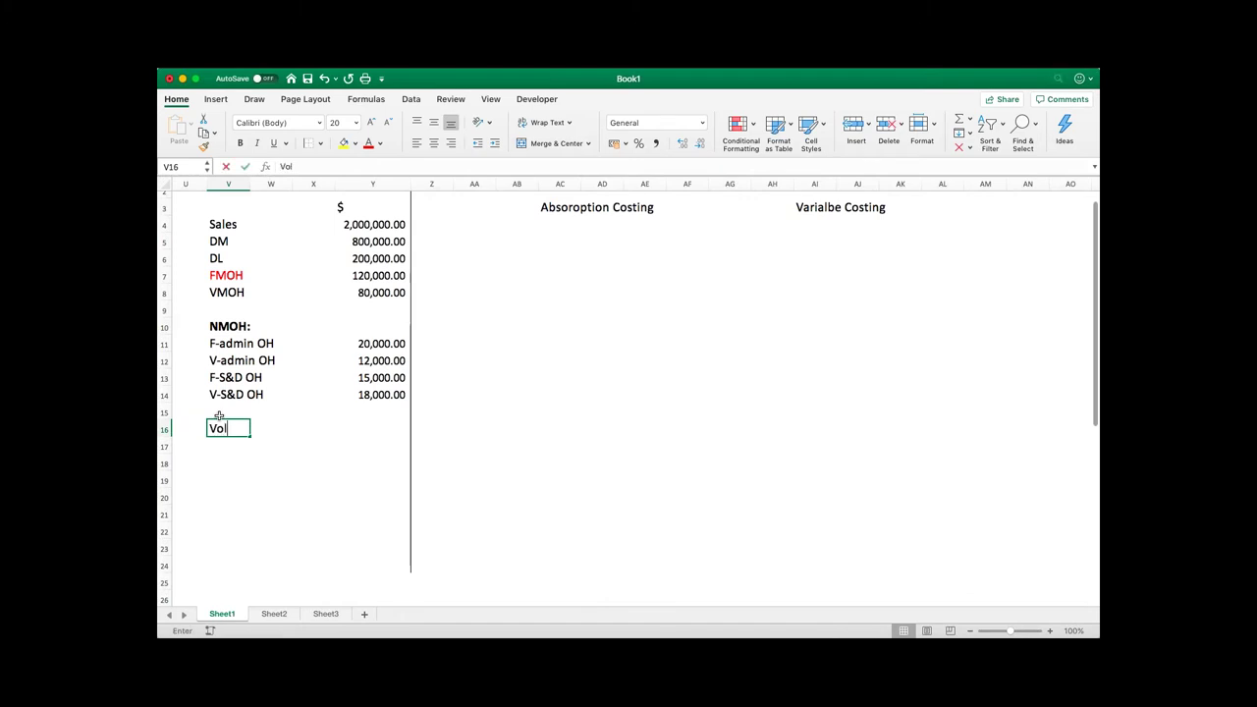
{"action": "type", "text": "ume:"}
{"action": "key", "text": "Return"}
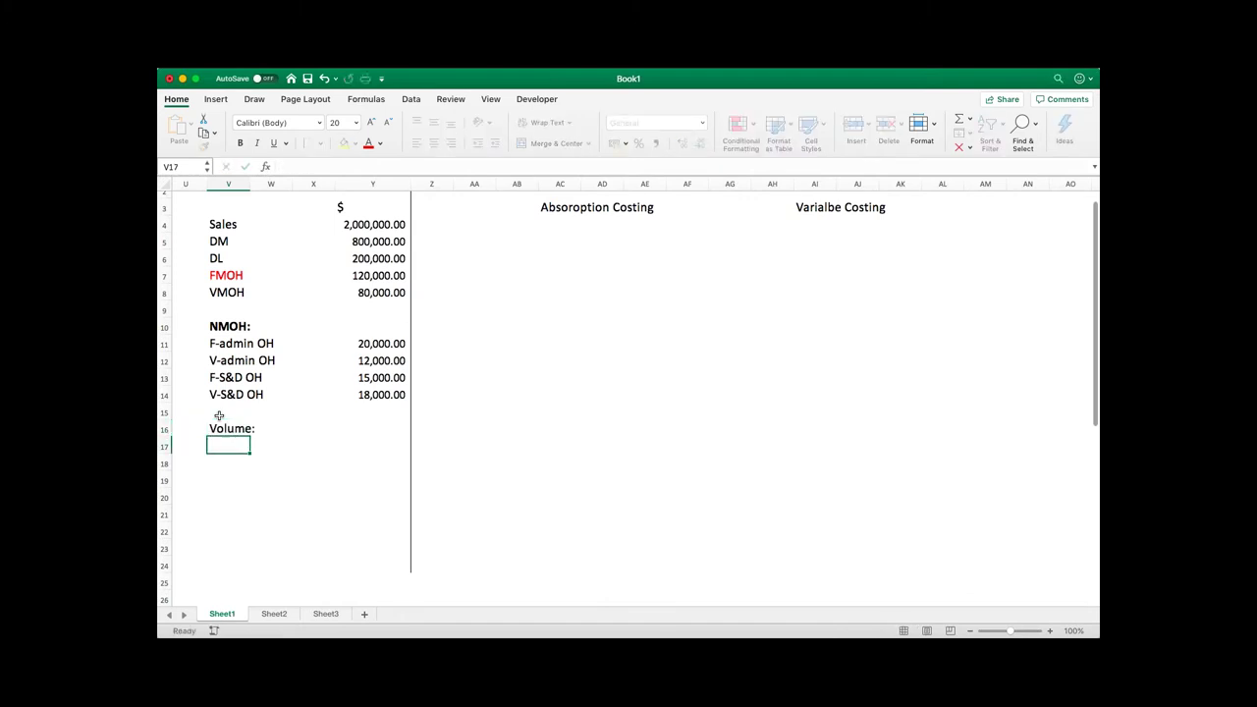
Add a "No. of Units produced" row in row 17 with a quantity of 30000 in column Y.
{"action": "type", "text": "No. of Uni"}
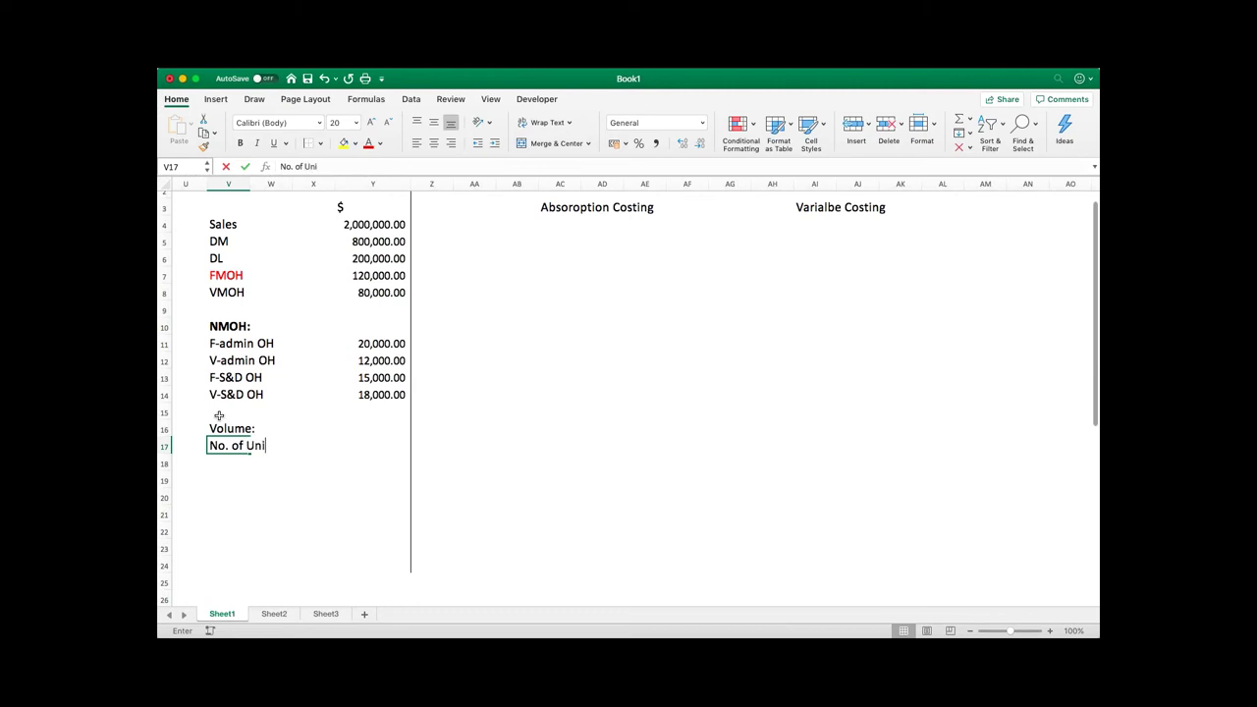
{"action": "type", "text": "ts poru"}
{"action": "key", "text": "BackSpace"}
{"action": "key", "text": "BackSpace"}
{"action": "type", "text": "roduc"}
{"action": "key", "text": "BackSpace"}
{"action": "type", "text": "ed"}
{"action": "key", "text": "Tab"}
{"action": "key", "text": "Tab"}
{"action": "key", "text": "Tab"}
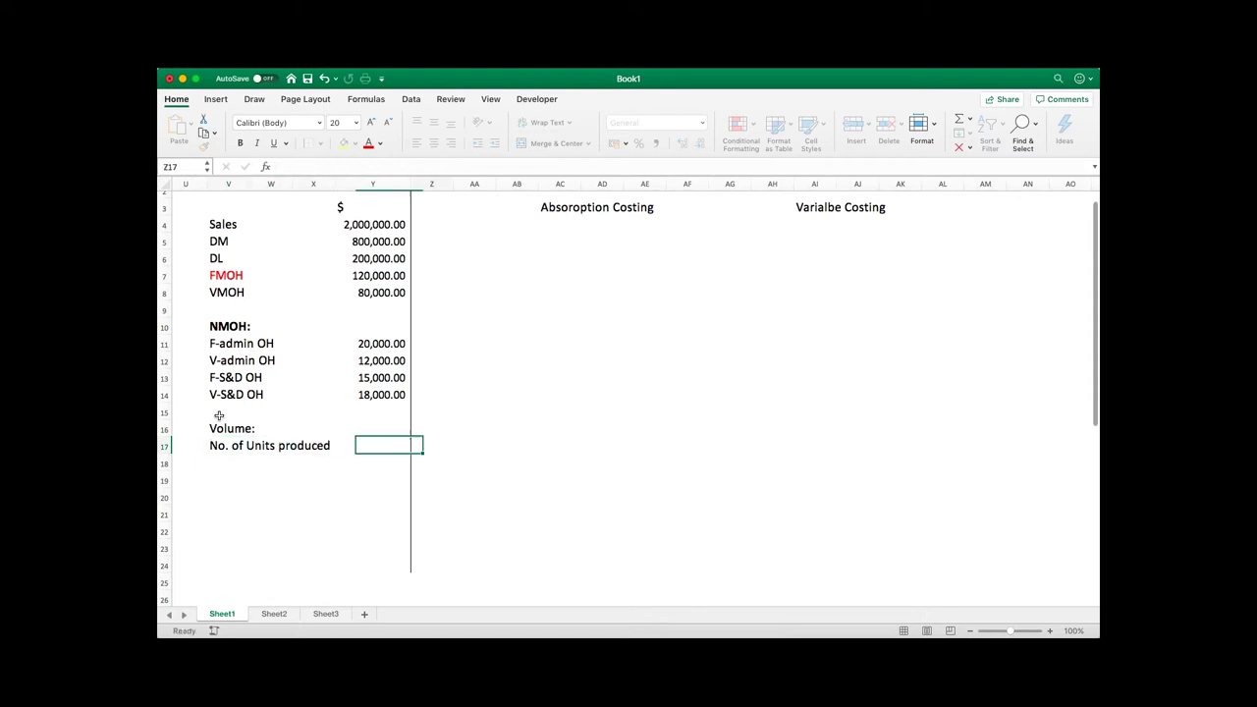
{"action": "type", "text": "30000"}
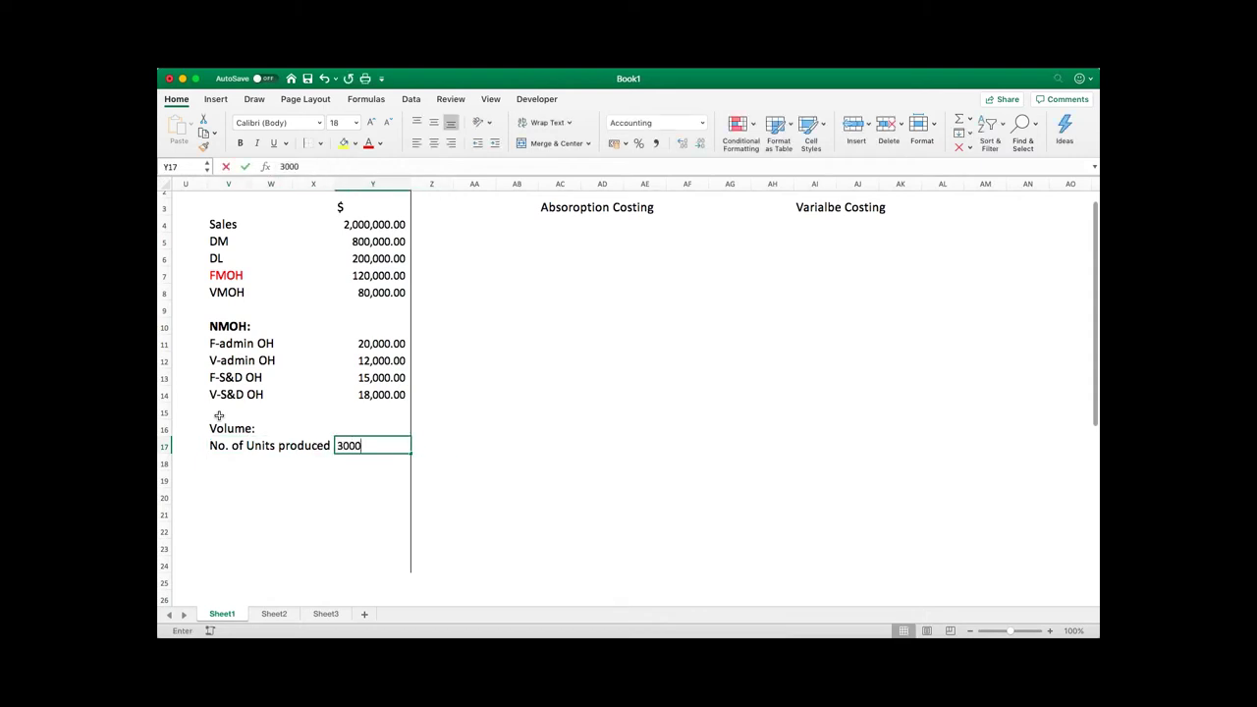
{"action": "key", "text": "Return"}
Add a "No. of Units sold" row in row 18 with a quantity of 20,000 in column Y.
{"action": "key", "text": "Return"}
{"action": "key", "text": "Left"}
{"action": "key", "text": "Left"}
{"action": "key", "text": "Left"}
{"action": "key", "text": "Up"}
{"action": "type", "text": "No. of Units sold"}
{"action": "key", "text": "Right"}
{"action": "key", "text": "Right"}
{"action": "key", "text": "Right"}
{"action": "type", "text": "200000"}
{"action": "key", "text": "Return"}
{"action": "key", "text": "Up"}
{"action": "key", "text": "Up"}
{"action": "key", "text": "Right"}
{"action": "key", "text": "Right"}
{"action": "key", "text": "Right"}
{"action": "key", "text": "Down"}
{"action": "type", "text": "200000"}
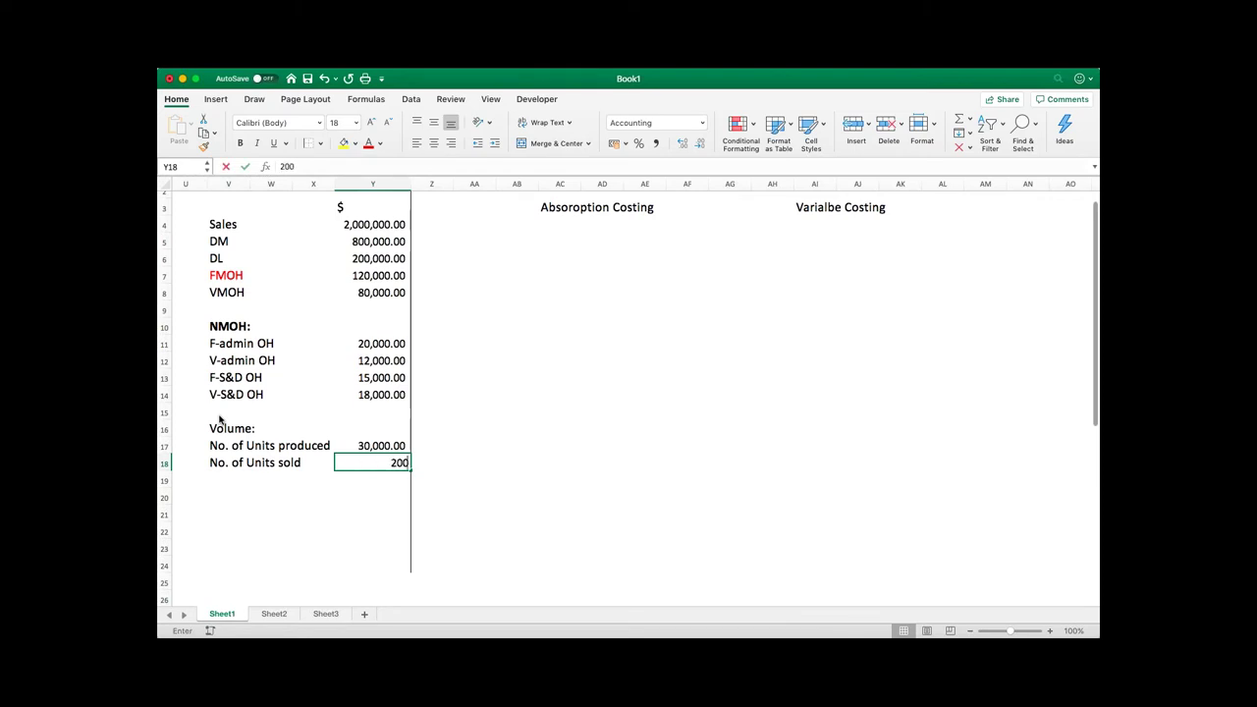
{"action": "key", "text": "Return"}
{"action": "key", "text": "Up"}
{"action": "type", "text": "20,000"}
{"action": "key", "text": "Return"}
Change the number format of Y17:Y21 to General.
{"action": "key", "text": "Up"}
{"action": "key", "text": "Up"}
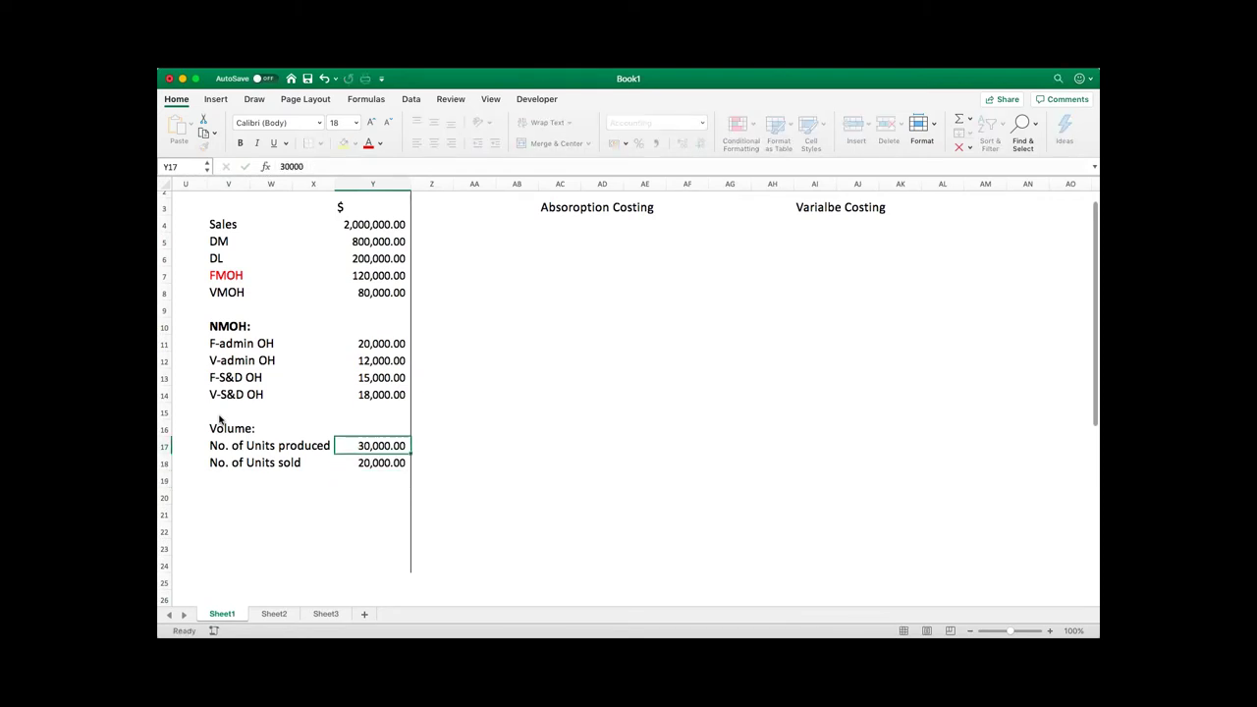
{"action": "key", "text": "shift+Down"}
{"action": "key", "text": "shift+Down"}
{"action": "key", "text": "shift+Down"}
{"action": "key", "text": "shift+Down"}
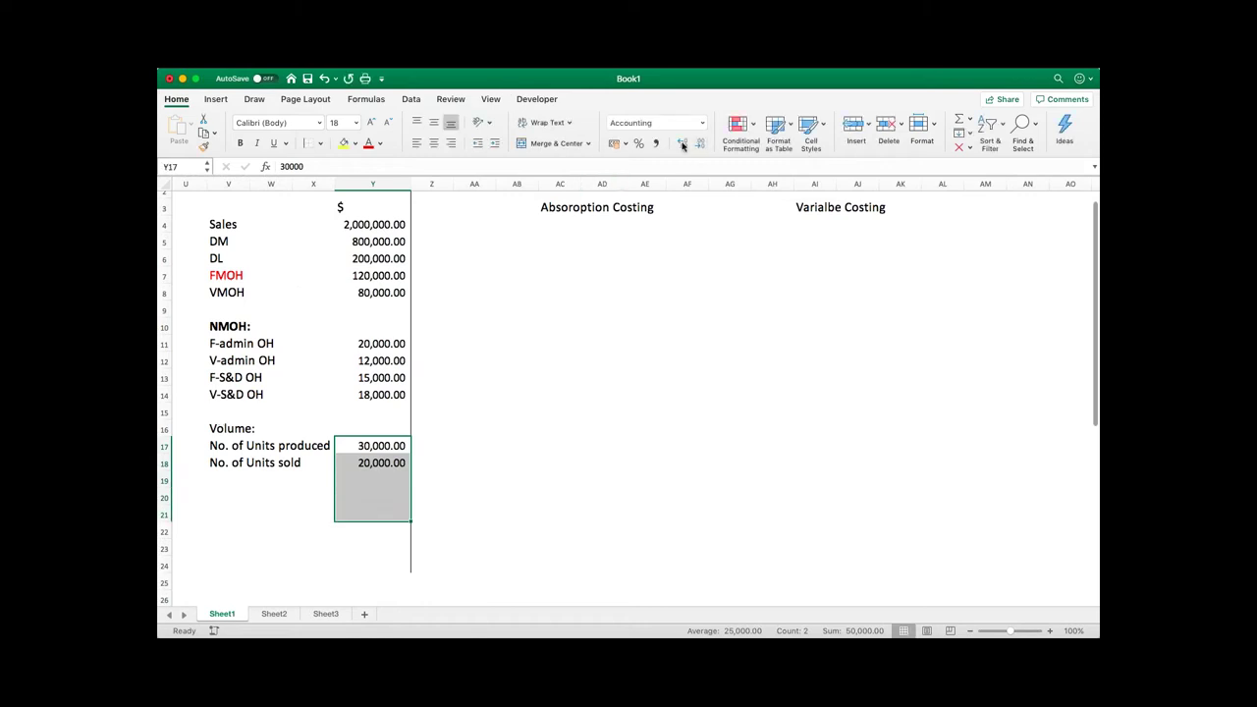
{"action": "left_click", "coordinate": [703, 123]}
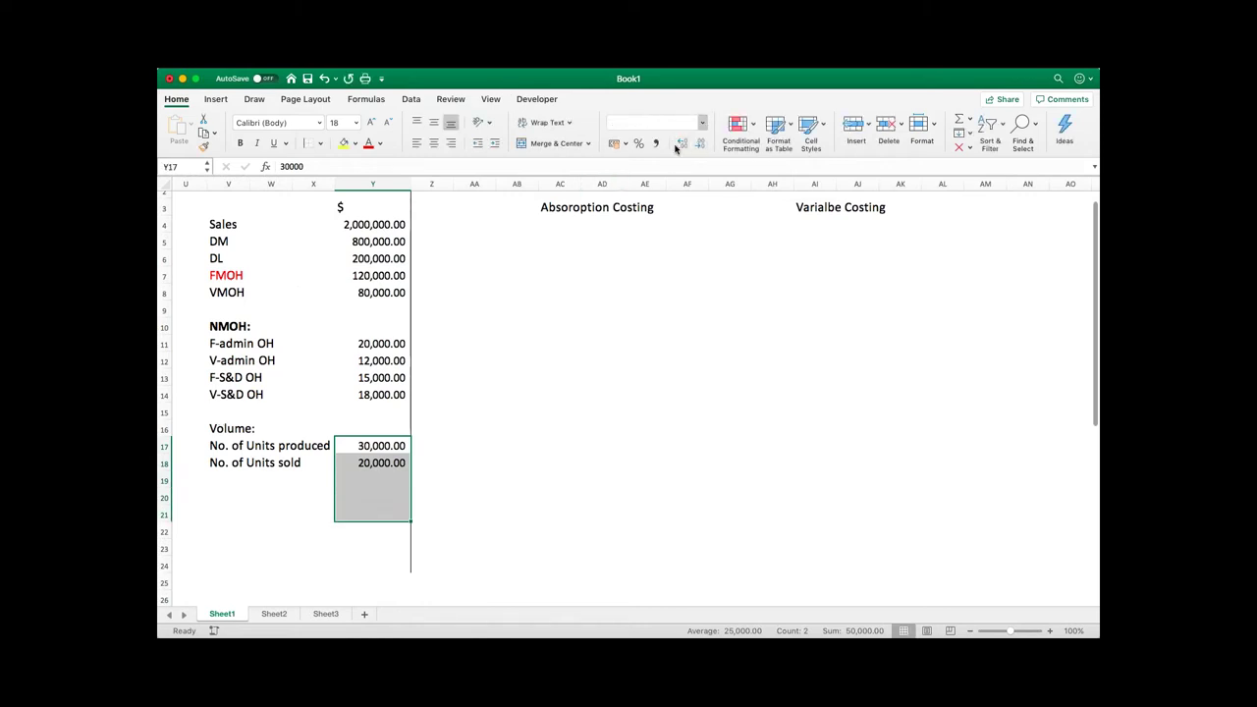
{"action": "left_click", "coordinate": [449, 511]}
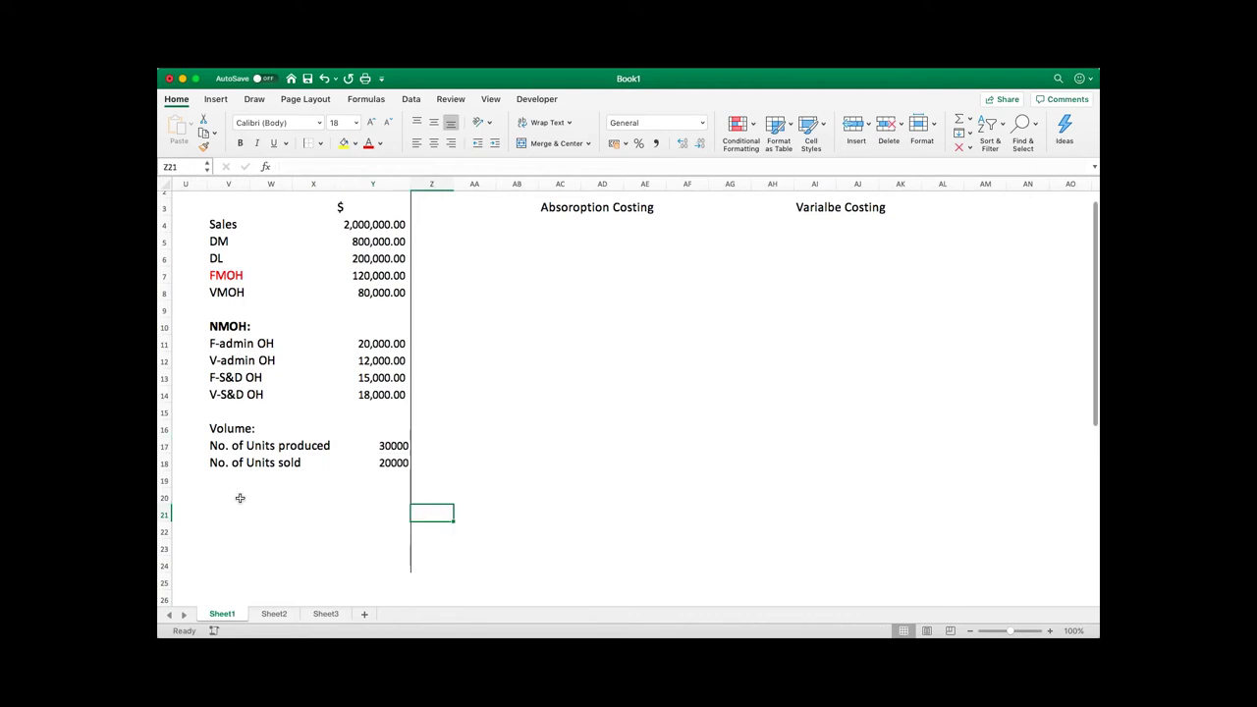
Add a "Cl.Inventory" row in row 19 with a quantity of 10000 in column Y.
{"action": "left_click", "coordinate": [223, 478]}
{"action": "type", "text": "Cl"}
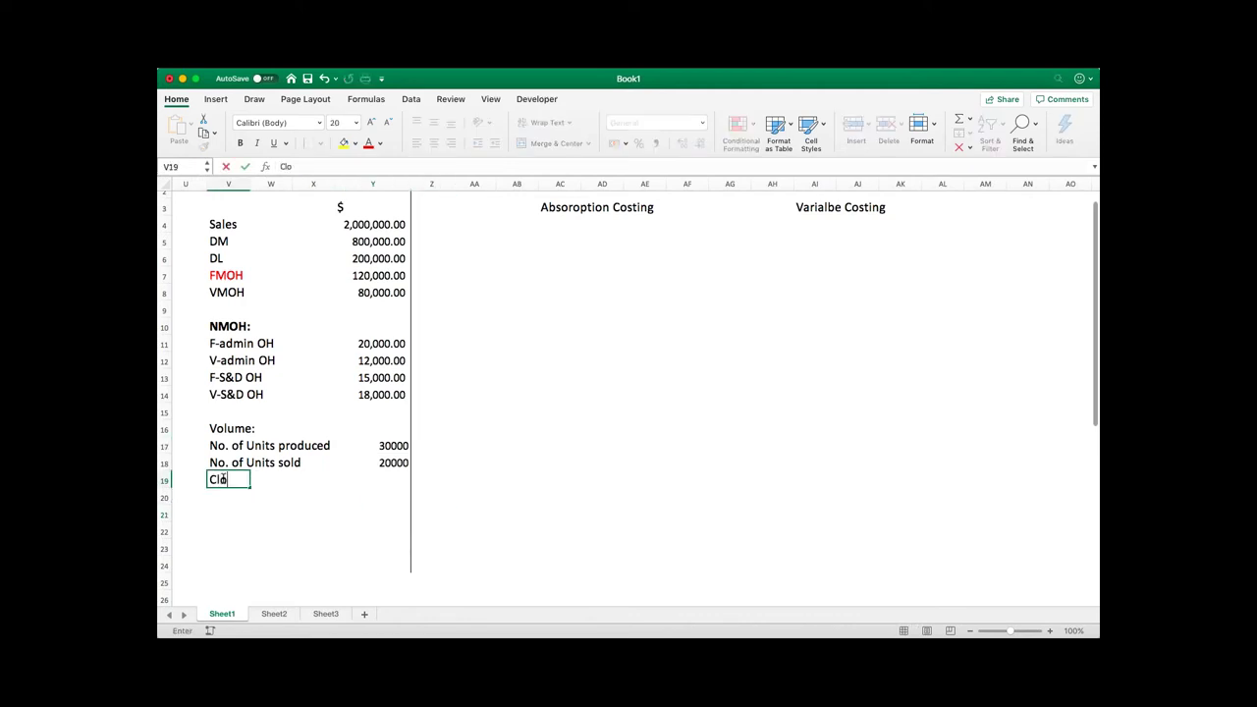
{"action": "type", "text": ".Inv"}
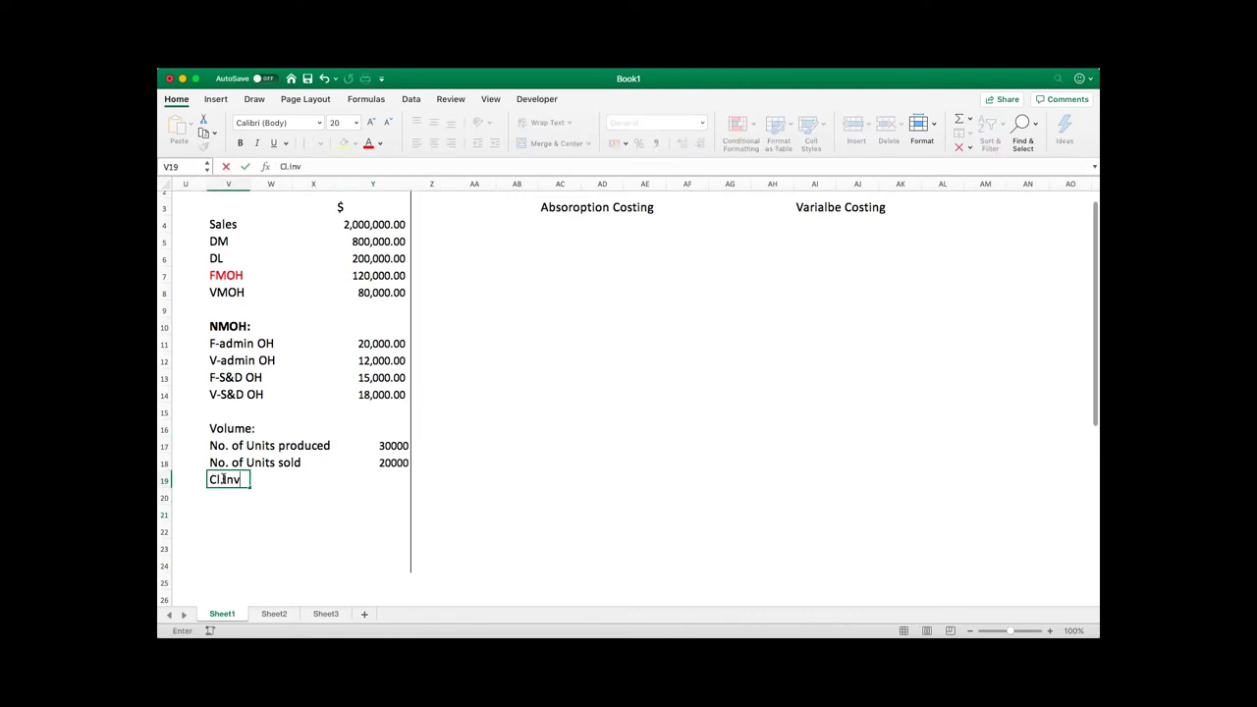
{"action": "type", "text": "entory"}
{"action": "key", "text": "Right"}
{"action": "key", "text": "Right"}
{"action": "key", "text": "Right"}
{"action": "key", "text": "Right"}
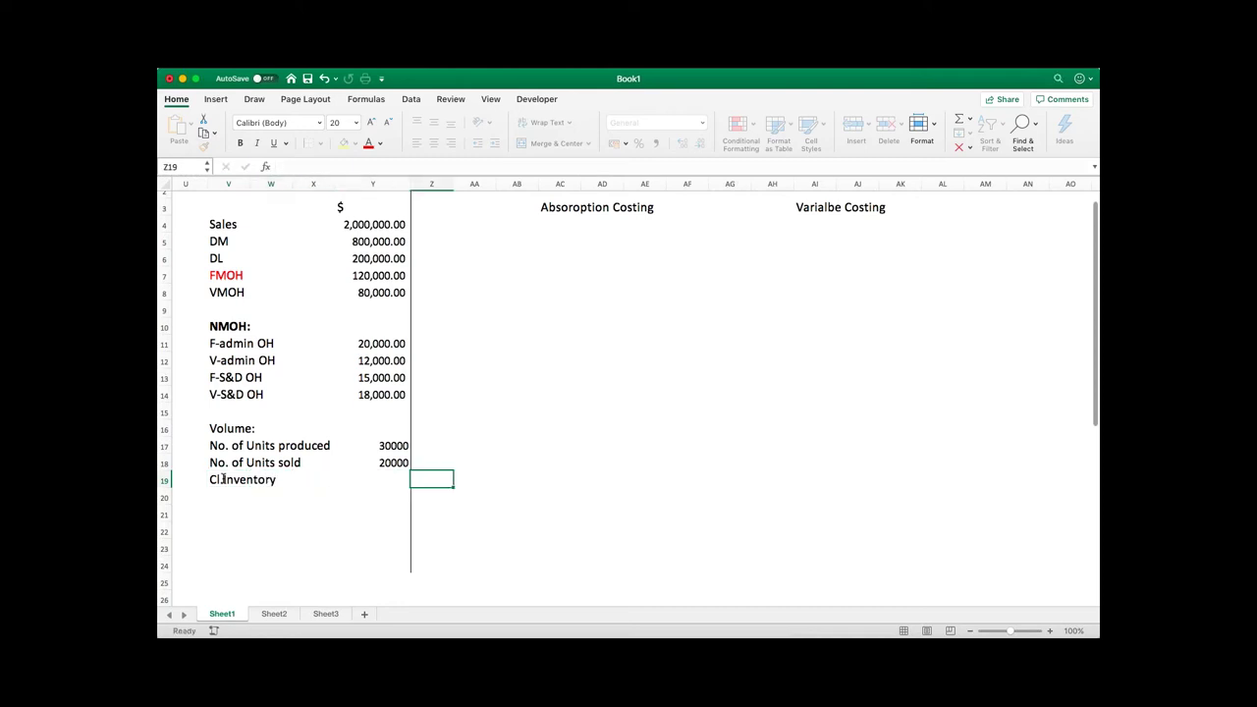
{"action": "key", "text": "Left"}
{"action": "type", "text": "10000"}
{"action": "key", "text": "Return"}
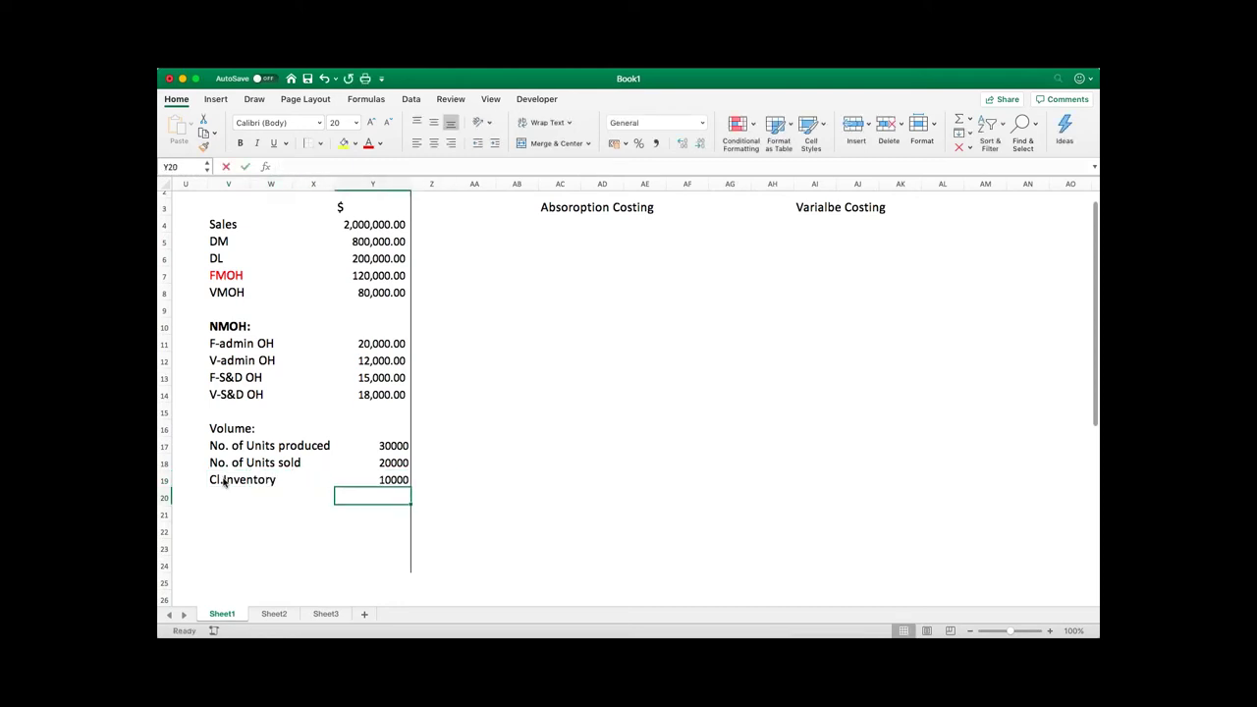
Put an outside border around the volume block V16:Y19.
{"action": "left_click_drag", "start_coordinate": [228, 428], "coordinate": [379, 484]}
{"action": "left_click", "coordinate": [322, 145]}
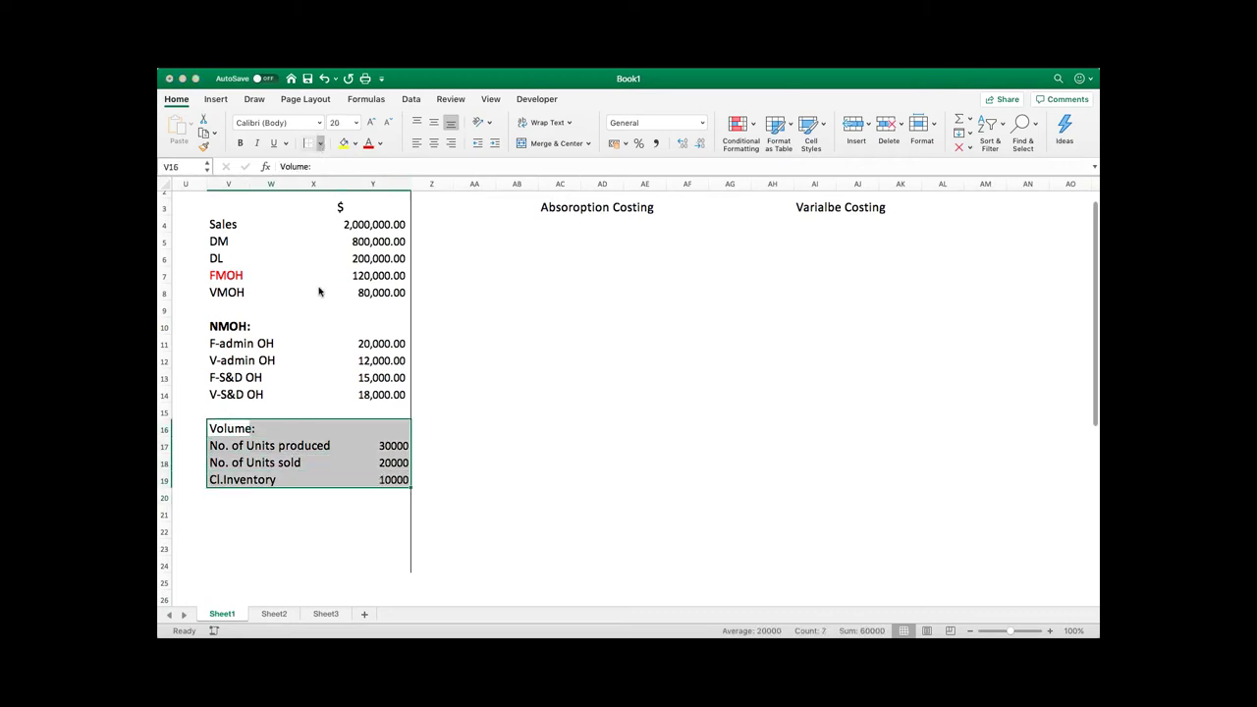
{"action": "left_click", "coordinate": [319, 296]}
{"action": "left_click", "coordinate": [416, 412]}
Give the Volume: heading row V16:Y16 a yellow fill and red font colour.
{"action": "left_click", "coordinate": [230, 428]}
{"action": "left_click_drag", "start_coordinate": [257, 428], "coordinate": [393, 429]}
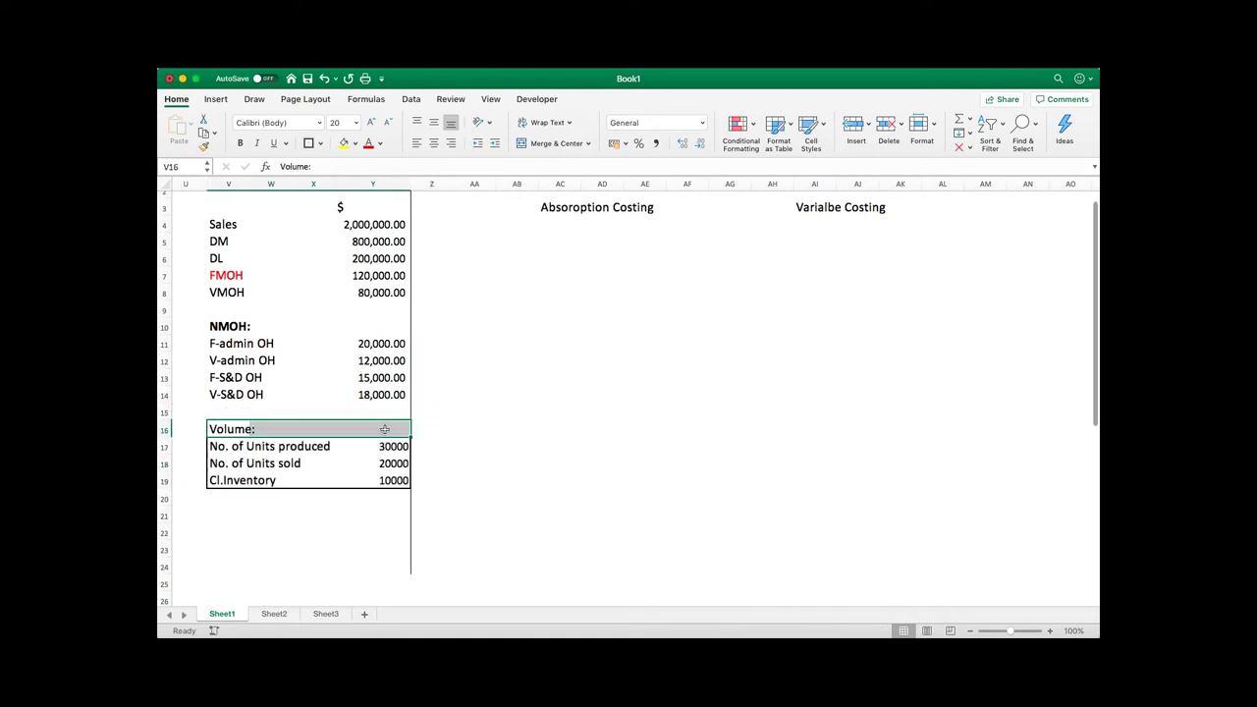
{"action": "left_click", "coordinate": [345, 143]}
{"action": "left_click", "coordinate": [369, 144]}
{"action": "left_click", "coordinate": [602, 377]}
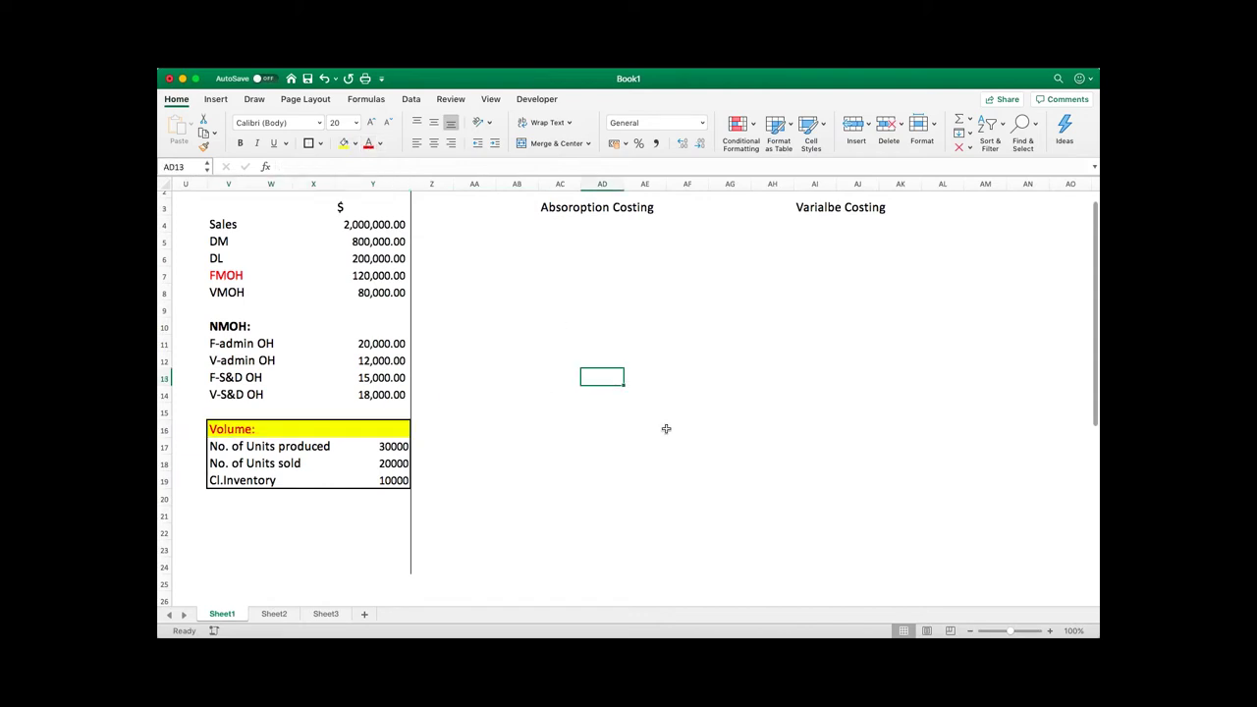
Enter the heading "Absorption Costing Method:" in V27, below the volume block.
{"action": "scroll", "coordinate": [690, 476], "scroll_direction": "down", "scroll_amount": 1}
{"action": "scroll", "coordinate": [690, 477], "scroll_direction": "left", "scroll_amount": 1}
{"action": "scroll", "coordinate": [690, 476], "scroll_direction": "up", "scroll_amount": 1}
{"action": "scroll", "coordinate": [691, 477], "scroll_direction": "down", "scroll_amount": 5}
{"action": "left_click", "coordinate": [217, 487]}
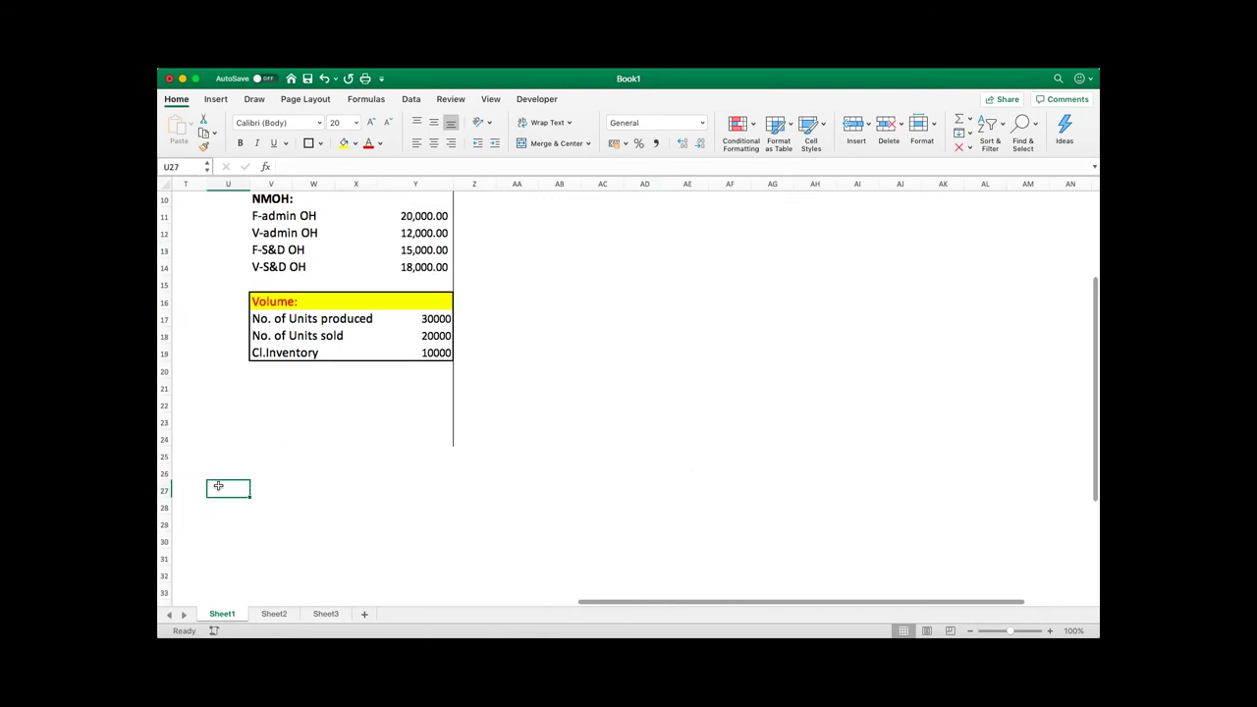
{"action": "left_click", "coordinate": [265, 472]}
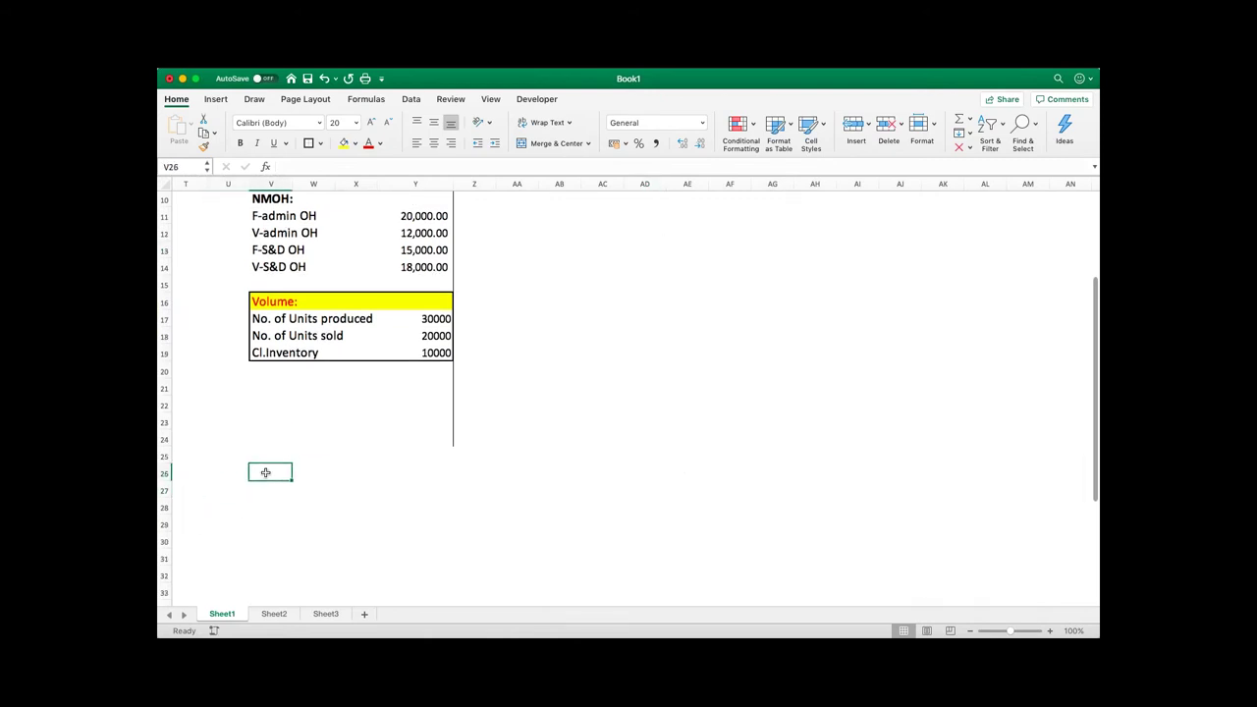
{"action": "key", "text": "Down"}
{"action": "type", "text": "Abs"}
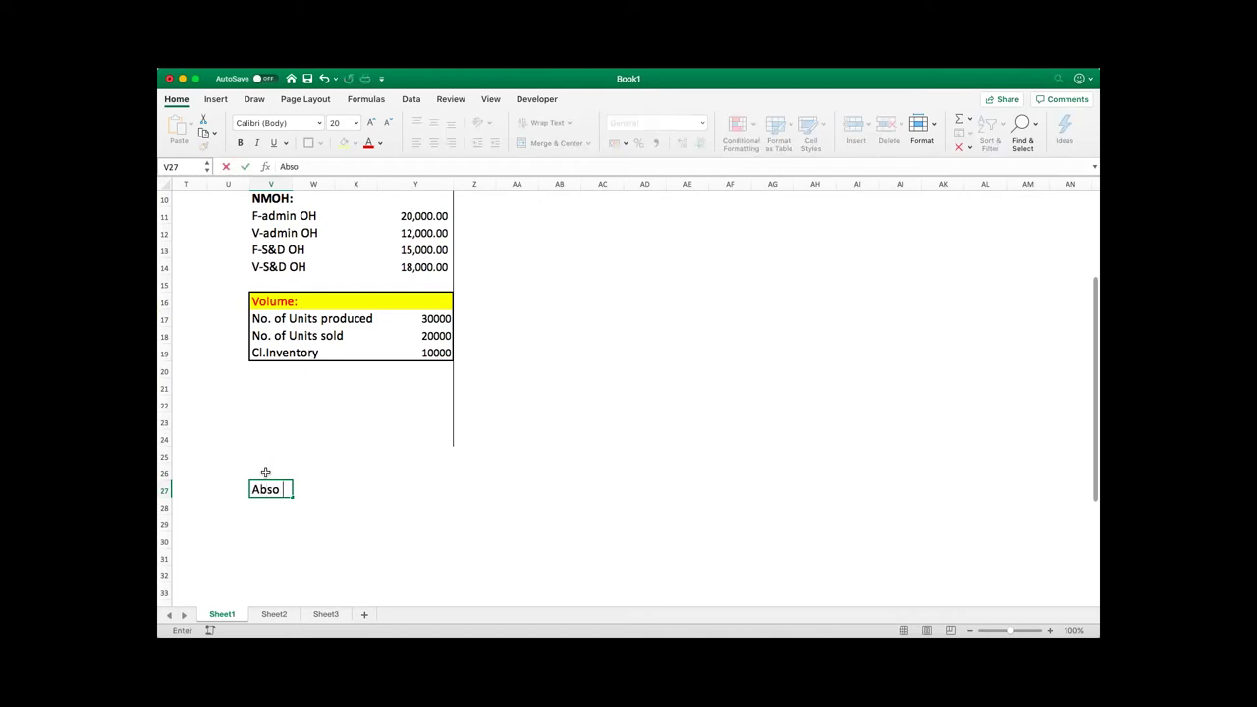
{"action": "type", "text": "orption Costing Method:"}
{"action": "key", "text": "Return"}
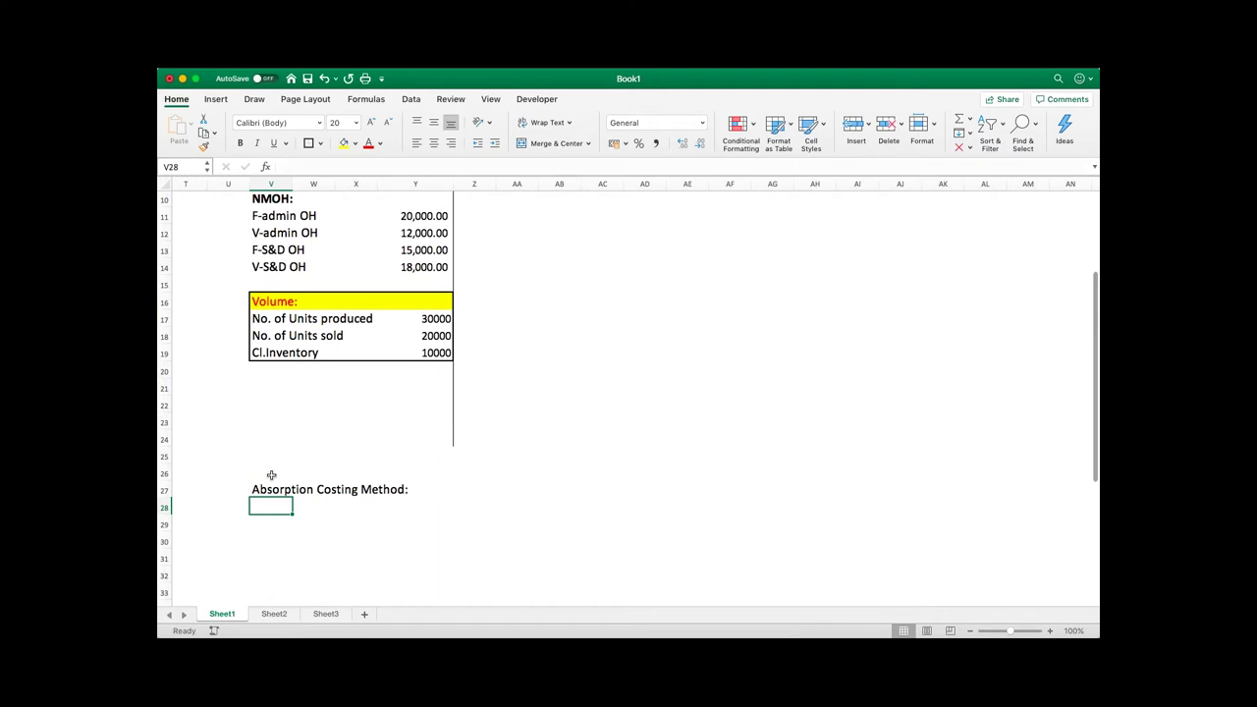
Add a DM row in row 28 under the absorption costing heading, with "Yes" in column X.
{"action": "type", "text": "DM"}
{"action": "key", "text": "Tab"}
{"action": "key", "text": "Tab"}
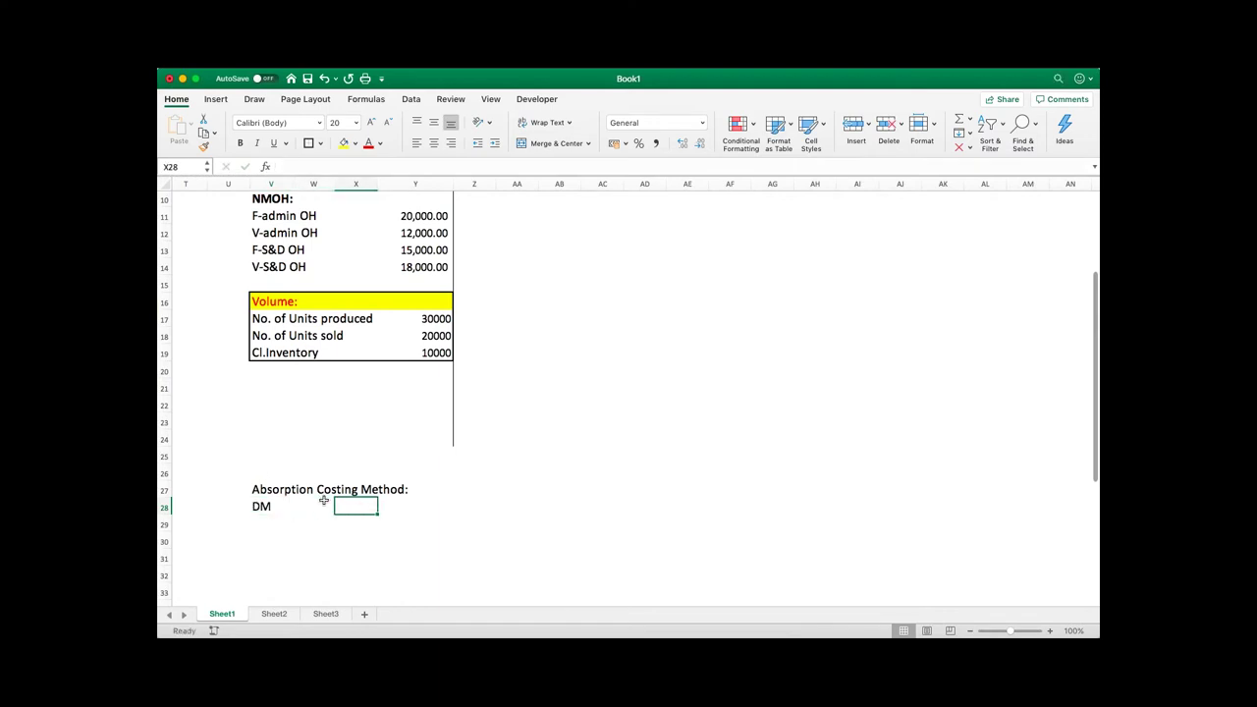
{"action": "type", "text": "Y"}
{"action": "key", "text": "Tab"}
{"action": "key", "text": "Tab"}
{"action": "key", "text": "Tab"}
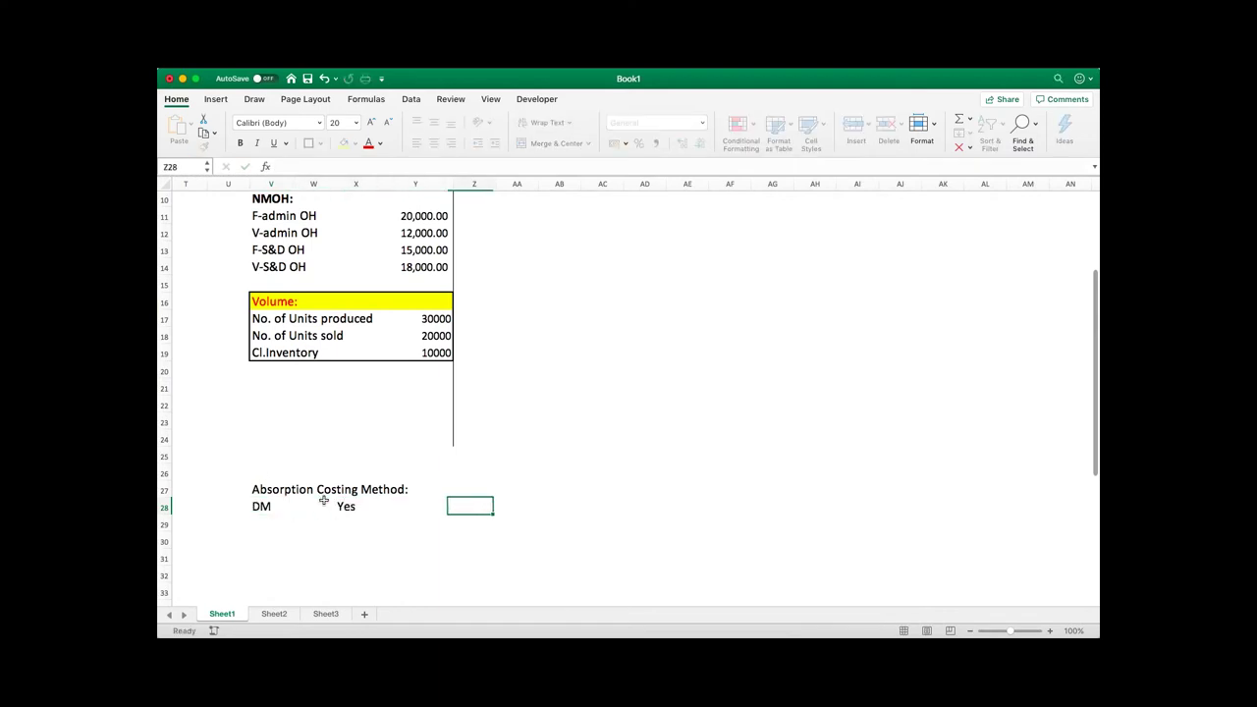
{"action": "left_click", "coordinate": [458, 506]}
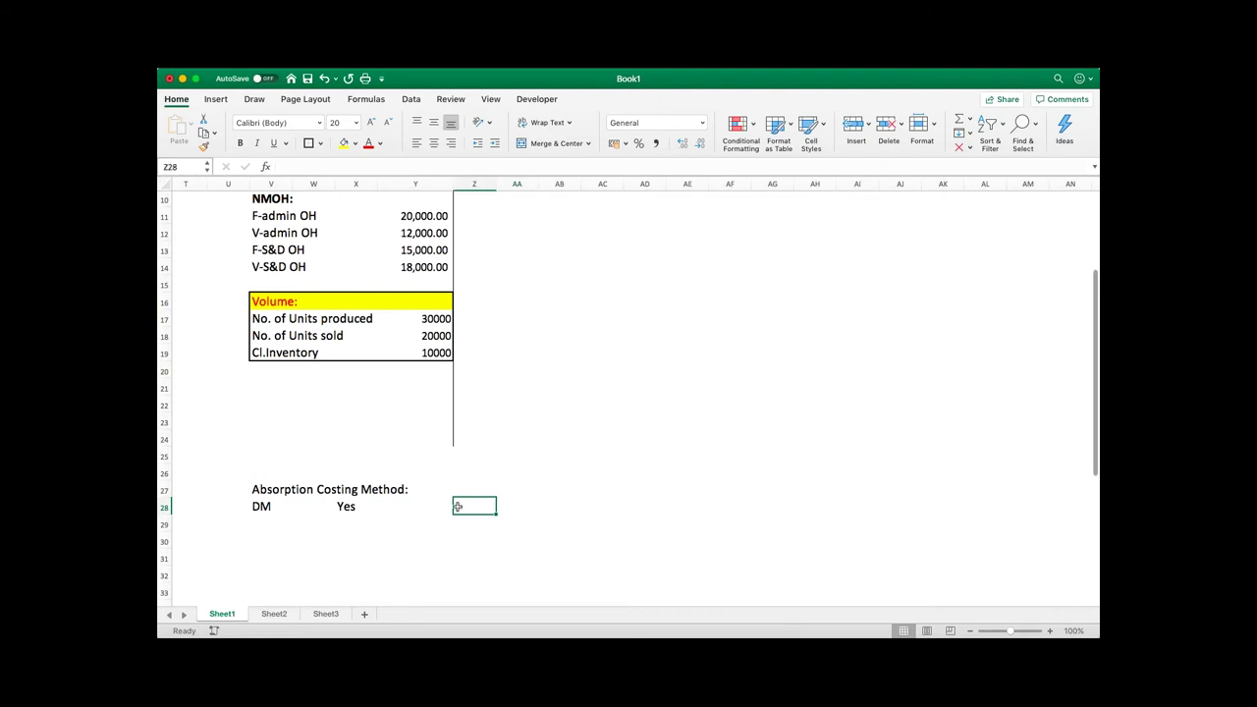
{"action": "scroll", "coordinate": [457, 506], "scroll_direction": "up", "scroll_amount": 5}
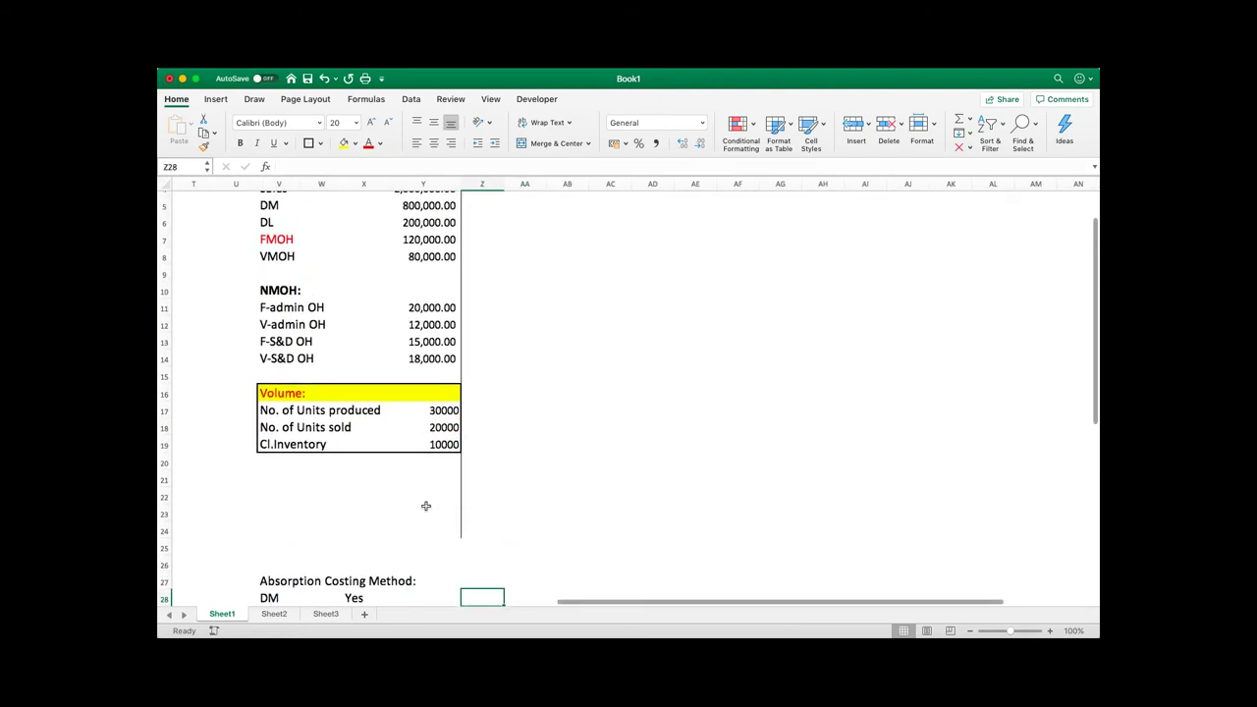
{"action": "scroll", "coordinate": [432, 503], "scroll_direction": "up", "scroll_amount": 1}
{"action": "left_click", "coordinate": [429, 213]}
{"action": "key", "text": "Down"}
{"action": "scroll", "coordinate": [429, 212], "scroll_direction": "down", "scroll_amount": 10}
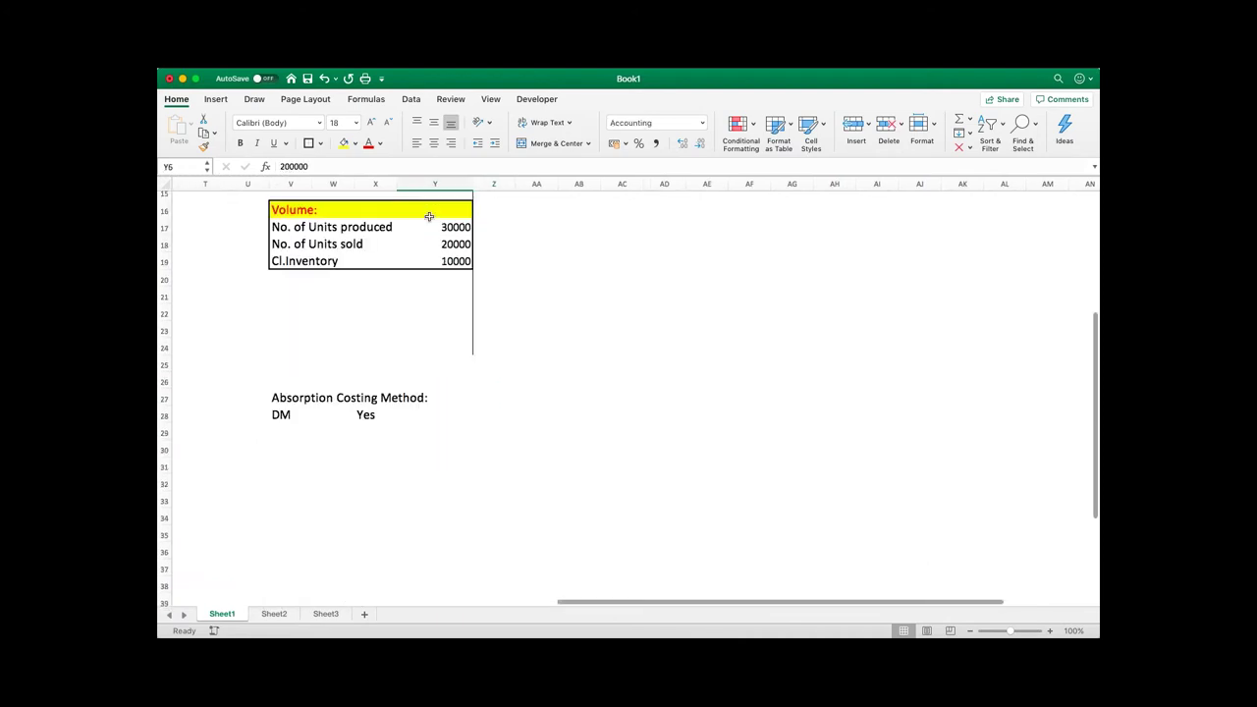
{"action": "left_click", "coordinate": [474, 416]}
{"action": "type", "text": "80\\"}
{"action": "key", "text": "BackSpace"}
{"action": "key", "text": "BackSpace"}
{"action": "key", "text": "BackSpace"}
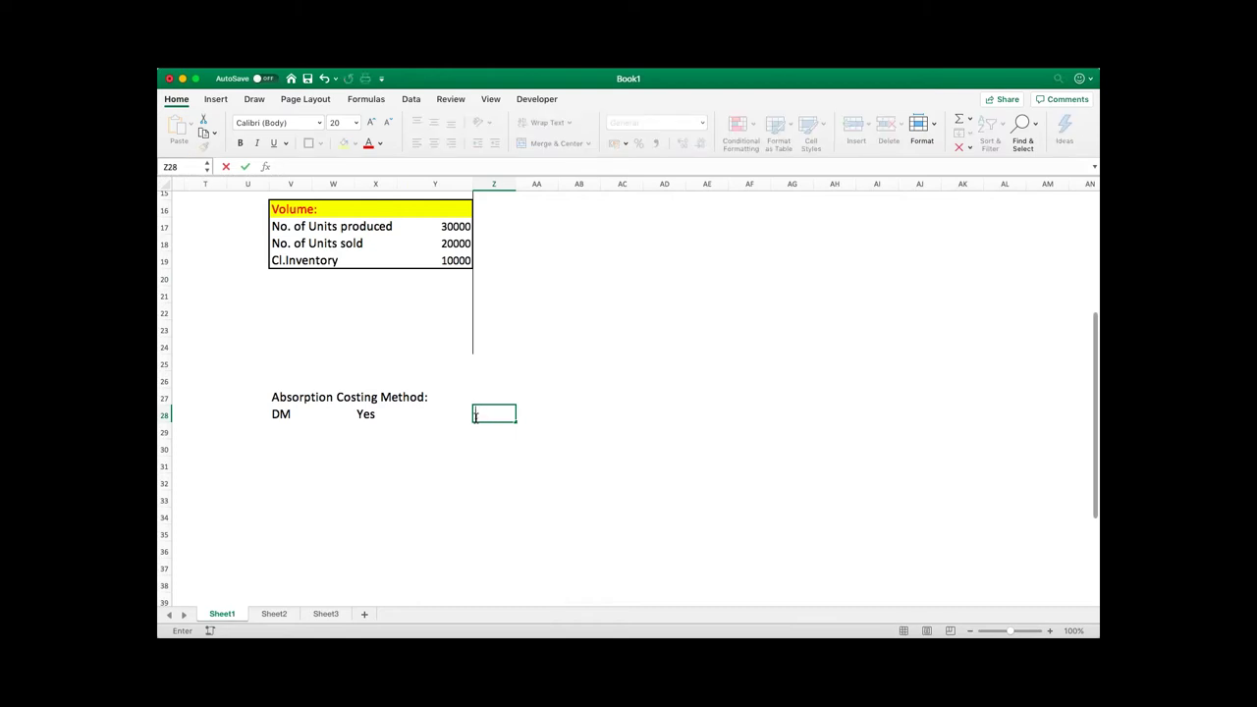
{"action": "left_click", "coordinate": [553, 324]}
Copy the DM and DL amounts from Y5:Y6 into Z28:Z29 and reduce the font size of the copies.
{"action": "scroll", "coordinate": [553, 325], "scroll_direction": "up", "scroll_amount": 10}
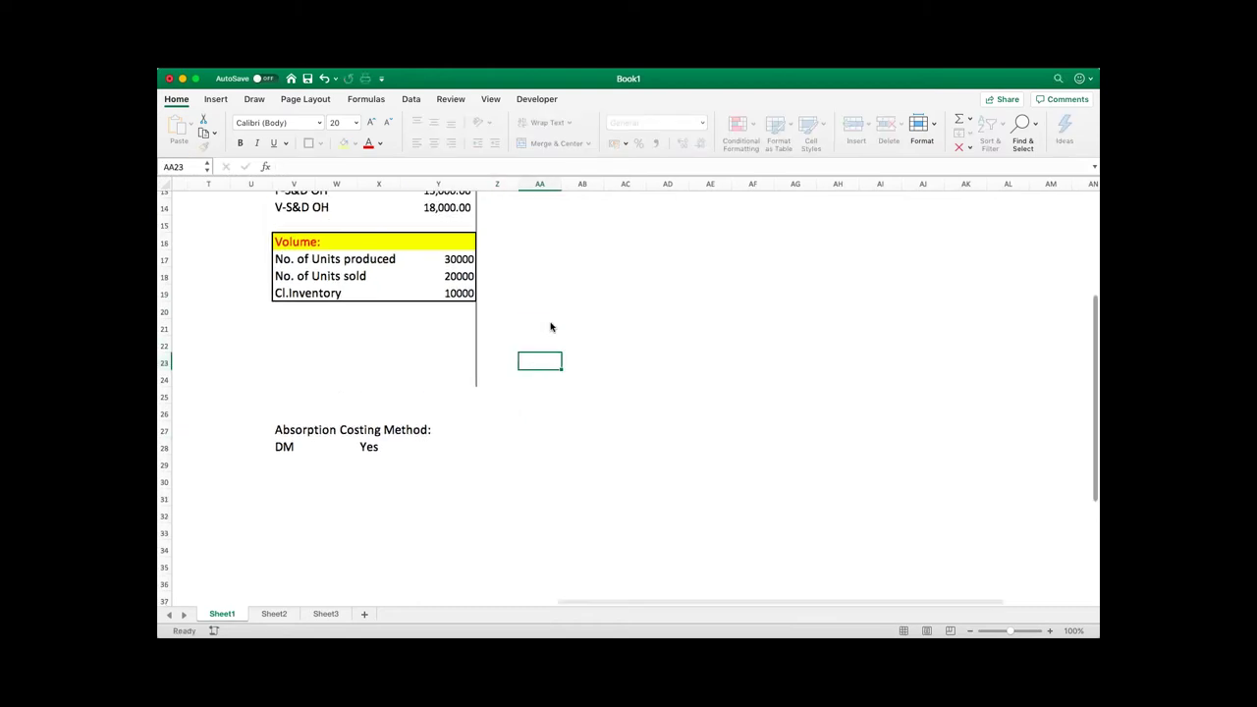
{"action": "left_click_drag", "start_coordinate": [452, 202], "coordinate": [453, 218]}
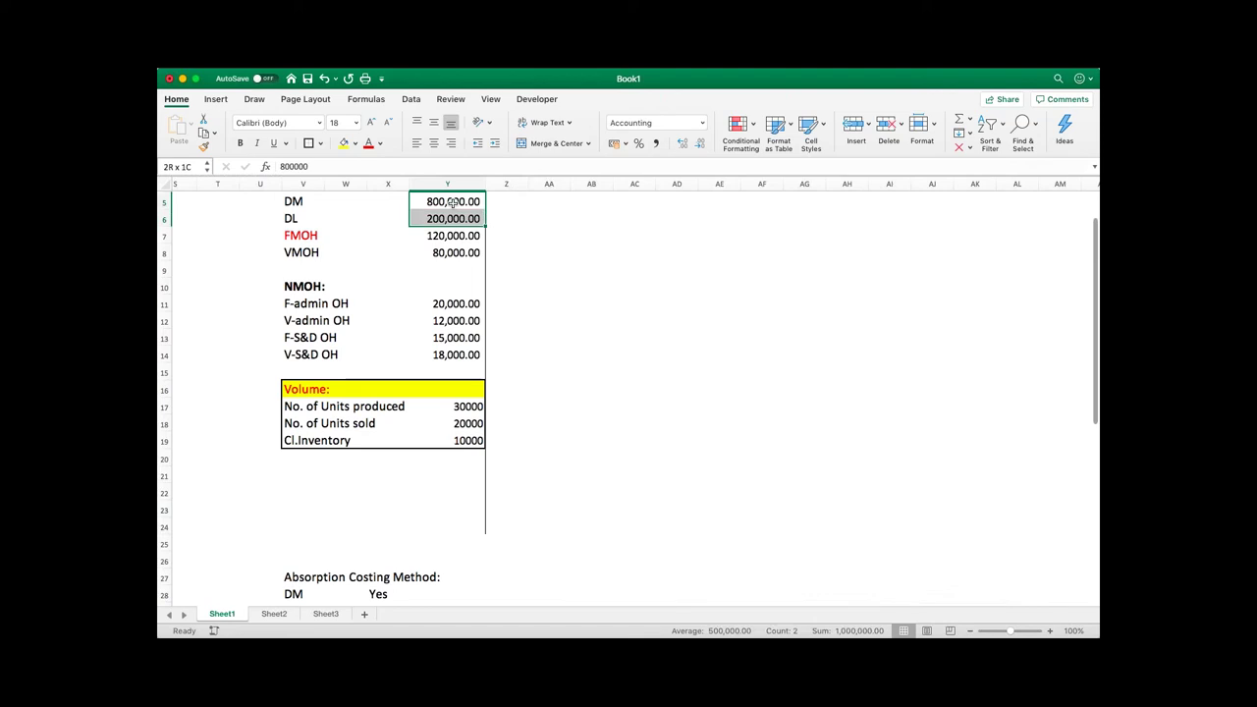
{"action": "key", "text": "ctrl+c"}
{"action": "scroll", "coordinate": [455, 206], "scroll_direction": "down", "scroll_amount": 1}
{"action": "scroll", "coordinate": [481, 324], "scroll_direction": "down", "scroll_amount": 10}
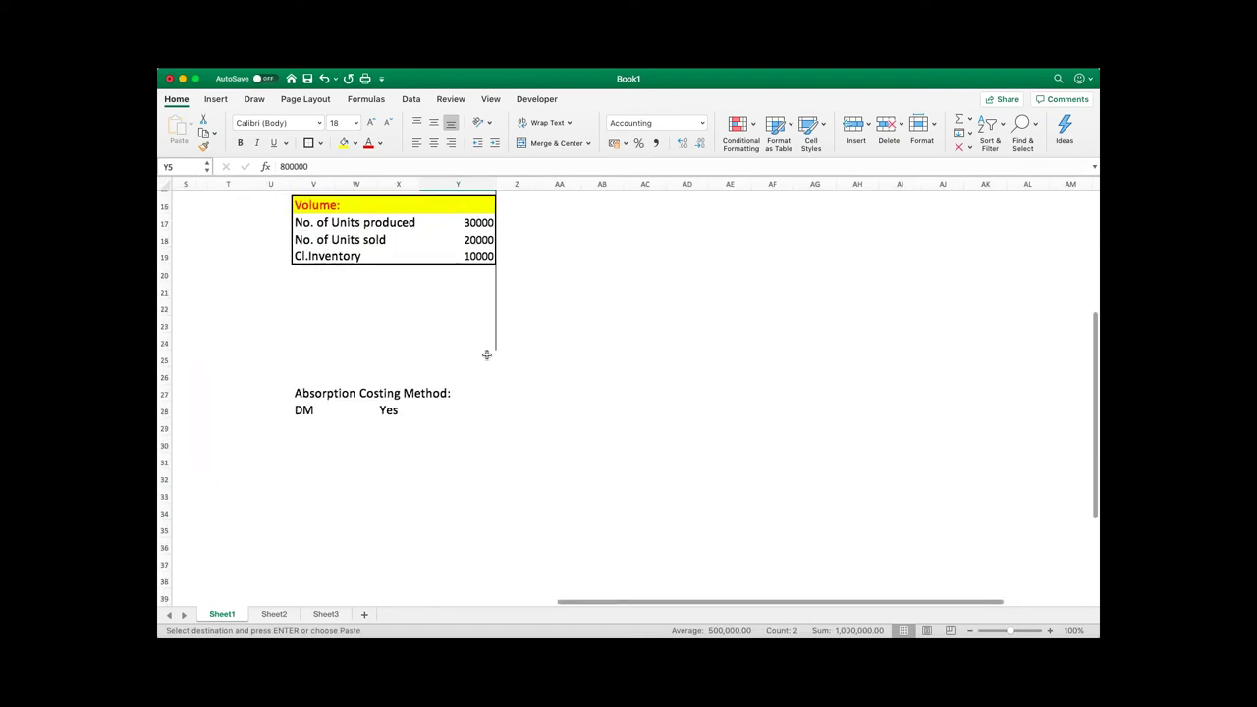
{"action": "left_click", "coordinate": [509, 414]}
{"action": "key", "text": "super+v"}
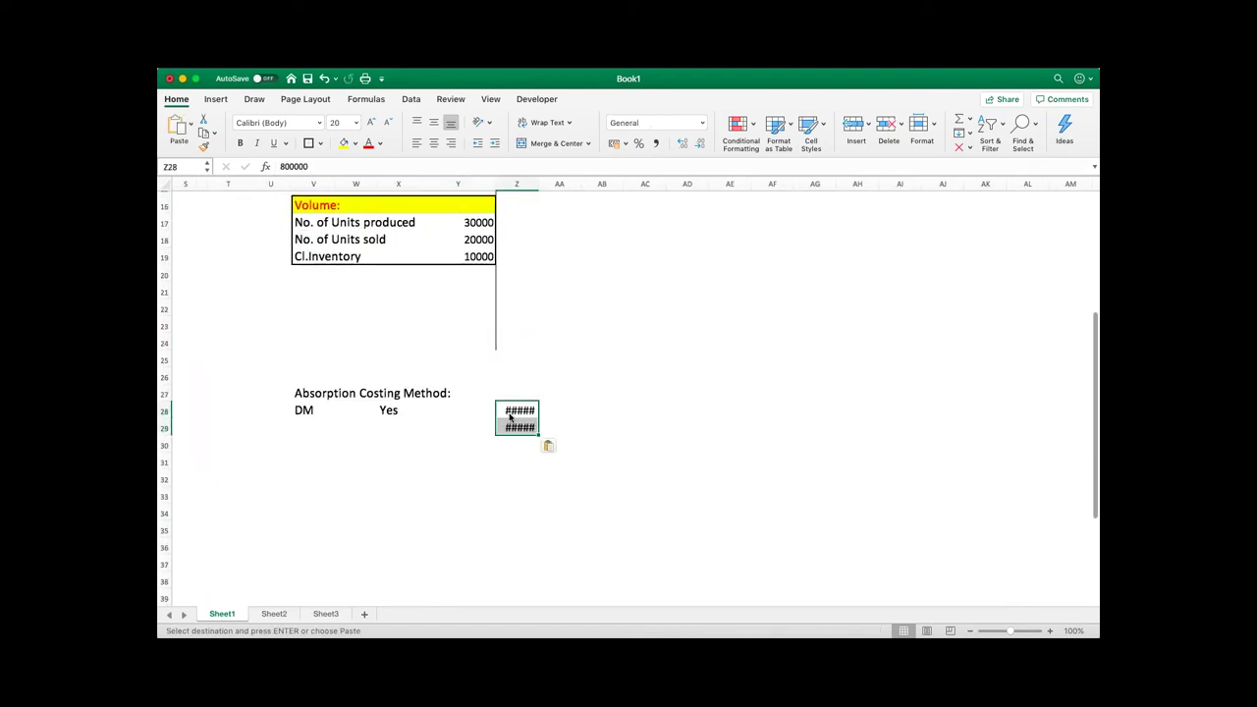
{"action": "left_click", "coordinate": [388, 124]}
{"action": "left_click", "coordinate": [460, 410]}
Add a DL row in row 29 under the absorption costing heading, with "Yes" in column X.
{"action": "left_click", "coordinate": [366, 433]}
{"action": "key", "text": "Left"}
{"action": "type", "text": "DL"}
{"action": "key", "text": "Right"}
{"action": "key", "text": "Right"}
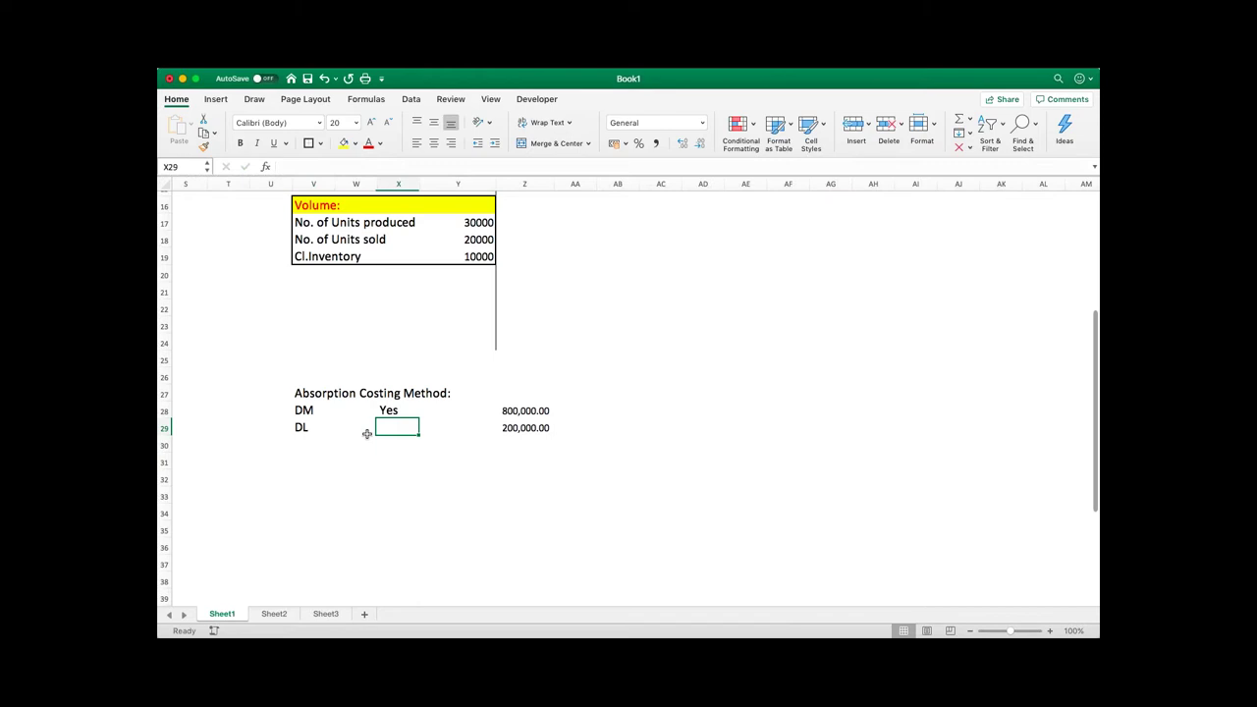
{"action": "type", "text": "Y"}
{"action": "key", "text": "Right"}
{"action": "key", "text": "Right"}
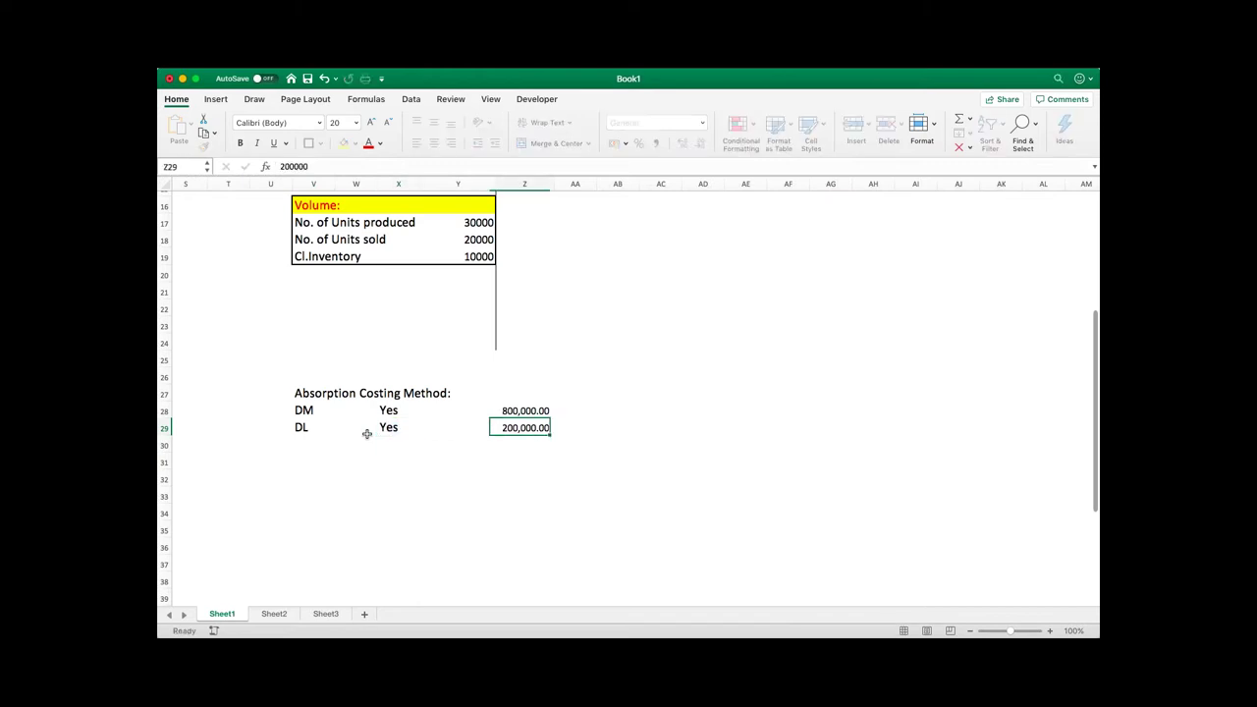
Enter the label "FMOH" in V30 below DL and give it a red font colour.
{"action": "key", "text": "Down"}
{"action": "key", "text": "Left"}
{"action": "key", "text": "Left"}
{"action": "key", "text": "Left"}
{"action": "key", "text": "Left"}
{"action": "type", "text": "FMO"}
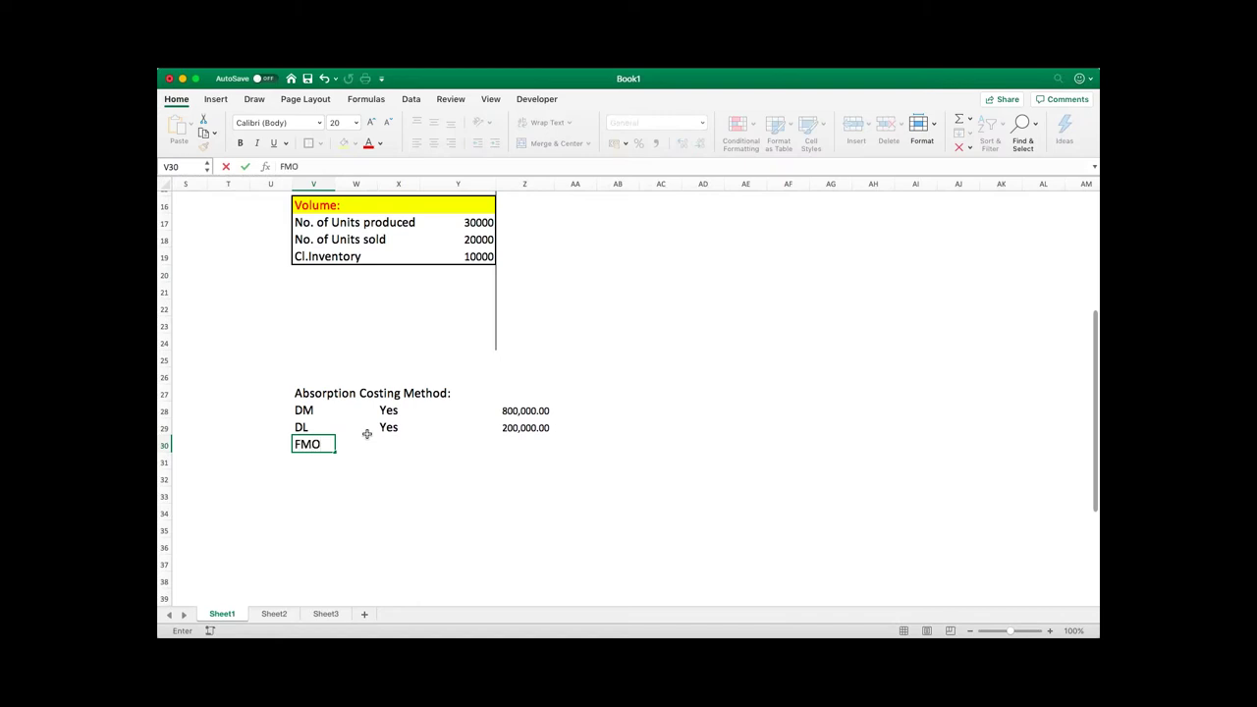
{"action": "key", "text": "Return"}
{"action": "key", "text": "Up"}
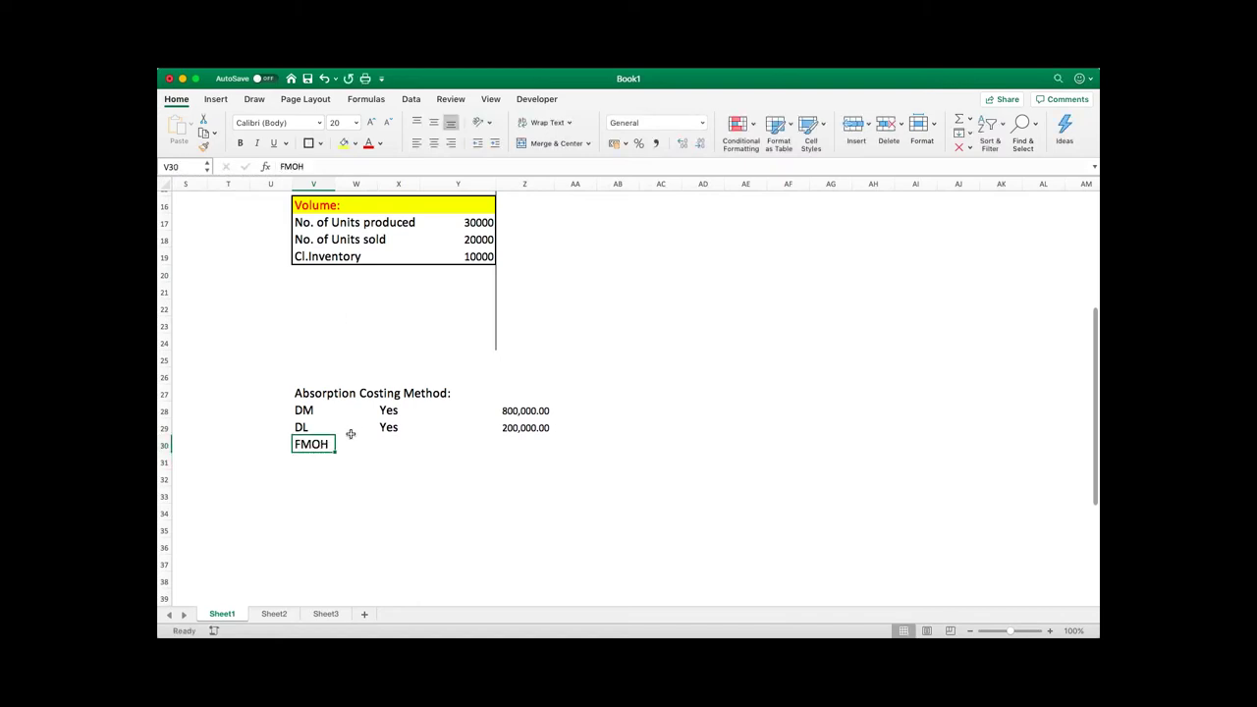
{"action": "left_click", "coordinate": [369, 143]}
Enter "Yes" in X30 for the FMOH row and 120000 in Z30.
{"action": "double_click", "coordinate": [418, 444]}
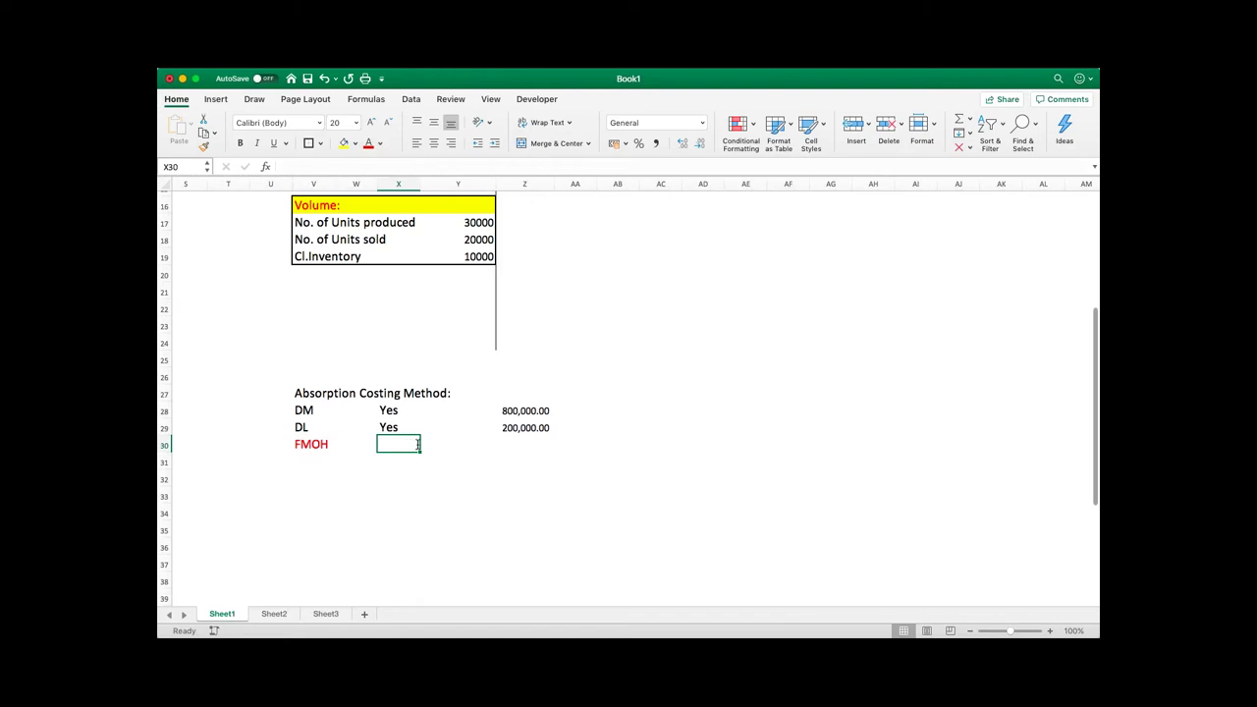
{"action": "type", "text": "Yes"}
{"action": "key", "text": "Tab"}
{"action": "key", "text": "Tab"}
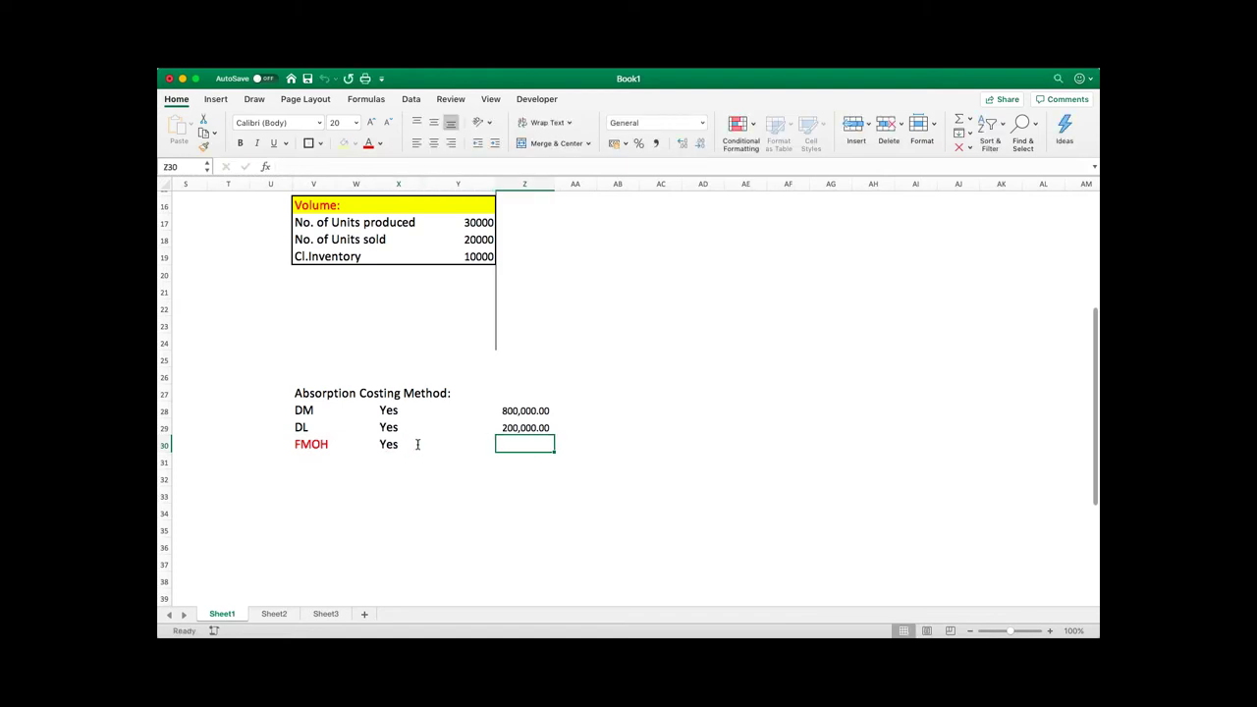
{"action": "scroll", "coordinate": [417, 444], "scroll_direction": "up", "scroll_amount": 5}
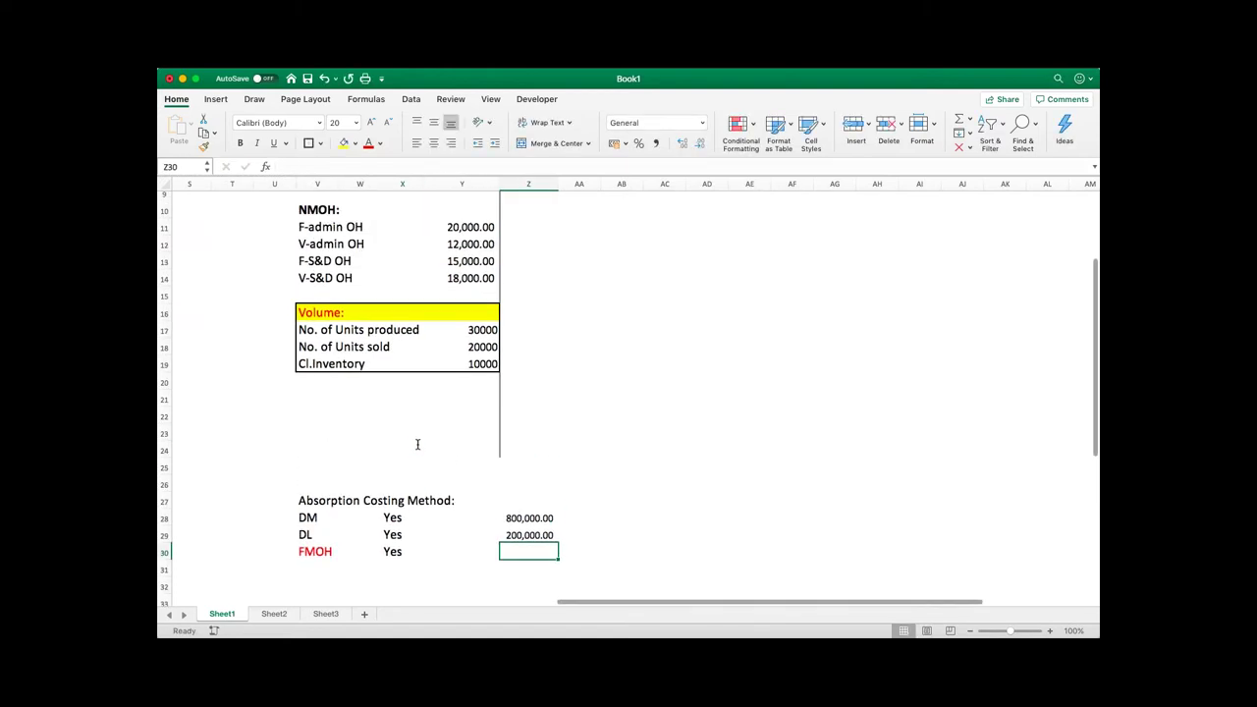
{"action": "scroll", "coordinate": [418, 444], "scroll_direction": "down", "scroll_amount": 5}
{"action": "type", "text": "120000"}
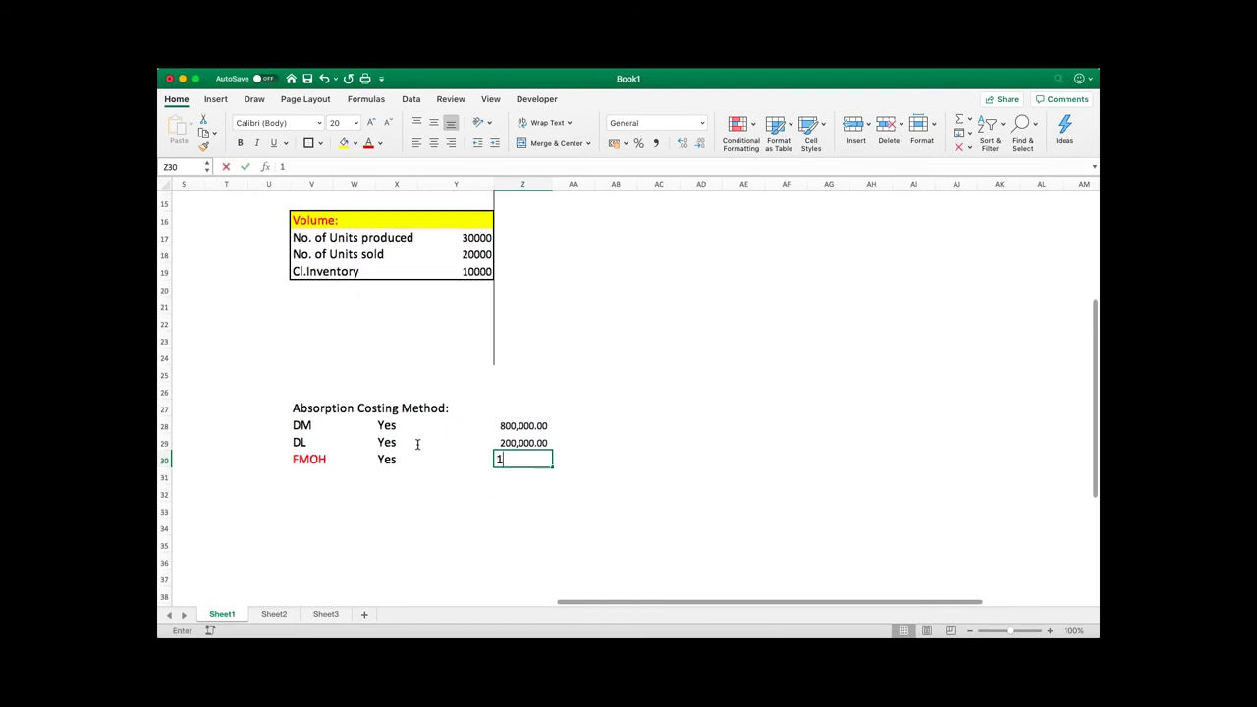
{"action": "key", "text": "Return"}
Copy the DL amount cell Z29 into Z30 and Z31 to carry its formatting down.
{"action": "key", "text": "Up"}
{"action": "key", "text": "Right"}
{"action": "key", "text": "Right"}
{"action": "key", "text": "Up"}
{"action": "key", "text": "ctrl+c"}
{"action": "key", "text": "Down"}
{"action": "key", "text": "Down"}
{"action": "key", "text": "Up"}
{"action": "key", "text": "ctrl+v"}
{"action": "key", "text": "Down"}
{"action": "key", "text": "ctrl+v"}
{"action": "key", "text": "Down"}
Set the FMOH amount in Z30 to 120,000.
{"action": "key", "text": "Up"}
{"action": "key", "text": "Up"}
{"action": "type", "text": "12"}
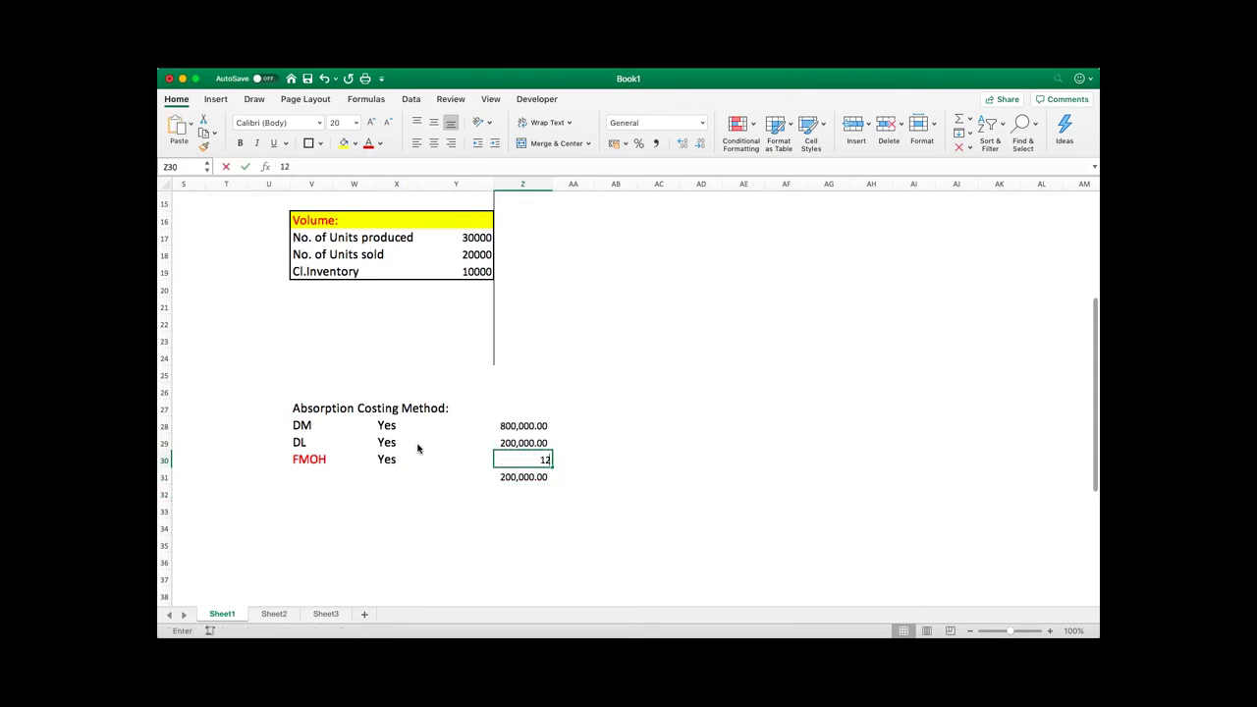
{"action": "type", "text": "0,000000"}
{"action": "key", "text": "Return"}
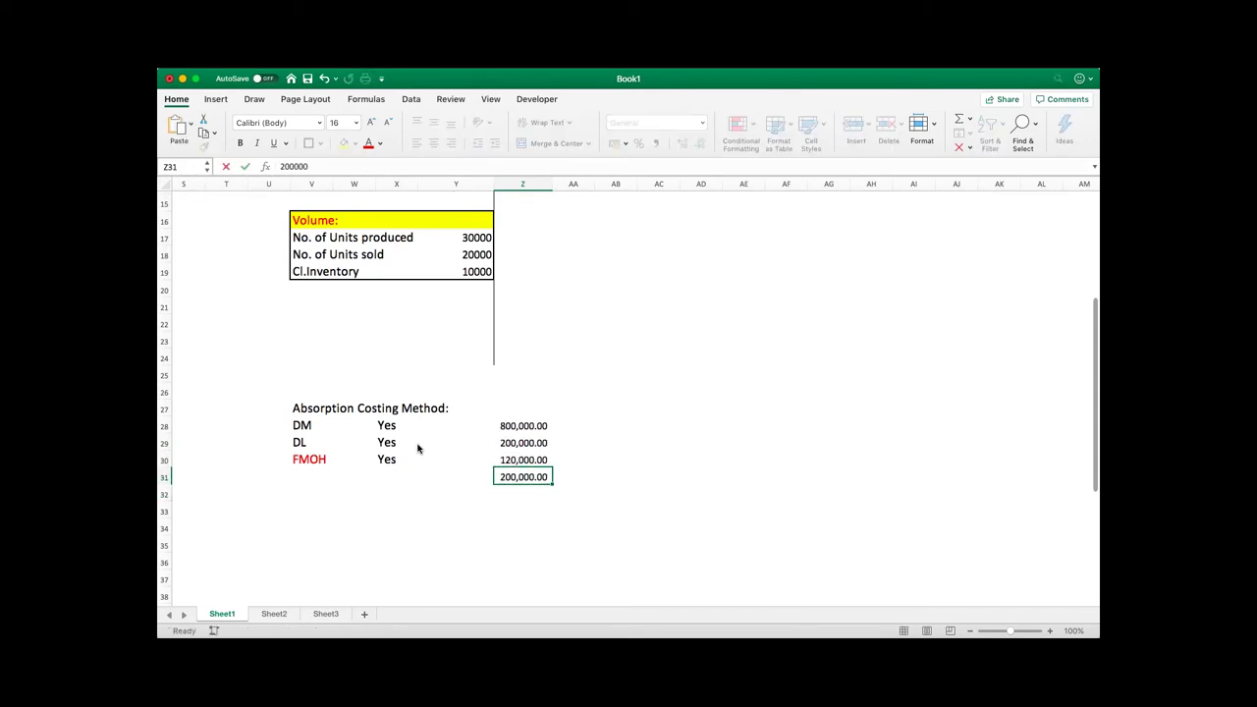
Add a VMOH row in row 31 with "Yes" in column X and the amount 80,000 in column Z.
{"action": "key", "text": "Left"}
{"action": "key", "text": "Left"}
{"action": "key", "text": "Left"}
{"action": "key", "text": "Left"}
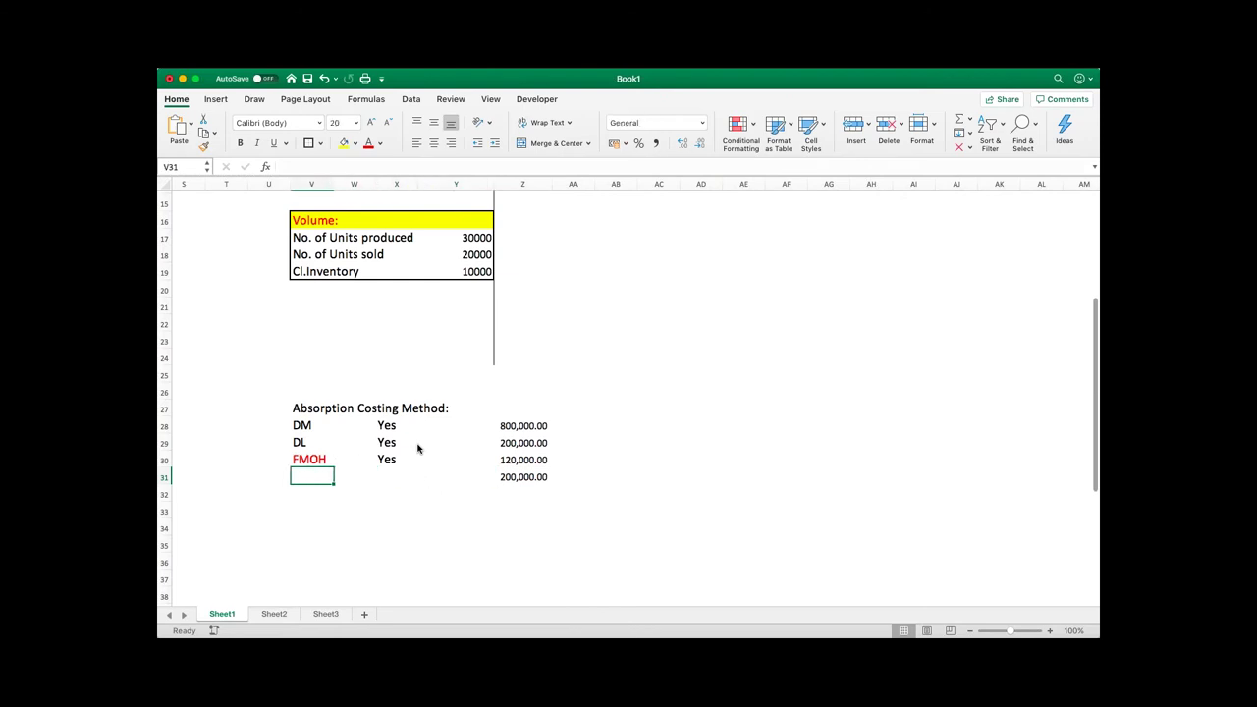
{"action": "type", "text": "VMOH"}
{"action": "key", "text": "Right"}
{"action": "key", "text": "Right"}
{"action": "type", "text": "Y"}
{"action": "key", "text": "Right"}
{"action": "key", "text": "Right"}
{"action": "type", "text": "80,000"}
{"action": "key", "text": "Return"}
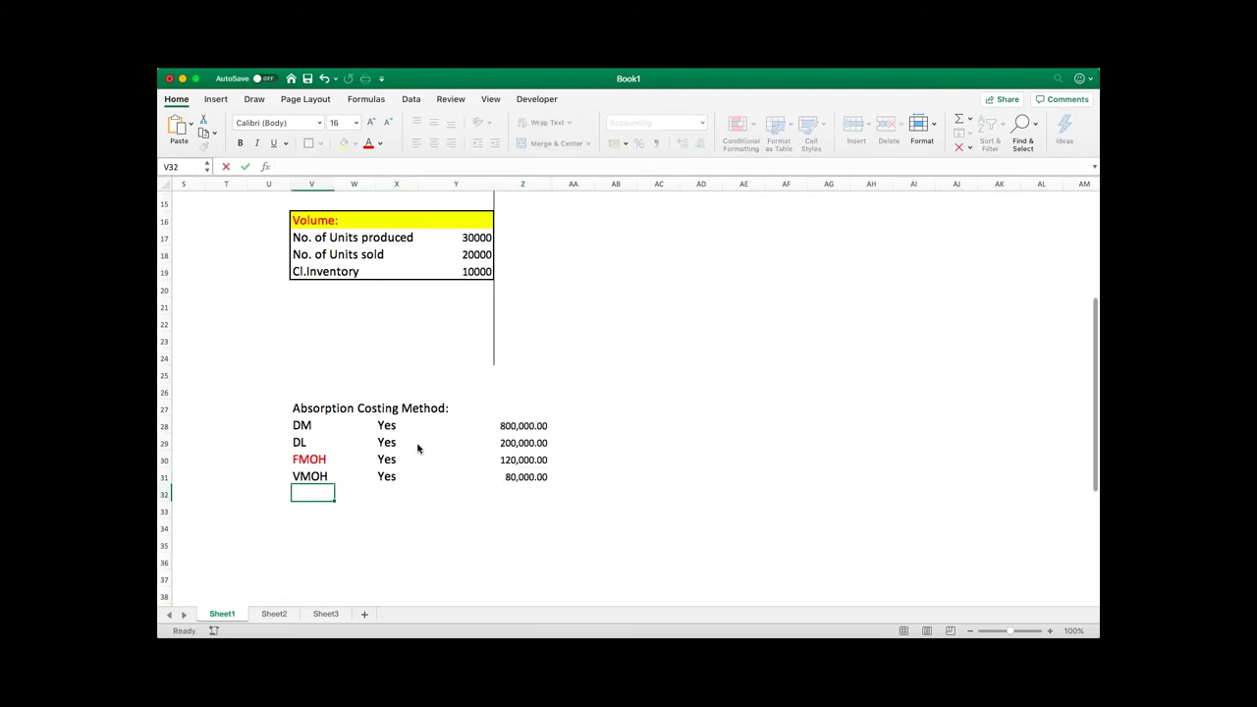
Enter the label "COP" in X32, below the VMOH row.
{"action": "key", "text": "Down"}
{"action": "key", "text": "Up"}
{"action": "key", "text": "Right"}
{"action": "key", "text": "Right"}
{"action": "type", "text": "CO"}
{"action": "key", "text": "BackSpace"}
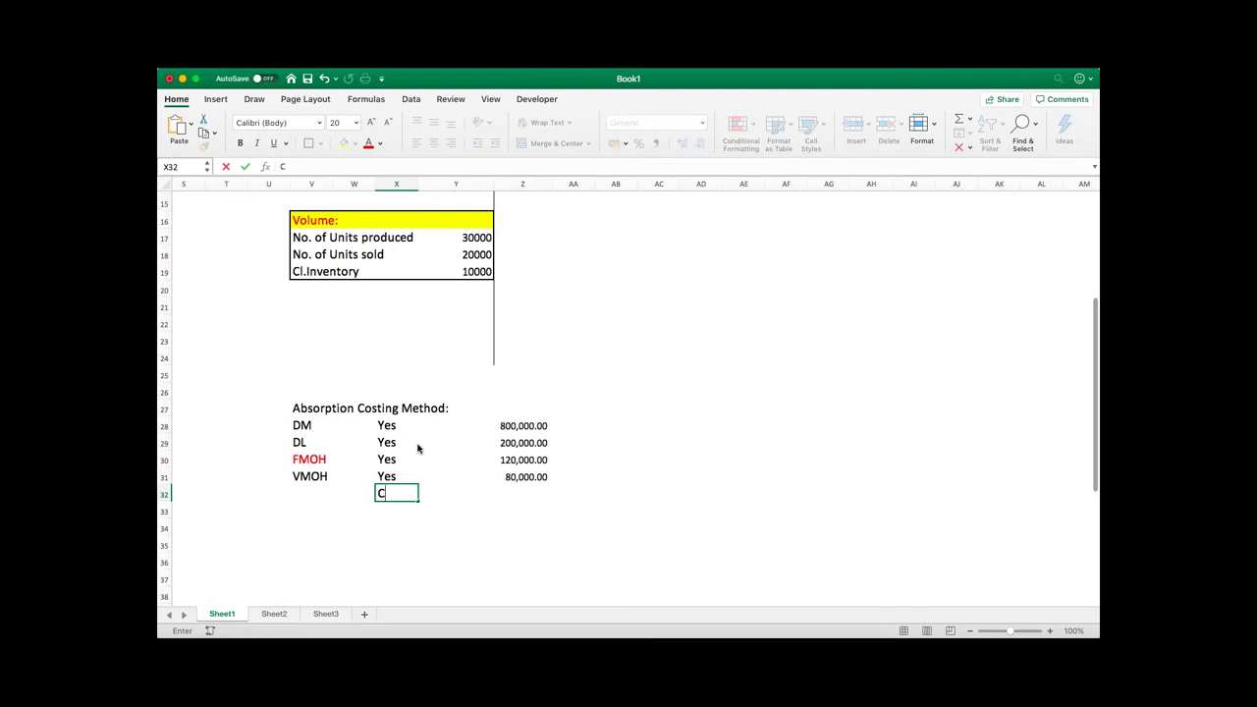
{"action": "type", "text": "OP"}
Total the four cost amounts Z28:Z31 with a SUM formula in Z32.
{"action": "key", "text": "Right"}
{"action": "key", "text": "Right"}
{"action": "key", "text": "Right"}
{"action": "key", "text": "Left"}
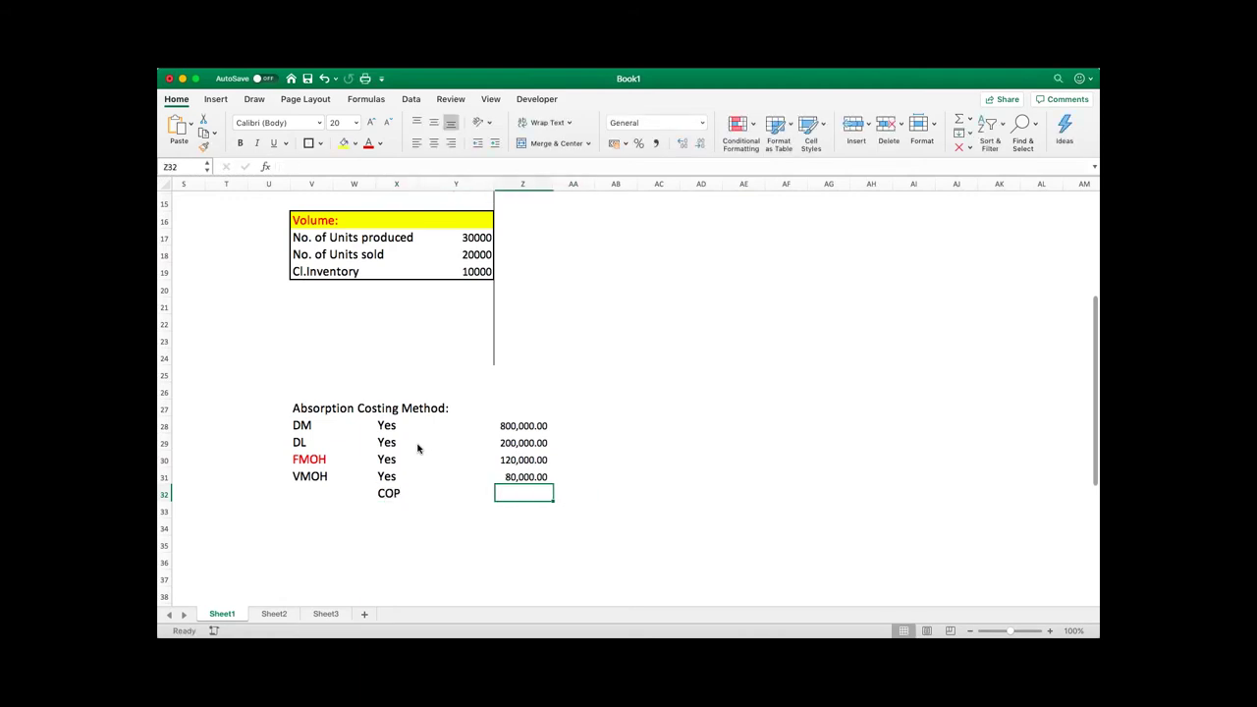
{"action": "type", "text": "=su"}
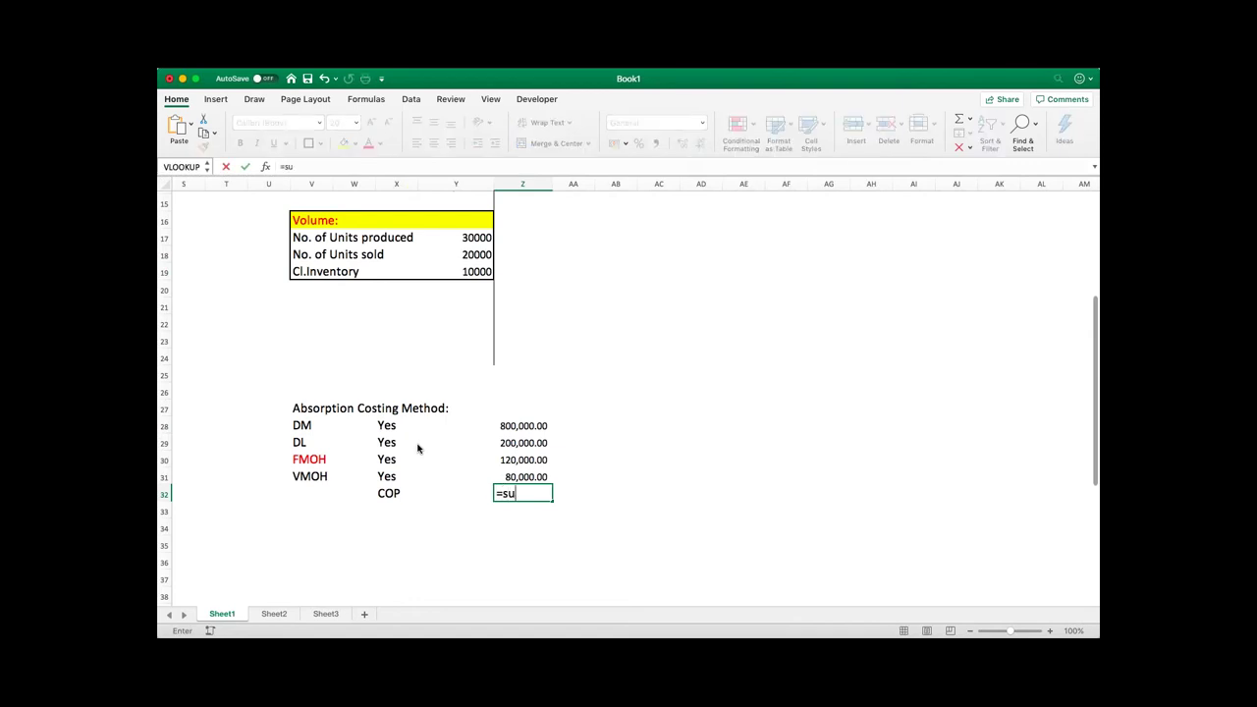
{"action": "type", "text": "m("}
{"action": "key", "text": "Up"}
{"action": "key", "text": "shift+Up"}
{"action": "key", "text": "shift+Up"}
{"action": "key", "text": "shift+Up"}
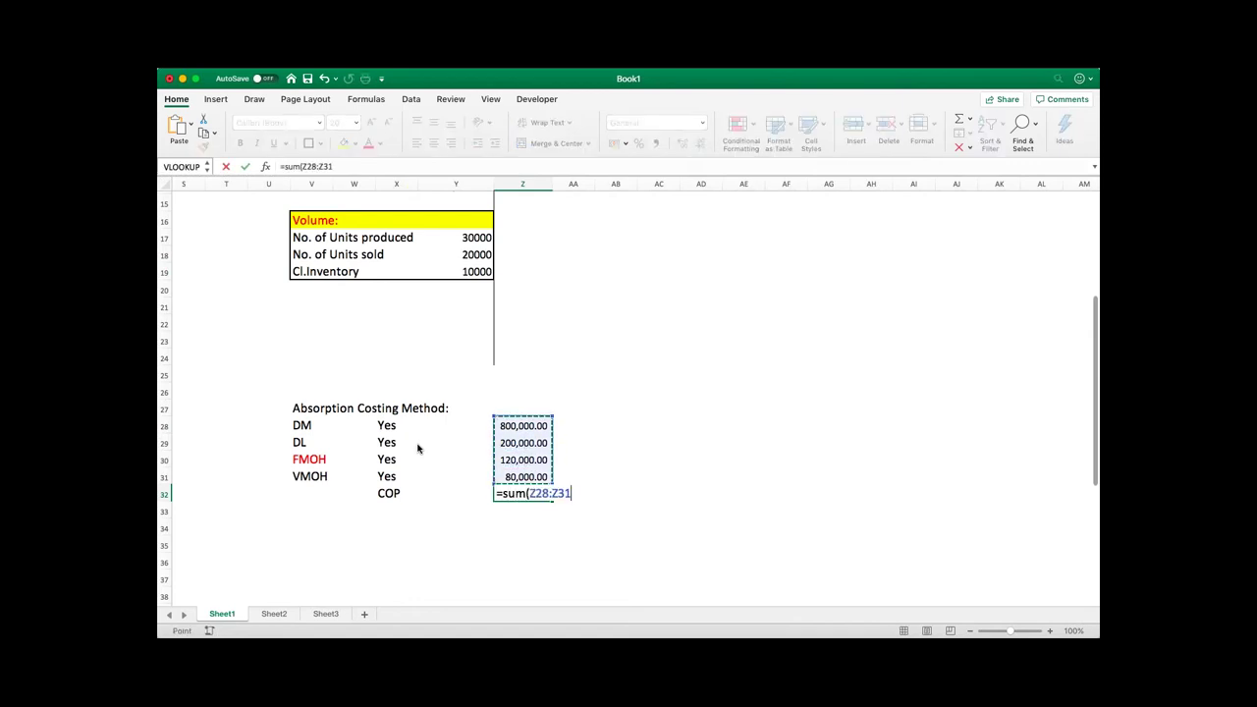
{"action": "key", "text": "Return"}
Make the COP total row X32:Z32 bold.
{"action": "key", "text": "Up"}
{"action": "key", "text": "Left"}
{"action": "key", "text": "Left"}
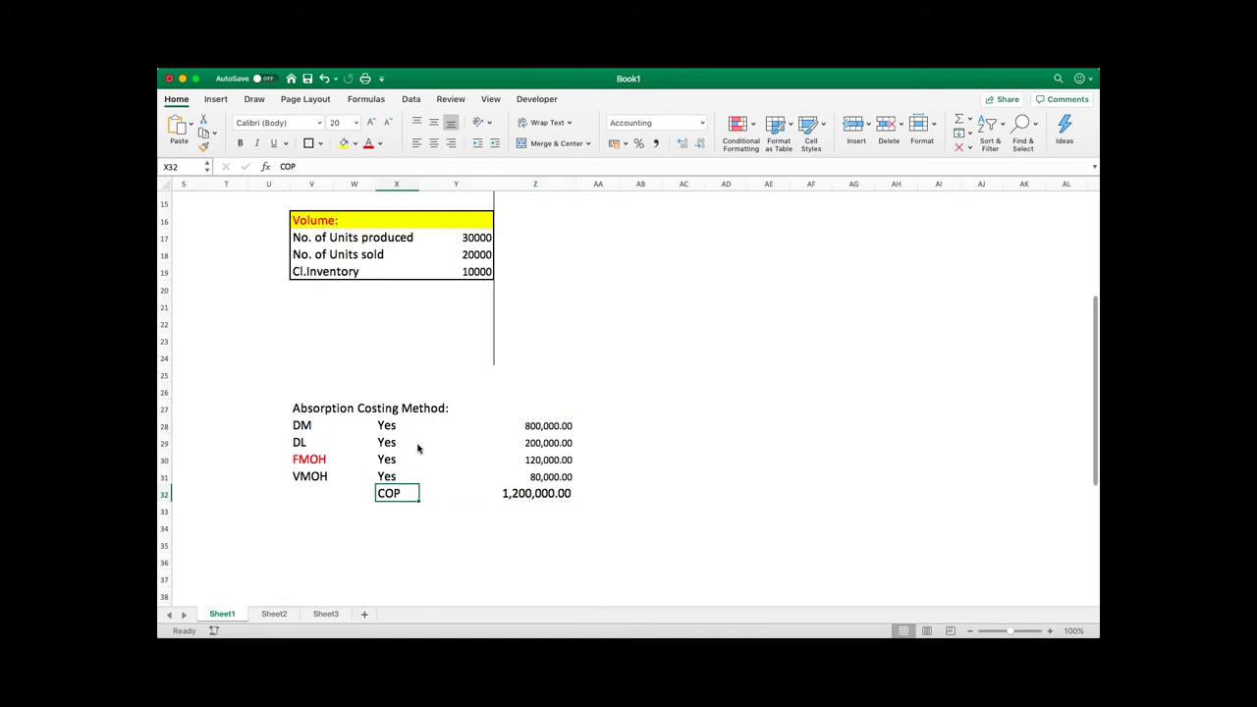
{"action": "key", "text": "shift+Right"}
{"action": "key", "text": "shift+Right"}
{"action": "key", "text": "super+b"}
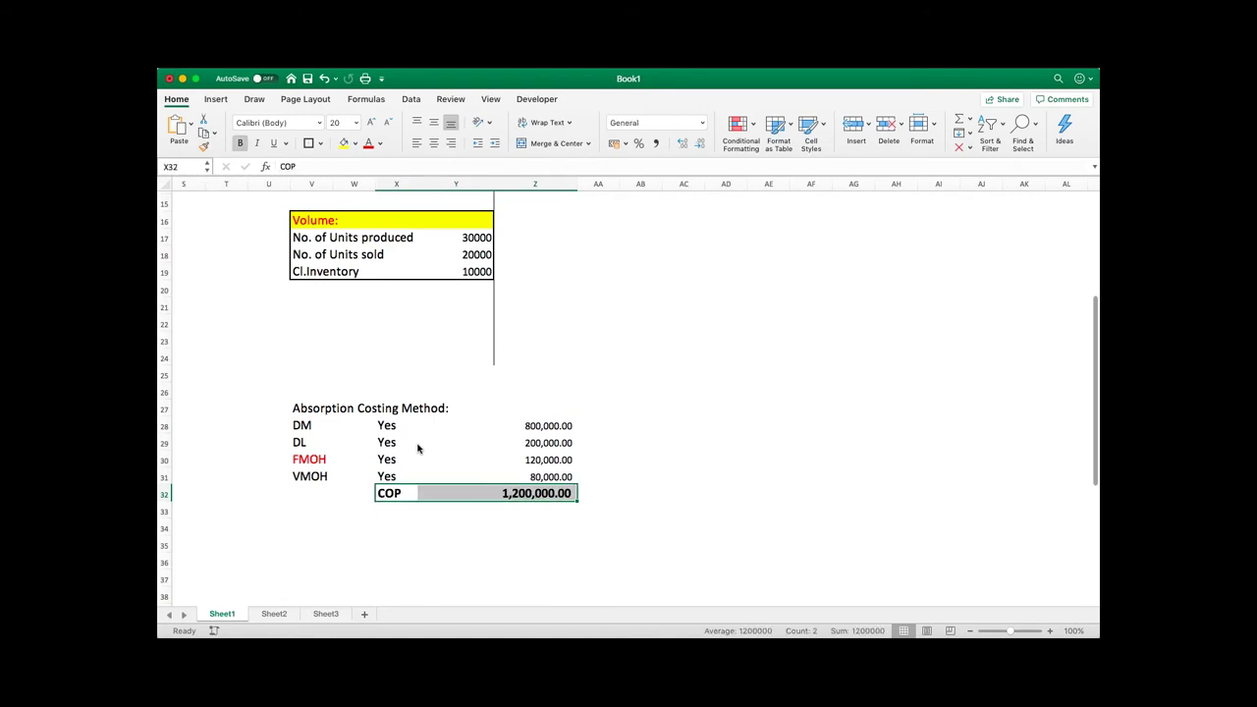
Enter the heading "Cost of goods sold :" in V35, below the COP total.
{"action": "key", "text": "Down"}
{"action": "key", "text": "Down"}
{"action": "key", "text": "Down"}
{"action": "key", "text": "Left"}
{"action": "key", "text": "Left"}
{"action": "type", "text": "C"}
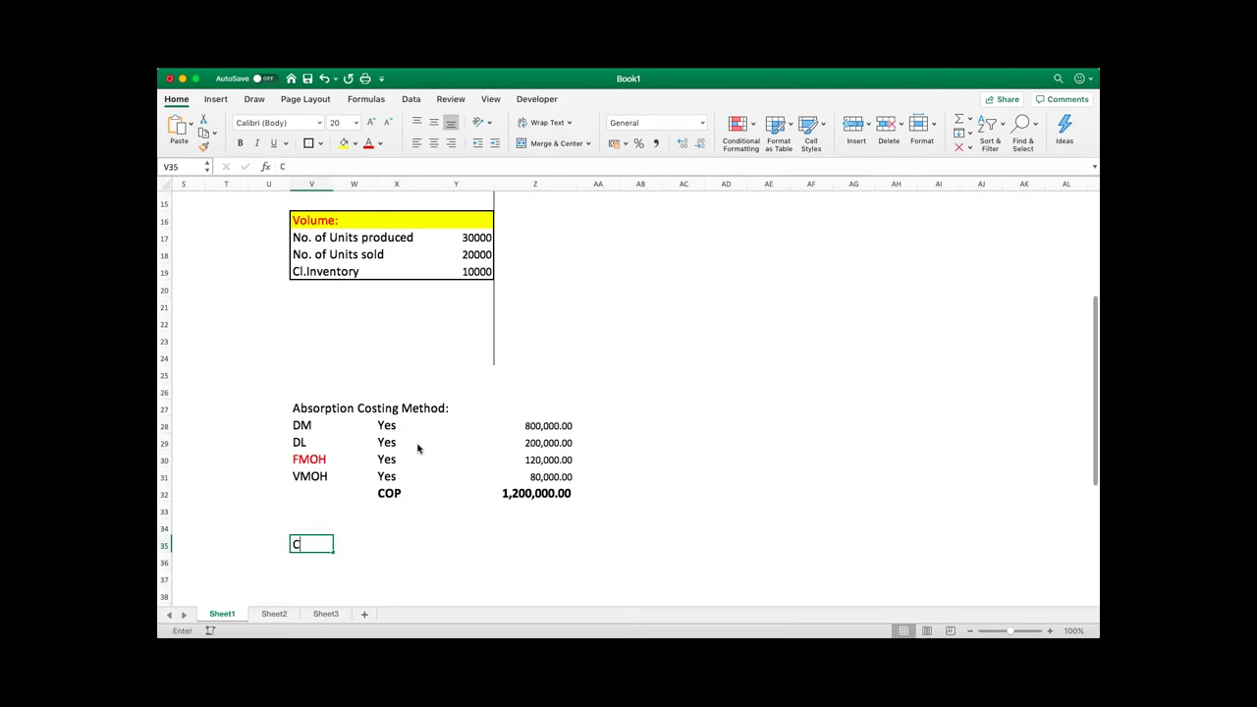
{"action": "type", "text": "ost  og"}
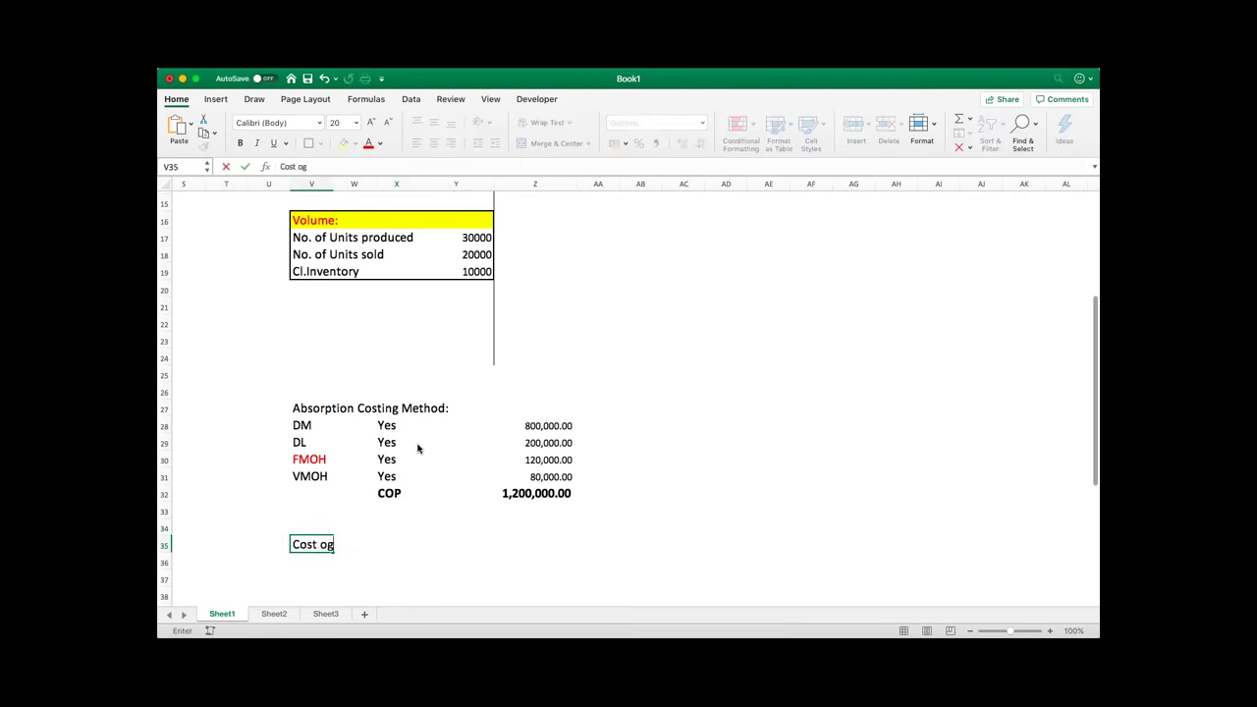
{"action": "key", "text": "BackSpace"}
{"action": "type", "text": "f goods sold :"}
{"action": "key", "text": "Return"}
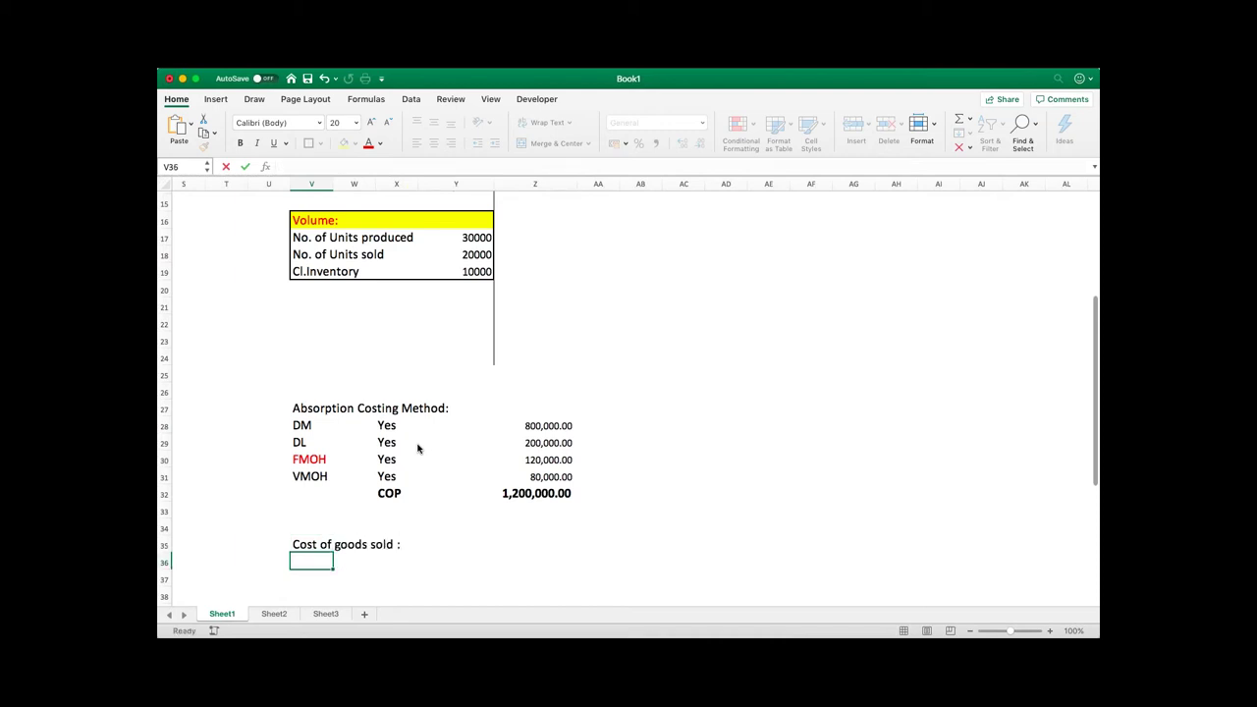
Enter the working "1200000 x [20000/30000]" as text in W36 and an equals sign in Z36.
{"action": "key", "text": "Right"}
{"action": "type", "text": "12"}
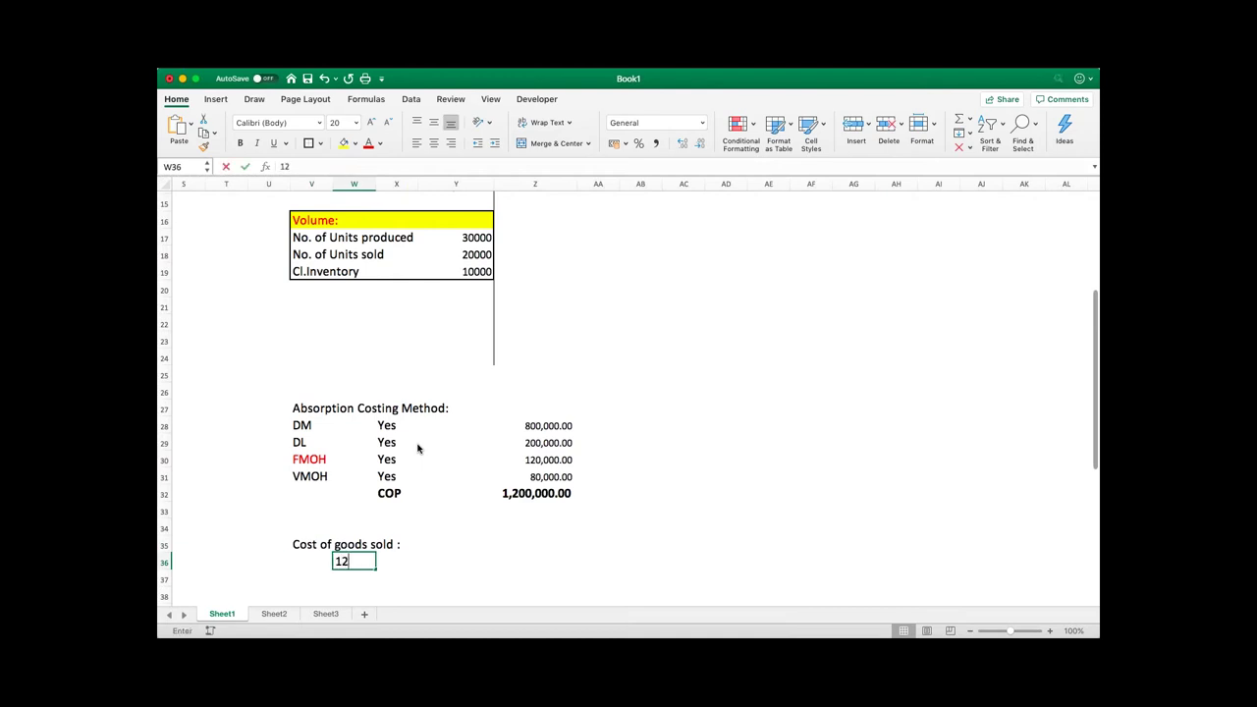
{"action": "type", "text": "00000 x ["}
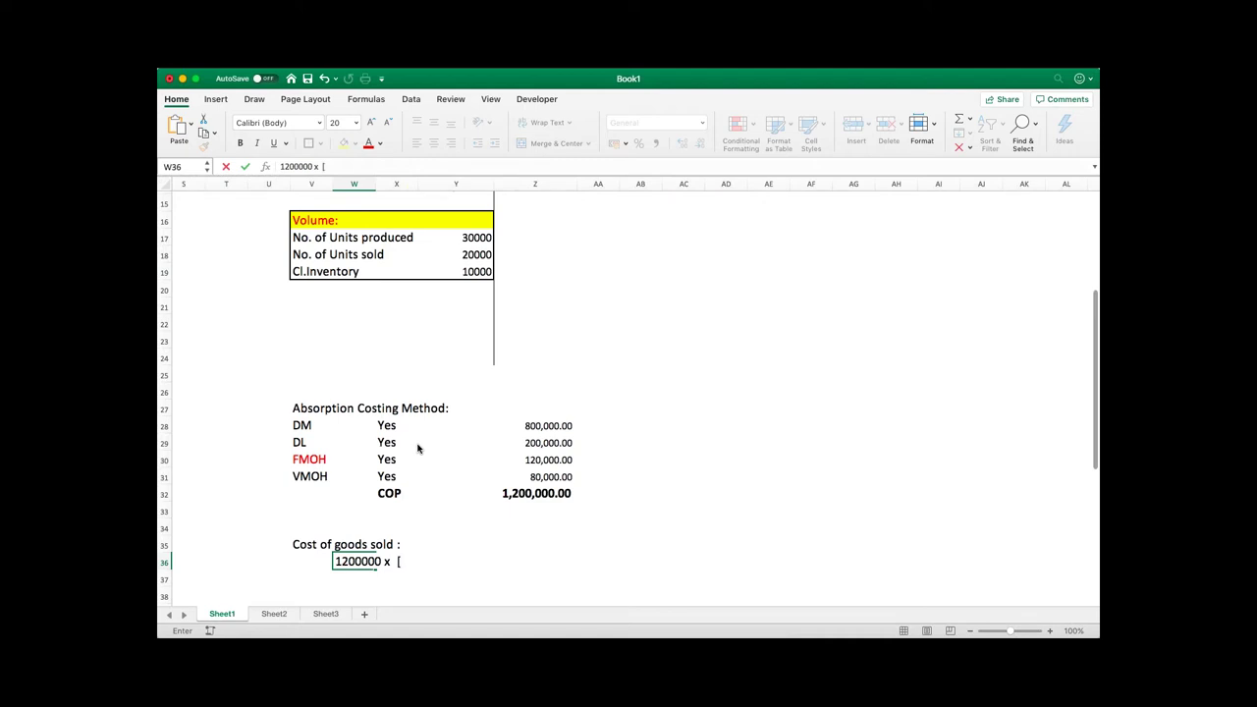
{"action": "scroll", "coordinate": [418, 449], "scroll_direction": "up", "scroll_amount": 5}
{"action": "scroll", "coordinate": [418, 443], "scroll_direction": "down", "scroll_amount": 4}
{"action": "scroll", "coordinate": [533, 334], "scroll_direction": "down", "scroll_amount": 2}
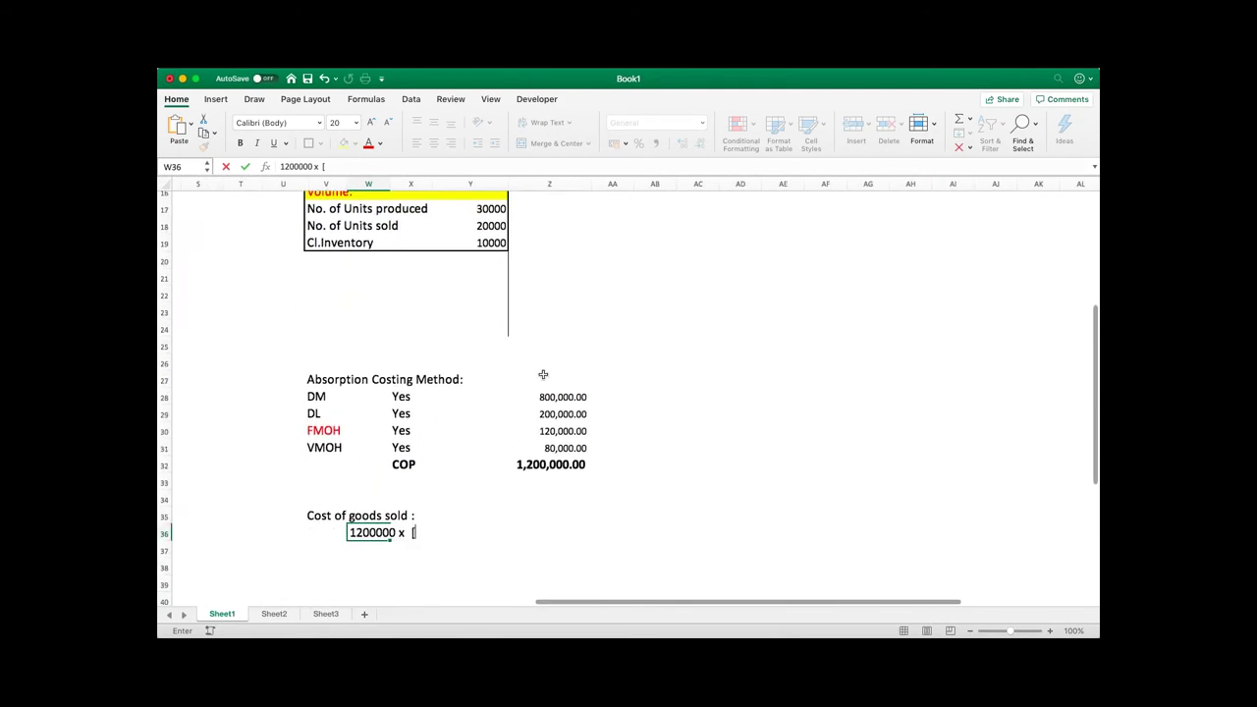
{"action": "type", "text": "200000"}
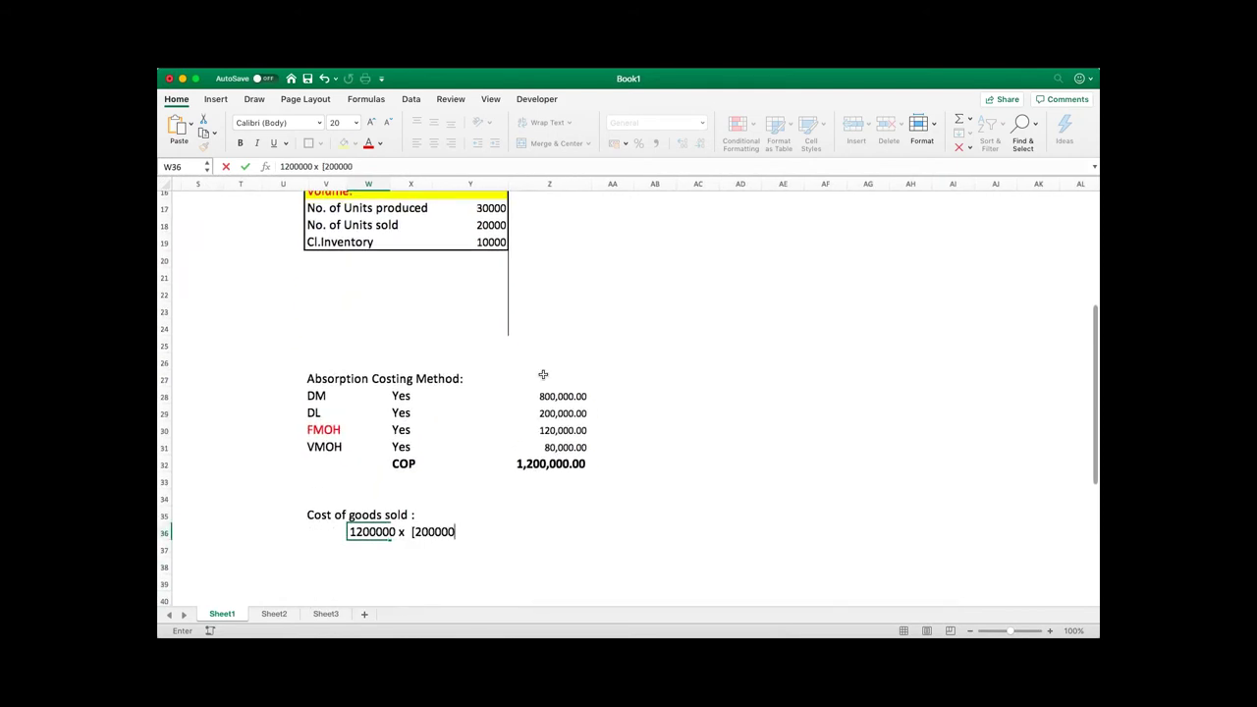
{"action": "type", "text": " x  [20000/30000]"}
{"action": "key", "text": "Tab"}
{"action": "key", "text": "Tab"}
{"action": "key", "text": "Tab"}
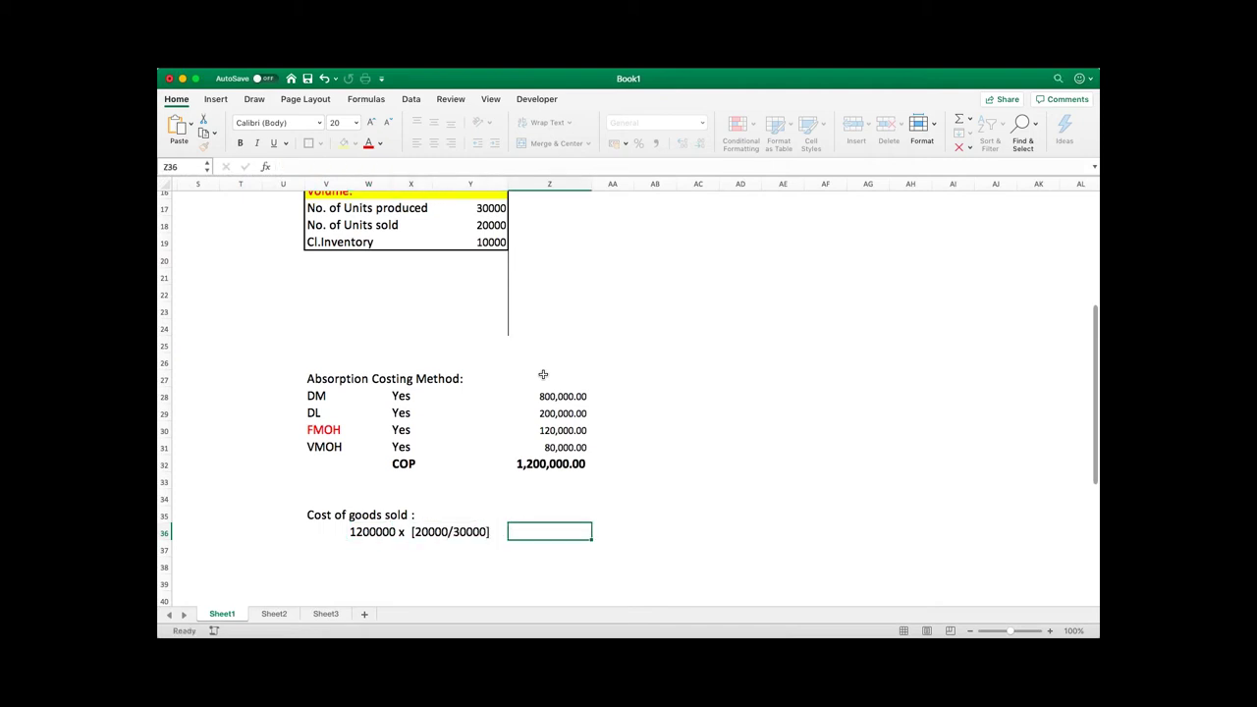
{"action": "type", "text": "="}
{"action": "key", "text": "Tab"}
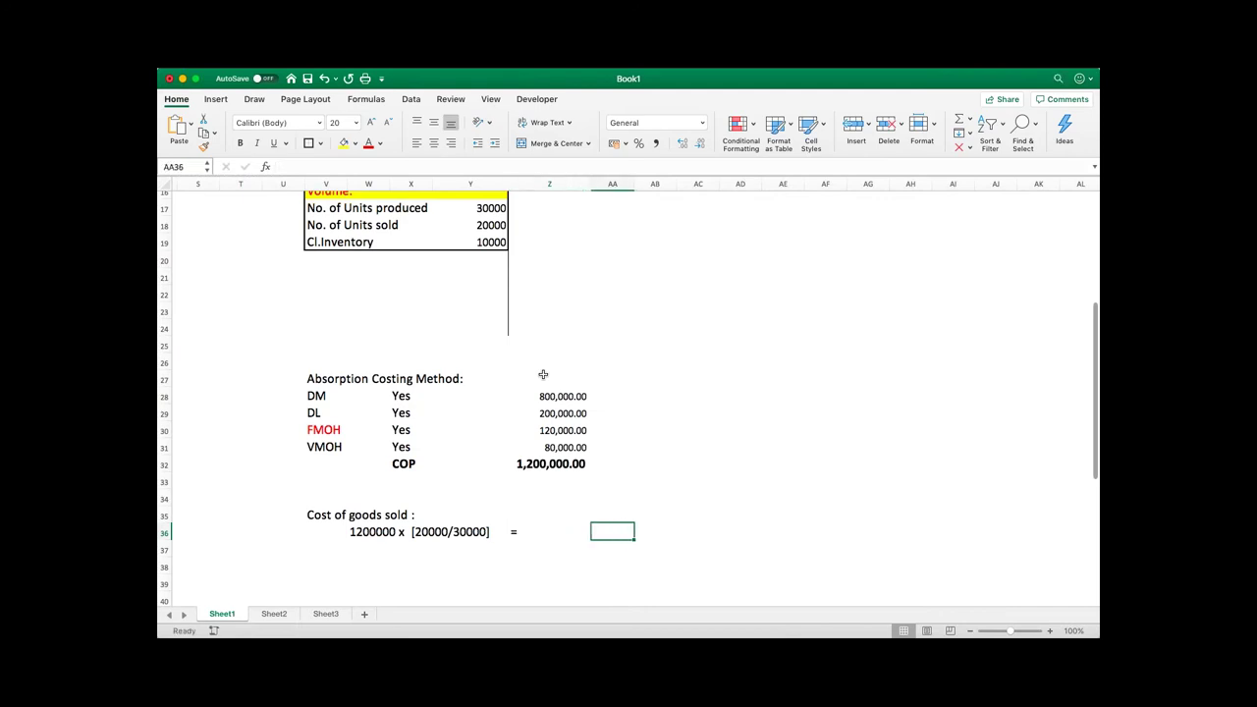
Calculate the cost of goods sold in AA36 with =1200000/30000*20000 and apply the comma number style.
{"action": "type", "text": "=120000"}
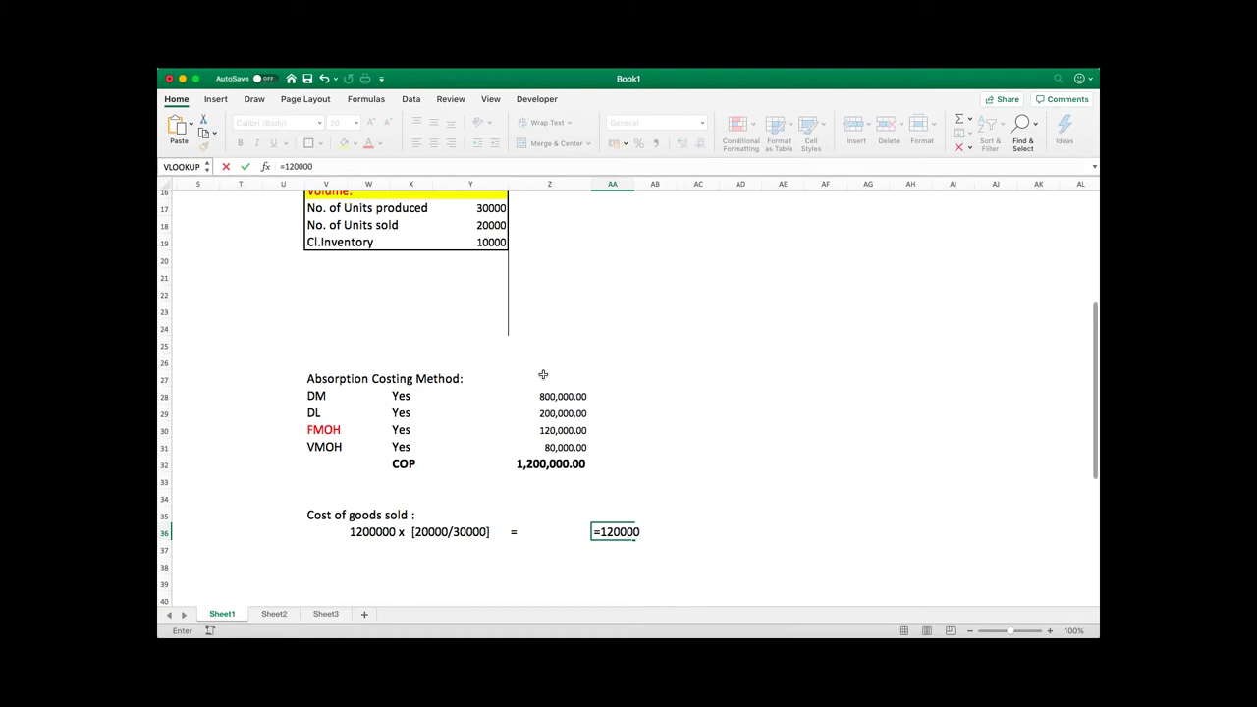
{"action": "type", "text": "0/30000*20000"}
{"action": "key", "text": "Return"}
{"action": "key", "text": "Up"}
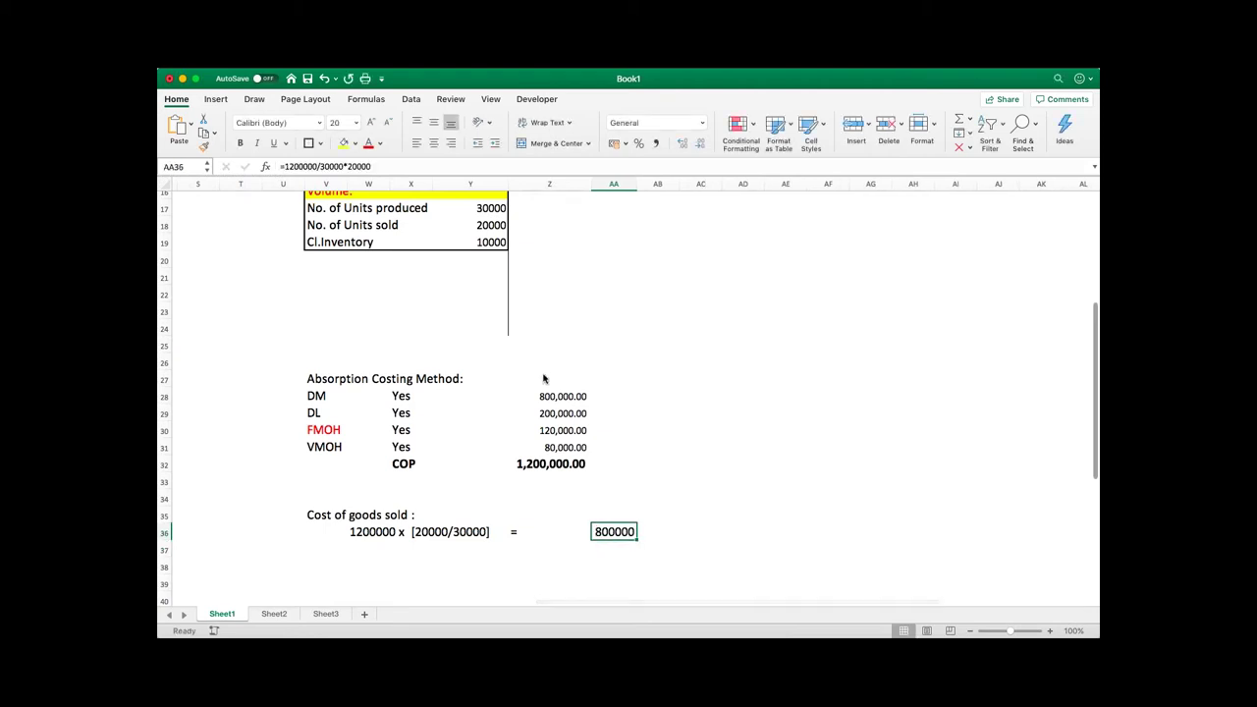
{"action": "left_click", "coordinate": [656, 143]}
{"action": "left_click", "coordinate": [648, 501]}
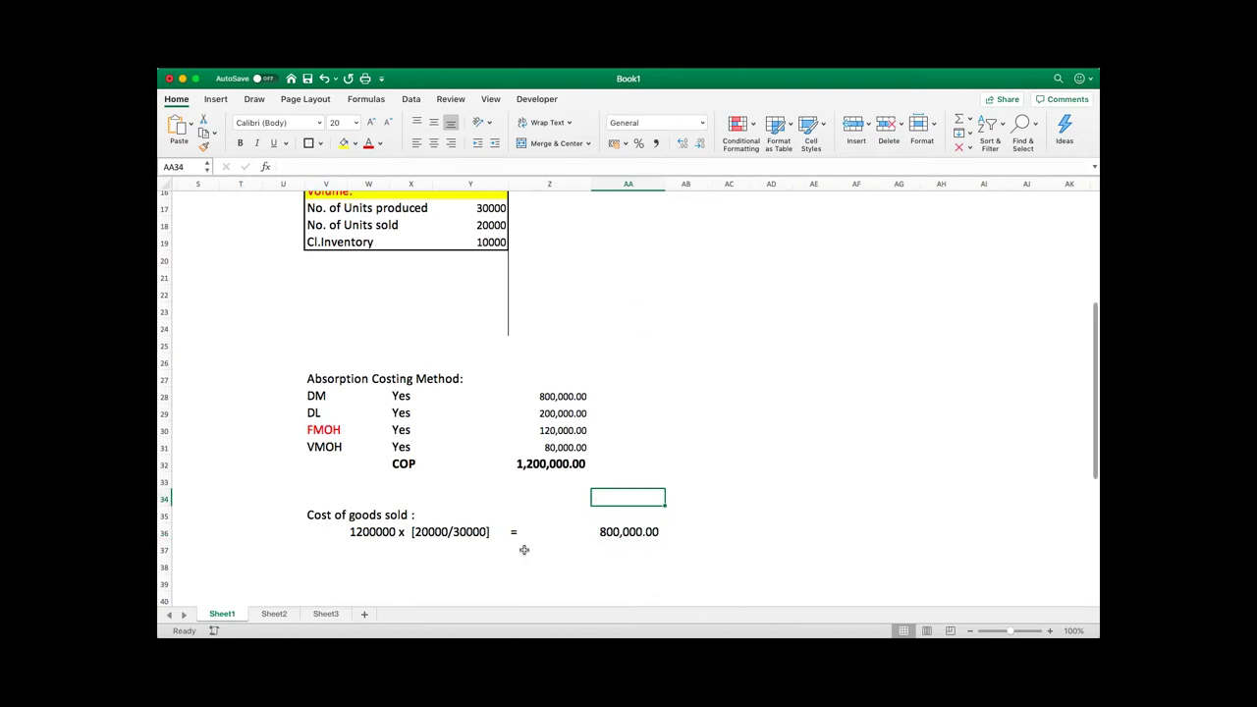
Enter the heading "Ending Inventory:" in V38, below the cost of goods sold working.
{"action": "scroll", "coordinate": [501, 548], "scroll_direction": "down", "scroll_amount": 4}
{"action": "left_click", "coordinate": [324, 488]}
{"action": "type", "text": "Ending In"}
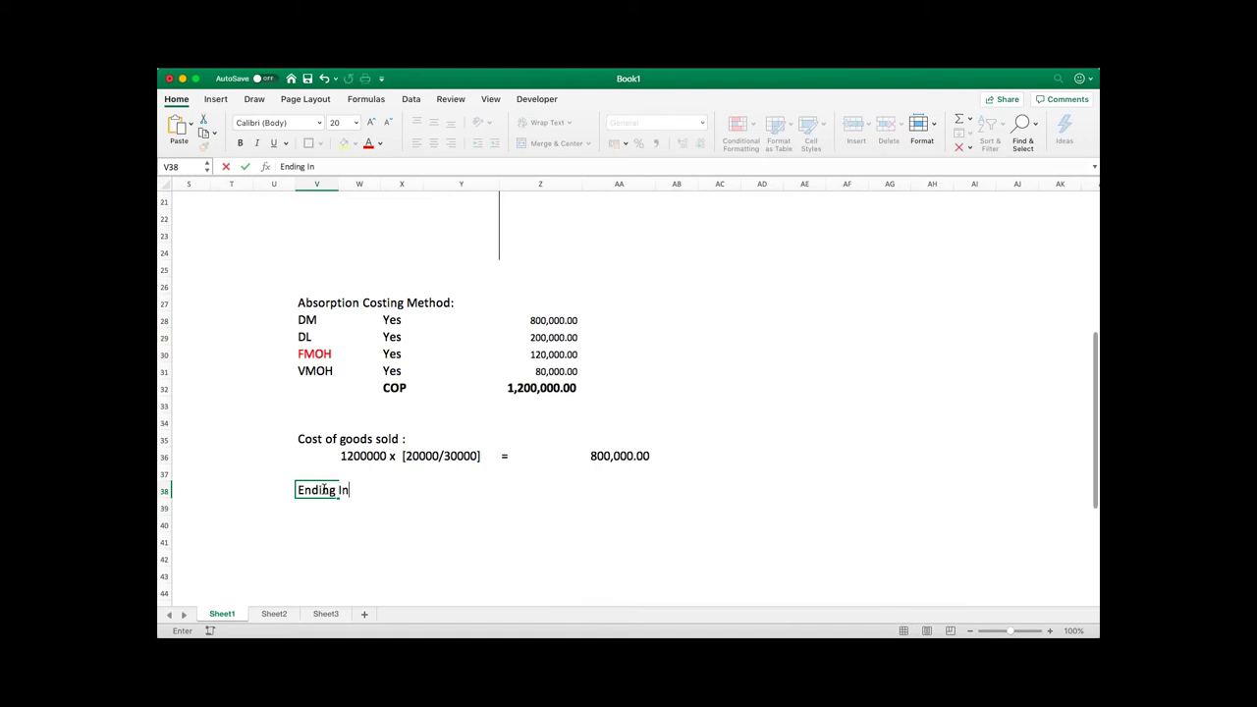
{"action": "type", "text": "ventory"}
{"action": "key", "text": "Return"}
Copy the cost of goods sold working W36:AA36 into row 39, starting at W39, under the Ending Inventory heading.
{"action": "key", "text": "Up"}
{"action": "key", "text": "Up"}
{"action": "key", "text": "Up"}
{"action": "key", "text": "Right"}
{"action": "key", "text": "shift+Right"}
{"action": "key", "text": "shift+Right"}
{"action": "key", "text": "shift+Right"}
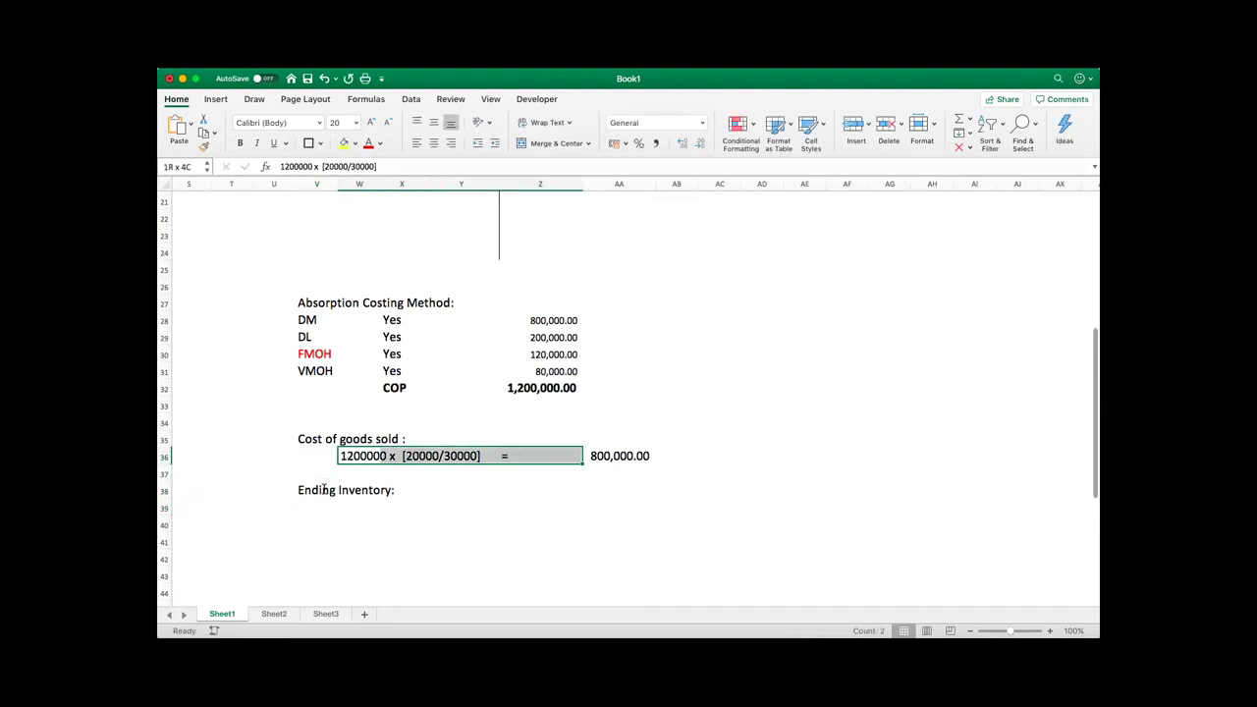
{"action": "key", "text": "shift+Left"}
{"action": "key", "text": "shift+Right"}
{"action": "key", "text": "shift+Right"}
{"action": "key", "text": "shift+Right"}
{"action": "key", "text": "shift+Left"}
{"action": "key", "text": "ctrl+c"}
{"action": "key", "text": "Down"}
{"action": "key", "text": "Down"}
{"action": "key", "text": "Down"}
{"action": "key", "text": "Down"}
{"action": "key", "text": "Up"}
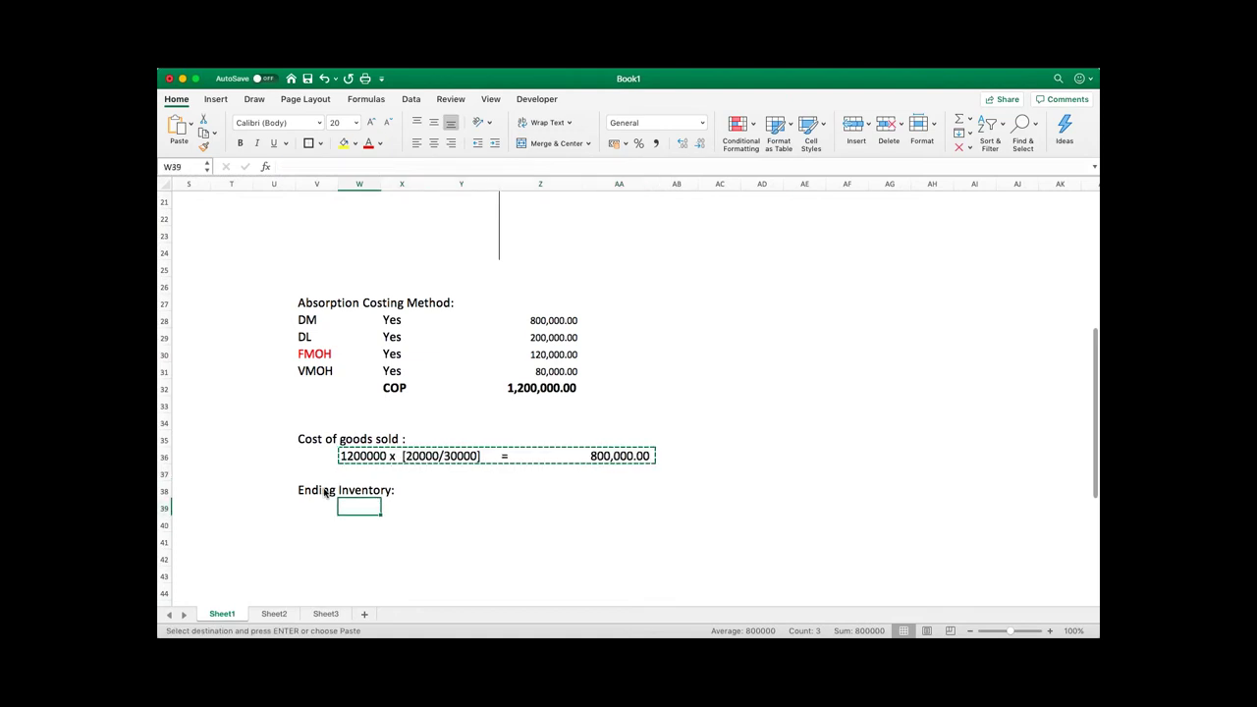
{"action": "key", "text": "ctrl+v"}
Change the ending inventory working in W39 to "1200000 x [10000/30000]".
{"action": "double_click", "coordinate": [351, 507]}
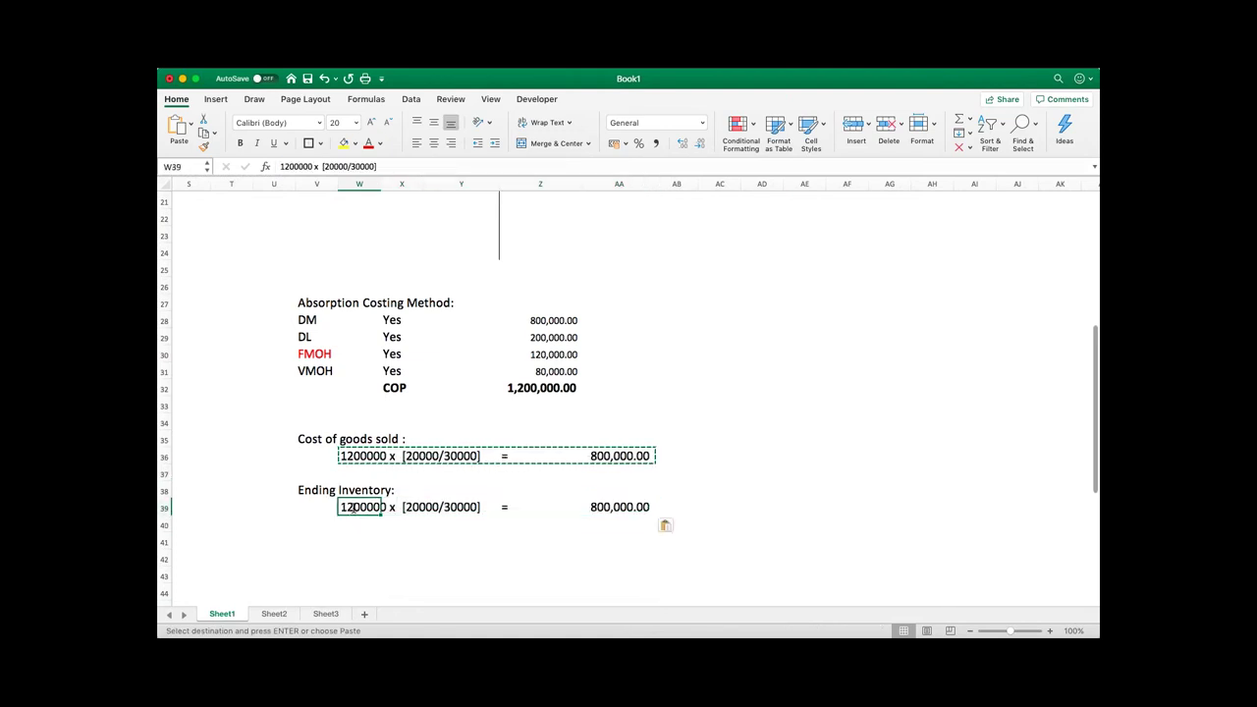
{"action": "key", "text": "BackSpace"}
{"action": "type", "text": "1"}
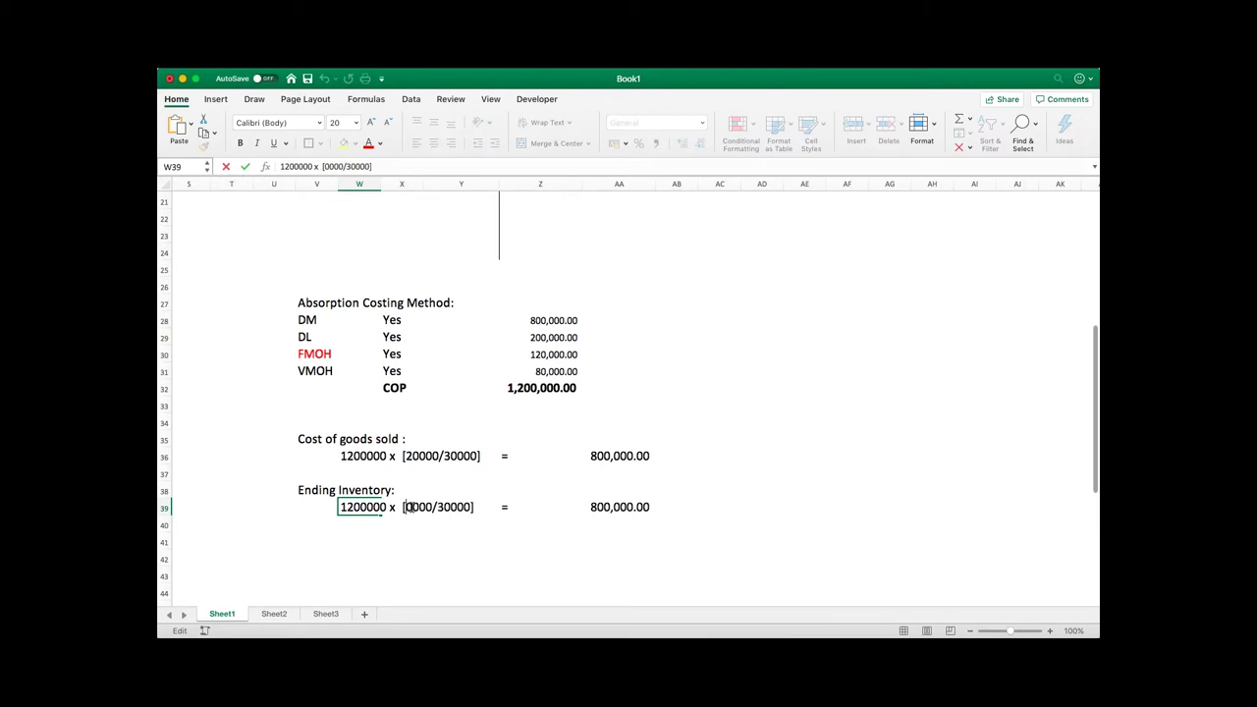
{"action": "key", "text": "Return"}
{"action": "key", "text": "Up"}
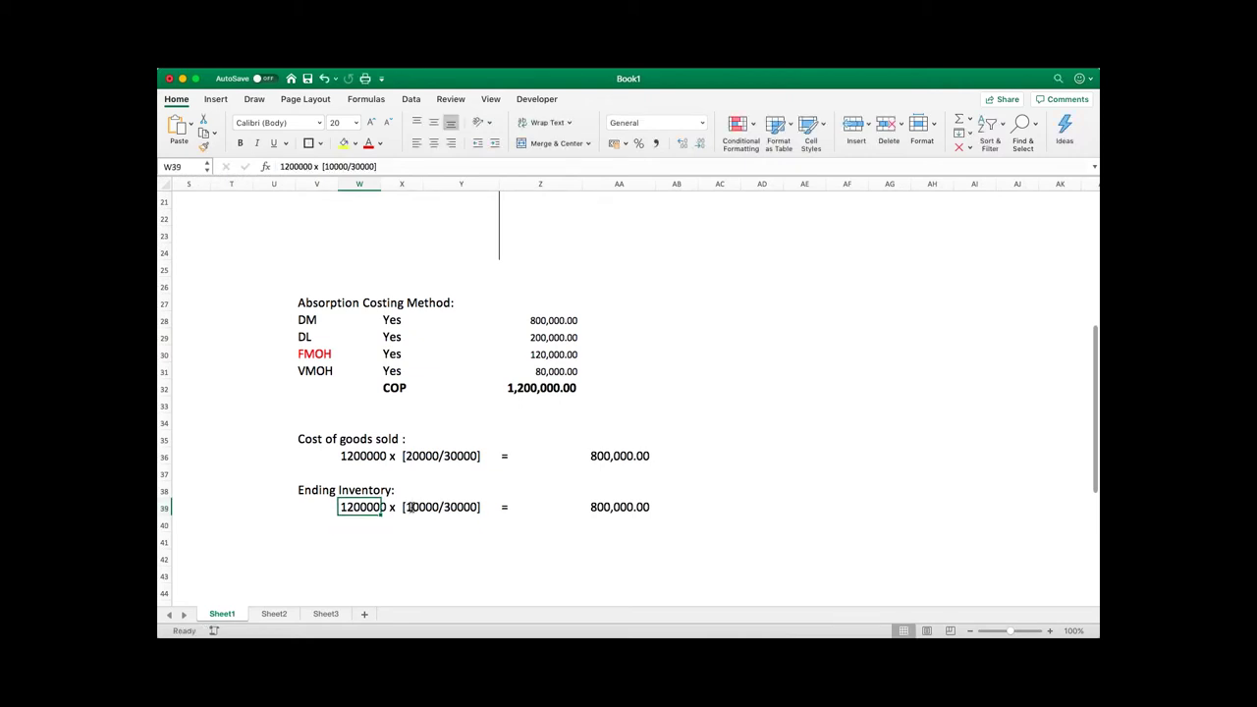
Change the ending inventory formula in AA39 to =1200000/30000*10000.
{"action": "left_click", "coordinate": [432, 506]}
{"action": "left_click", "coordinate": [628, 507]}
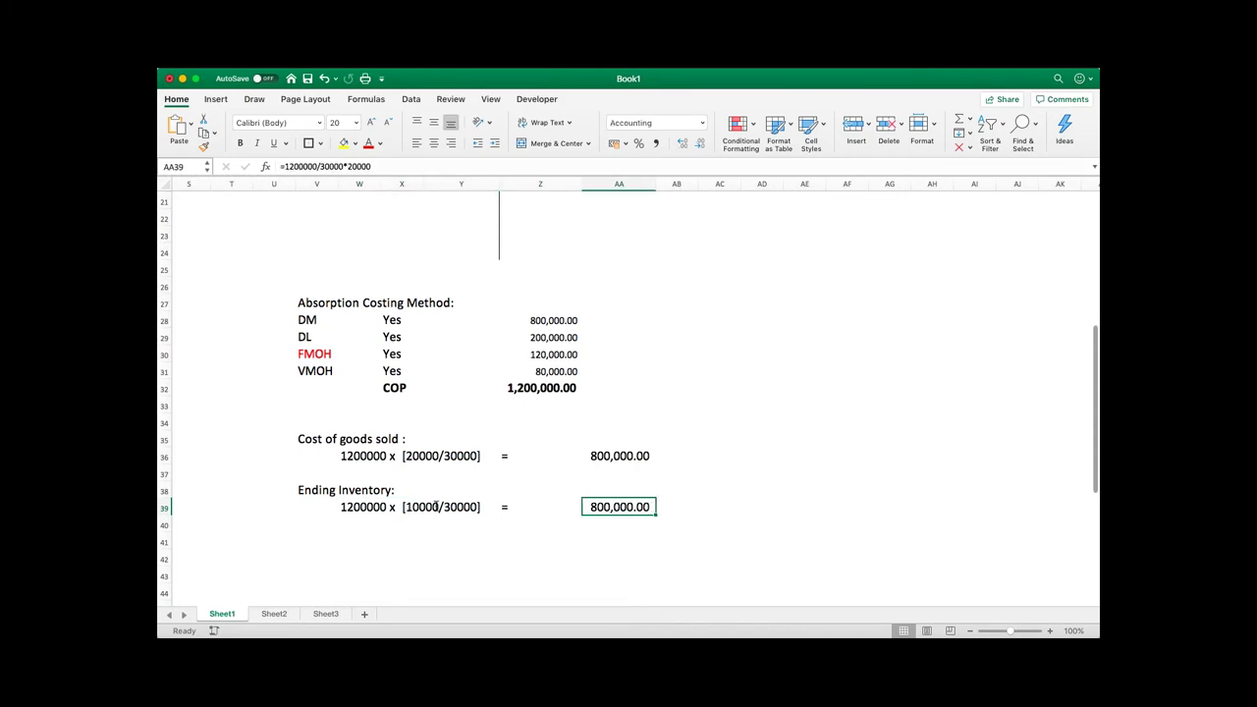
{"action": "double_click", "coordinate": [633, 507]}
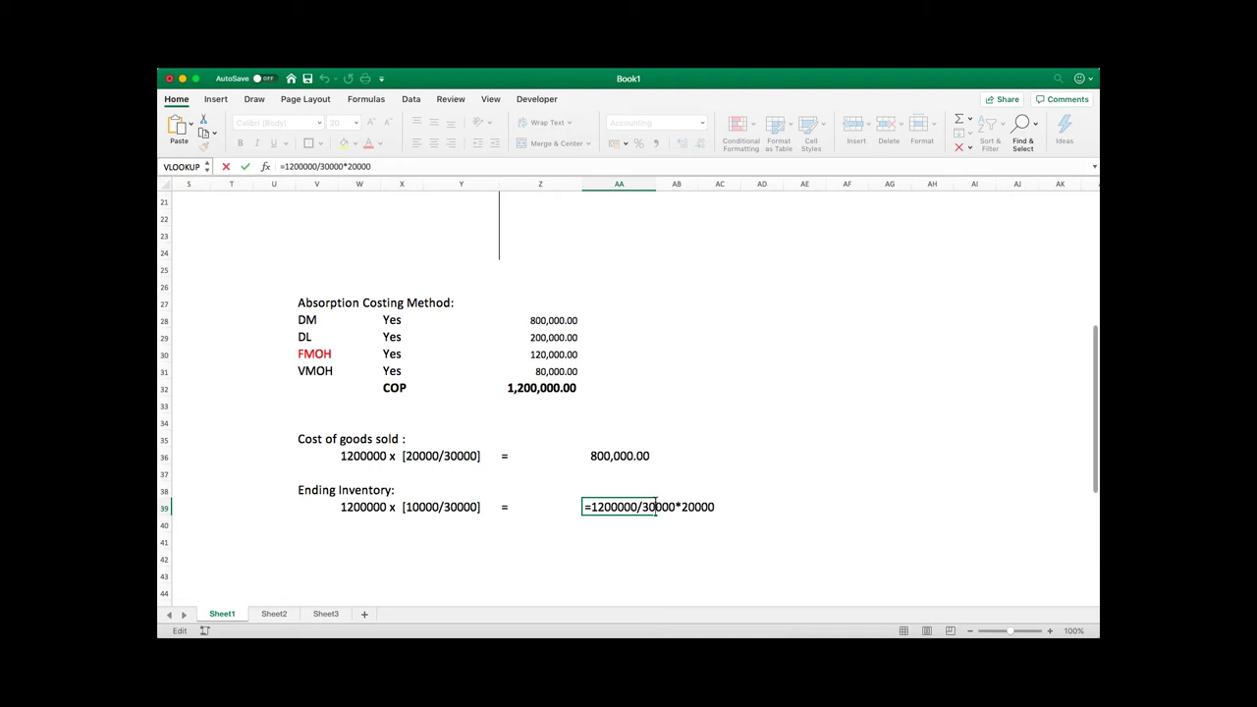
{"action": "key", "text": "BackSpace"}
{"action": "type", "text": "1"}
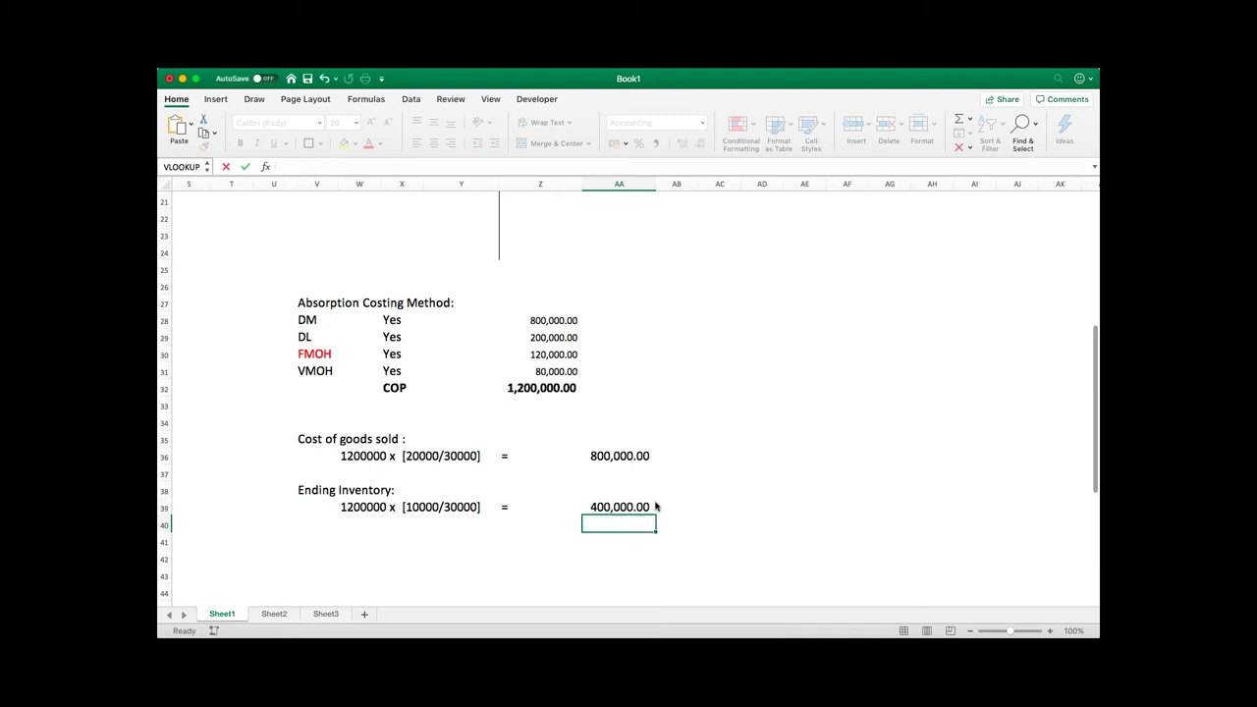
{"action": "key", "text": "Return"}
Select AA36:AA39 to check the combined total of cost of goods sold and ending inventory.
{"action": "key", "text": "Up"}
{"action": "key", "text": "Up"}
{"action": "key", "text": "Up"}
{"action": "key", "text": "Up"}
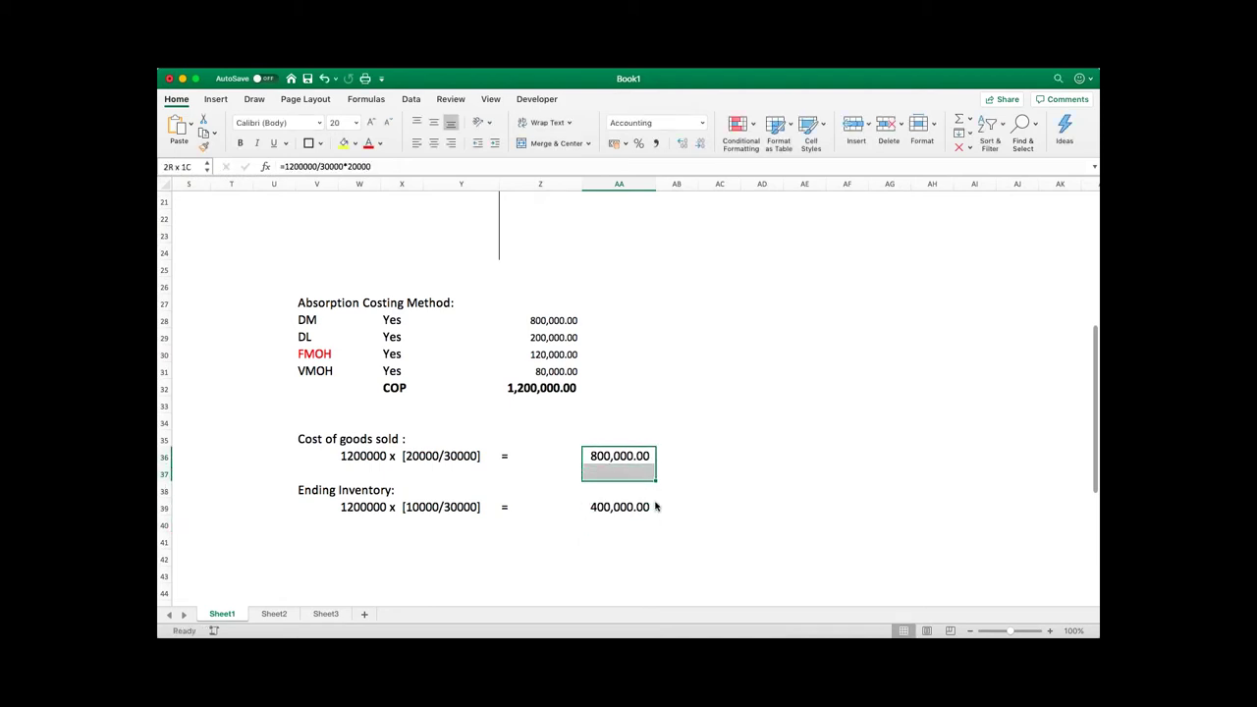
{"action": "key", "text": "shift+Down"}
{"action": "key", "text": "shift+Down"}
{"action": "key", "text": "shift+Down"}
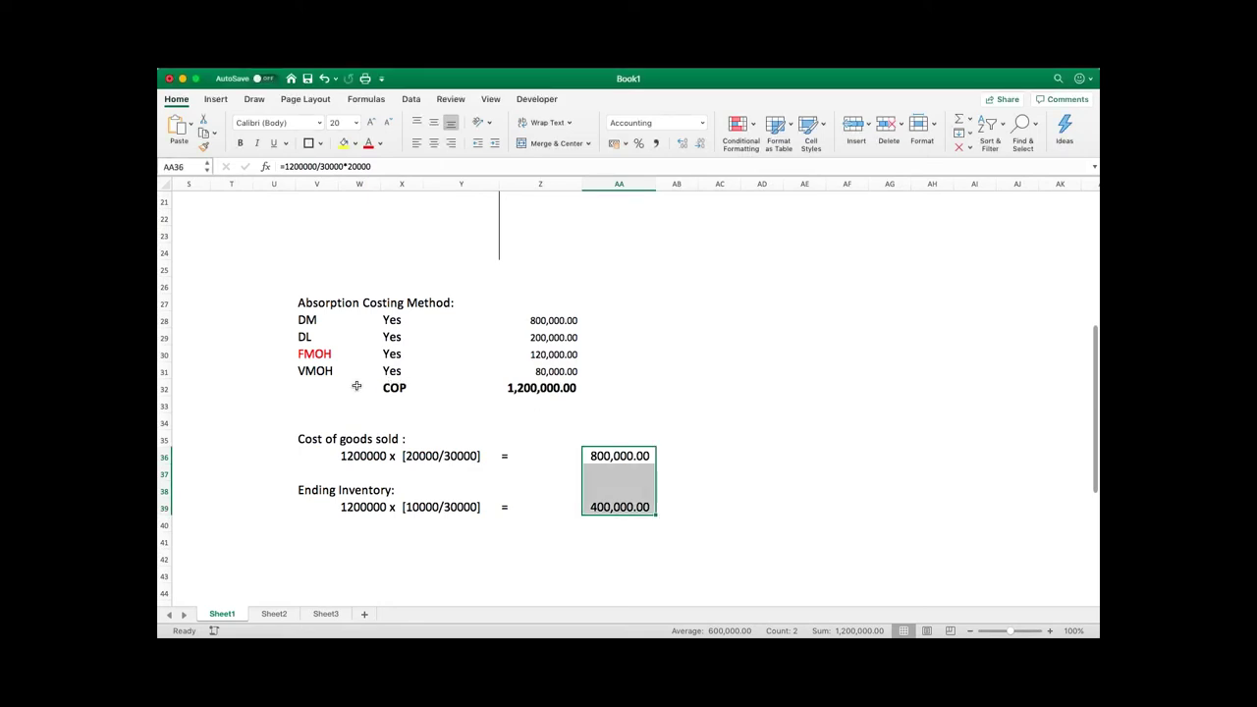
Highlight the COP row V32:Z32 with yellow fill and red font, and reduce its font size by one step.
{"action": "left_click_drag", "start_coordinate": [307, 384], "coordinate": [549, 388]}
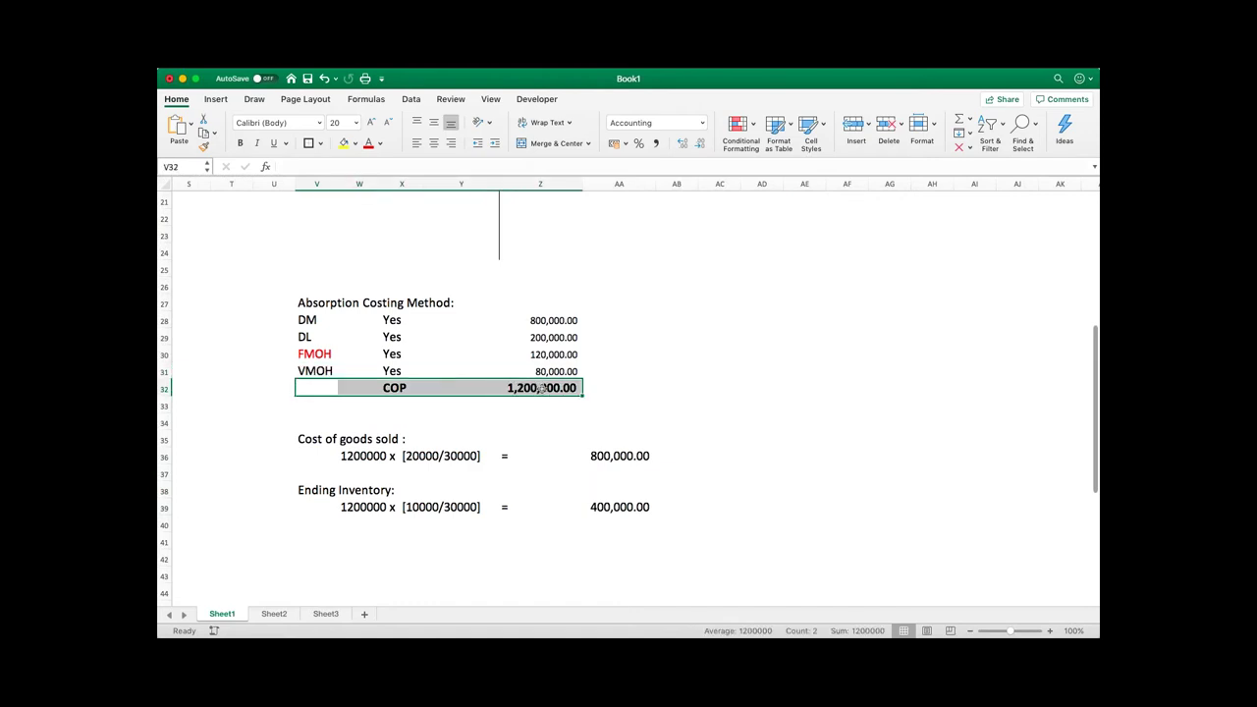
{"action": "left_click", "coordinate": [345, 144]}
{"action": "left_click", "coordinate": [368, 144]}
{"action": "left_click", "coordinate": [389, 123]}
{"action": "left_click", "coordinate": [709, 438]}
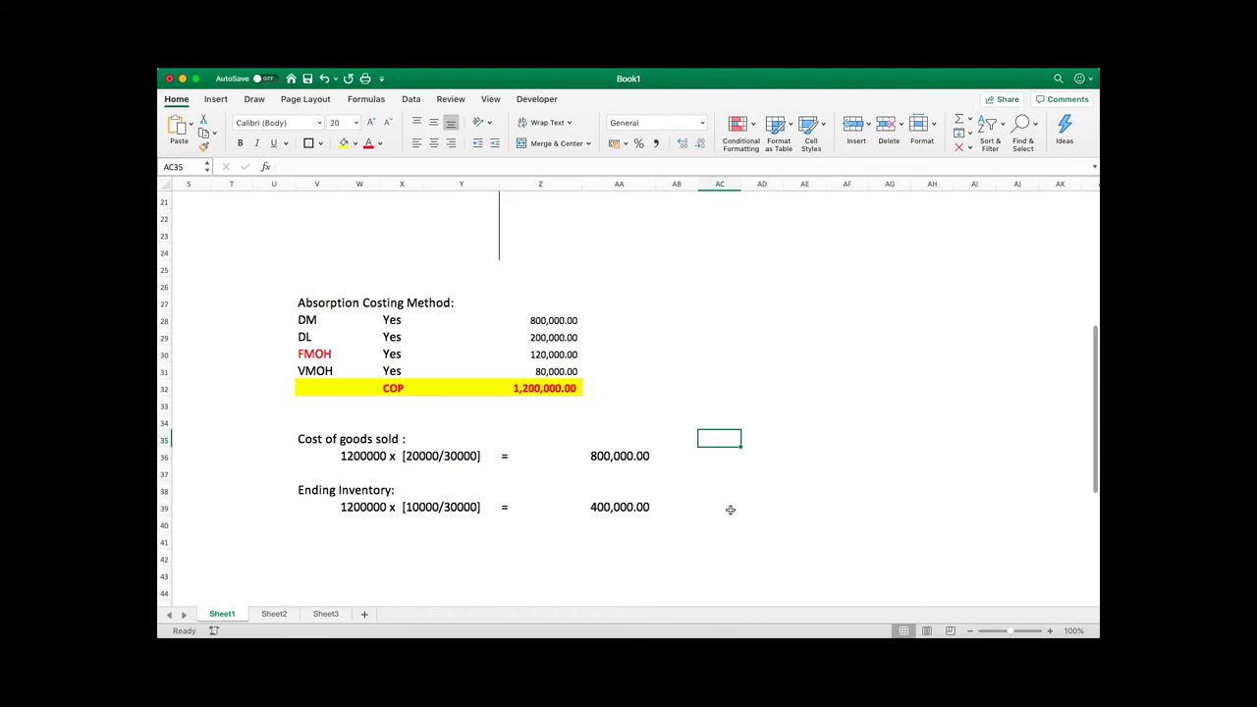
Enter the label "Sales" in AA4 to start the Absorption Costing statement.
{"action": "scroll", "coordinate": [729, 510], "scroll_direction": "up", "scroll_amount": 7}
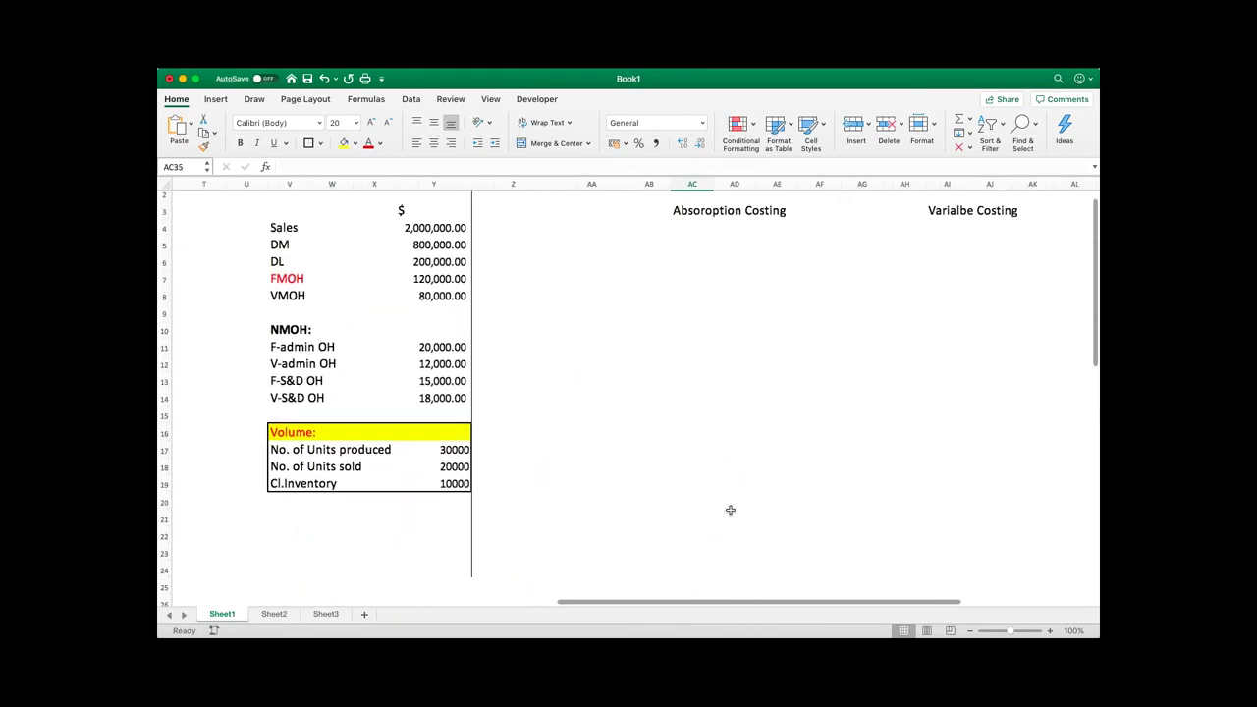
{"action": "left_click", "coordinate": [557, 247]}
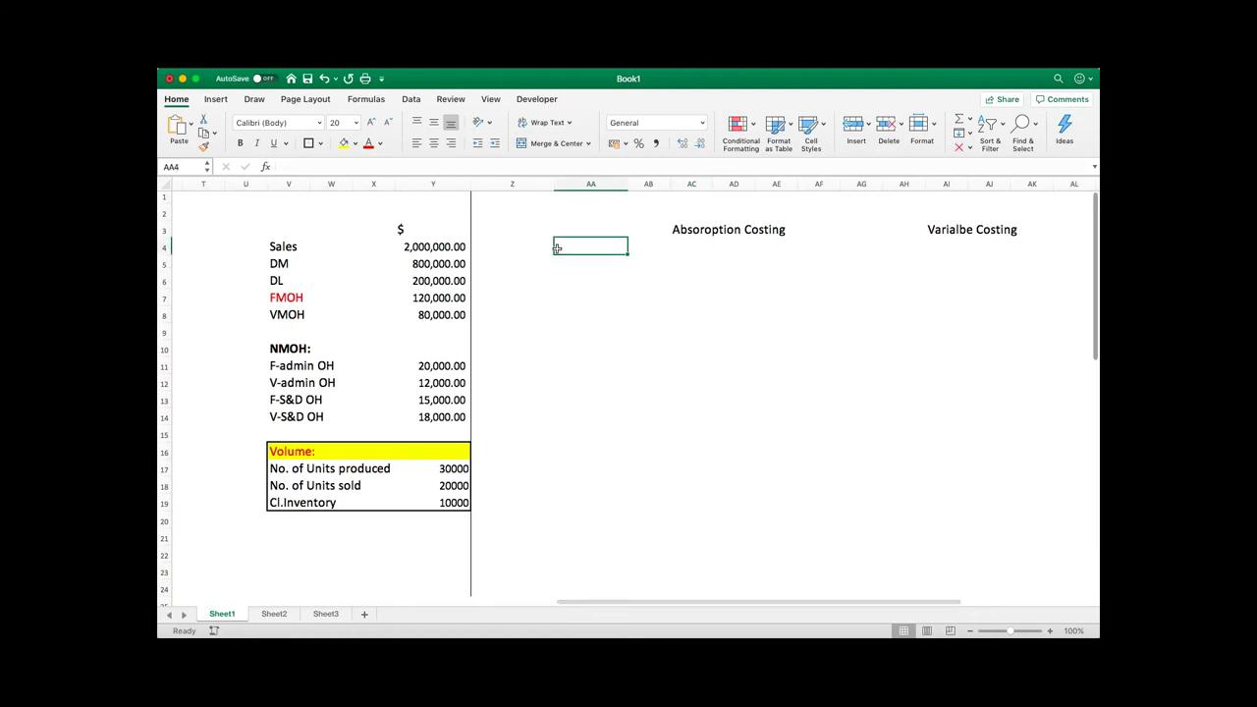
{"action": "left_click", "coordinate": [553, 247]}
{"action": "left_click", "coordinate": [557, 247]}
{"action": "type", "text": "S"}
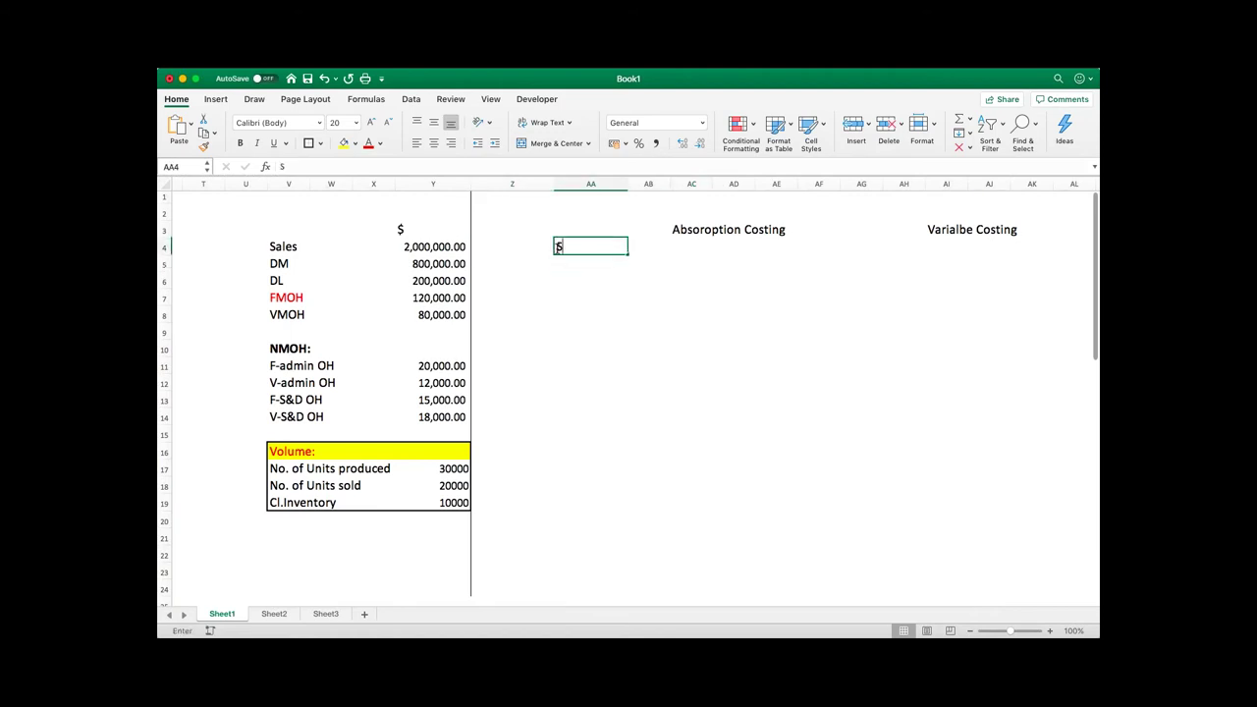
{"action": "type", "text": "ales"}
{"action": "key", "text": "Tab"}
{"action": "key", "text": "Tab"}
{"action": "key", "text": "Tab"}
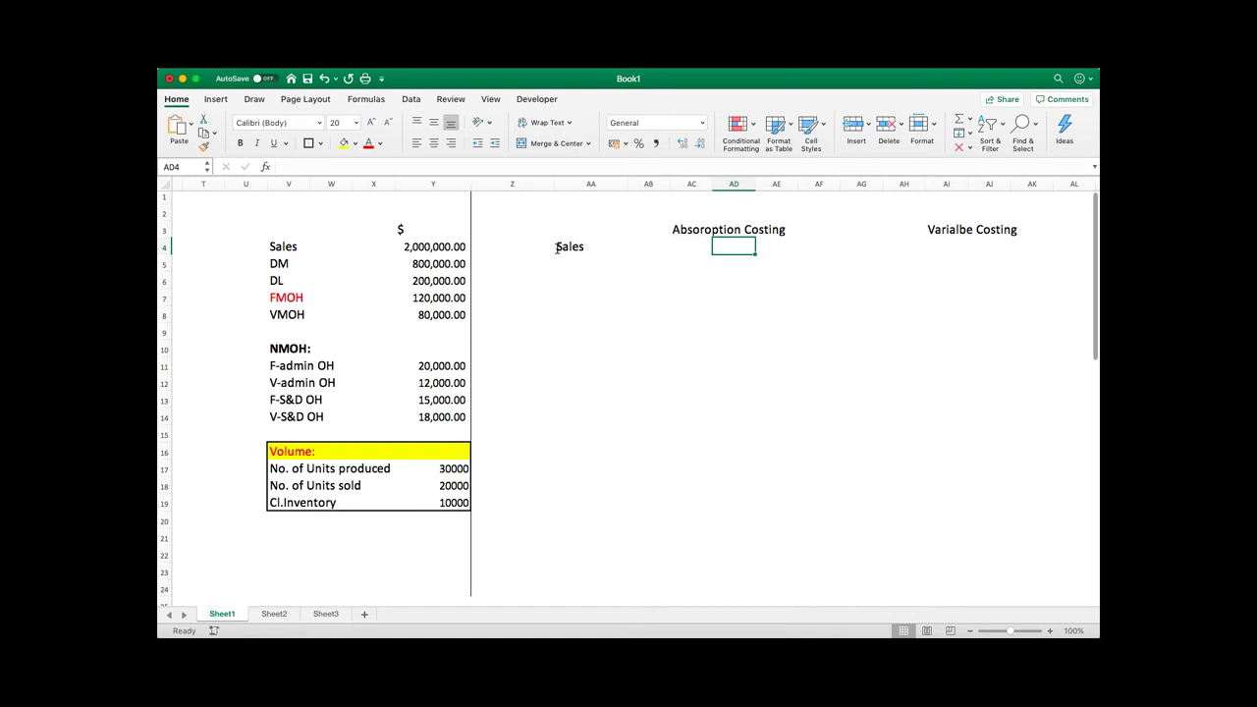
Copy the sales figure from Y4 to AD4 under the Absorption Costing heading and reduce its font size.
{"action": "left_click", "coordinate": [435, 248]}
{"action": "key", "text": "ctrl+c"}
{"action": "left_click", "coordinate": [724, 246]}
{"action": "key", "text": "cmd+v"}
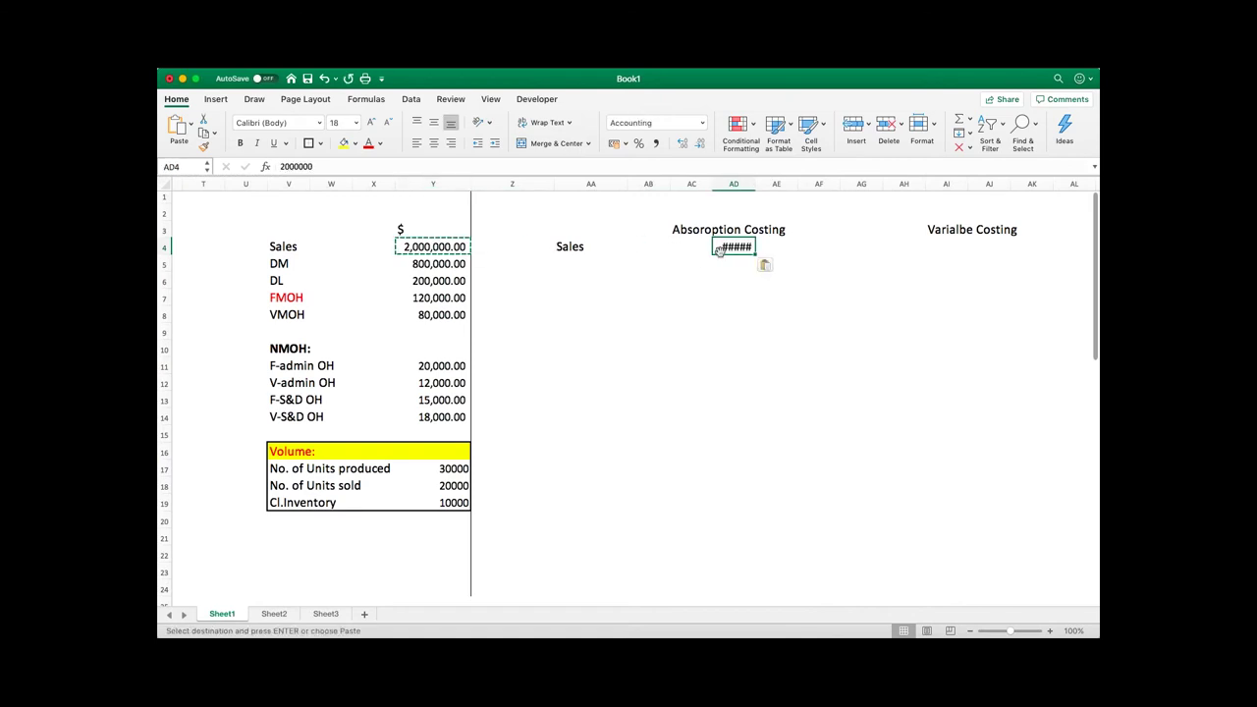
{"action": "left_click", "coordinate": [388, 125]}
{"action": "left_click", "coordinate": [658, 366]}
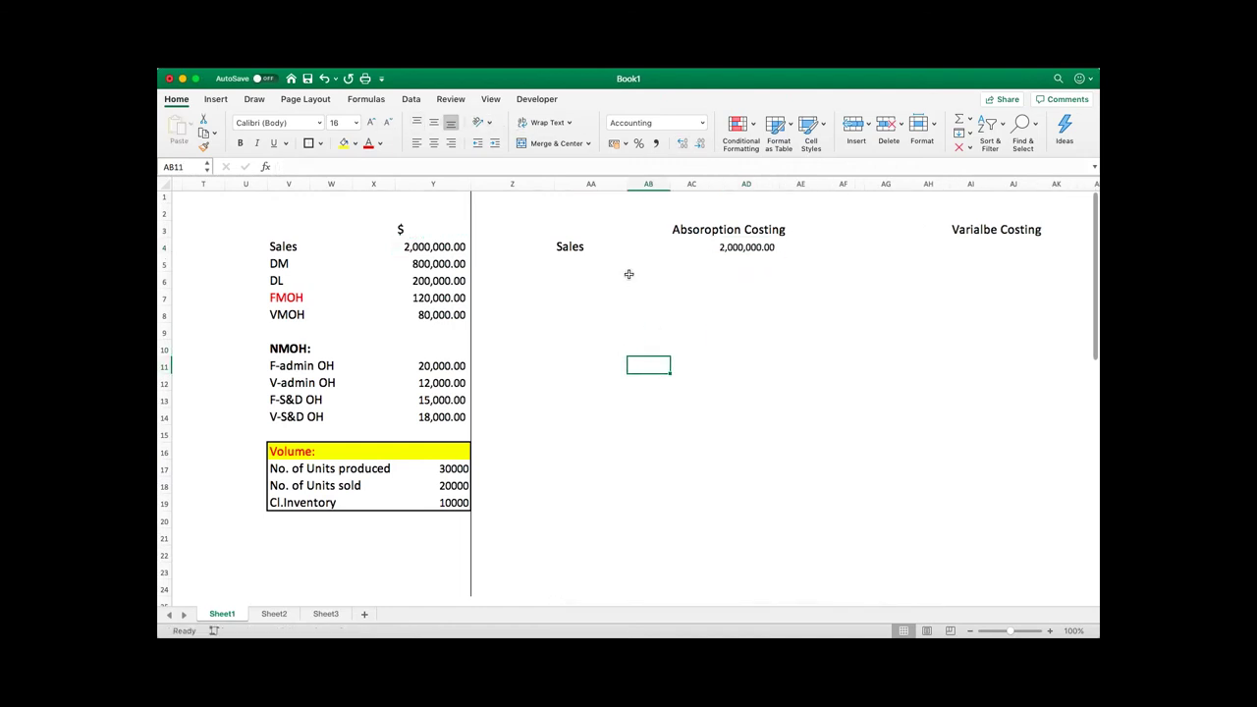
Add a "COGS" label in AA5 and link AD5 to the negative of the cost of goods sold in AA36.
{"action": "left_click", "coordinate": [580, 261]}
{"action": "type", "text": "COGS"}
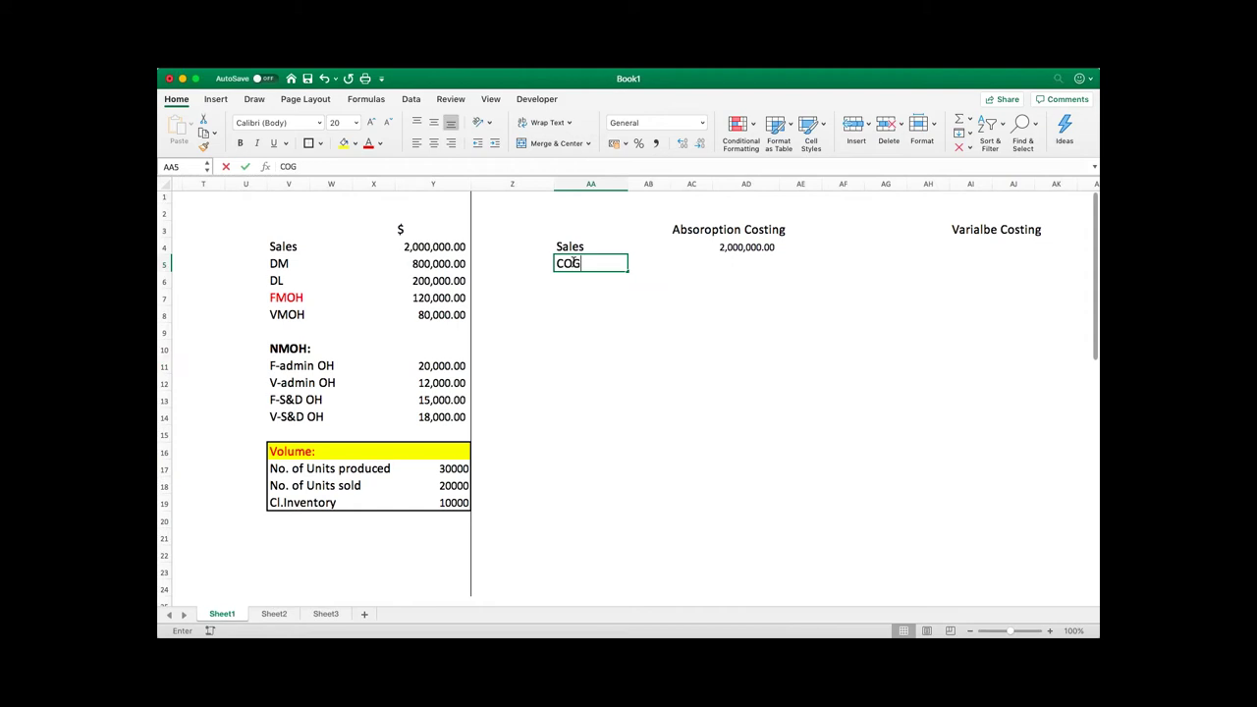
{"action": "key", "text": "Tab"}
{"action": "key", "text": "Tab"}
{"action": "key", "text": "Tab"}
{"action": "type", "text": "-"}
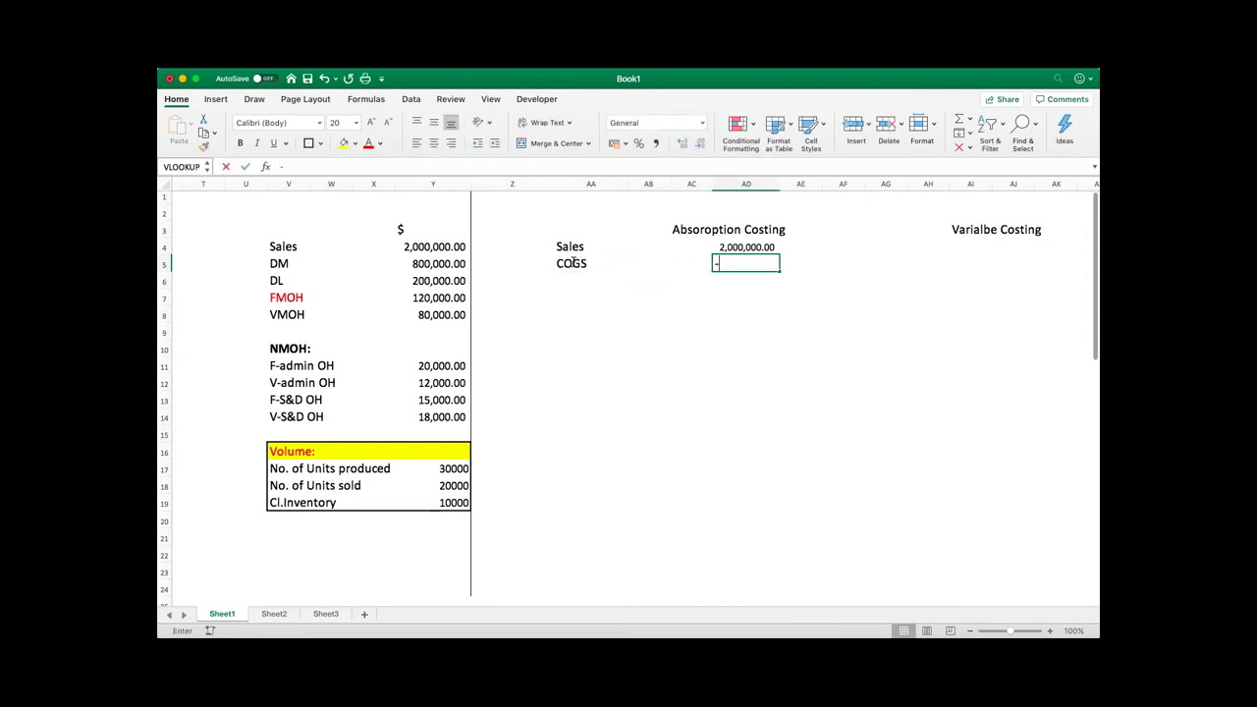
{"action": "scroll", "coordinate": [622, 351], "scroll_direction": "down", "scroll_amount": 10}
{"action": "left_click", "coordinate": [574, 457]}
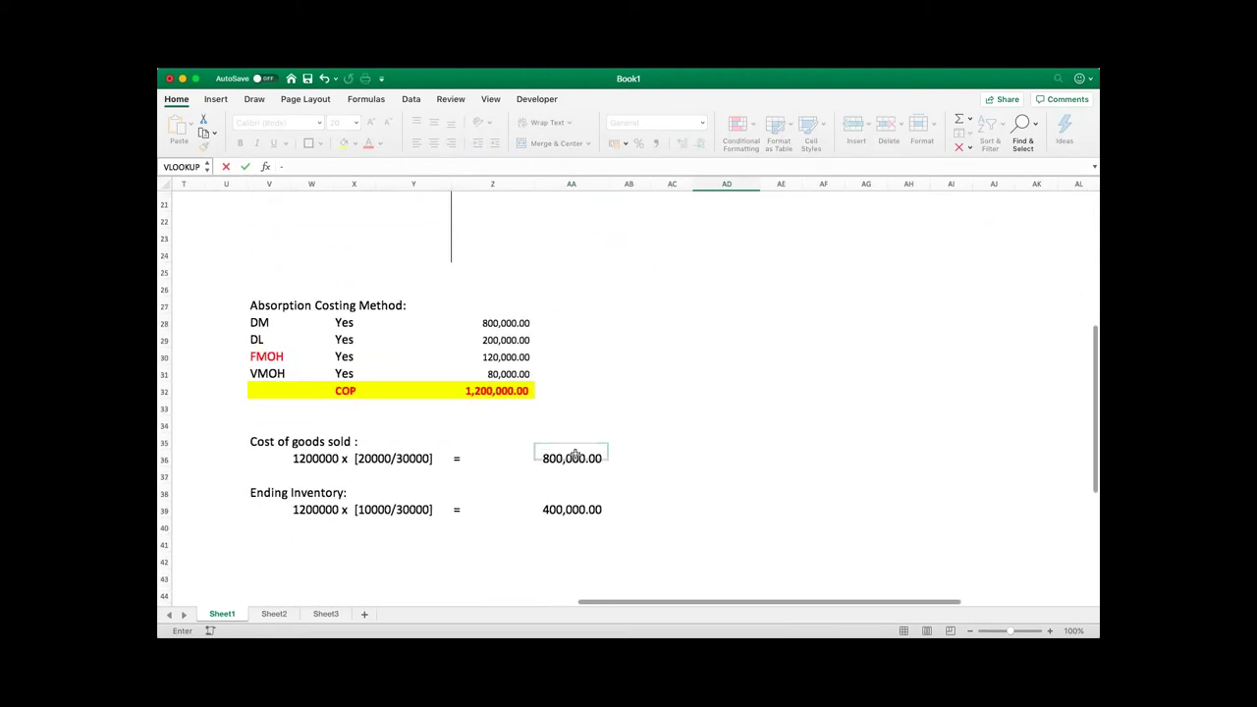
{"action": "key", "text": "Return"}
Add a "Gross Profit" label in AA6 and calculate it in AD6 with =AD4+AD5.
{"action": "scroll", "coordinate": [575, 458], "scroll_direction": "up", "scroll_amount": 10}
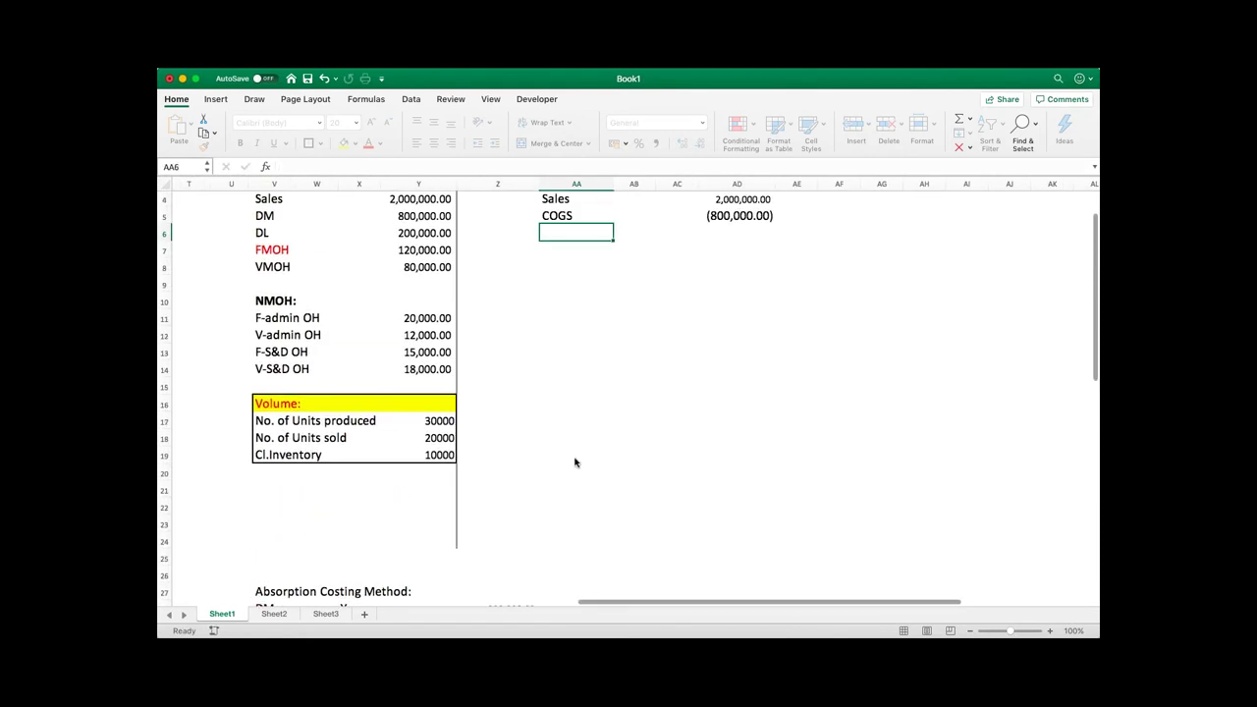
{"action": "type", "text": "Gross Profit"}
{"action": "key", "text": "Tab"}
{"action": "key", "text": "Tab"}
{"action": "key", "text": "Tab"}
{"action": "type", "text": "="}
{"action": "key", "text": "Up"}
{"action": "key", "text": "Up"}
{"action": "type", "text": "+"}
{"action": "key", "text": "Up"}
{"action": "key", "text": "Return"}
Give the Absorption Costing figures in AD4:AD13 a uniform, slightly larger font size.
{"action": "key", "text": "Up"}
{"action": "key", "text": "Up"}
{"action": "key", "text": "Up"}
{"action": "key", "text": "Right"}
{"action": "key", "text": "Right"}
{"action": "key", "text": "Right"}
{"action": "key", "text": "shift+Down"}
{"action": "key", "text": "shift+Down"}
{"action": "key", "text": "shift+Down"}
{"action": "key", "text": "shift+Down"}
{"action": "key", "text": "shift+Down"}
{"action": "key", "text": "shift+Down"}
{"action": "key", "text": "shift+Down"}
{"action": "key", "text": "shift+Down"}
{"action": "key", "text": "shift+Down"}
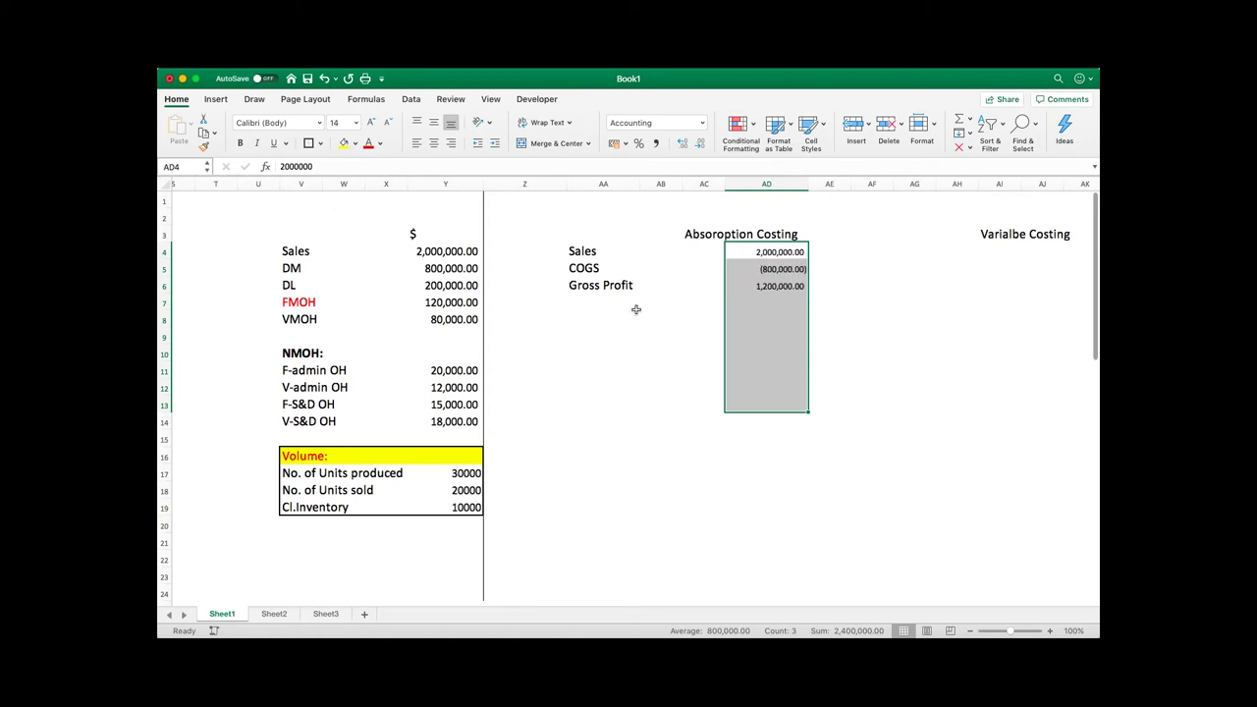
{"action": "left_click", "coordinate": [372, 122]}
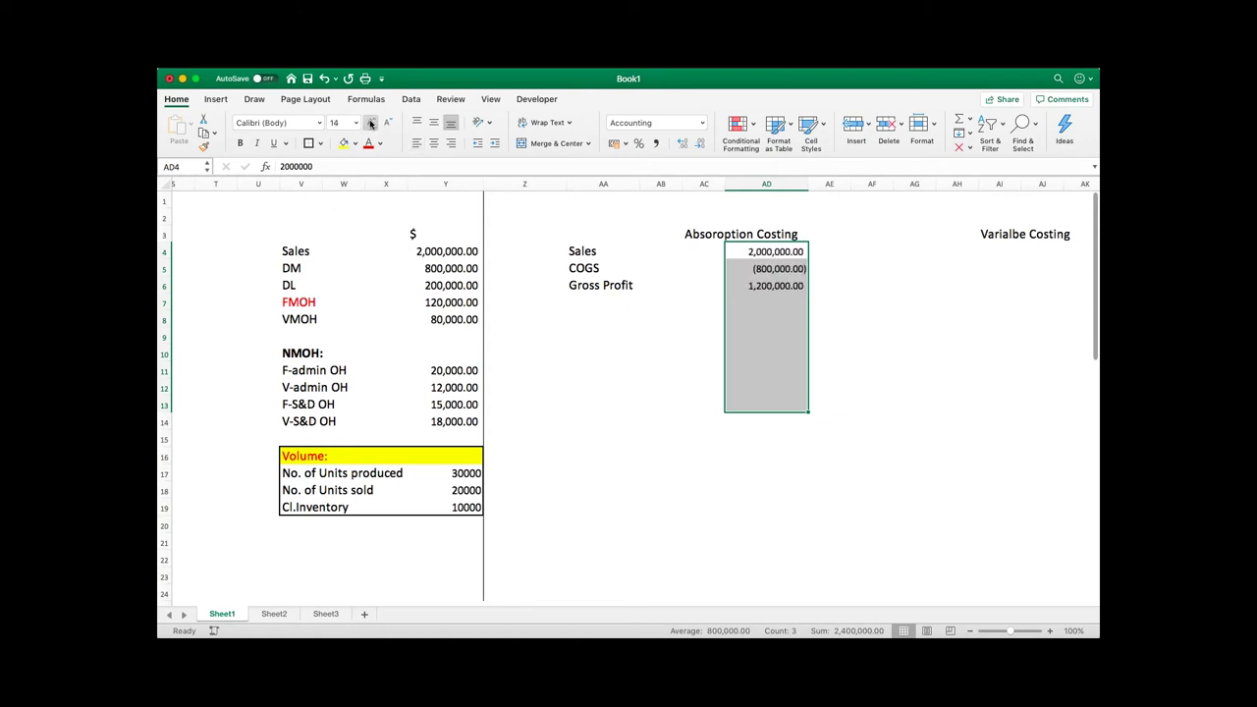
{"action": "left_click", "coordinate": [639, 361]}
Make the Gross Profit row AA6:AD6 bold.
{"action": "left_click", "coordinate": [592, 287]}
{"action": "key", "text": "shift+Right"}
{"action": "key", "text": "shift+Right"}
{"action": "key", "text": "shift+Right"}
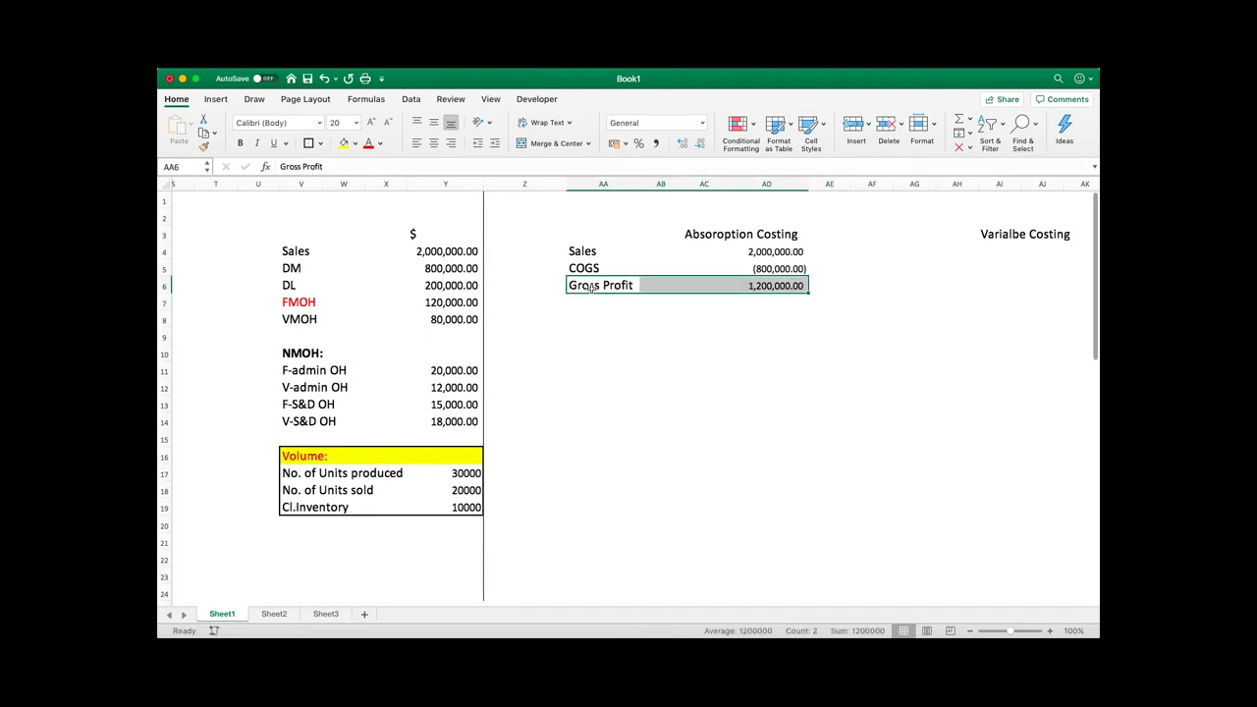
{"action": "key", "text": "super+b"}
Enter the heading "Operating Expenses" in AA7 and format it italic and underlined.
{"action": "key", "text": "Down"}
{"action": "key", "text": "Down"}
{"action": "key", "text": "Up"}
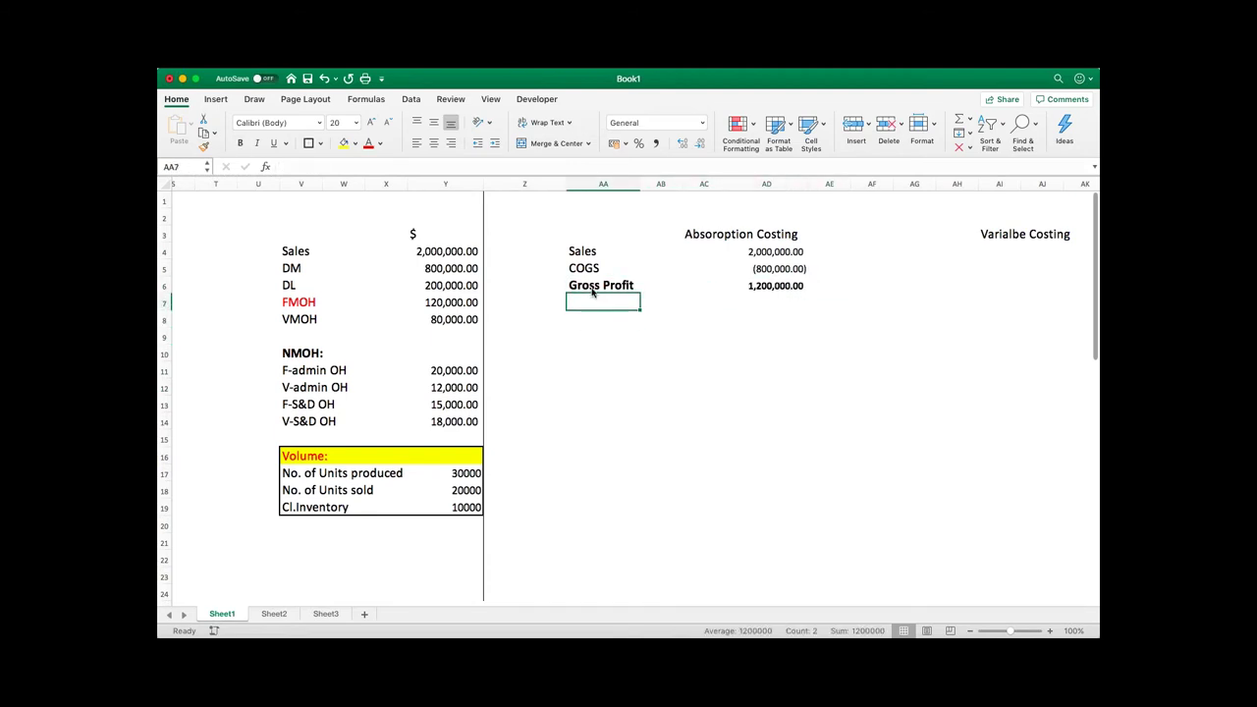
{"action": "type", "text": "Ope"}
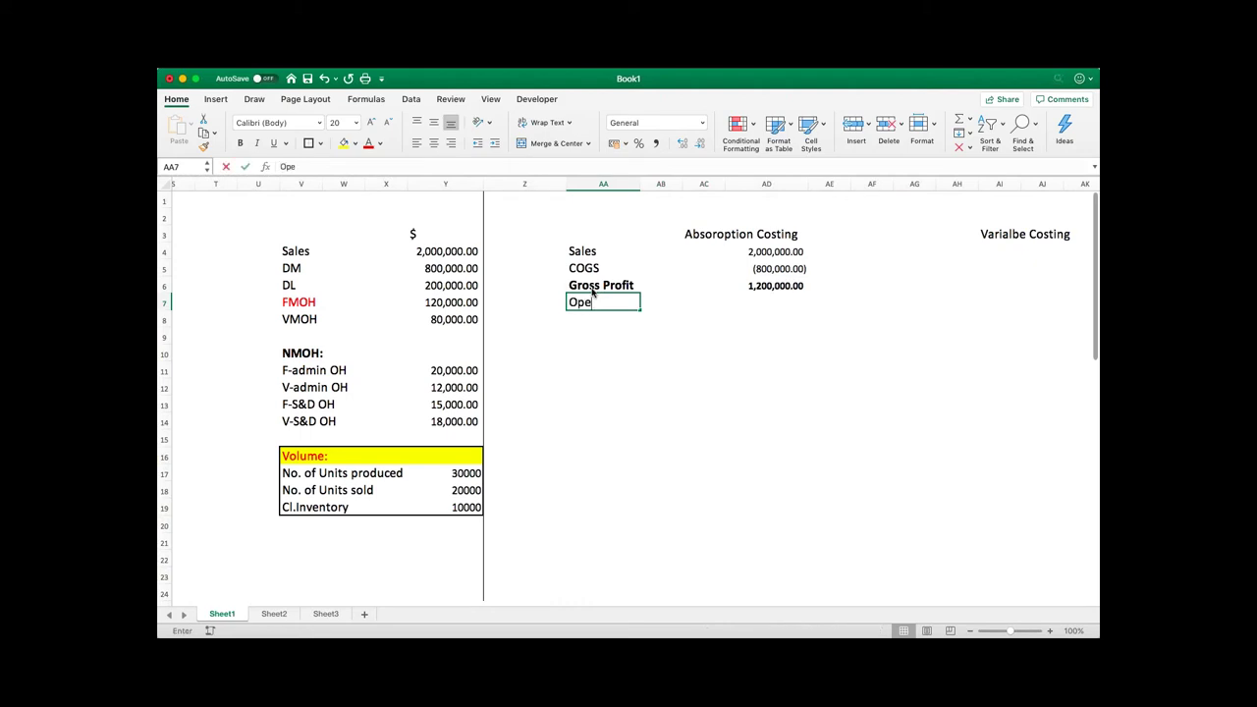
{"action": "type", "text": "rating"}
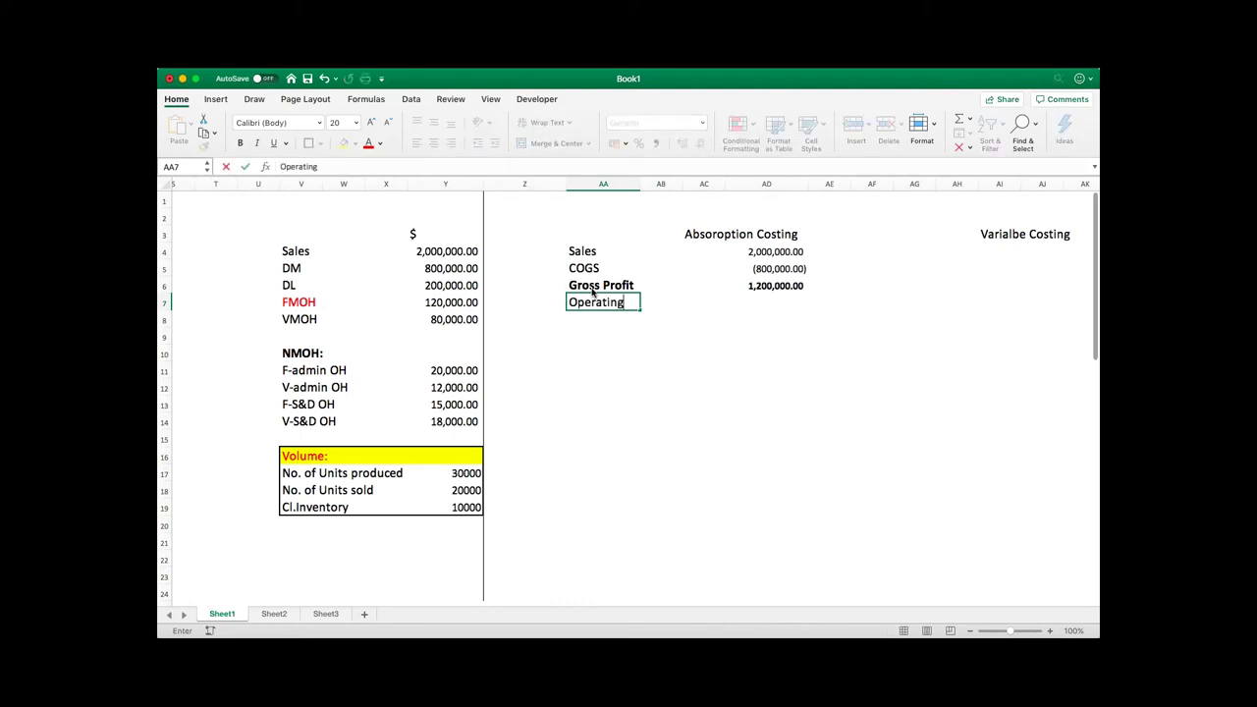
{"action": "type", "text": " Expenses"}
{"action": "key", "text": "Return"}
{"action": "key", "text": "Up"}
{"action": "key", "text": "super+i"}
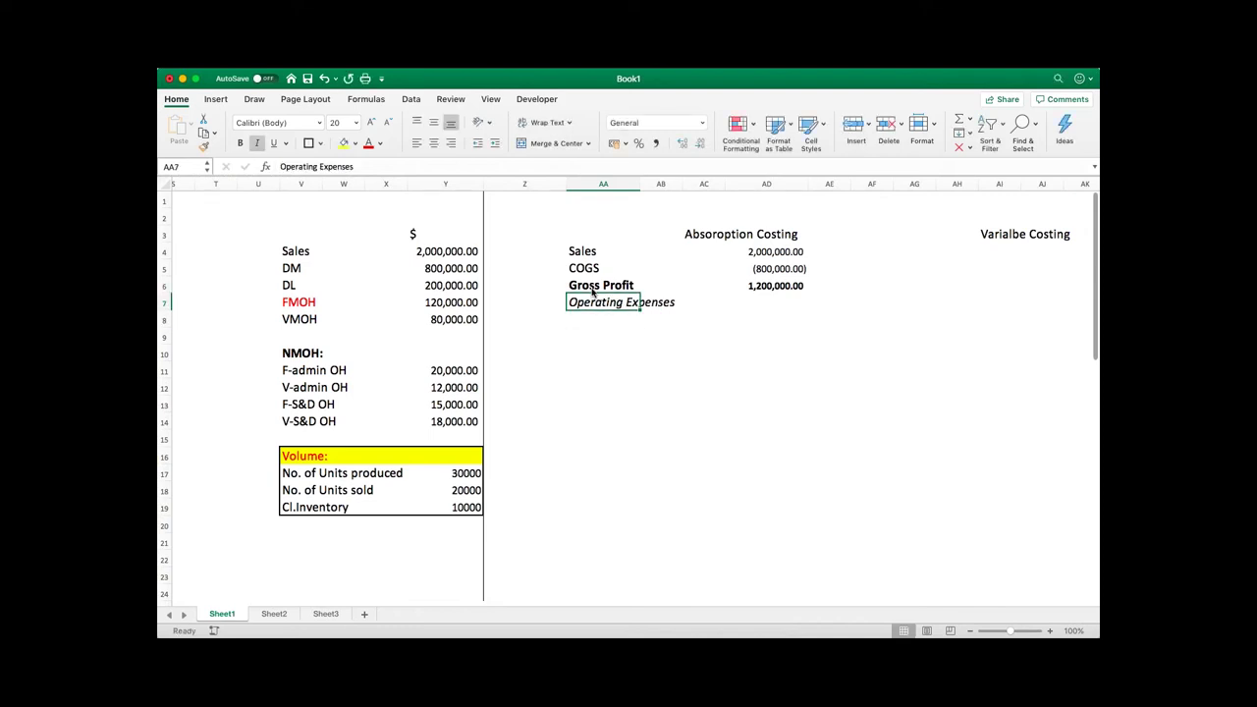
{"action": "key", "text": "super+u"}
{"action": "key", "text": "Return"}
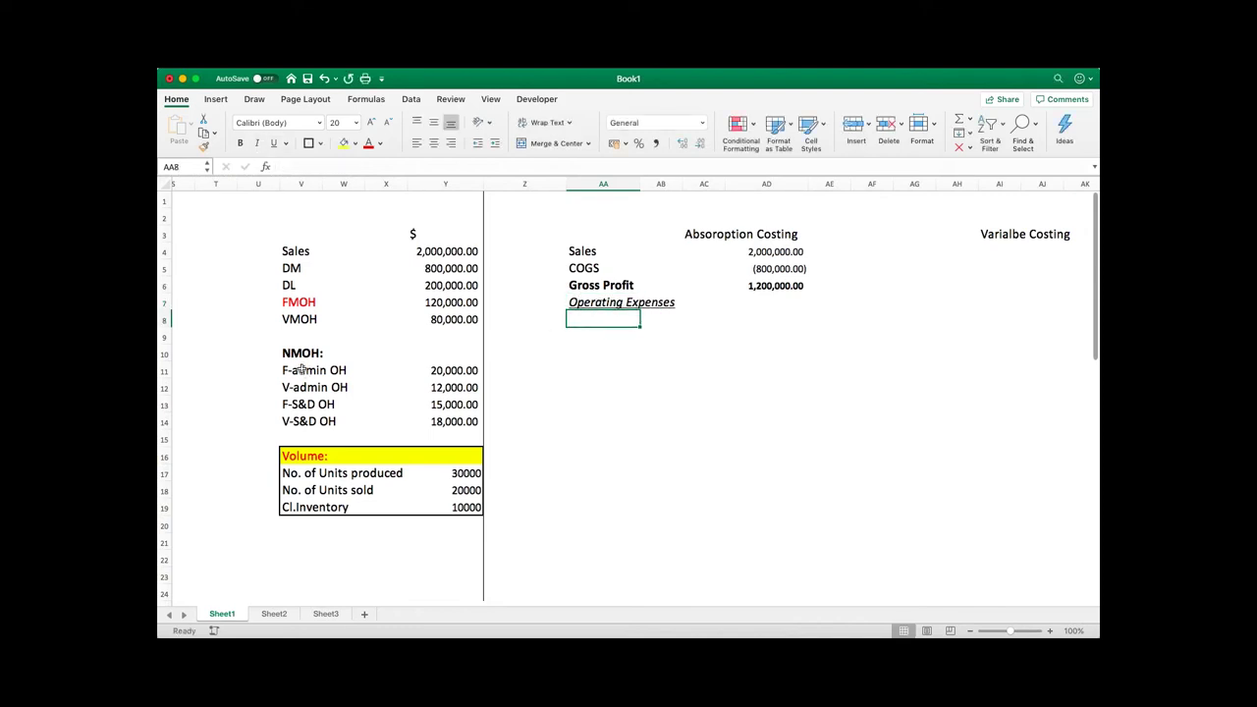
Copy the four admin and S&D overhead lines under NMOH, V11:Y14, to AA8 below the Operating Expenses heading.
{"action": "left_click_drag", "start_coordinate": [300, 369], "coordinate": [452, 421]}
{"action": "key", "text": "super+c"}
{"action": "left_click", "coordinate": [577, 326]}
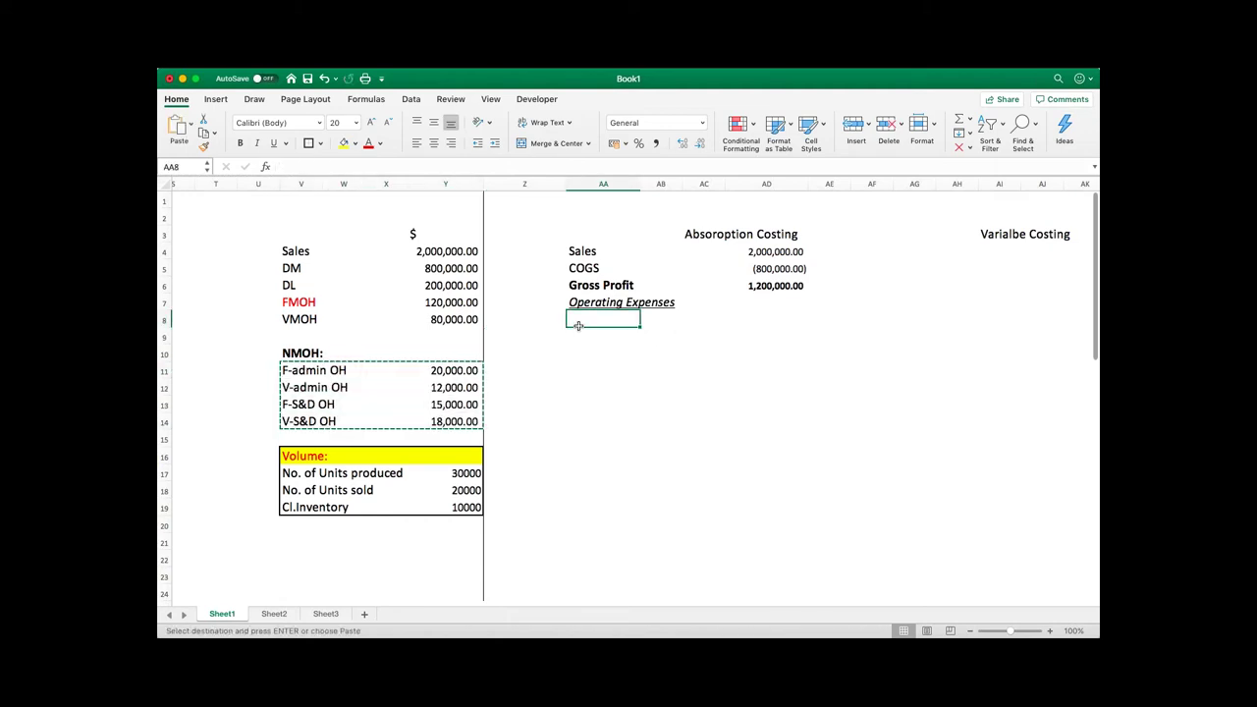
{"action": "key", "text": "super+v"}
{"action": "key", "text": "Escape"}
{"action": "left_click", "coordinate": [746, 401]}
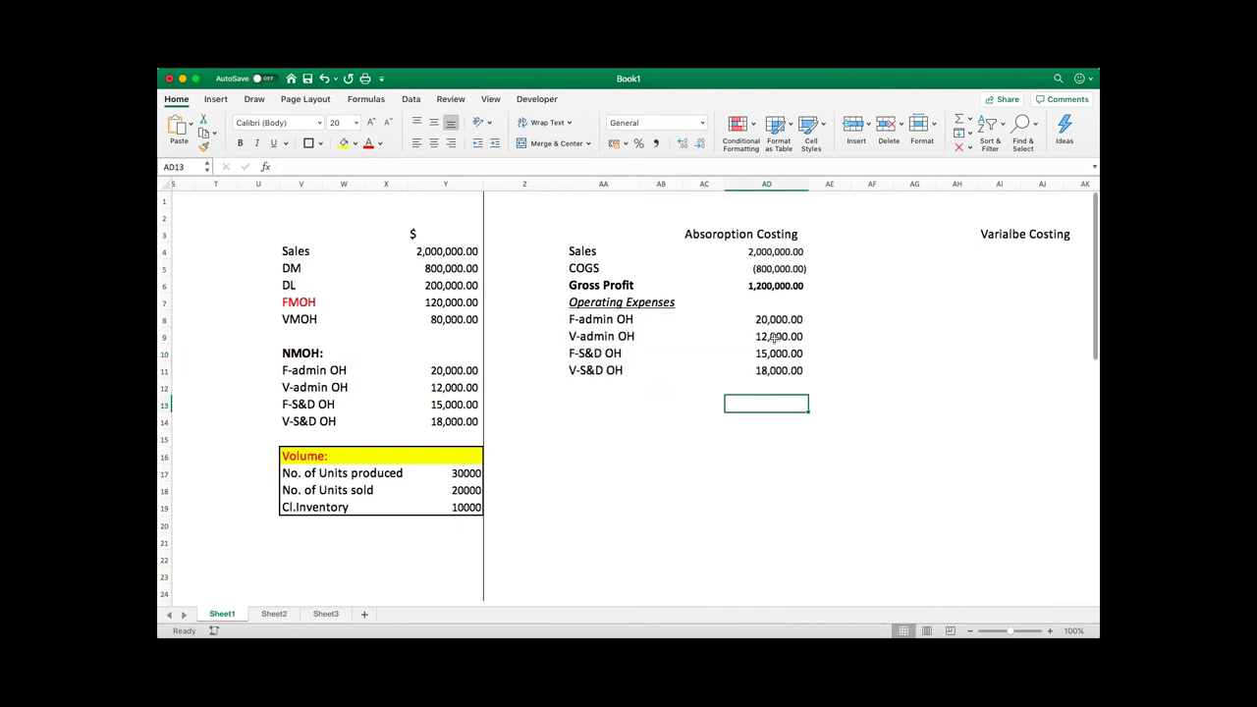
Make the four overhead amounts in AD8:AD11 negative: -20000, -12000, -15000 and -18000.
{"action": "left_click", "coordinate": [757, 319]}
{"action": "type", "text": "-20000"}
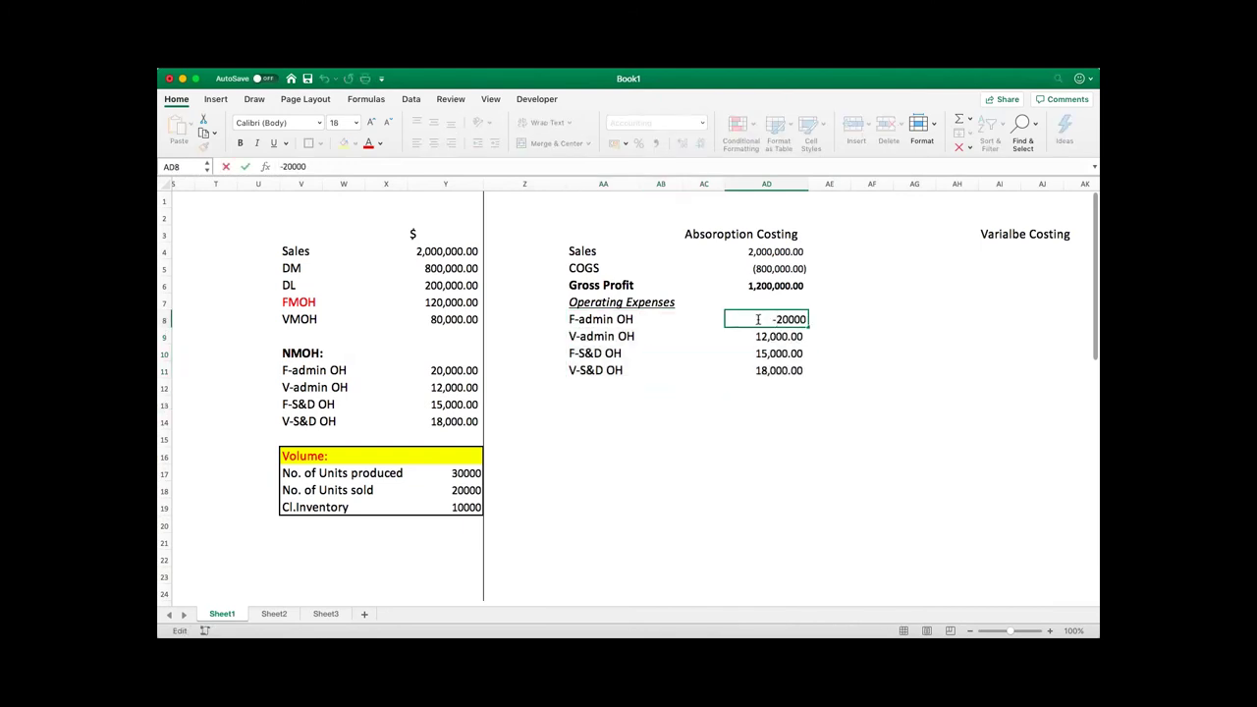
{"action": "key", "text": "Return"}
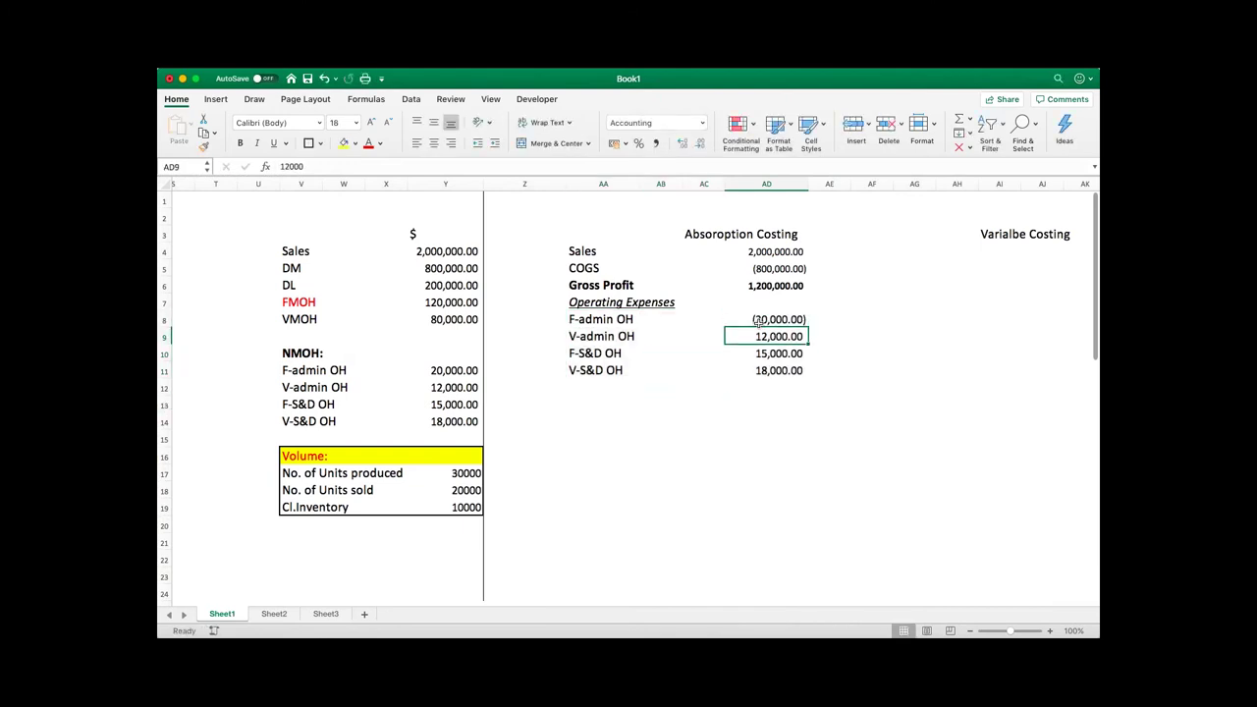
{"action": "type", "text": "-12000"}
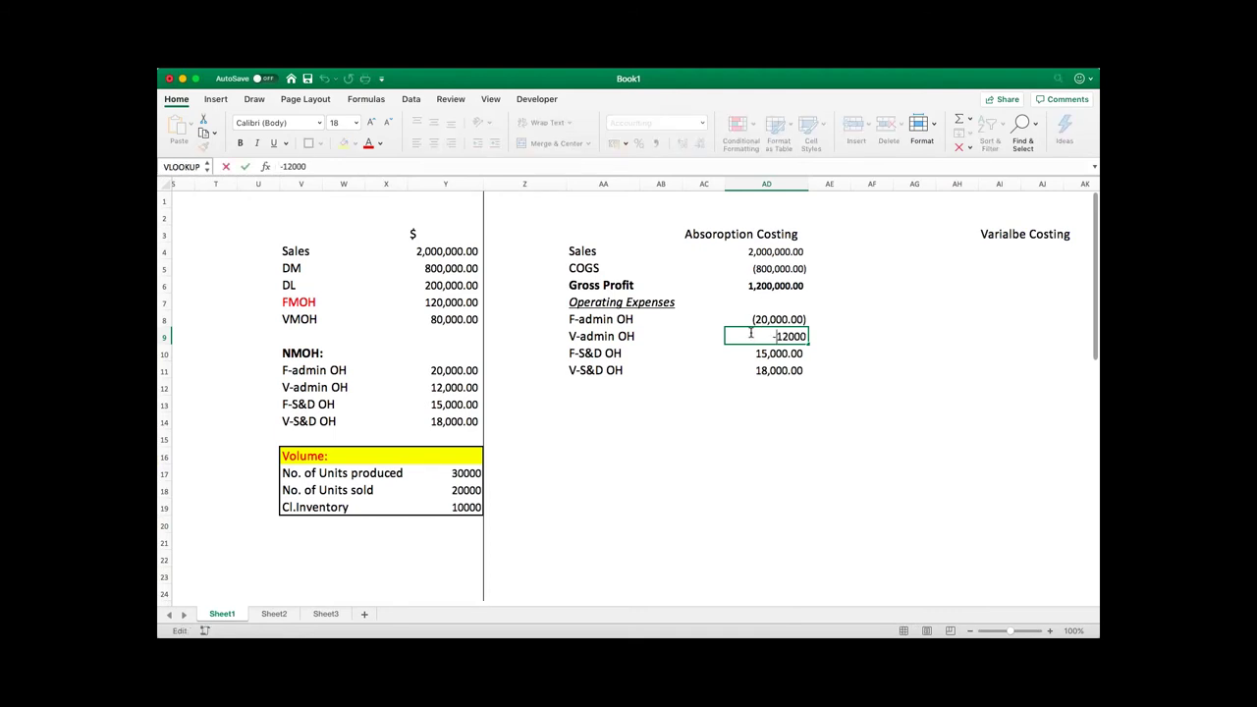
{"action": "key", "text": "Return"}
{"action": "type", "text": "-15000"}
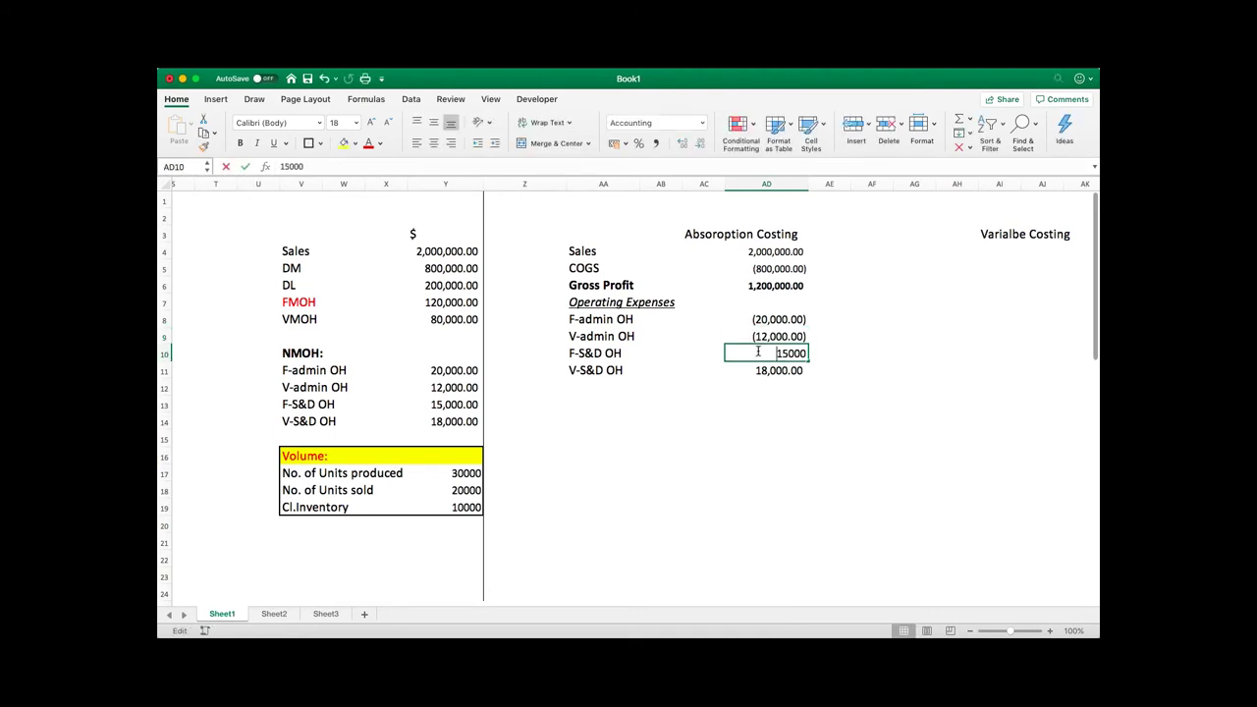
{"action": "key", "text": "Return"}
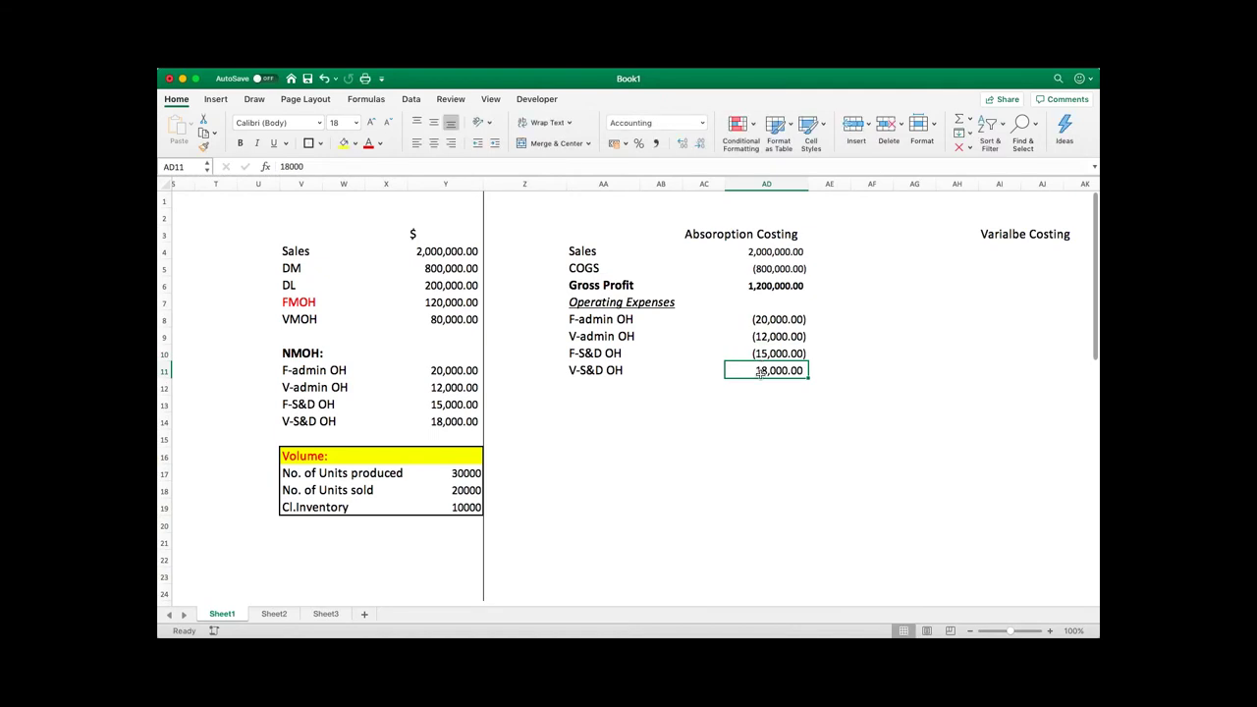
{"action": "double_click", "coordinate": [759, 372]}
{"action": "type", "text": "-"}
{"action": "key", "text": "Return"}
Add an "Operating Profit" line in AA12 and sum AD6:AD11 for its amount in AD12.
{"action": "key", "text": "Left"}
{"action": "key", "text": "Left"}
{"action": "key", "text": "Left"}
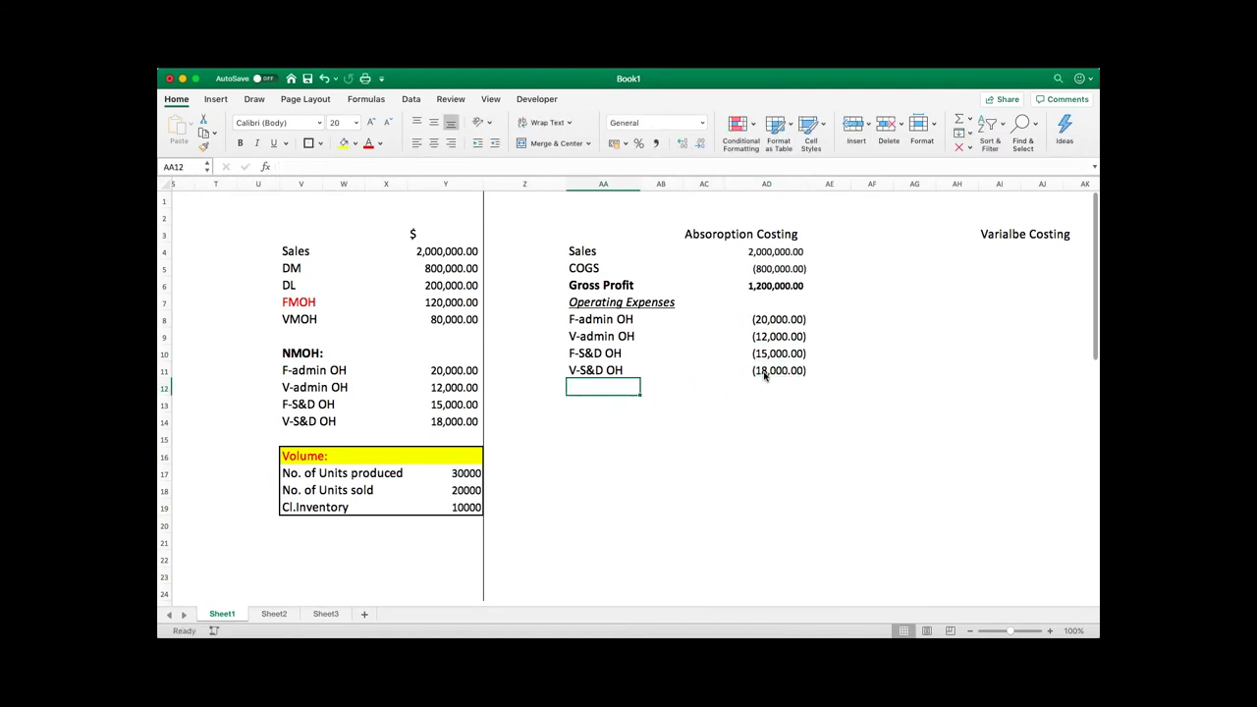
{"action": "type", "text": "Operating Prof"}
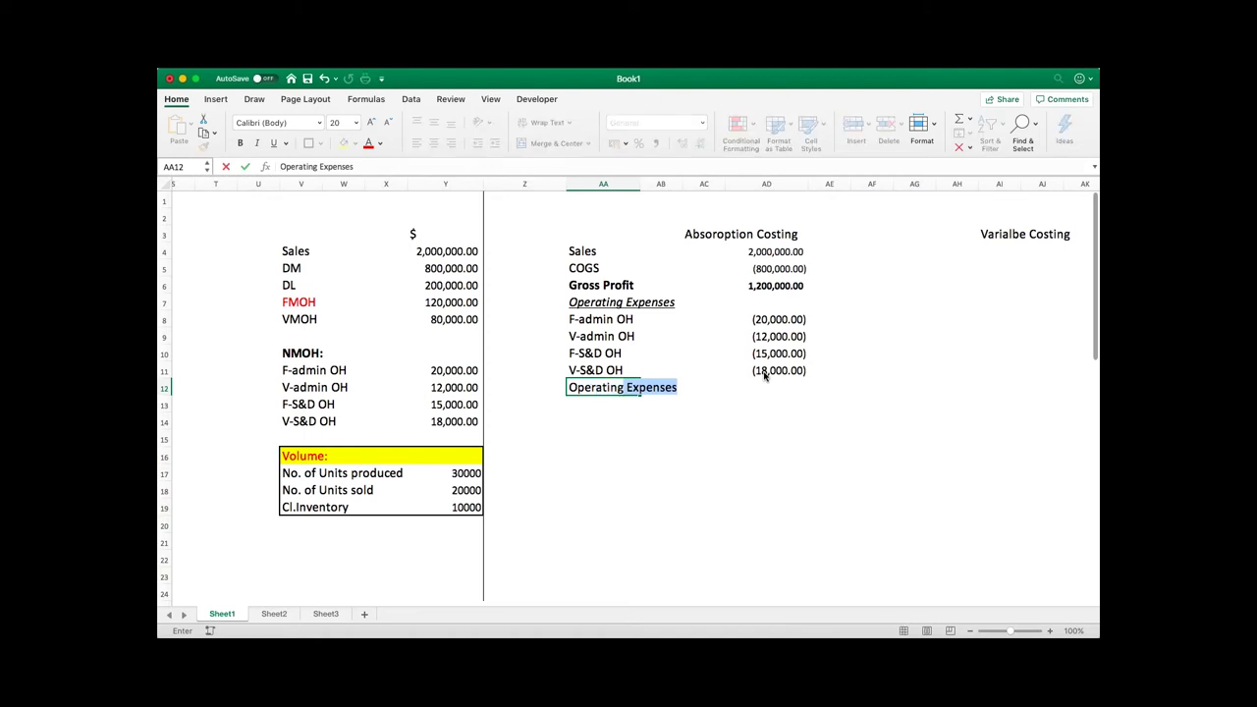
{"action": "key", "text": "Right"}
{"action": "key", "text": "Right"}
{"action": "key", "text": "Right"}
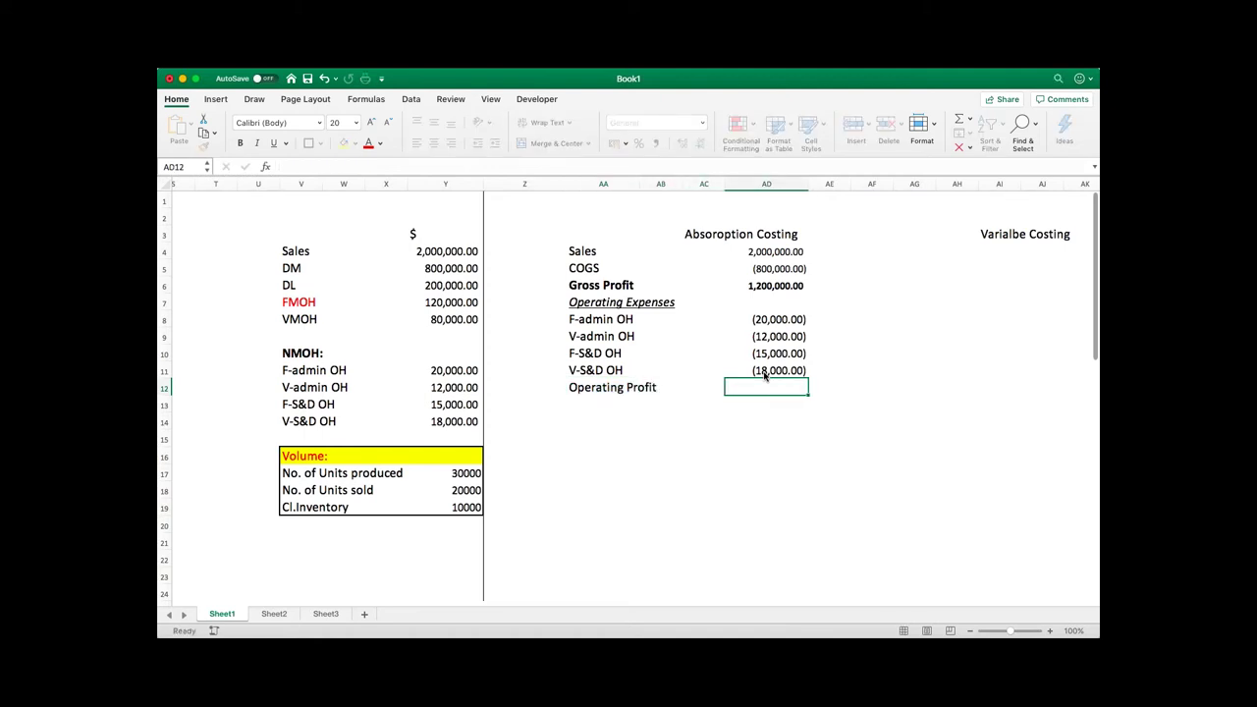
{"action": "type", "text": "=sum("}
{"action": "key", "text": "Up"}
{"action": "key", "text": "Up"}
{"action": "key", "text": "Up"}
{"action": "key", "text": "Up"}
{"action": "key", "text": "Up"}
{"action": "key", "text": "Up"}
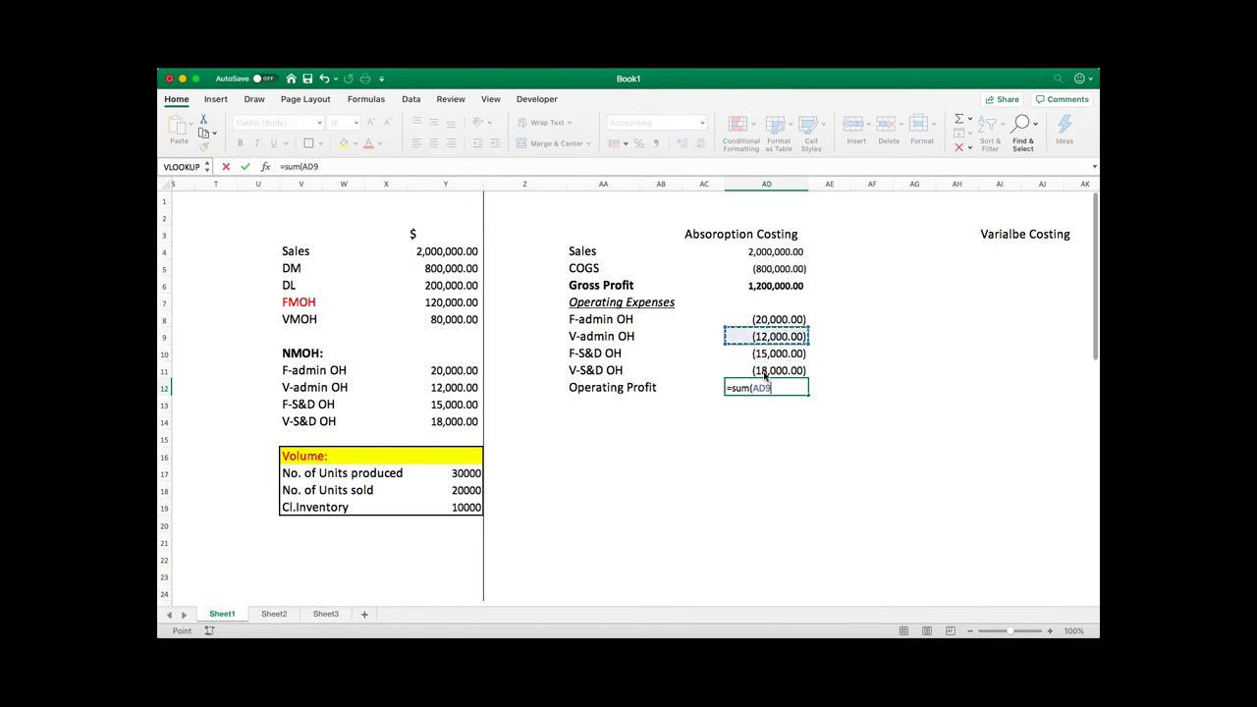
{"action": "key", "text": "shift+Down"}
{"action": "key", "text": "shift+Down"}
{"action": "key", "text": "shift+Down"}
{"action": "key", "text": "shift+Down"}
{"action": "key", "text": "shift+Down"}
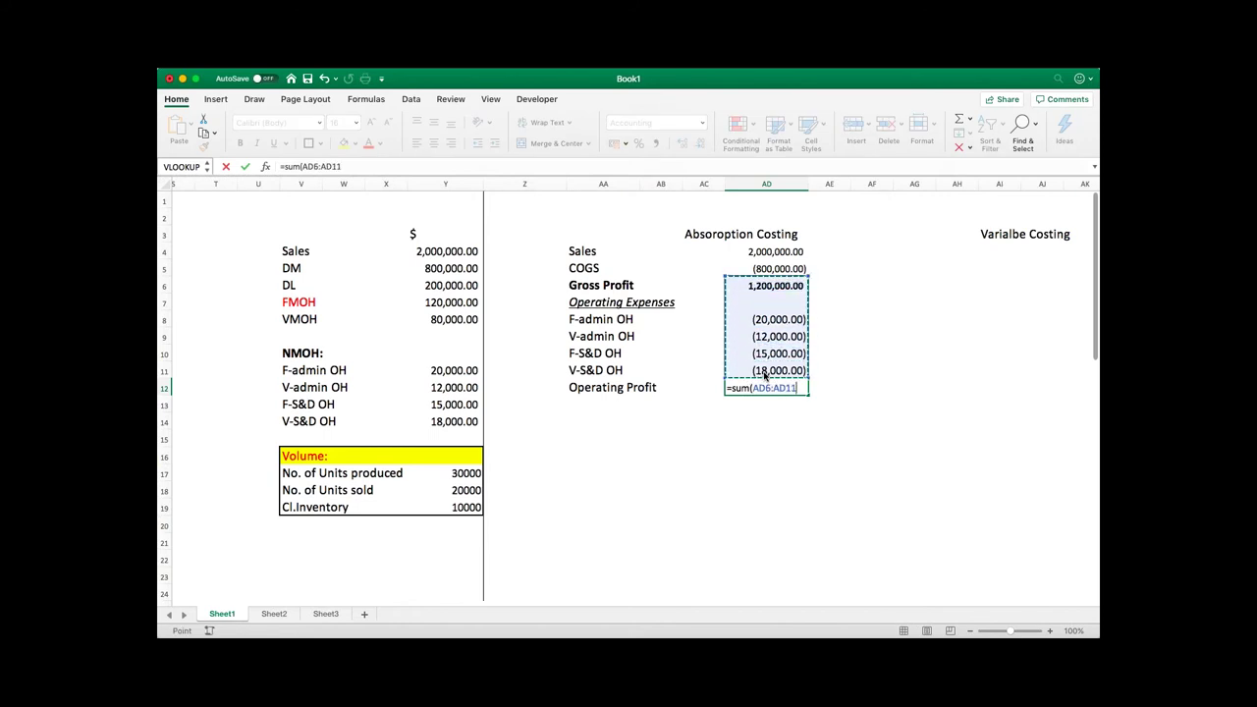
{"action": "key", "text": "Return"}
Apply a top border and a double bottom border to the Operating Profit row AA12:AD12.
{"action": "key", "text": "Up"}
{"action": "key", "text": "shift+Right"}
{"action": "key", "text": "shift+Right"}
{"action": "key", "text": "shift+Right"}
{"action": "key", "text": "shift+Right"}
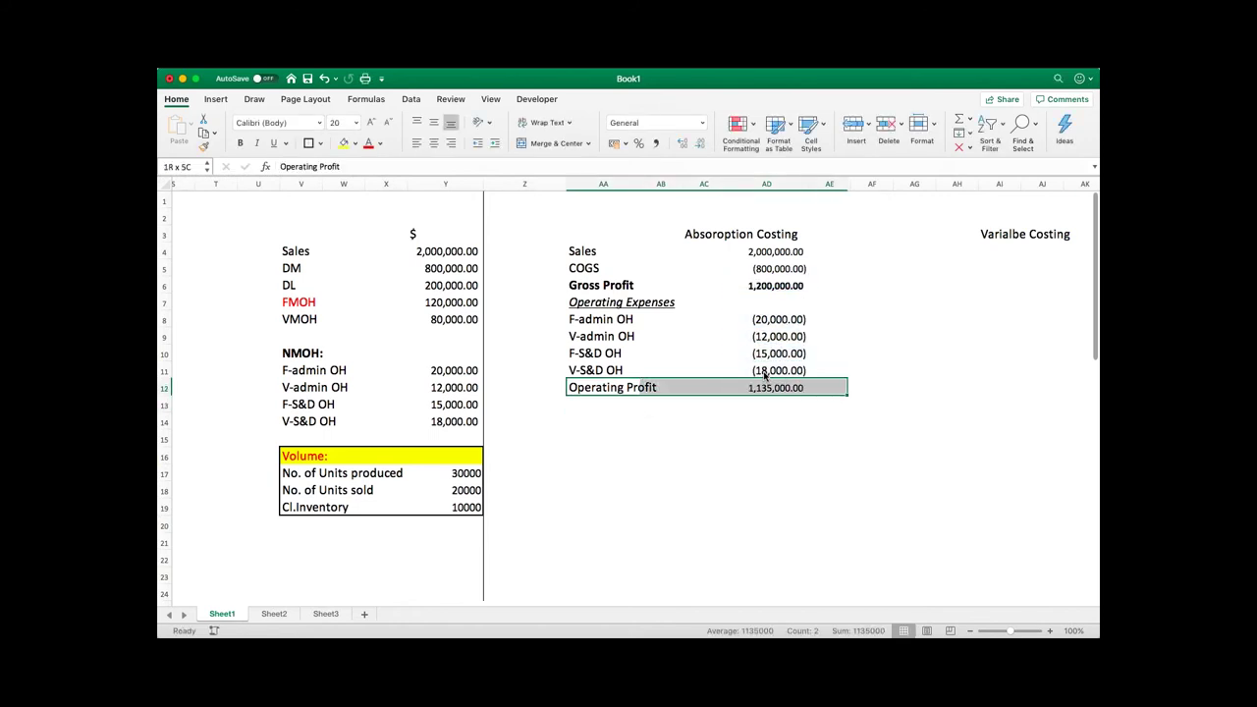
{"action": "key", "text": "shift+Left"}
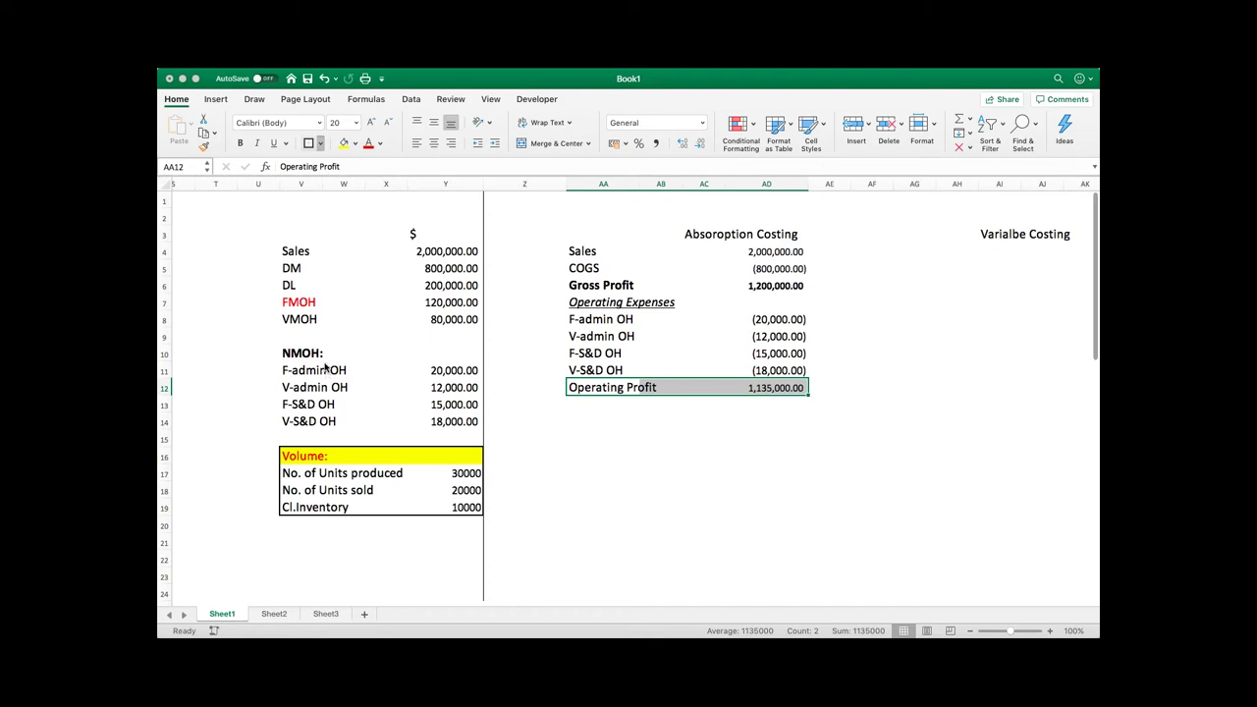
{"action": "left_click", "coordinate": [735, 453]}
Make the Operating Profit row AA12:AD12 bold.
{"action": "left_click", "coordinate": [589, 388]}
{"action": "key", "text": "shift+Right"}
{"action": "key", "text": "shift+Right"}
{"action": "key", "text": "shift+Right"}
{"action": "key", "text": "shift+Right"}
{"action": "key", "text": "shift+Left"}
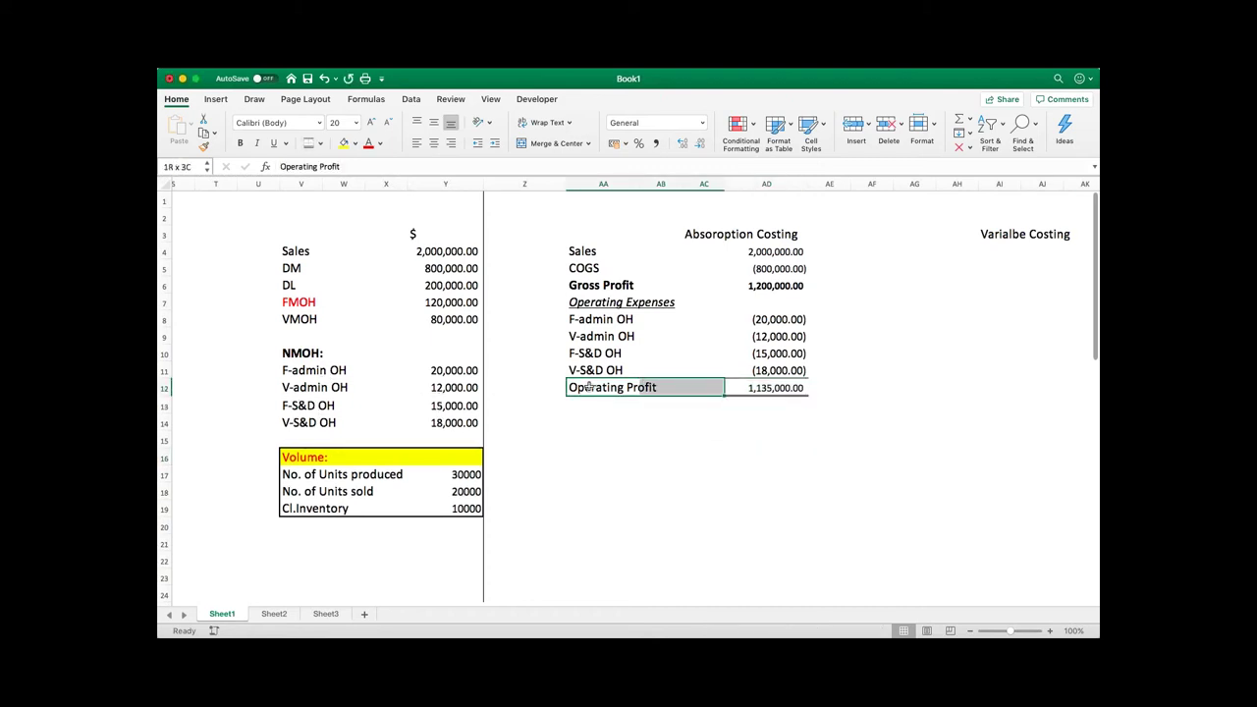
{"action": "key", "text": "super+b"}
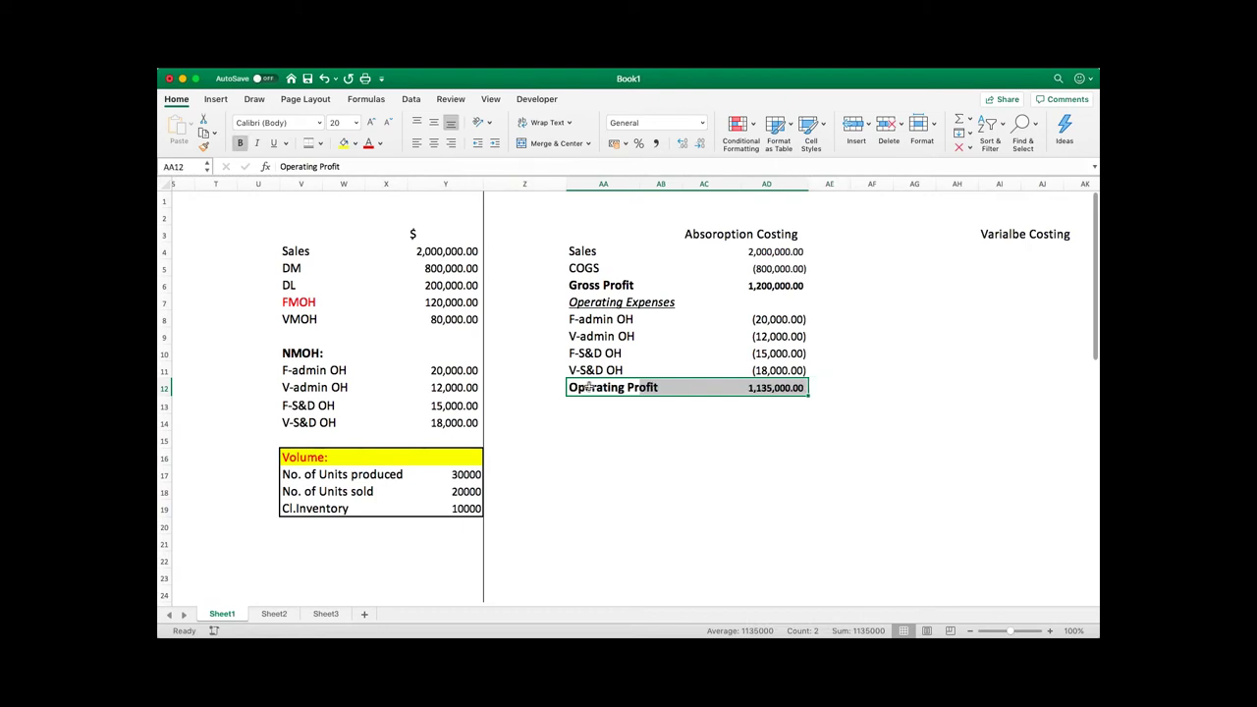
{"action": "left_click", "coordinate": [721, 498]}
Copy the Absorption Costing Method block with its cost of goods sold and ending inventory workings, V27:AA39, to AC27.
{"action": "scroll", "coordinate": [722, 499], "scroll_direction": "down", "scroll_amount": 5}
{"action": "scroll", "coordinate": [721, 499], "scroll_direction": "down", "scroll_amount": 3}
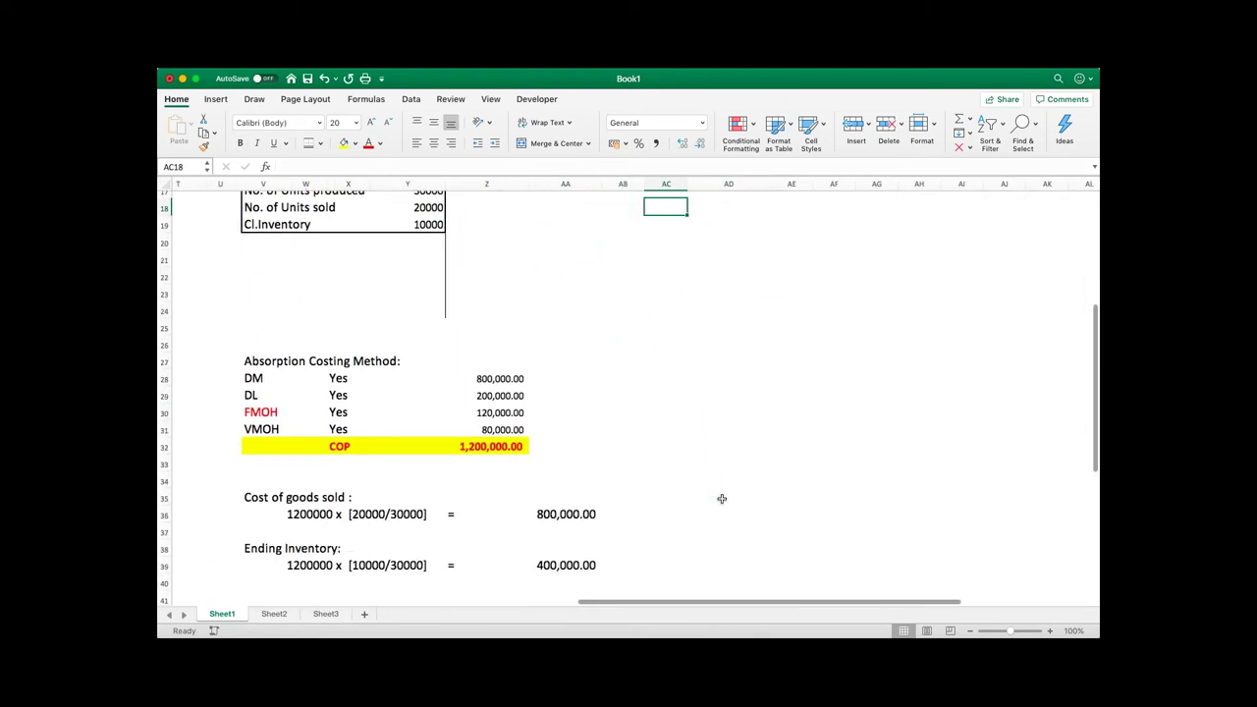
{"action": "scroll", "coordinate": [722, 499], "scroll_direction": "up", "scroll_amount": 6}
{"action": "scroll", "coordinate": [720, 499], "scroll_direction": "up", "scroll_amount": 2}
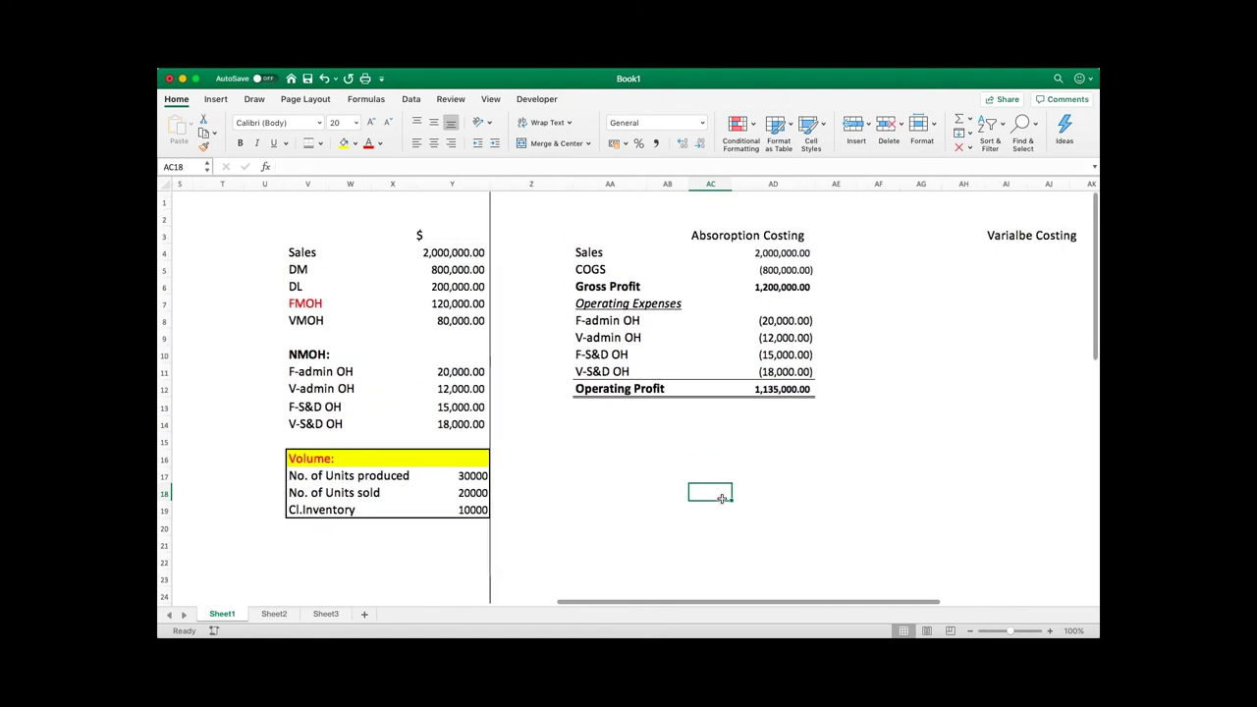
{"action": "scroll", "coordinate": [720, 499], "scroll_direction": "right", "scroll_amount": 2}
{"action": "scroll", "coordinate": [721, 499], "scroll_direction": "down", "scroll_amount": 10}
{"action": "scroll", "coordinate": [721, 499], "scroll_direction": "left", "scroll_amount": 2}
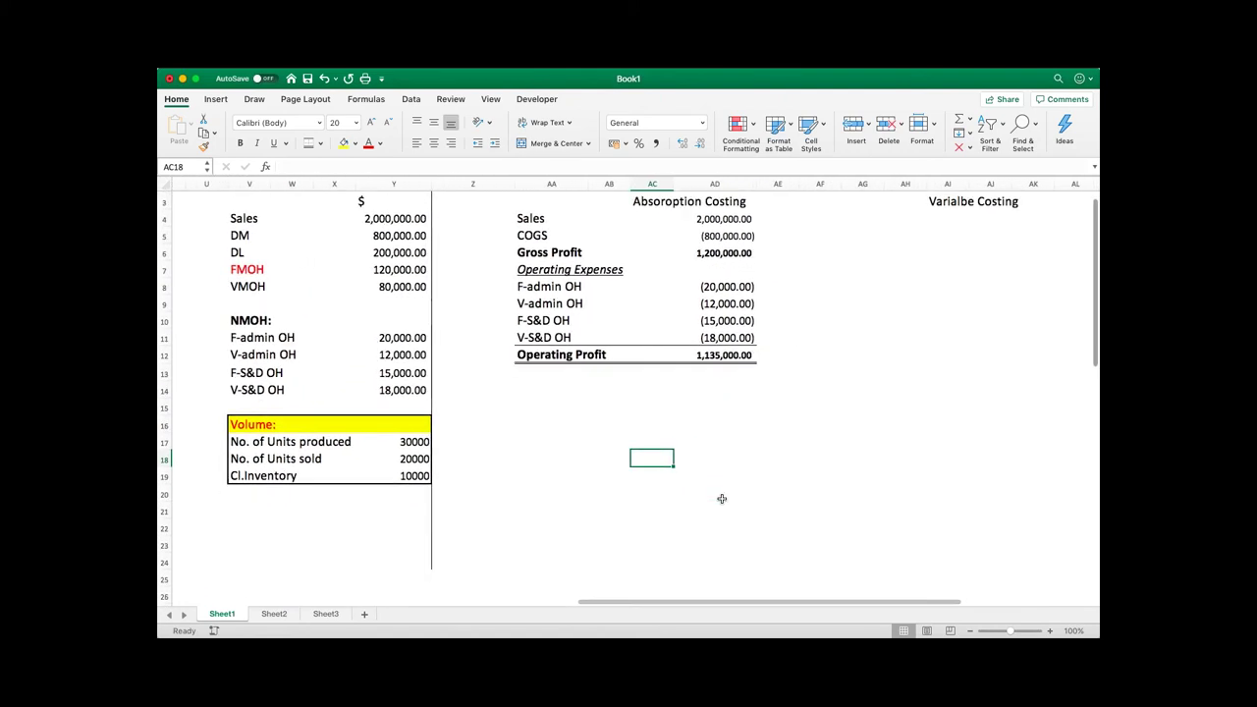
{"action": "left_click_drag", "start_coordinate": [300, 265], "coordinate": [601, 471]}
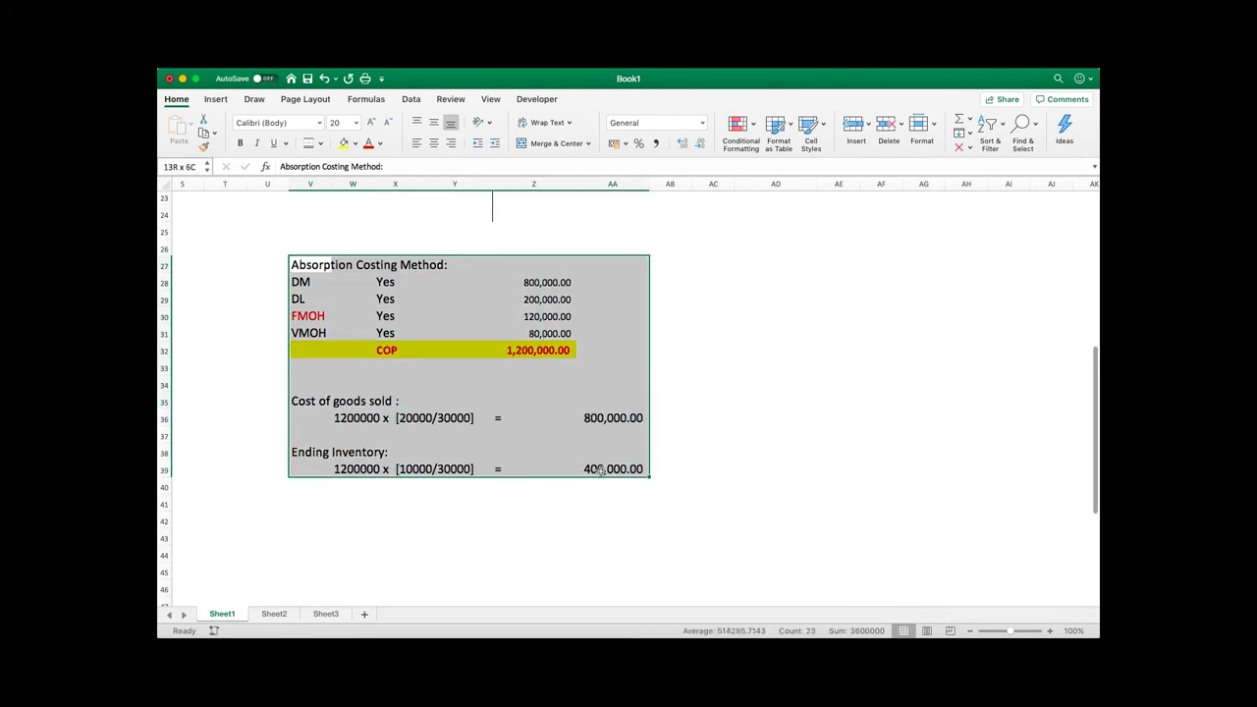
{"action": "key", "text": "super+c"}
{"action": "left_click", "coordinate": [713, 263]}
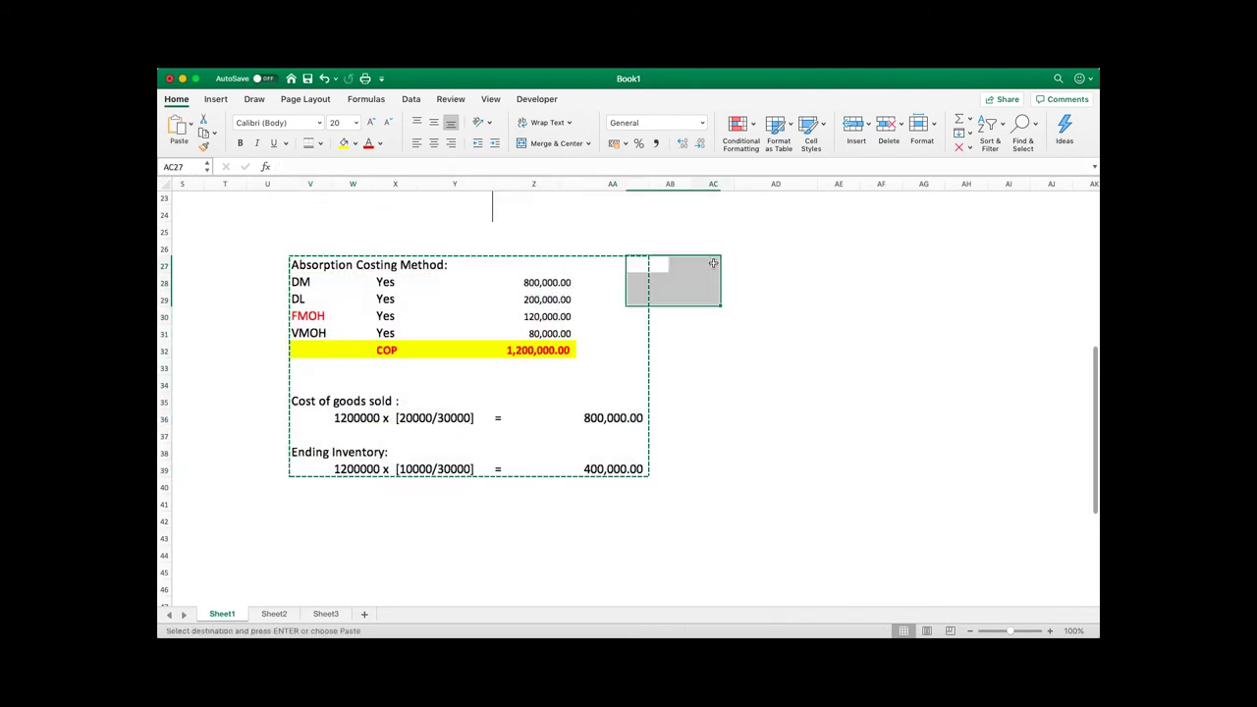
{"action": "key", "text": "super+v"}
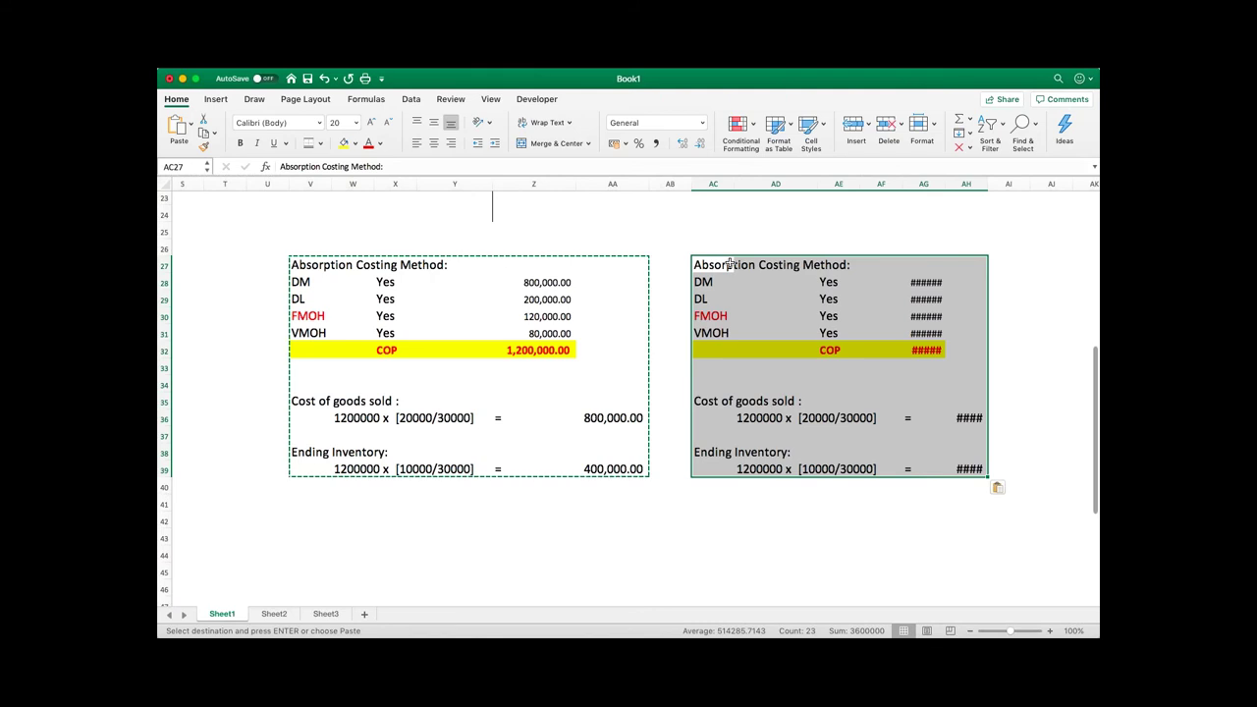
Reduce the font size of the copied block's figures in AG28:AH39 to 14 so the amounts fit their columns.
{"action": "scroll", "coordinate": [731, 264], "scroll_direction": "right", "scroll_amount": 5}
{"action": "scroll", "coordinate": [732, 263], "scroll_direction": "up", "scroll_amount": 2}
{"action": "left_click", "coordinate": [732, 322]}
{"action": "left_click", "coordinate": [731, 324]}
{"action": "key", "text": "shift+Down"}
{"action": "key", "text": "shift+Down"}
{"action": "key", "text": "shift+Right"}
{"action": "key", "text": "shift+Down"}
{"action": "key", "text": "shift+Down"}
{"action": "key", "text": "shift+Down"}
{"action": "key", "text": "shift+Down"}
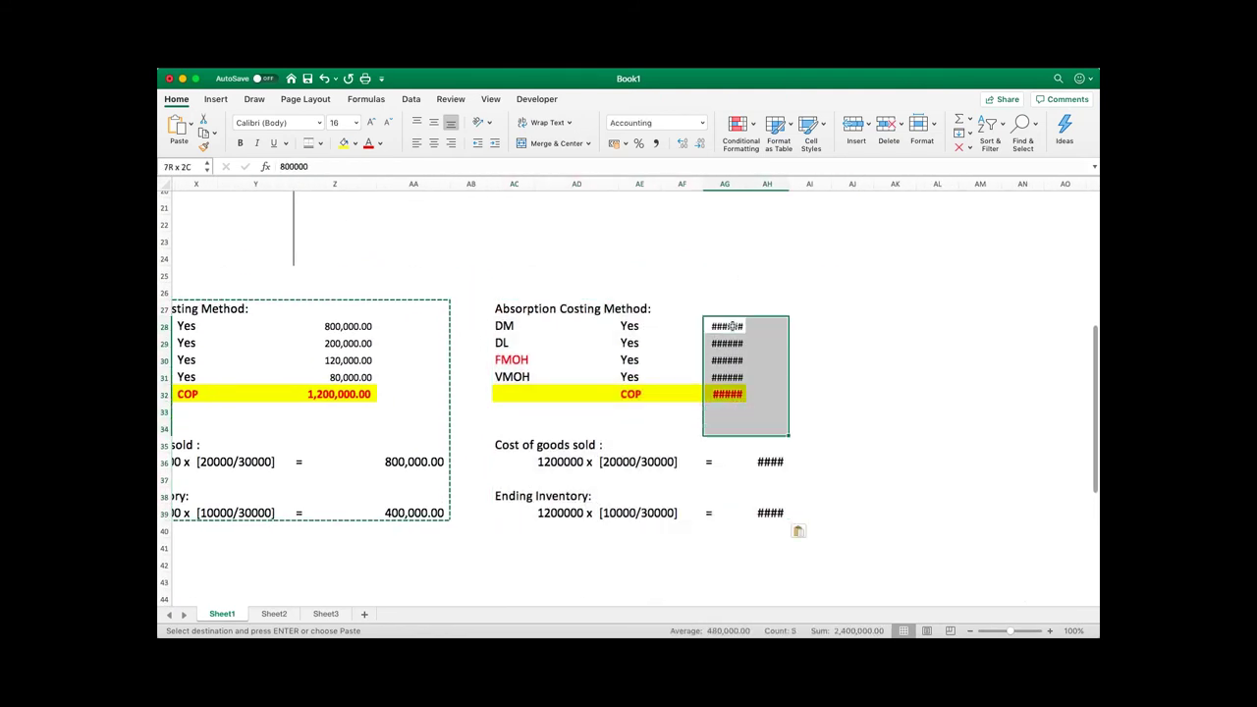
{"action": "key", "text": "shift+Down"}
{"action": "key", "text": "shift+Down"}
{"action": "key", "text": "shift+Down"}
{"action": "key", "text": "shift+Down"}
{"action": "key", "text": "shift+Down"}
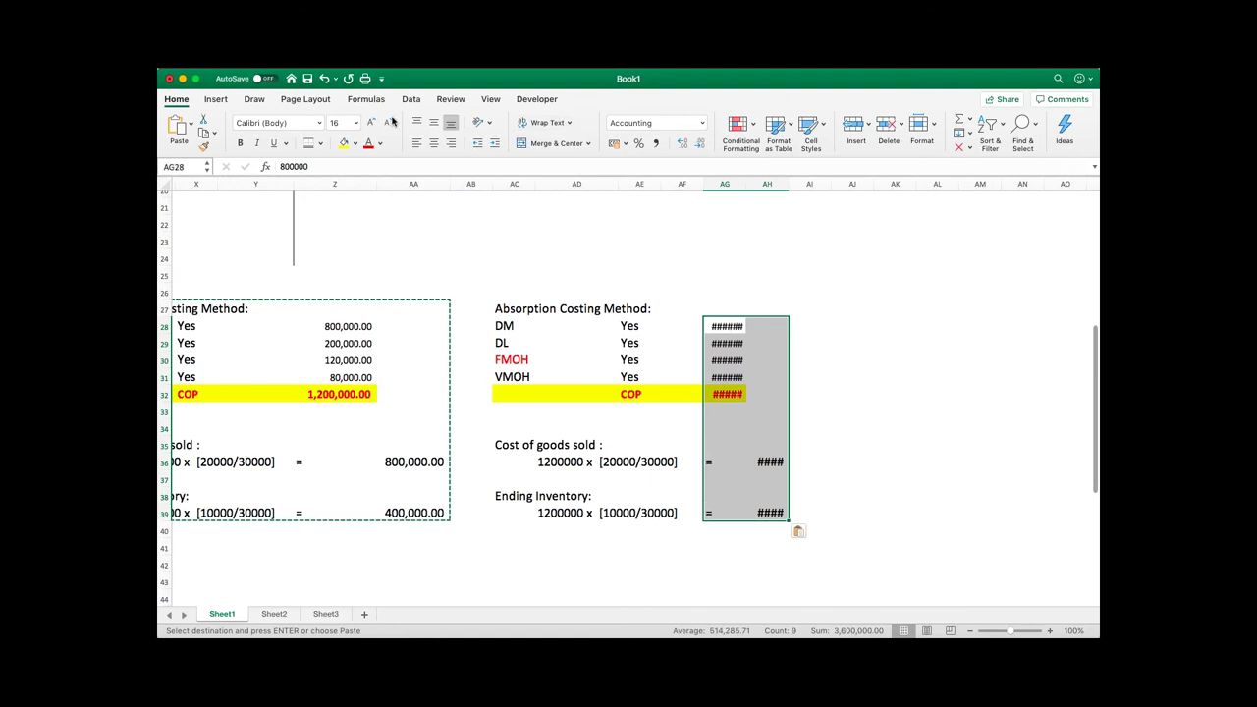
{"action": "key", "text": "Return"}
{"action": "left_click", "coordinate": [573, 360]}
Change the copied block's heading in AC27 to "Variable Costing Method:".
{"action": "left_click", "coordinate": [529, 308]}
{"action": "double_click", "coordinate": [530, 308]}
{"action": "left_click_drag", "start_coordinate": [554, 309], "coordinate": [467, 289]}
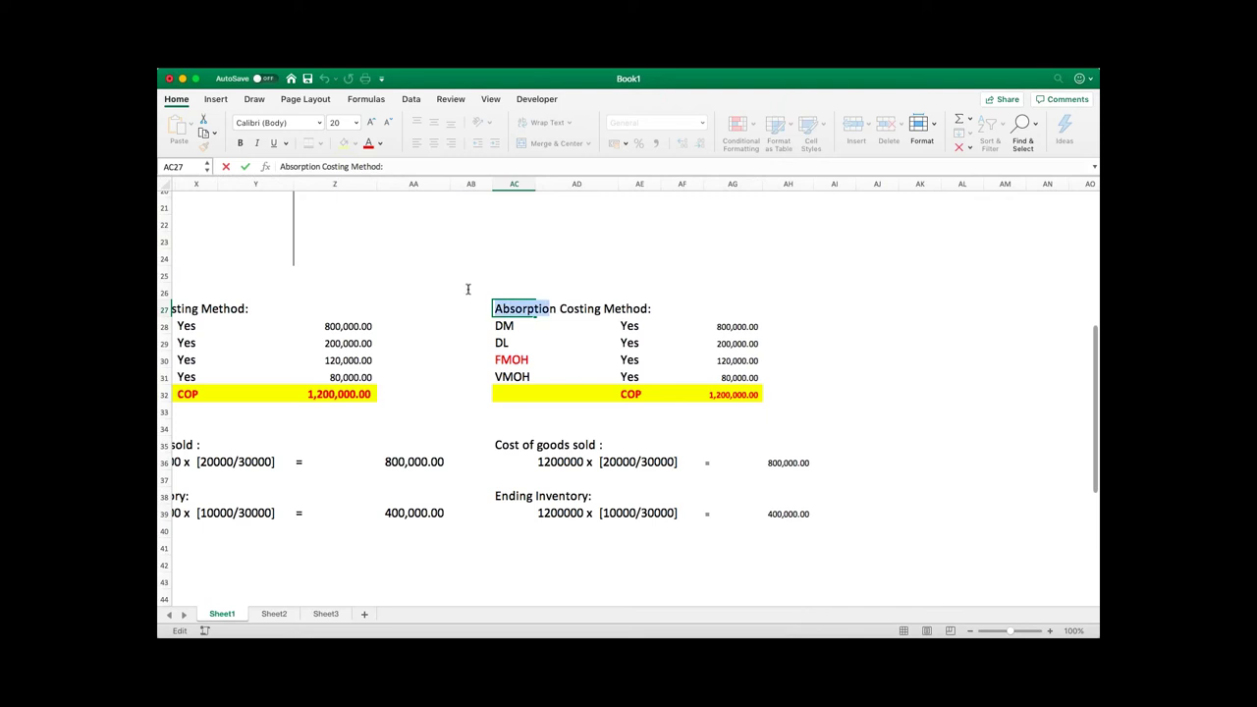
{"action": "key", "text": "Right"}
{"action": "key", "text": "BackSpace"}
{"action": "key", "text": "BackSpace"}
{"action": "key", "text": "BackSpace"}
{"action": "key", "text": "BackSpace"}
{"action": "key", "text": "BackSpace"}
{"action": "key", "text": "BackSpace"}
{"action": "key", "text": "BackSpace"}
{"action": "key", "text": "BackSpace"}
{"action": "key", "text": "BackSpace"}
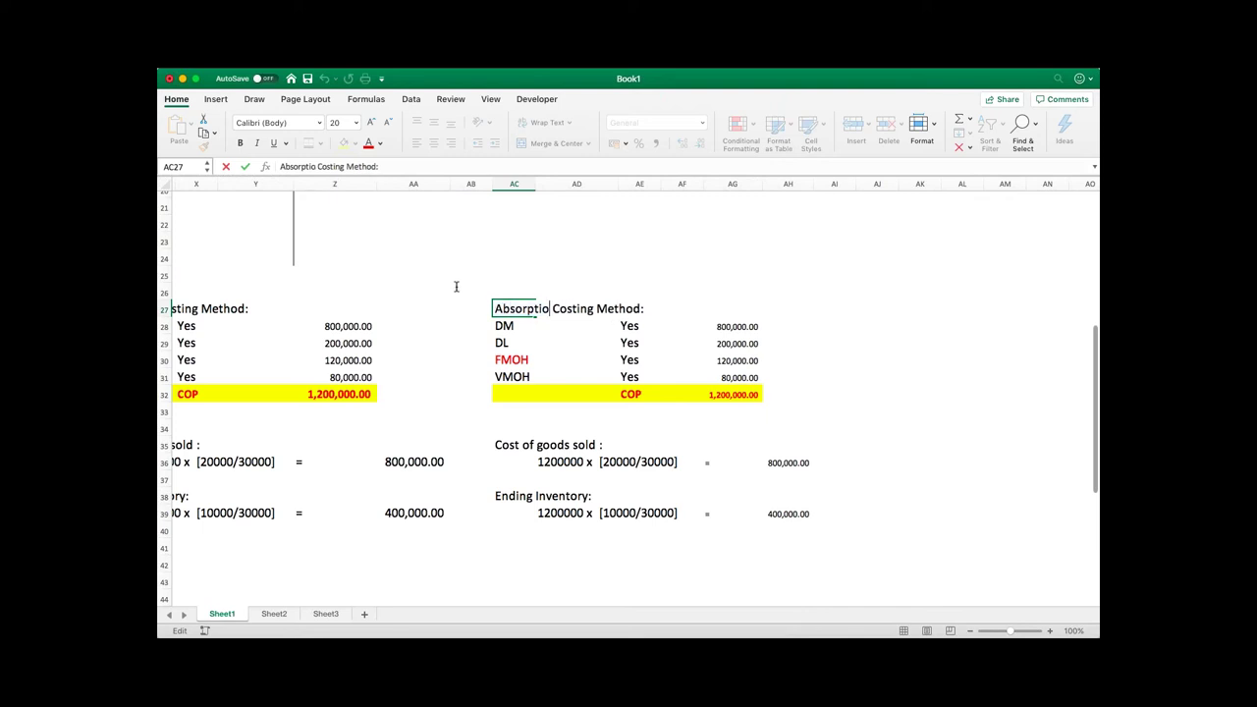
{"action": "key", "text": "BackSpace"}
{"action": "type", "text": "VAri"}
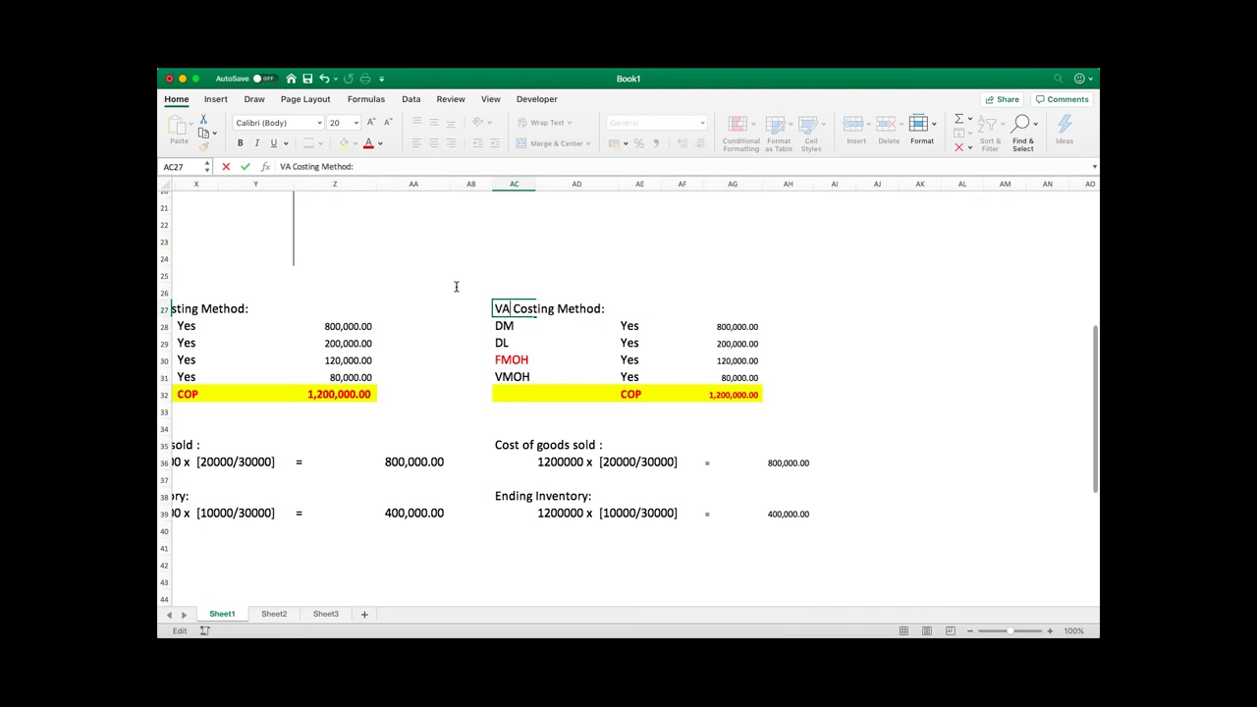
{"action": "key", "text": "BackSpace"}
{"action": "key", "text": "BackSpace"}
{"action": "key", "text": "BackSpace"}
{"action": "type", "text": "ariable"}
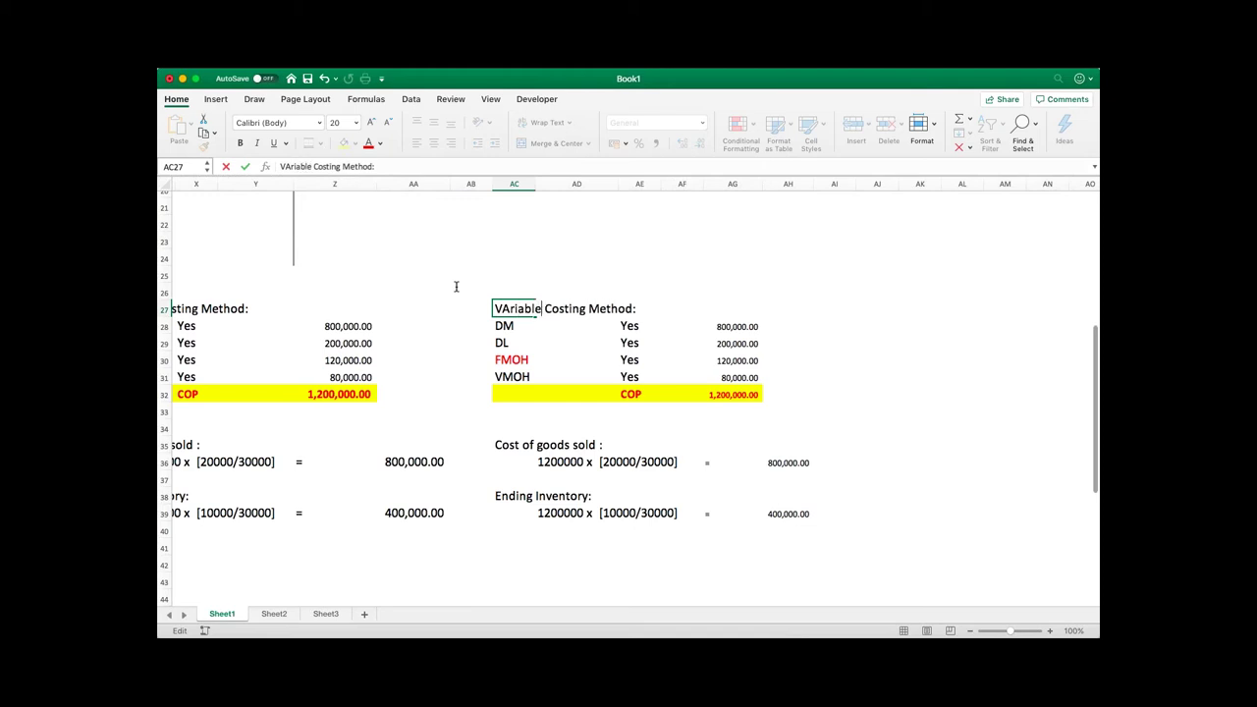
{"action": "key", "text": "Return"}
Exclude FMOH from the variable costing block by clearing its "Yes" in AE30 and its amount in AG30.
{"action": "key", "text": "Right"}
{"action": "key", "text": "Right"}
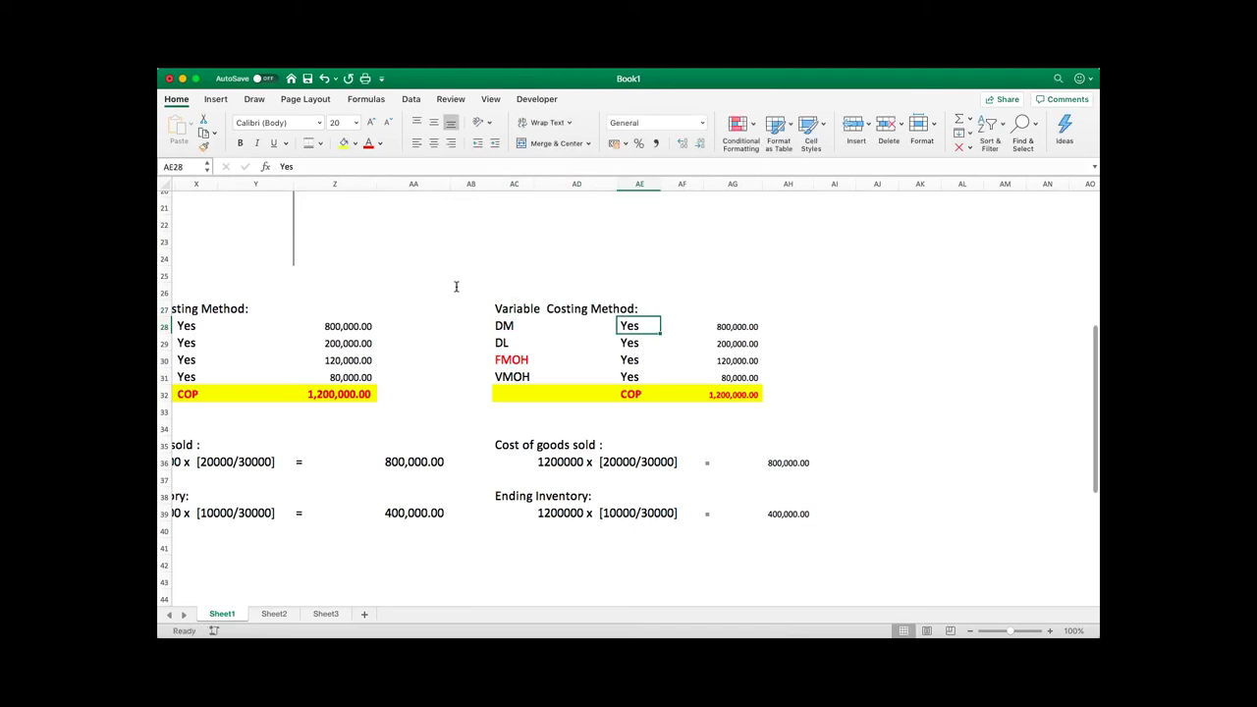
{"action": "key", "text": "Right"}
{"action": "key", "text": "Right"}
{"action": "key", "text": "Down"}
{"action": "key", "text": "Left"}
{"action": "key", "text": "Left"}
{"action": "key", "text": "Right"}
{"action": "key", "text": "Right"}
{"action": "key", "text": "Down"}
{"action": "key", "text": "Left"}
{"action": "key", "text": "Left"}
{"action": "key", "text": "Left"}
{"action": "key", "text": "Left"}
{"action": "key", "text": "Left"}
{"action": "key", "text": "Right"}
{"action": "key", "text": "Right"}
{"action": "key", "text": "Right"}
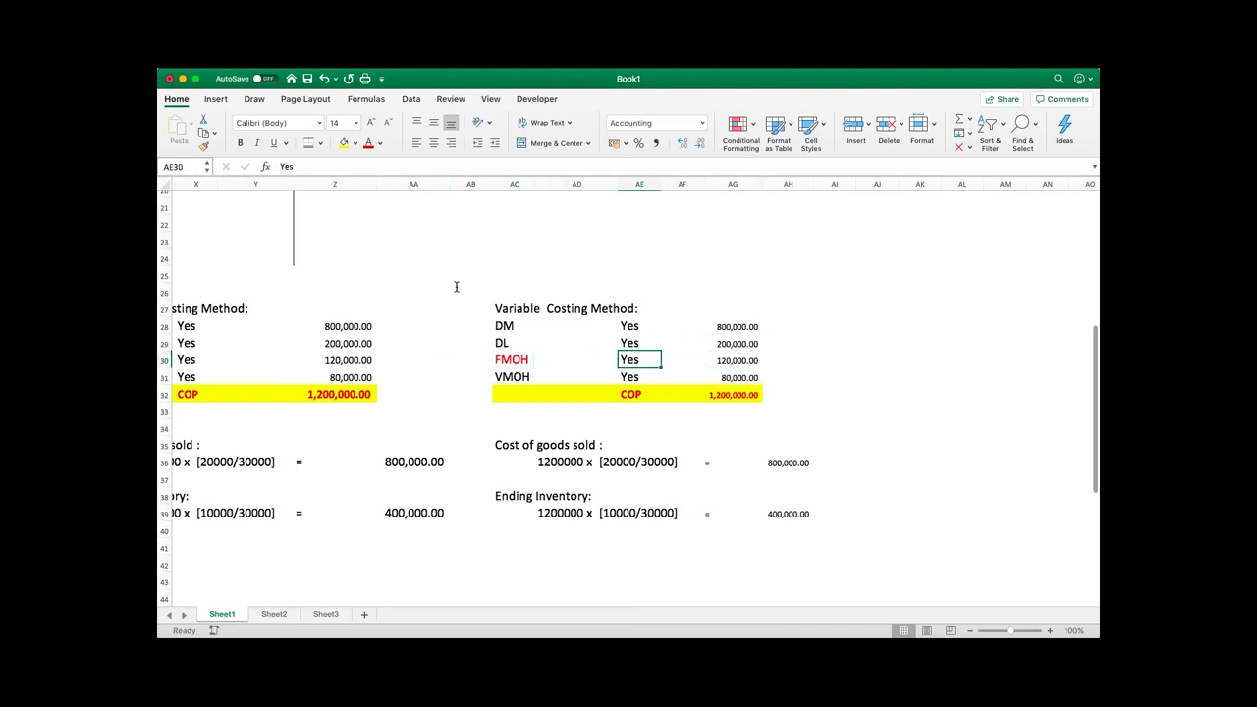
{"action": "key", "text": "Delete"}
{"action": "key", "text": "Down"}
{"action": "key", "text": "Right"}
{"action": "key", "text": "Right"}
{"action": "key", "text": "Up"}
{"action": "key", "text": "Delete"}
{"action": "key", "text": "Down"}
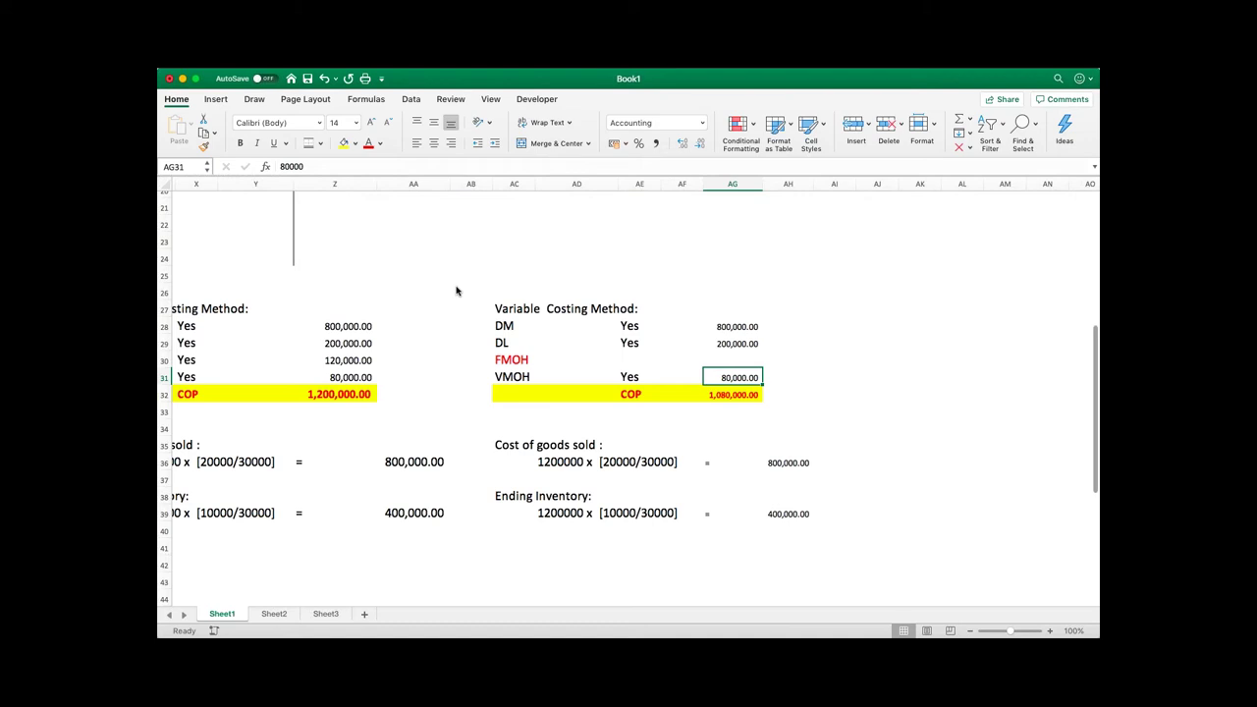
{"action": "key", "text": "Down"}
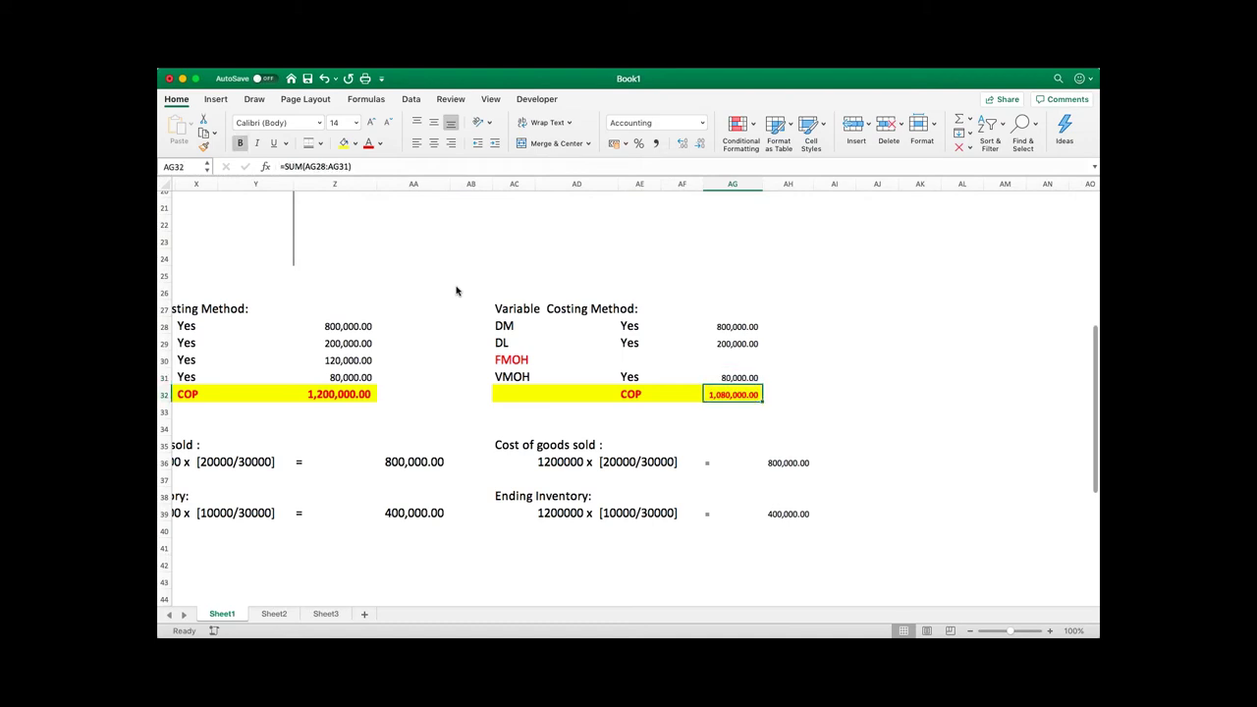
Move the variable costing equals signs and results for cost of goods sold and ending inventory from AG36:AH39 to AH36.
{"action": "scroll", "coordinate": [481, 388], "scroll_direction": "down", "scroll_amount": 4}
{"action": "scroll", "coordinate": [481, 388], "scroll_direction": "left", "scroll_amount": 1}
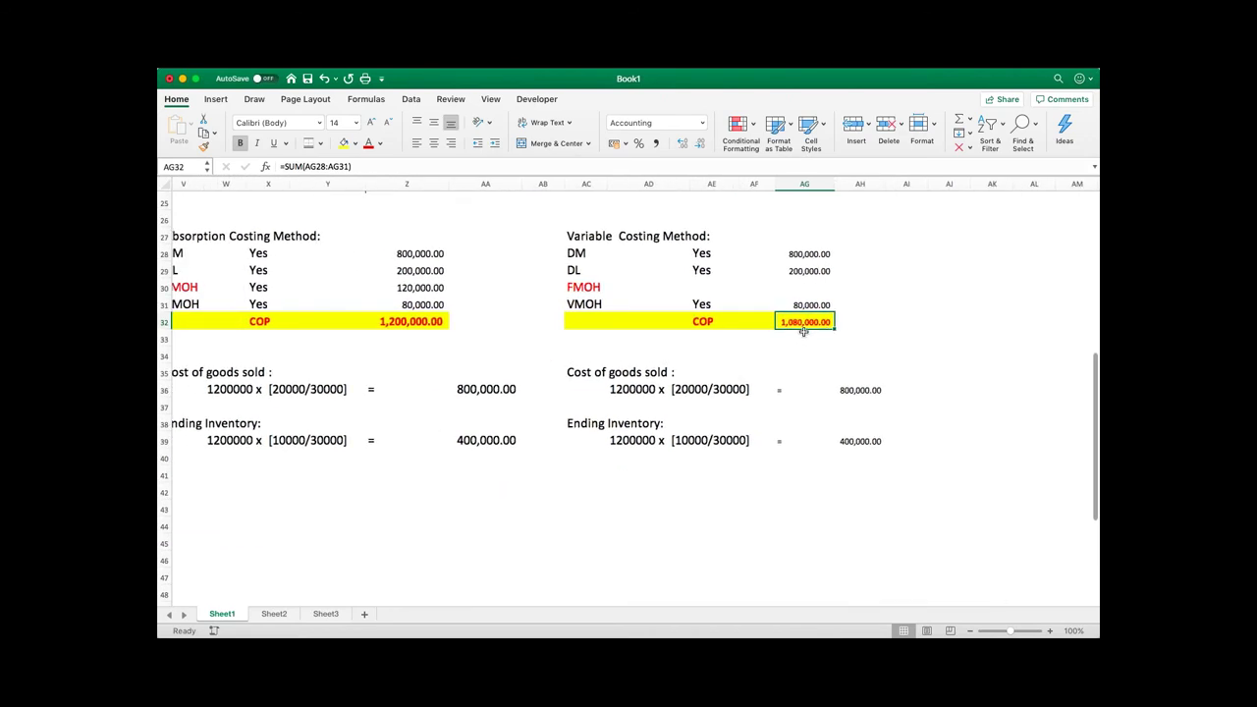
{"action": "double_click", "coordinate": [609, 390]}
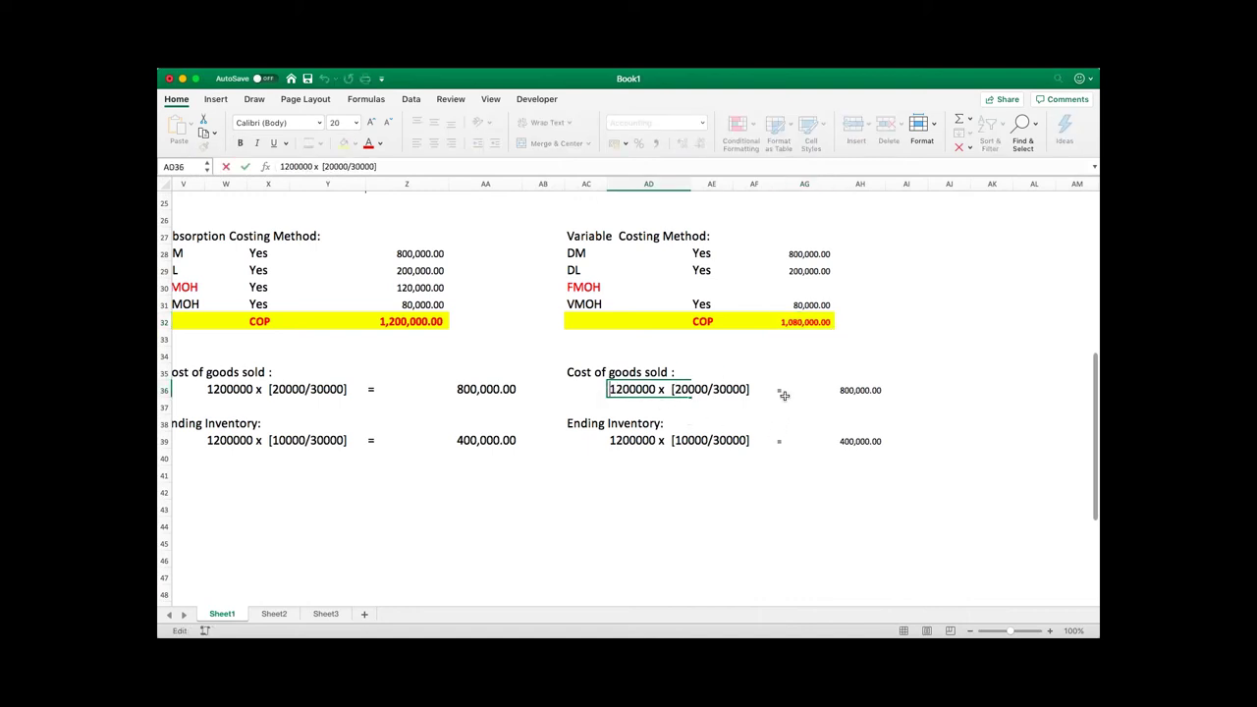
{"action": "left_click_drag", "start_coordinate": [783, 389], "coordinate": [869, 448]}
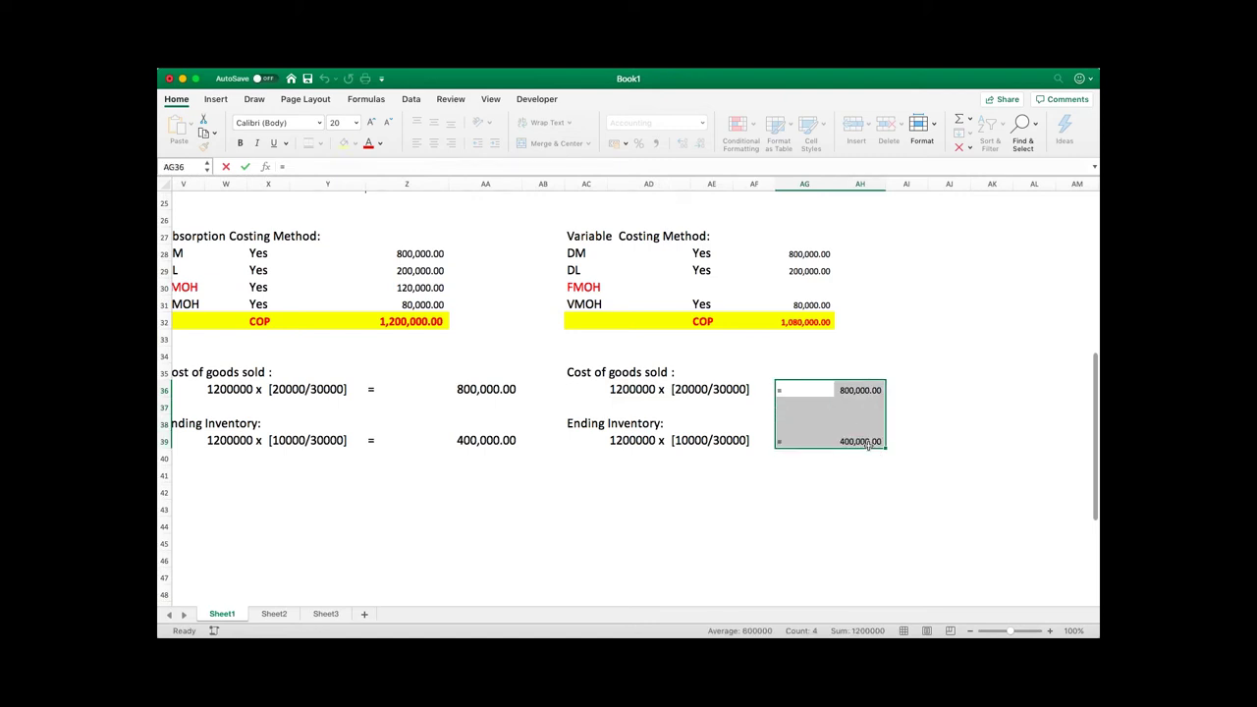
{"action": "key", "text": "super+c"}
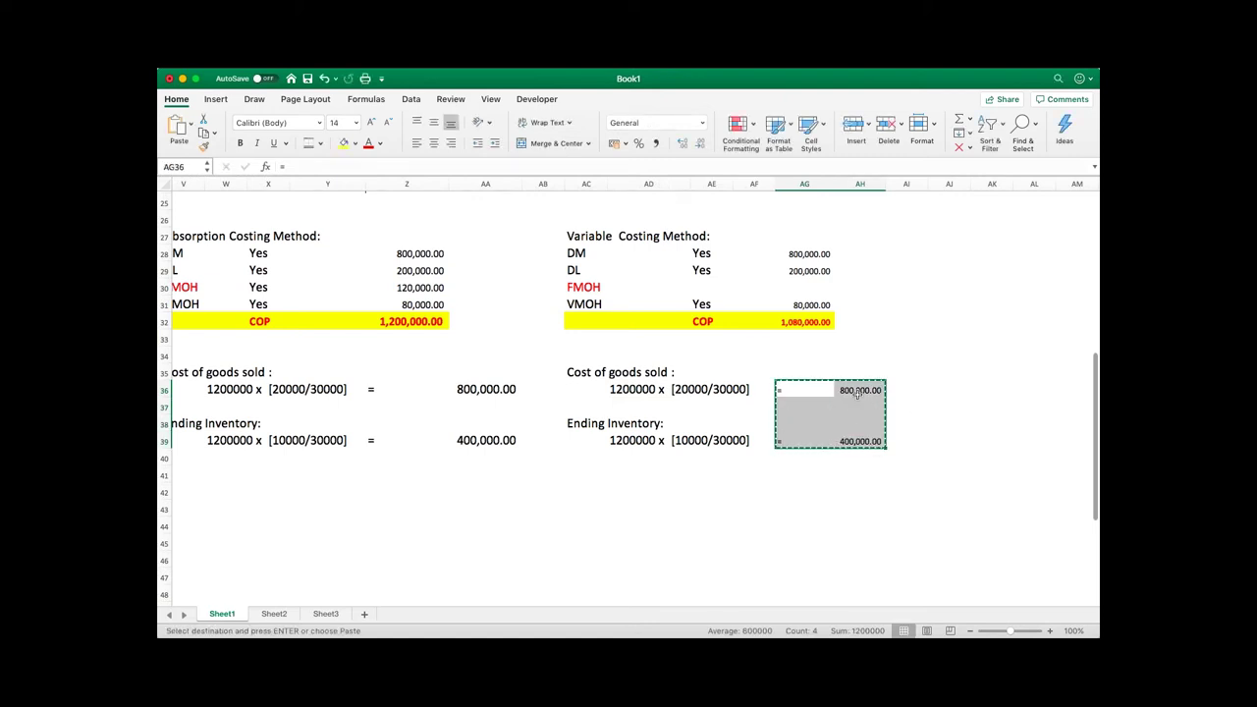
{"action": "left_click", "coordinate": [856, 393]}
{"action": "key", "text": "Return"}
{"action": "left_click", "coordinate": [805, 400]}
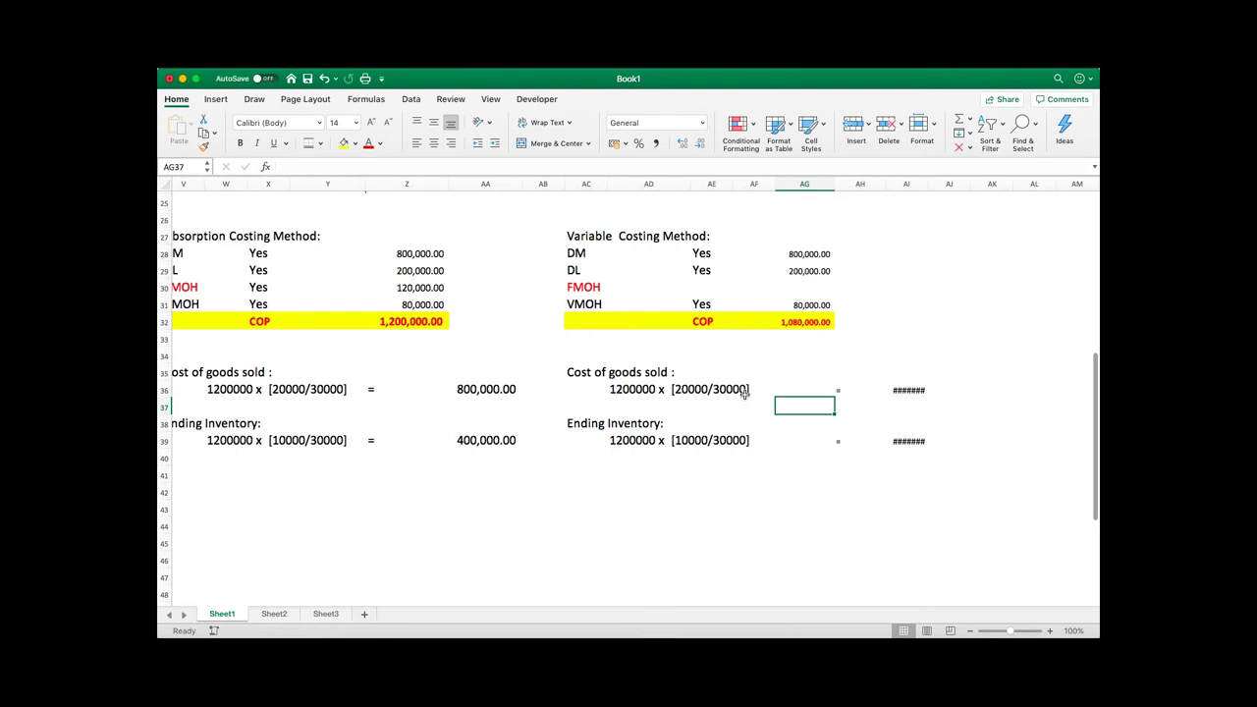
Change the variable costing cost of goods sold working in AD36 to "1080000 x [20000/30000] +120000".
{"action": "double_click", "coordinate": [626, 391]}
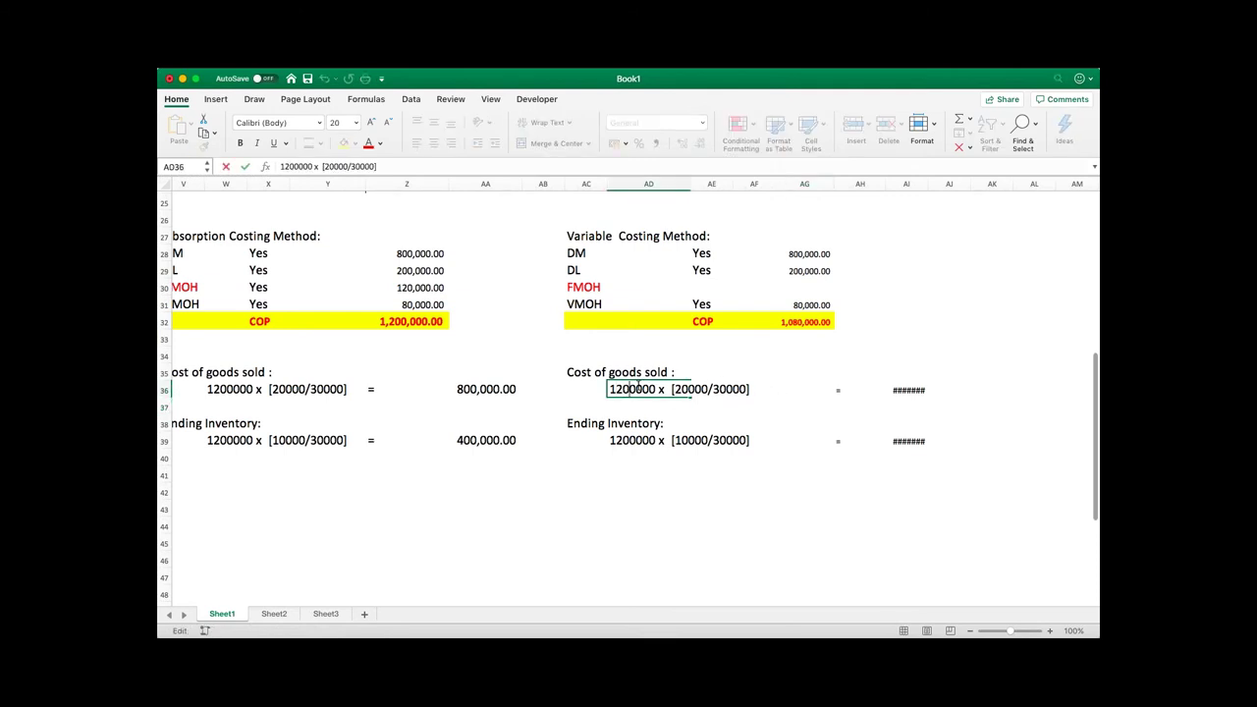
{"action": "key", "text": "BackSpace"}
{"action": "type", "text": "0"}
{"action": "key", "text": "Delete"}
{"action": "type", "text": "8"}
{"action": "type", "text": "0000"}
{"action": "key", "text": "Return"}
{"action": "key", "text": "Up"}
{"action": "key", "text": "Right"}
{"action": "key", "text": "Right"}
Colour only the "120000" portion of the cost of goods sold working in AD36 red.
{"action": "left_click", "coordinate": [616, 389]}
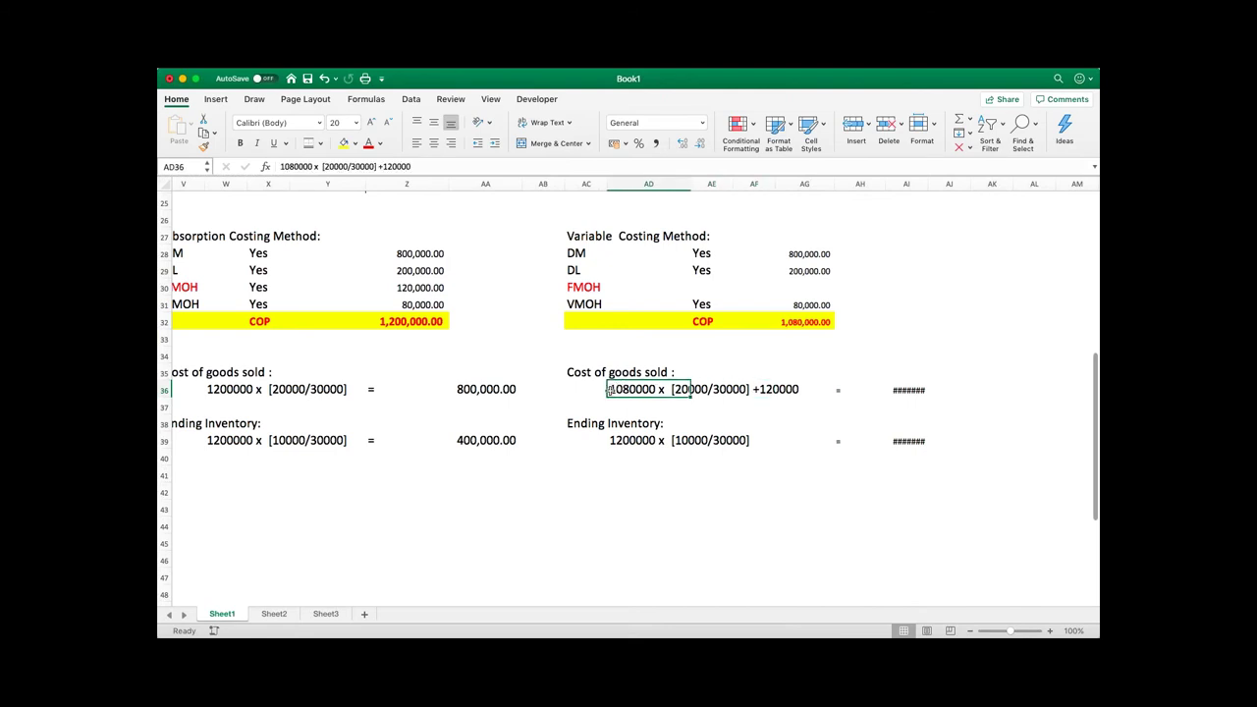
{"action": "left_click", "coordinate": [596, 412]}
{"action": "double_click", "coordinate": [615, 391]}
{"action": "left_click_drag", "start_coordinate": [760, 389], "coordinate": [793, 388]}
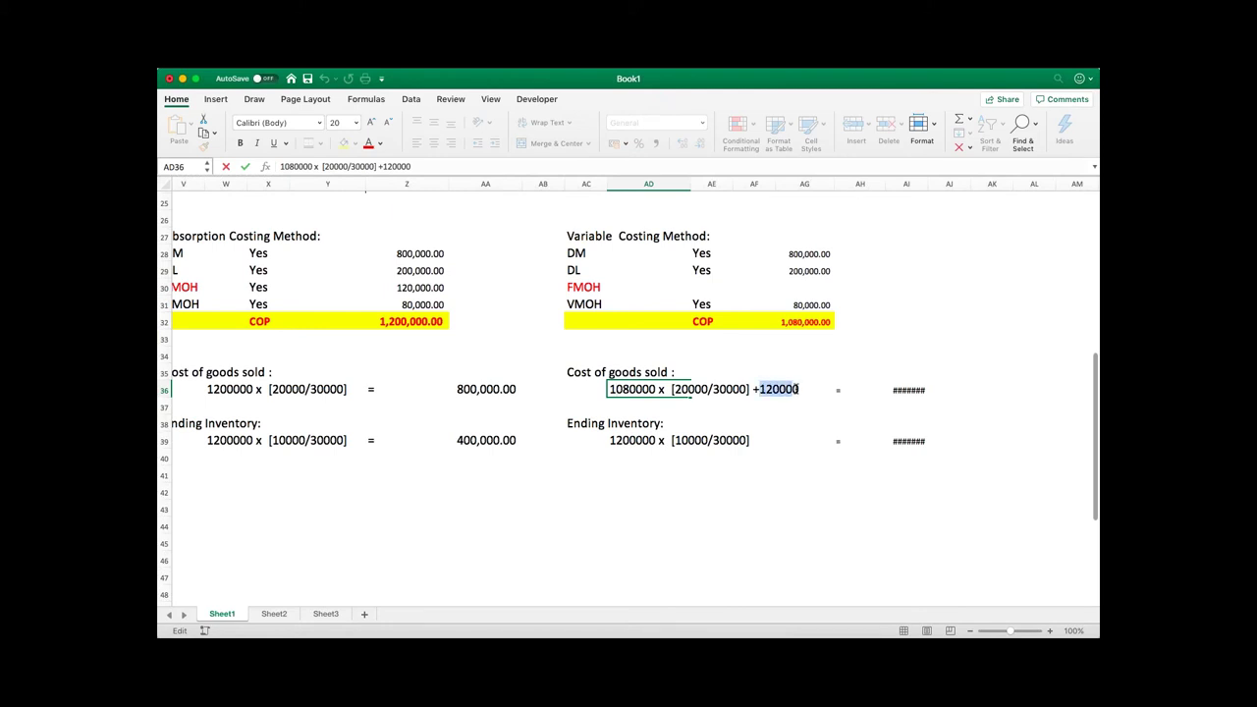
{"action": "left_click", "coordinate": [365, 145]}
{"action": "left_click", "coordinate": [755, 440]}
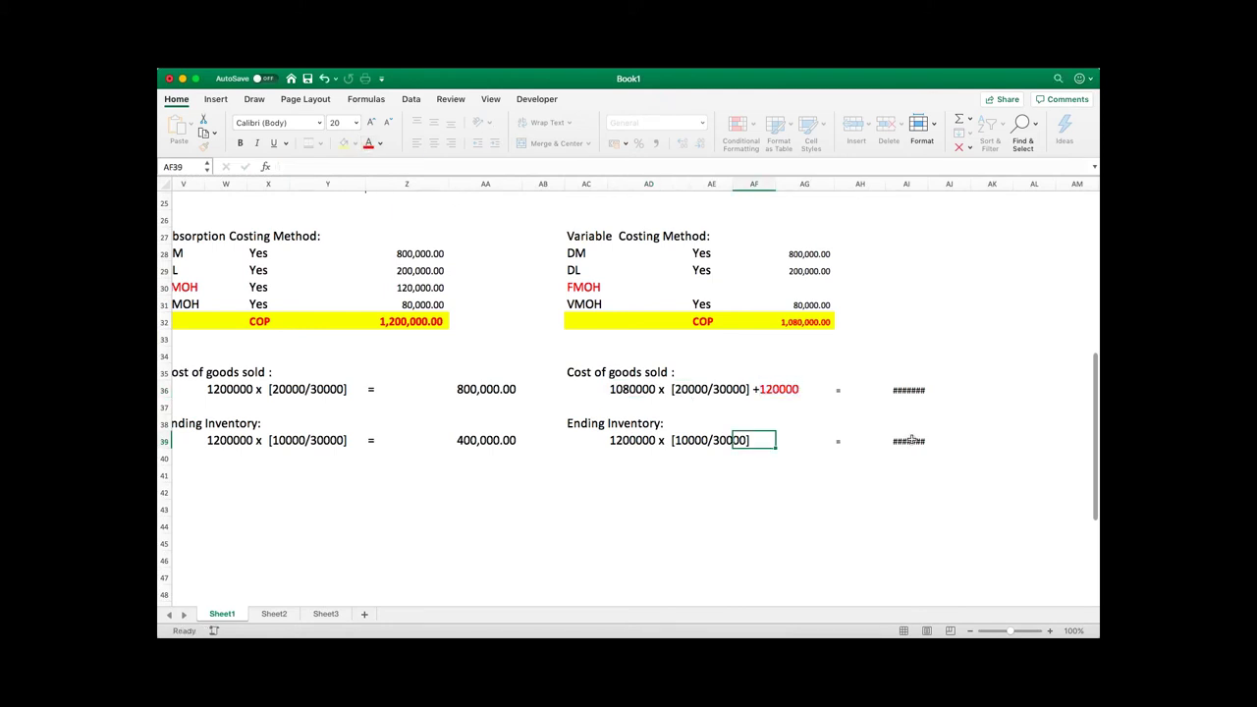
Enter the formula =108000/30000*2000+120000 as the variable costing cost of goods sold result in AI36.
{"action": "left_click", "coordinate": [909, 391]}
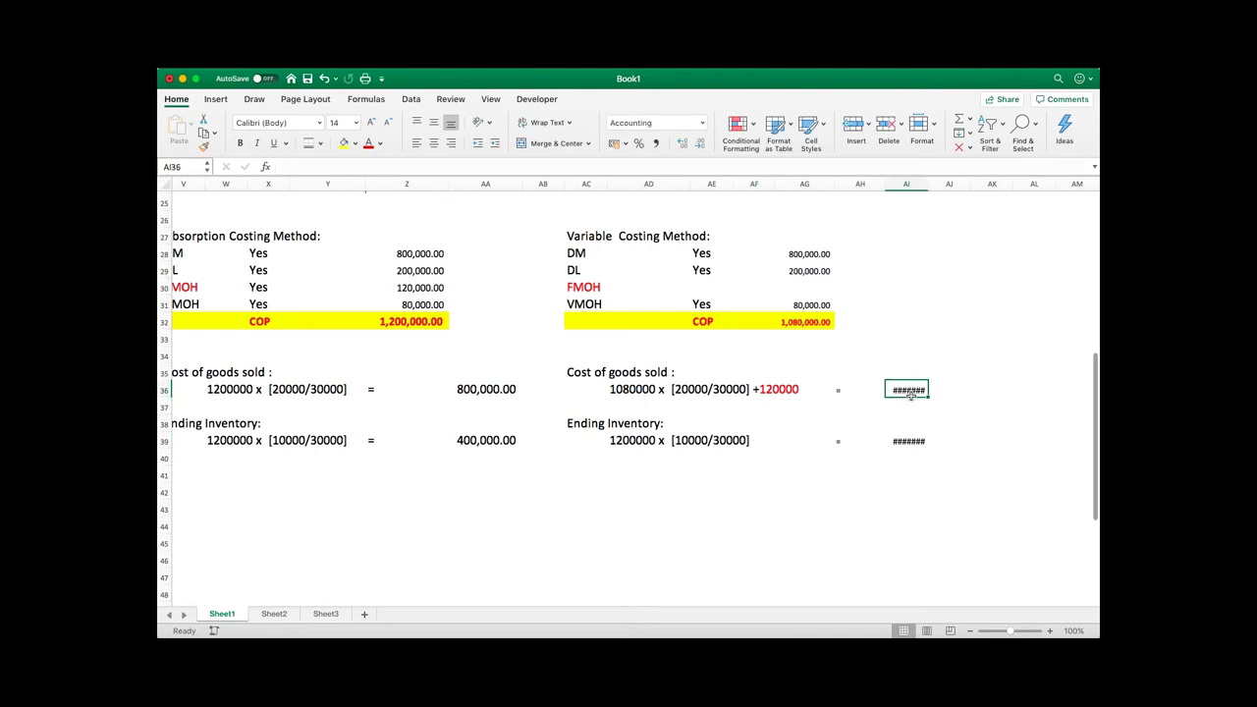
{"action": "type", "text": "="}
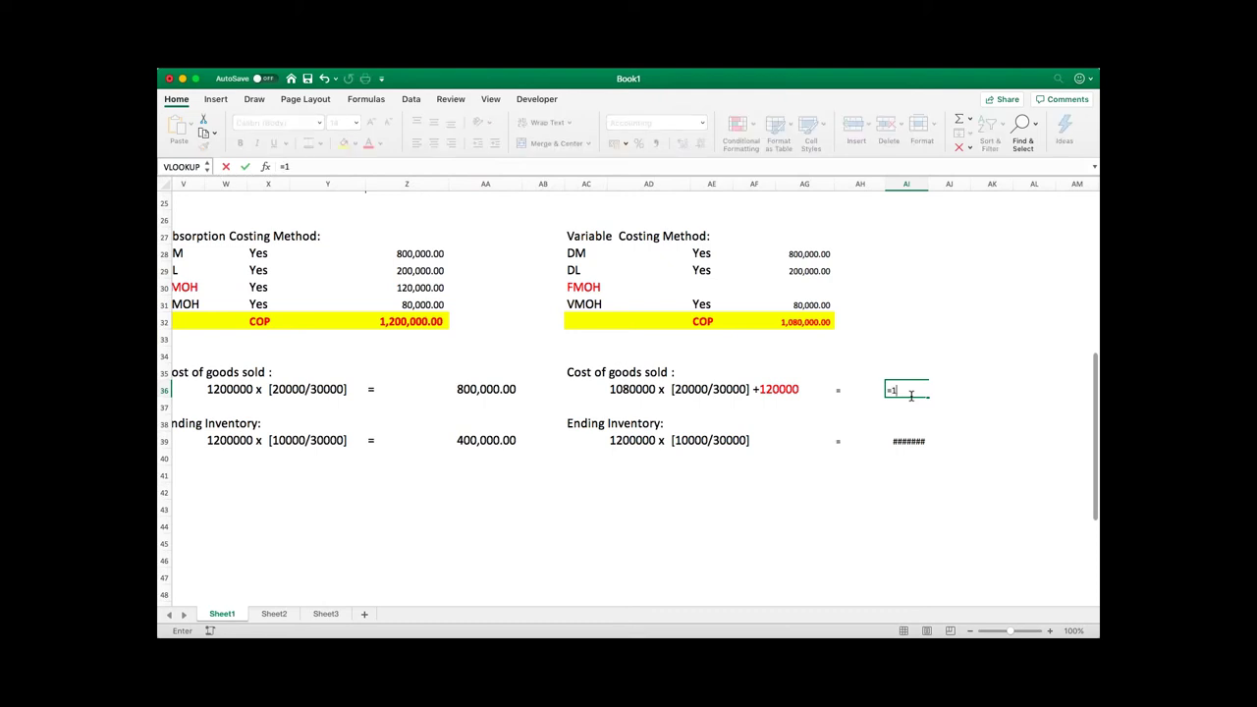
{"action": "type", "text": "108000/30000*2000+"}
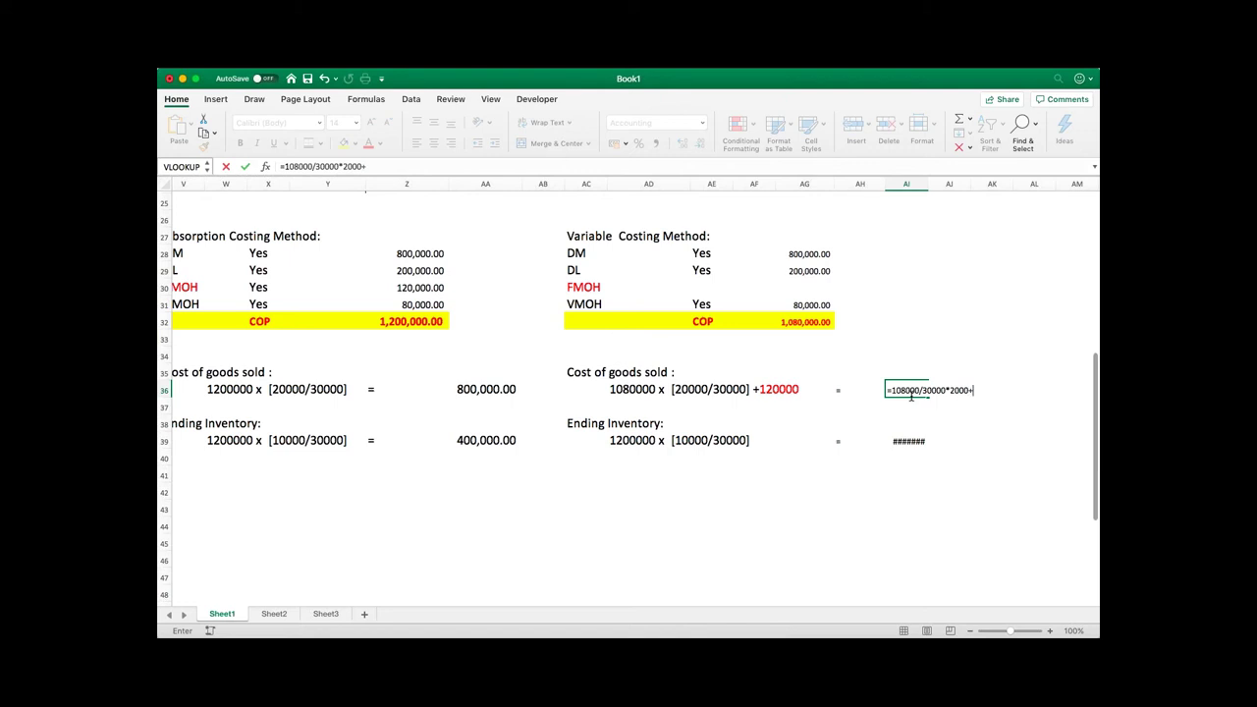
{"action": "type", "text": "120000"}
{"action": "key", "text": "Return"}
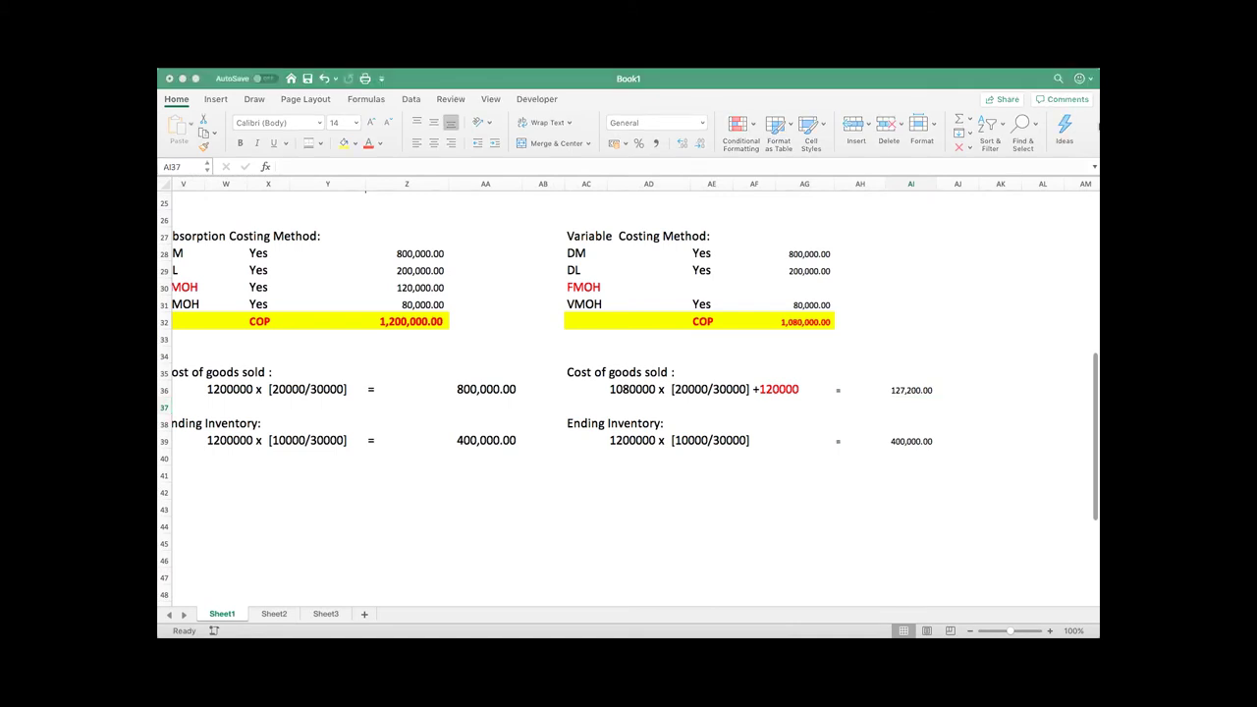
Correct the missing zeros in the AI36 formula so it reads =1080000/30000*20000+120000.
{"action": "left_click", "coordinate": [913, 406]}
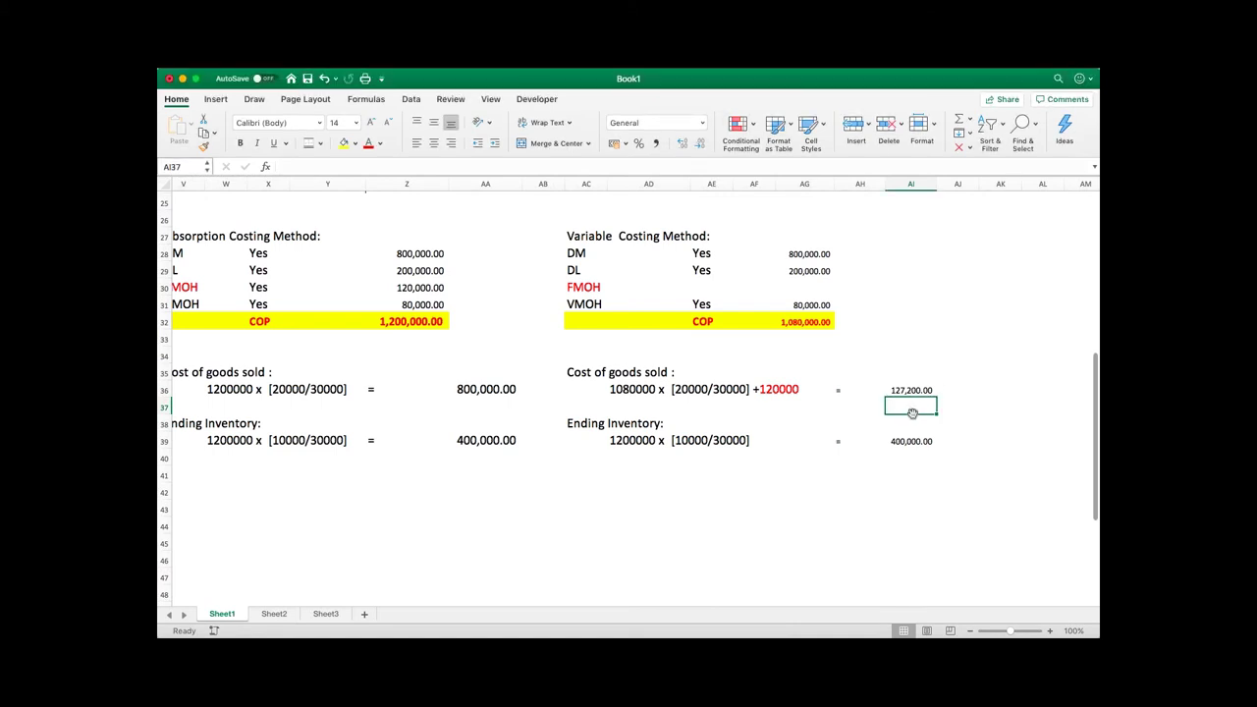
{"action": "left_click", "coordinate": [913, 391]}
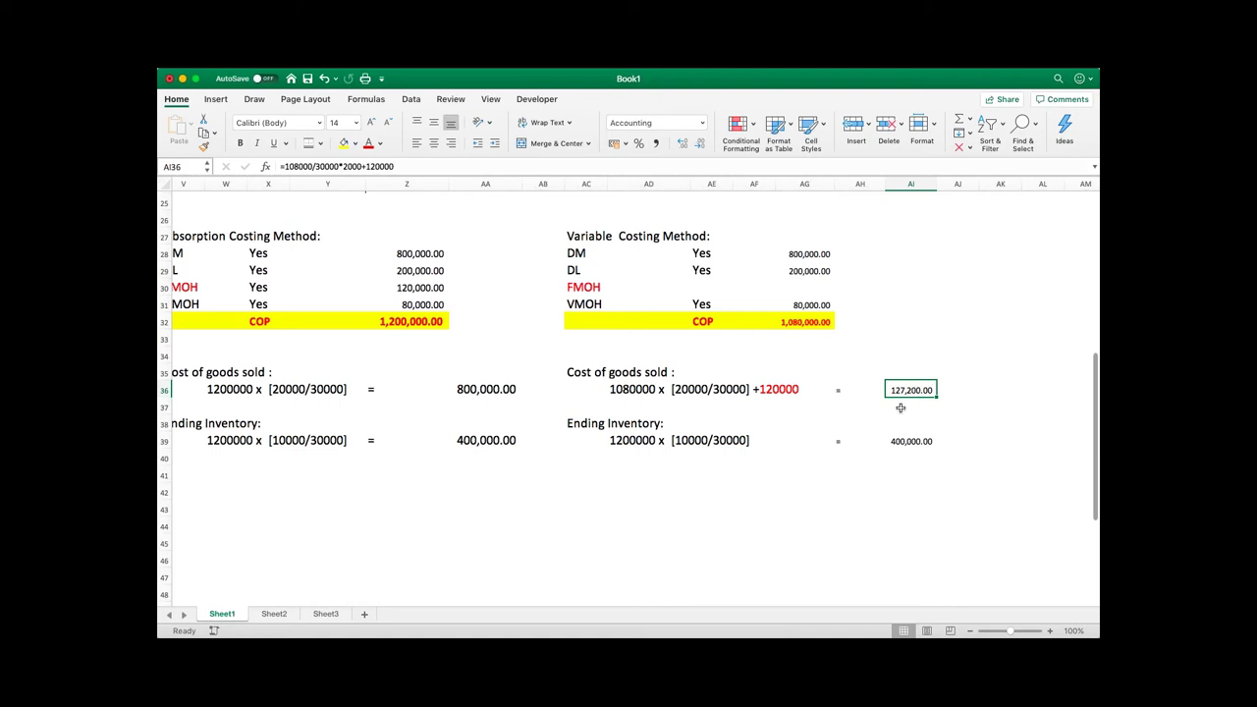
{"action": "double_click", "coordinate": [914, 390]}
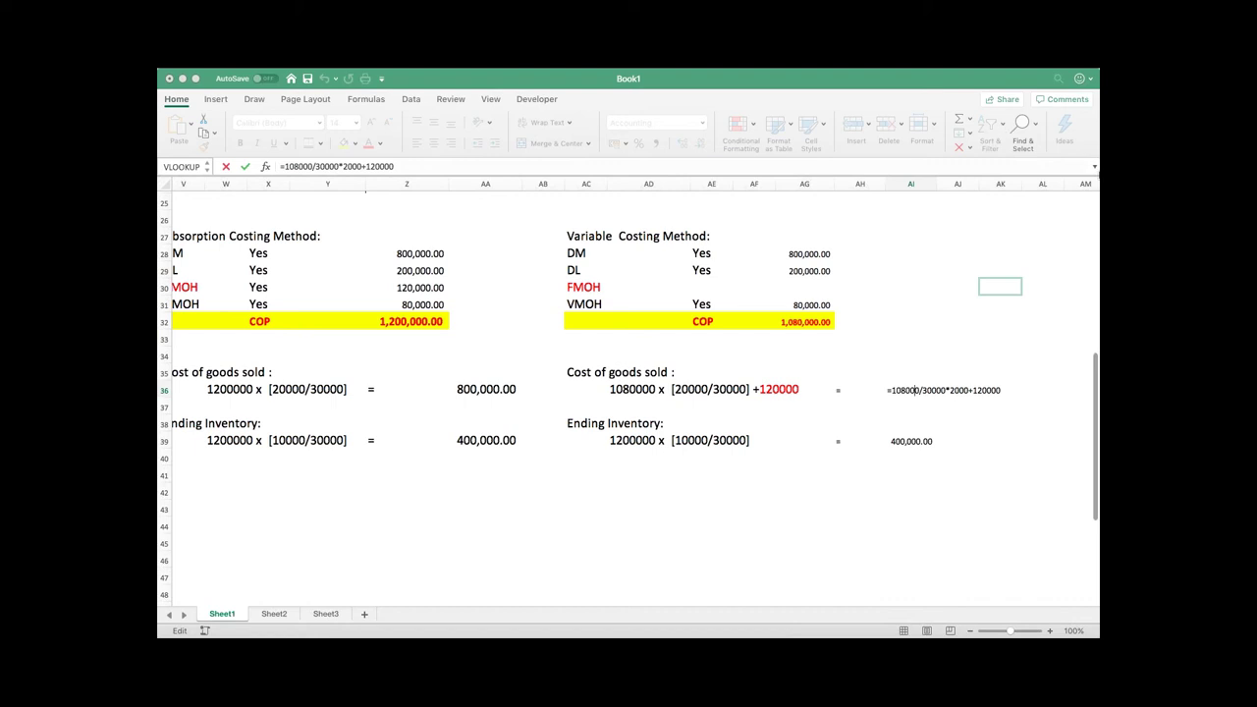
{"action": "left_click", "coordinate": [951, 395]}
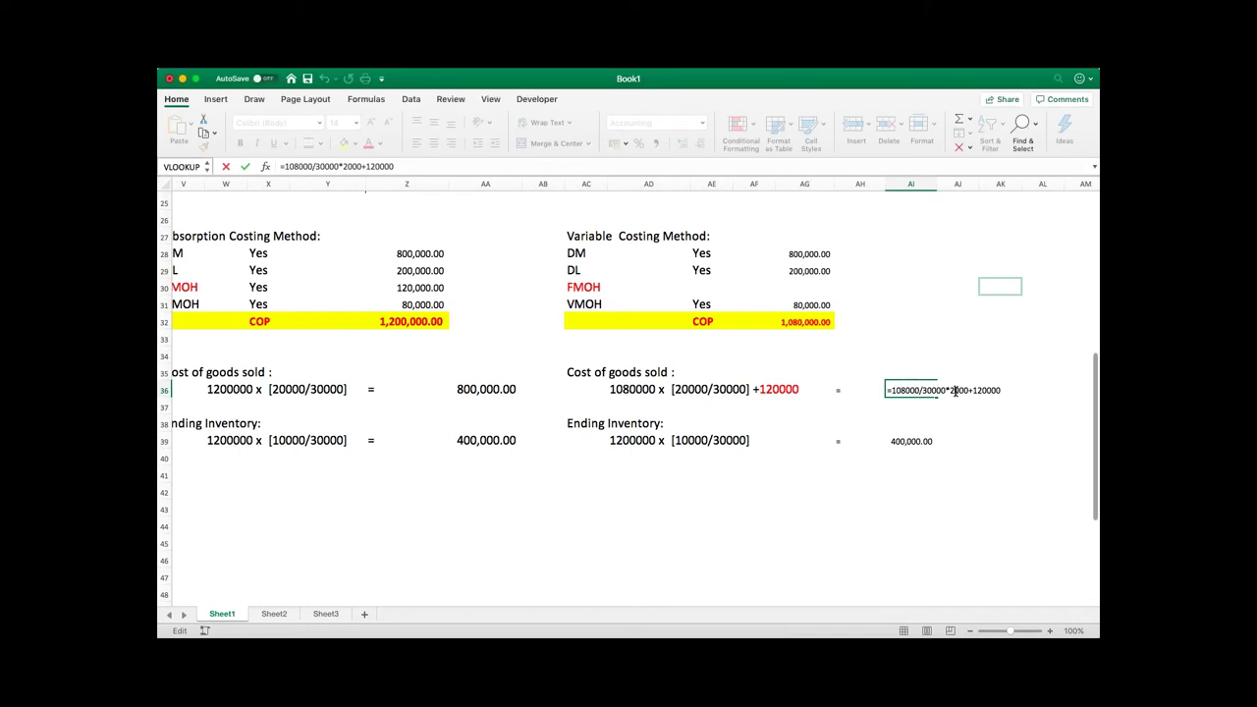
{"action": "type", "text": "0"}
{"action": "key", "text": "Return"}
{"action": "left_click", "coordinate": [911, 391]}
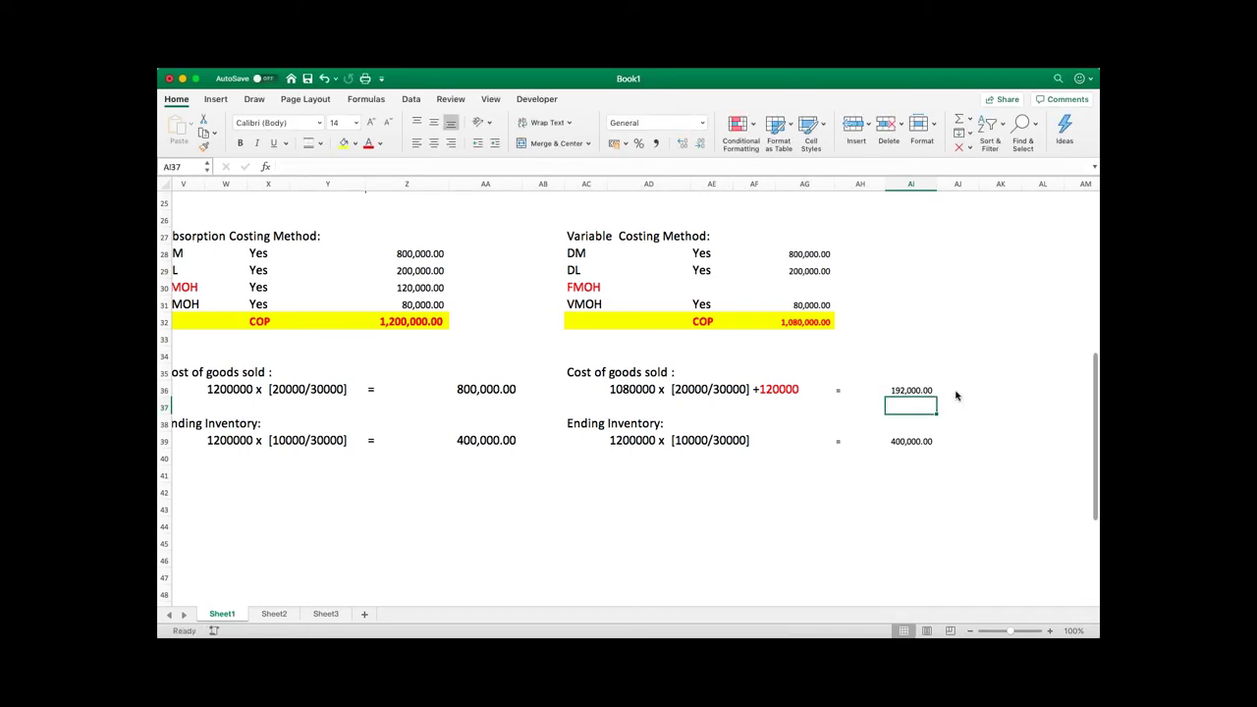
{"action": "double_click", "coordinate": [915, 390]}
{"action": "left_click_drag", "start_coordinate": [917, 391], "coordinate": [894, 397]}
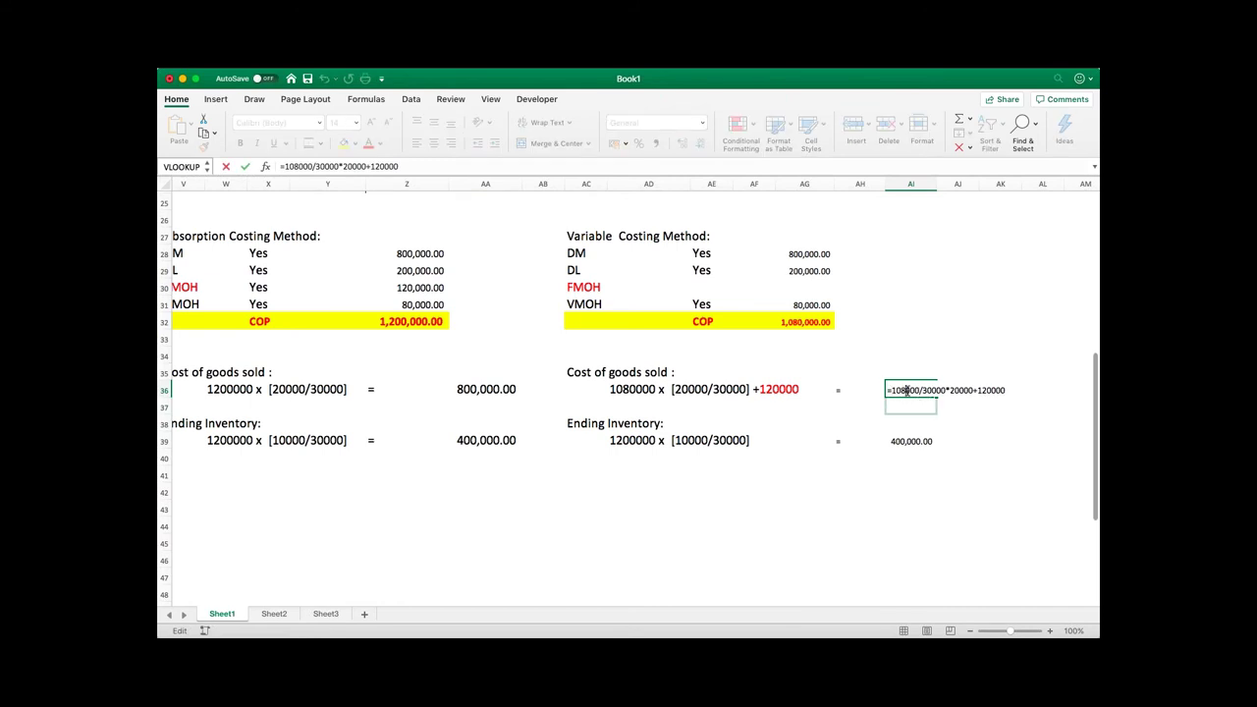
{"action": "type", "text": "0"}
{"action": "key", "text": "Return"}
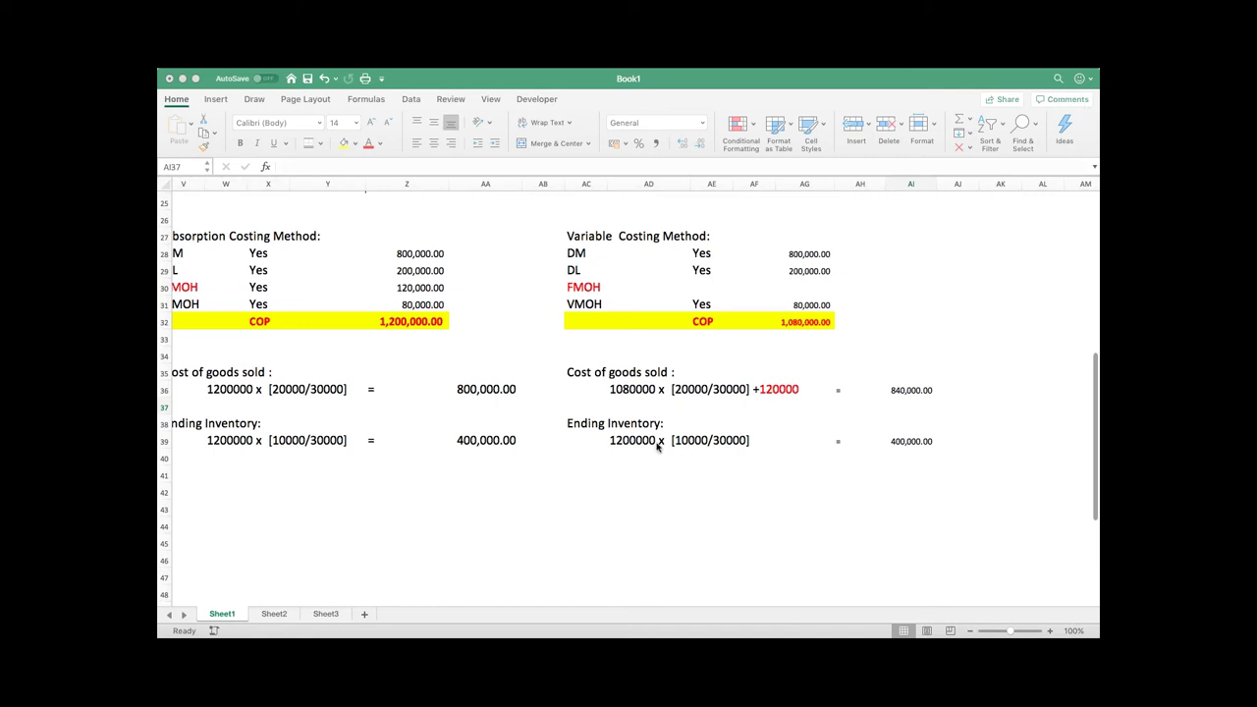
Change the variable costing ending inventory working in AD39 to "1080000 x [10000/30000]".
{"action": "double_click", "coordinate": [624, 446]}
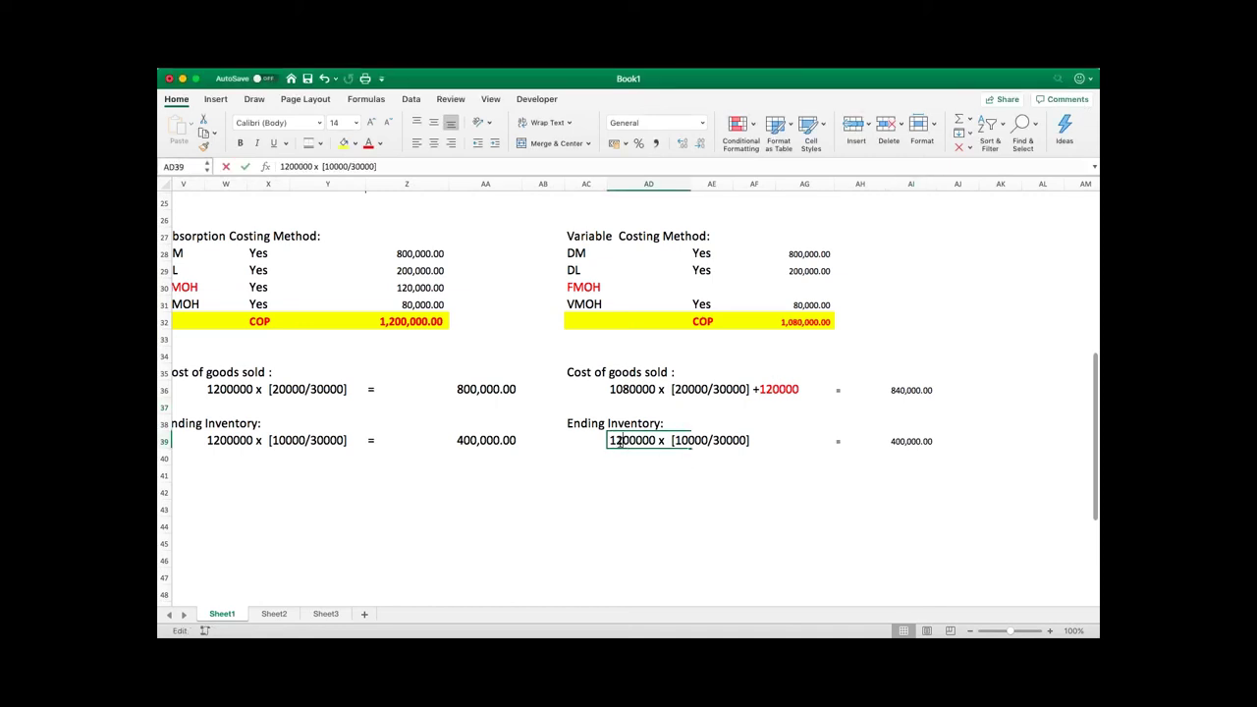
{"action": "key", "text": "BackSpace"}
{"action": "type", "text": "08"}
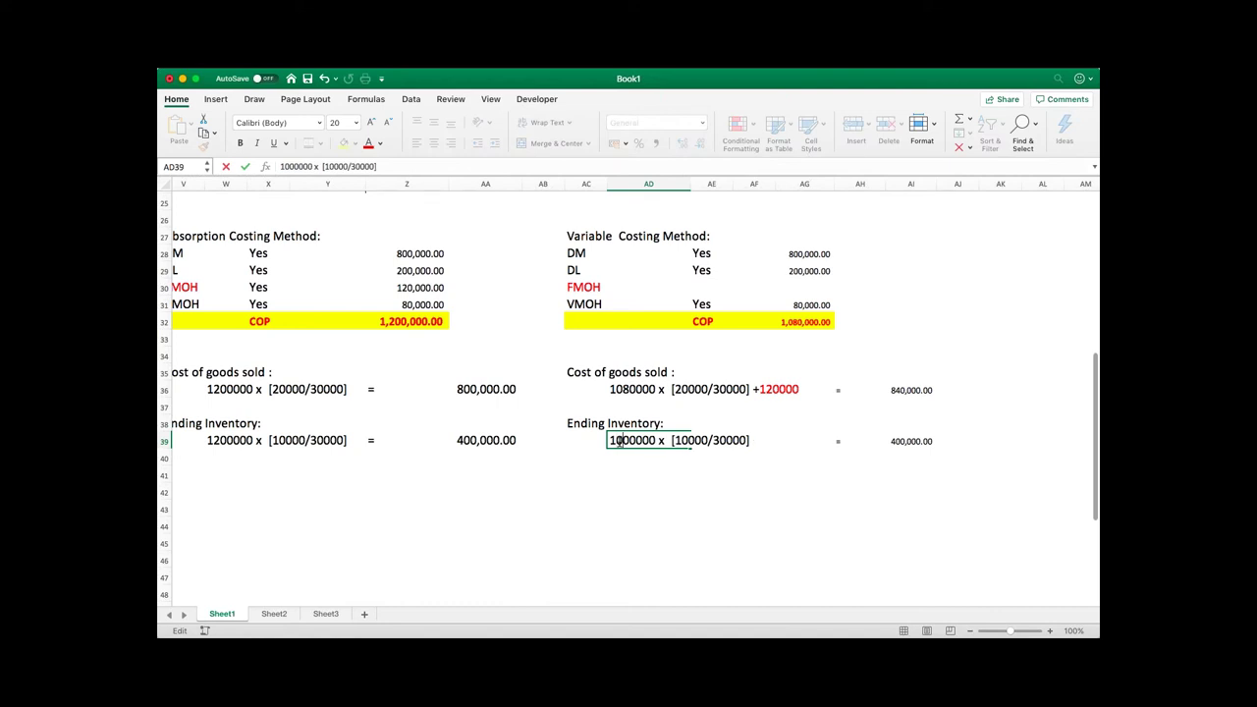
{"action": "key", "text": "Delete"}
{"action": "left_click", "coordinate": [758, 459]}
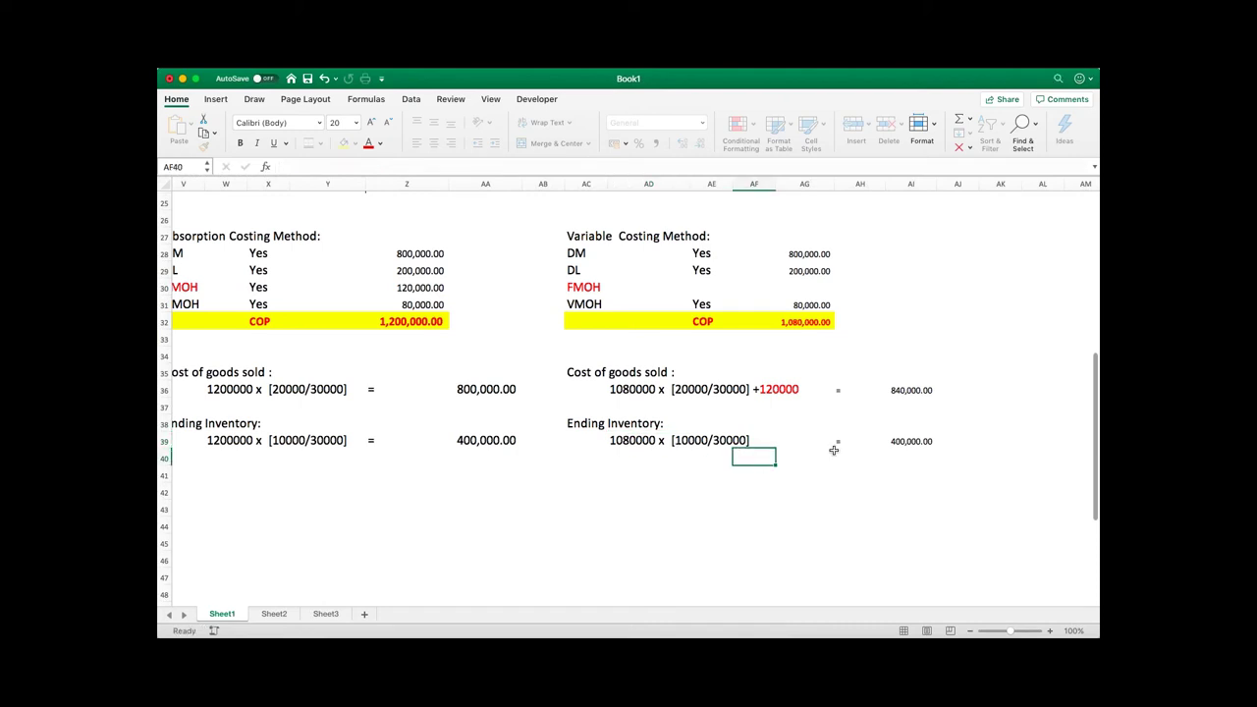
Update the variable costing ending inventory formula in AI39 to =1080000/30000*10000.
{"action": "double_click", "coordinate": [910, 443]}
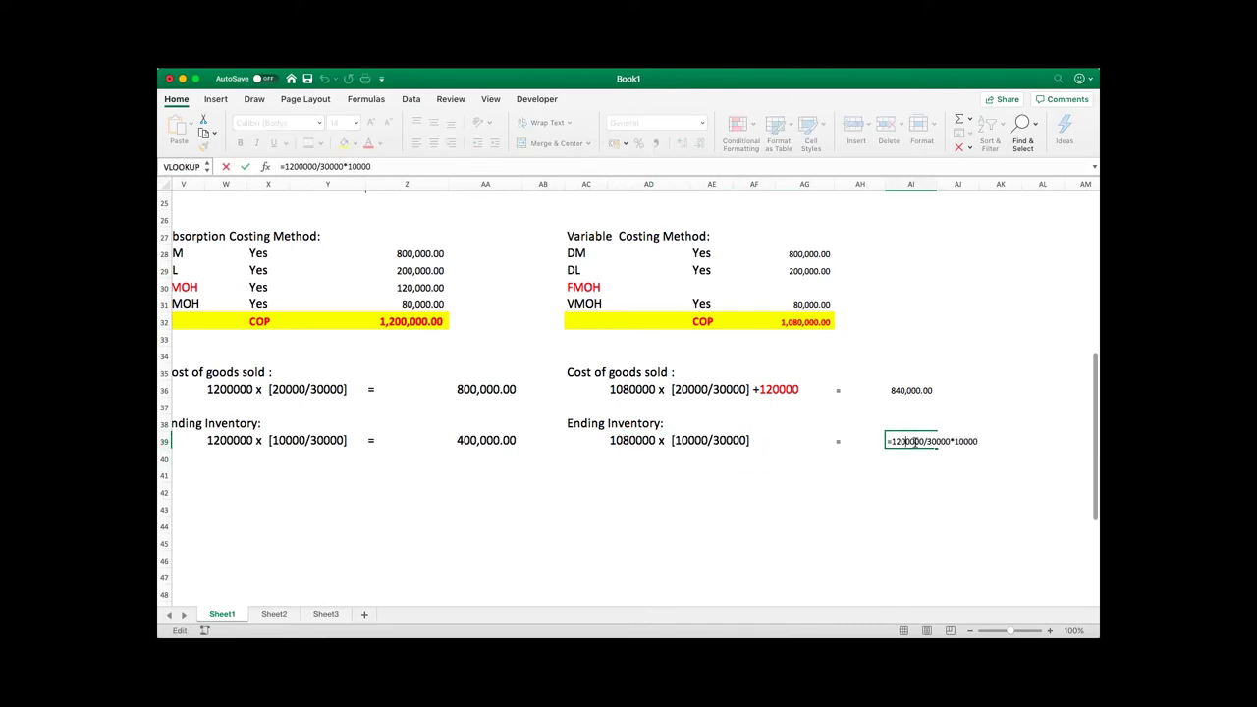
{"action": "key", "text": "BackSpace"}
{"action": "type", "text": "0"}
{"action": "key", "text": "Return"}
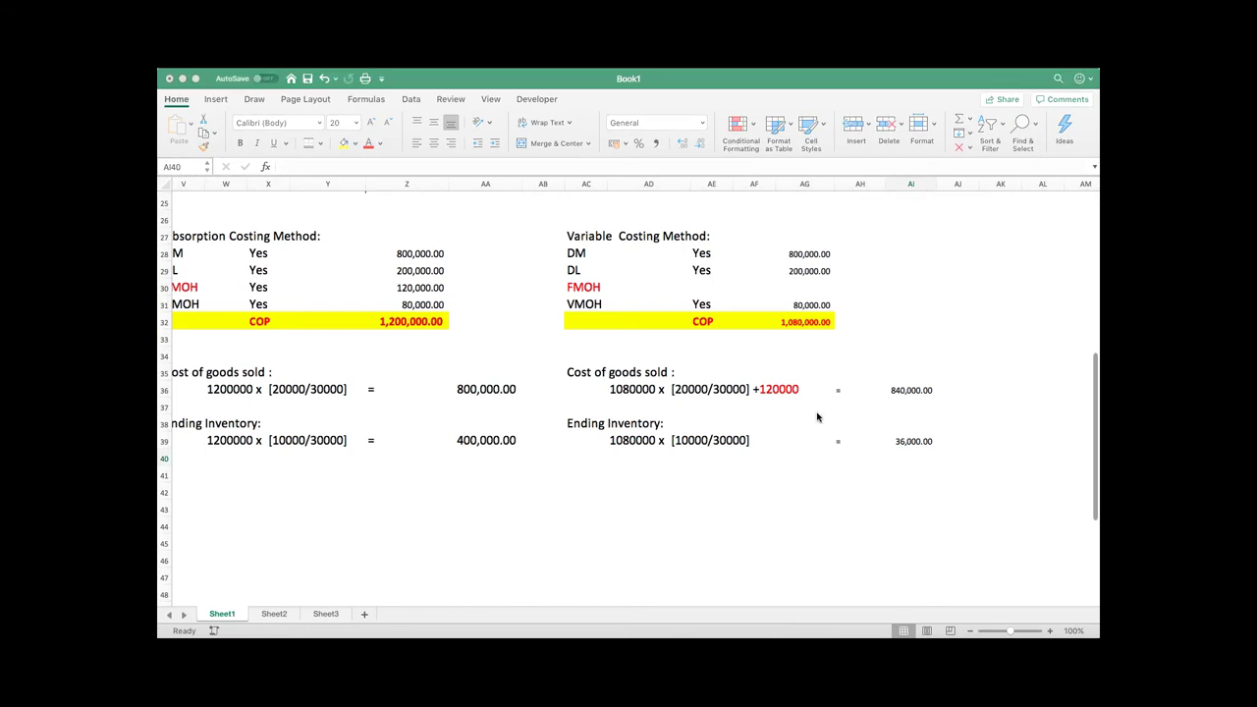
{"action": "left_click", "coordinate": [912, 441]}
{"action": "double_click", "coordinate": [916, 441]}
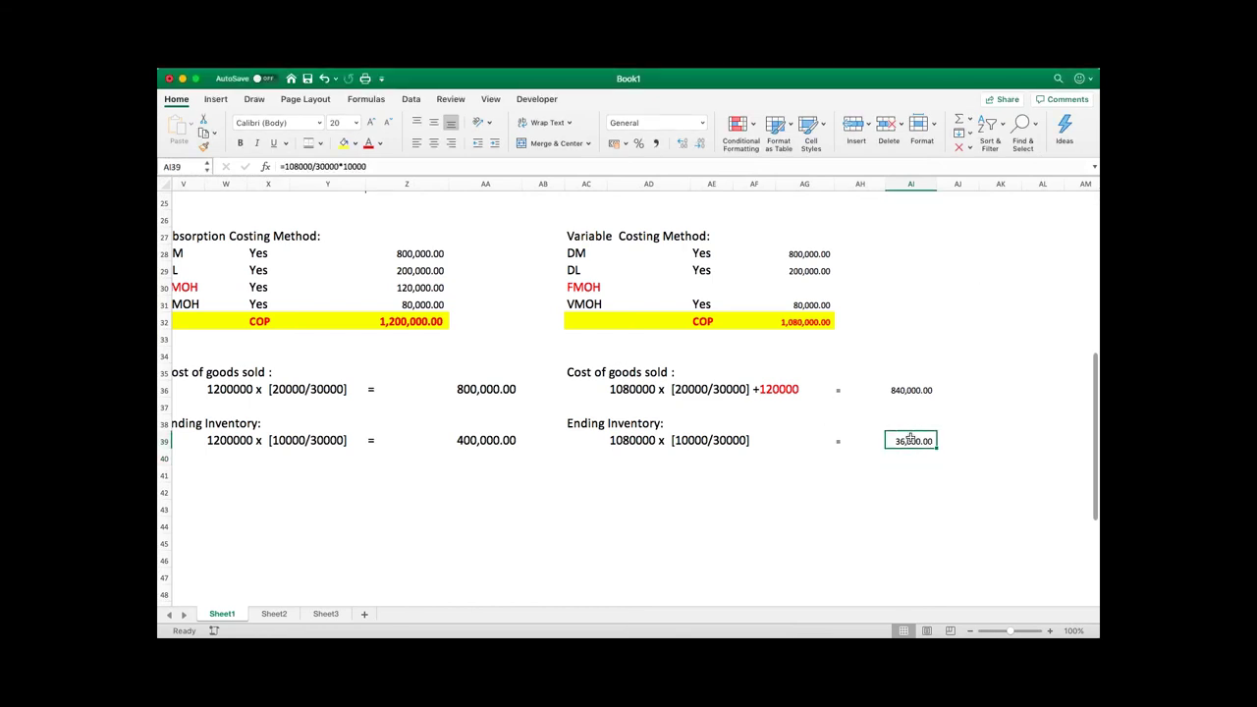
{"action": "left_click", "coordinate": [908, 441]}
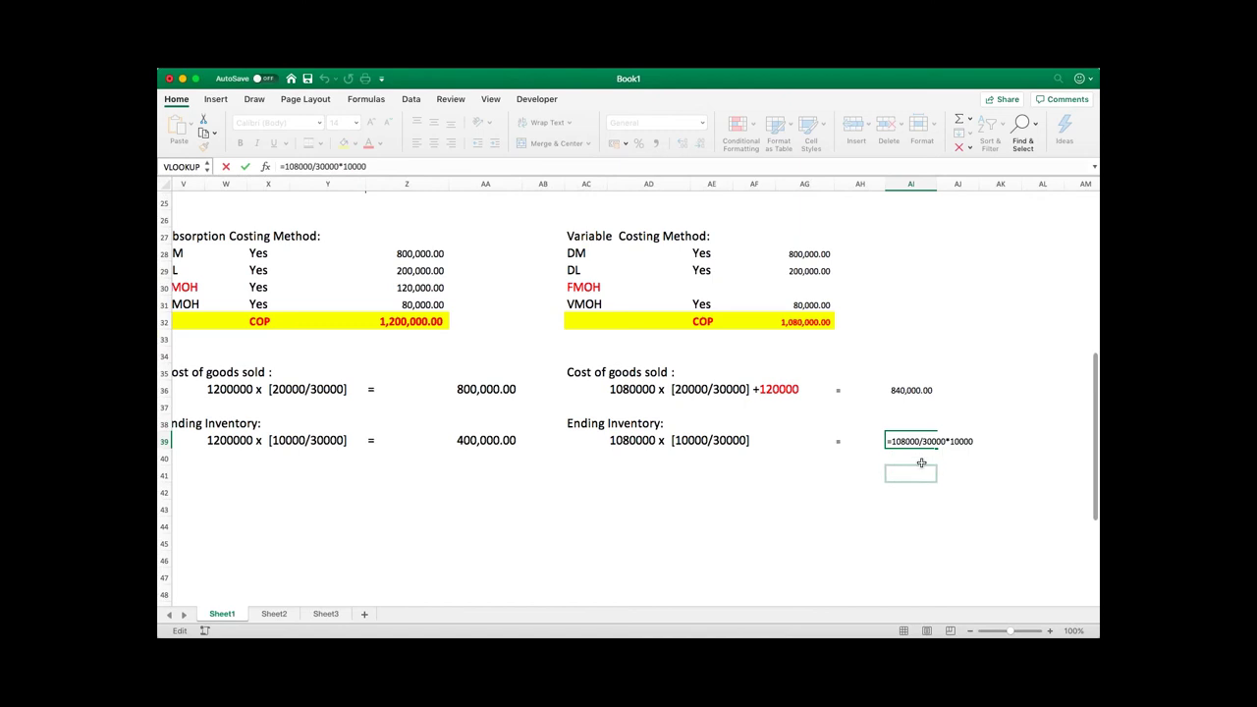
{"action": "type", "text": "0"}
{"action": "key", "text": "Return"}
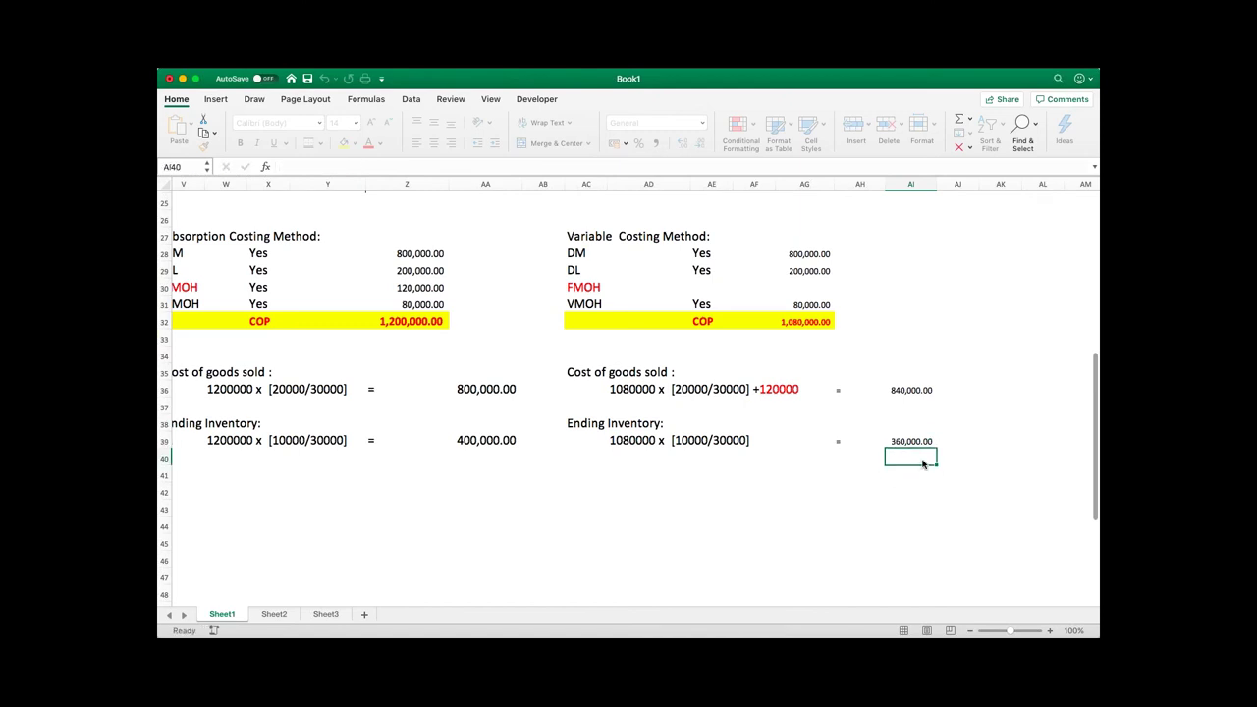
Select the variable costing results in AI36:AI39 to check the sum of cost of goods sold and ending inventory.
{"action": "key", "text": "Up"}
{"action": "key", "text": "Up"}
{"action": "key", "text": "Up"}
{"action": "key", "text": "Up"}
{"action": "key", "text": "Down"}
{"action": "key", "text": "Up"}
{"action": "key", "text": "shift+Down"}
{"action": "key", "text": "shift+Down"}
{"action": "key", "text": "shift+Down"}
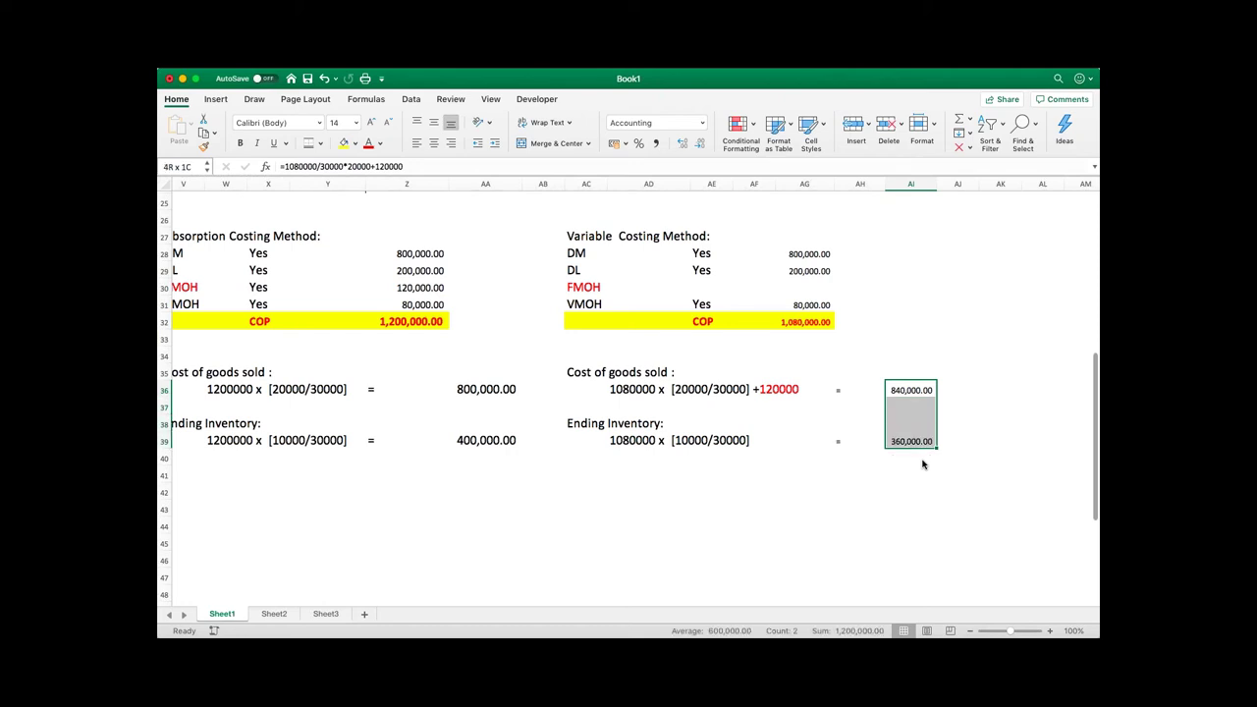
Copy the absorption costing income statement in AA4:AD12 to AG4, under the variable costing heading.
{"action": "scroll", "coordinate": [847, 487], "scroll_direction": "up", "scroll_amount": 3}
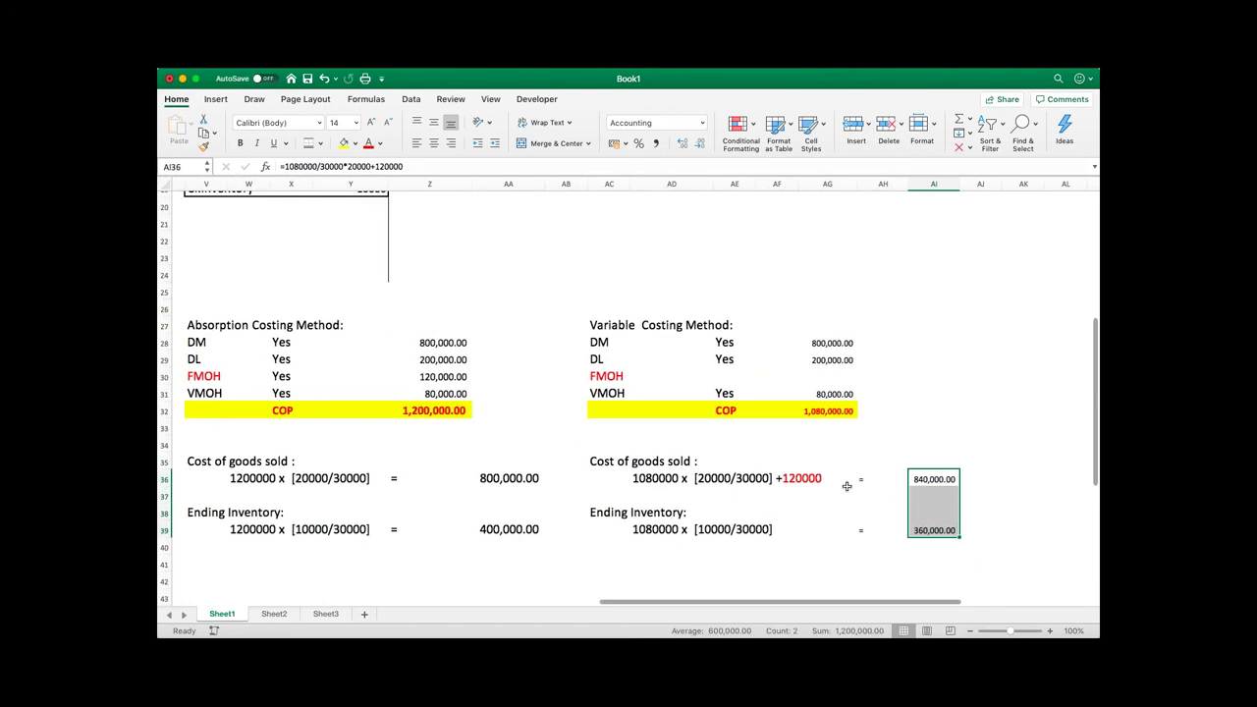
{"action": "scroll", "coordinate": [847, 486], "scroll_direction": "up", "scroll_amount": 10}
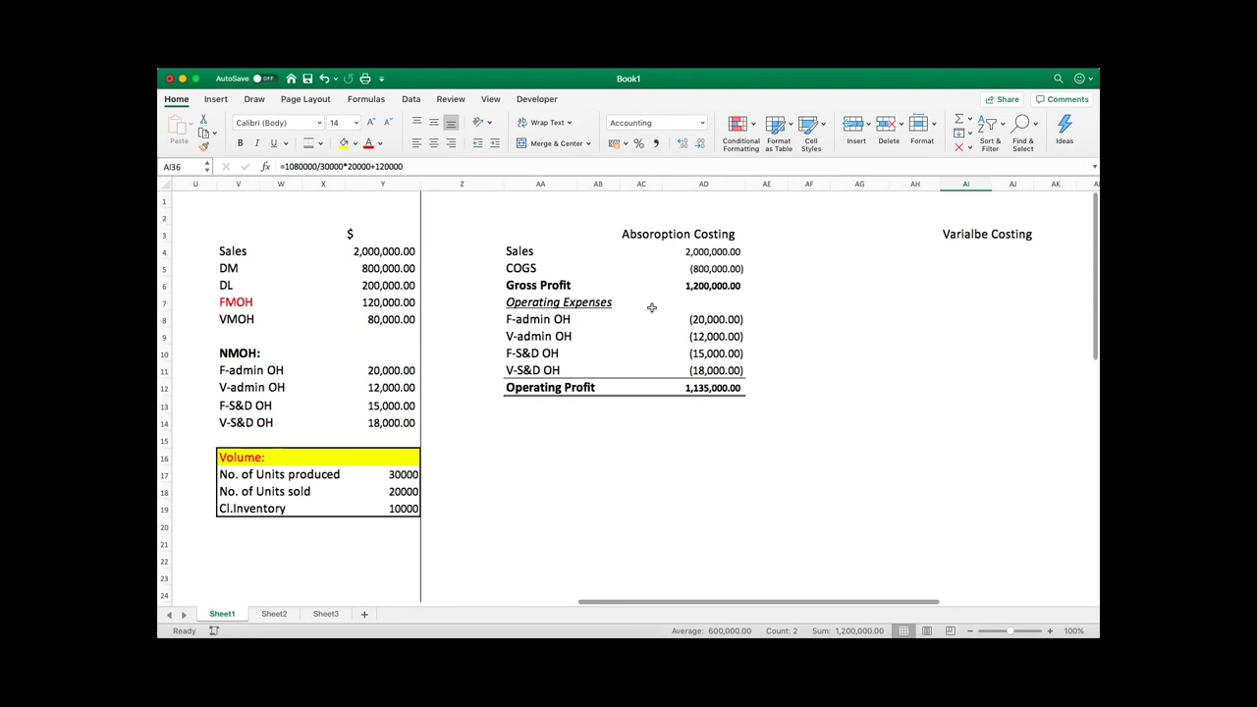
{"action": "left_click_drag", "start_coordinate": [521, 251], "coordinate": [739, 388]}
{"action": "key", "text": "super+c"}
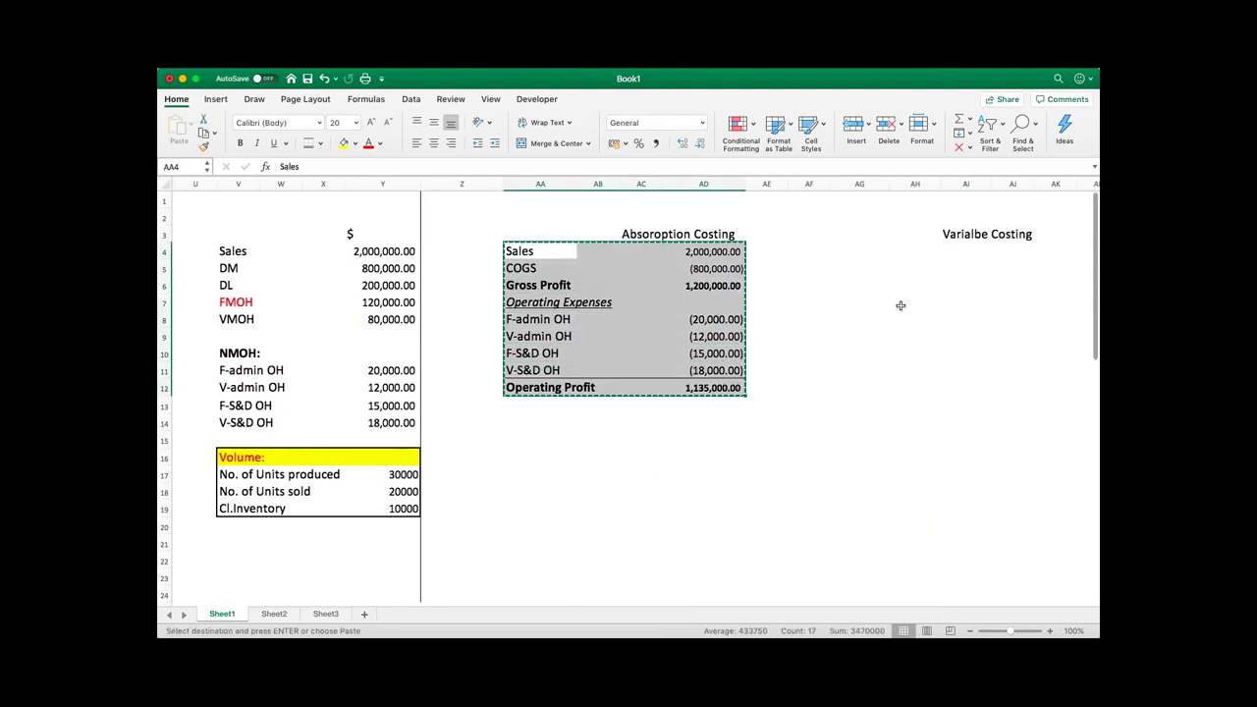
{"action": "scroll", "coordinate": [898, 303], "scroll_direction": "right", "scroll_amount": 5}
{"action": "left_click", "coordinate": [586, 247]}
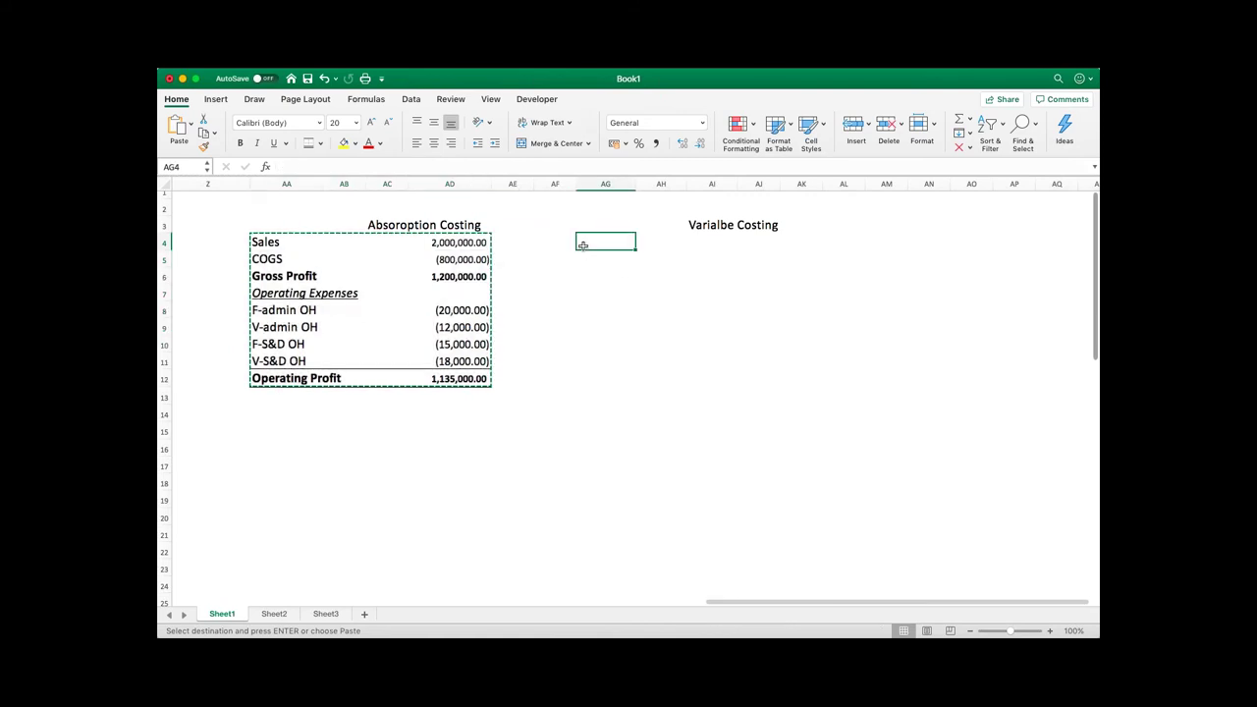
{"action": "key", "text": "super+v"}
{"action": "left_click", "coordinate": [601, 293]}
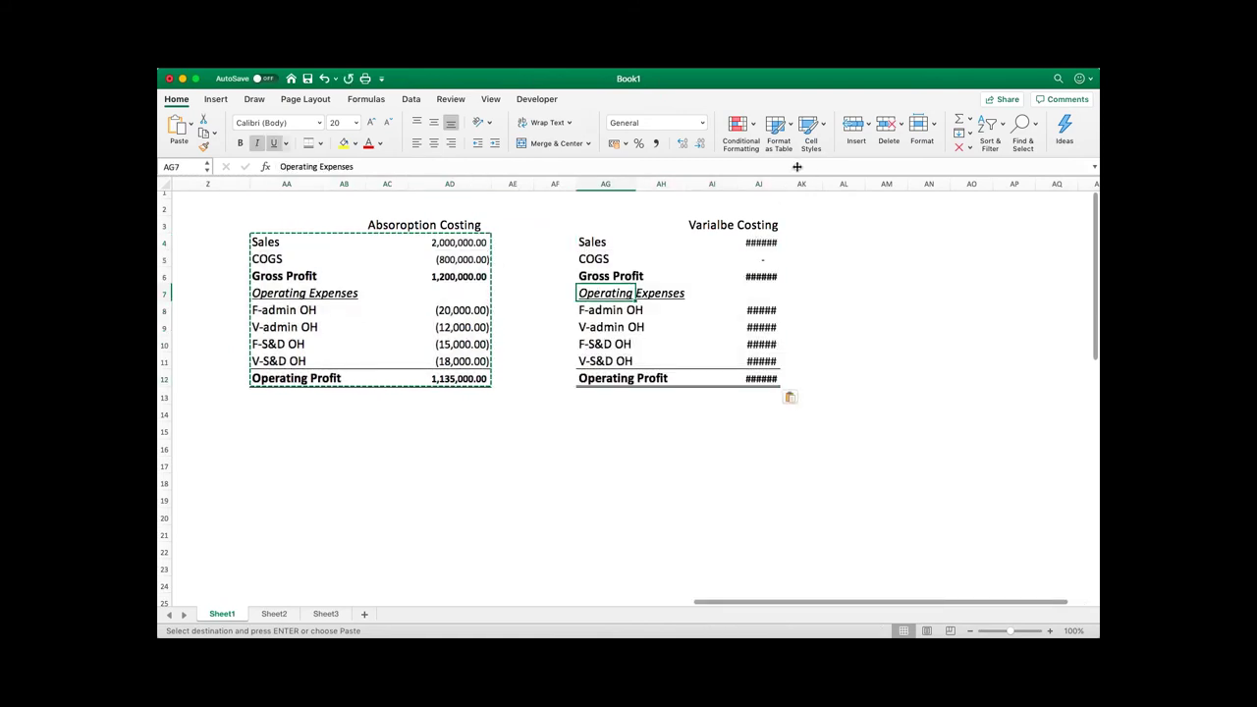
Widen column AJ and reduce the font size of the amounts in AJ4:AJ12 to 14.
{"action": "left_click_drag", "start_coordinate": [781, 183], "coordinate": [799, 184]}
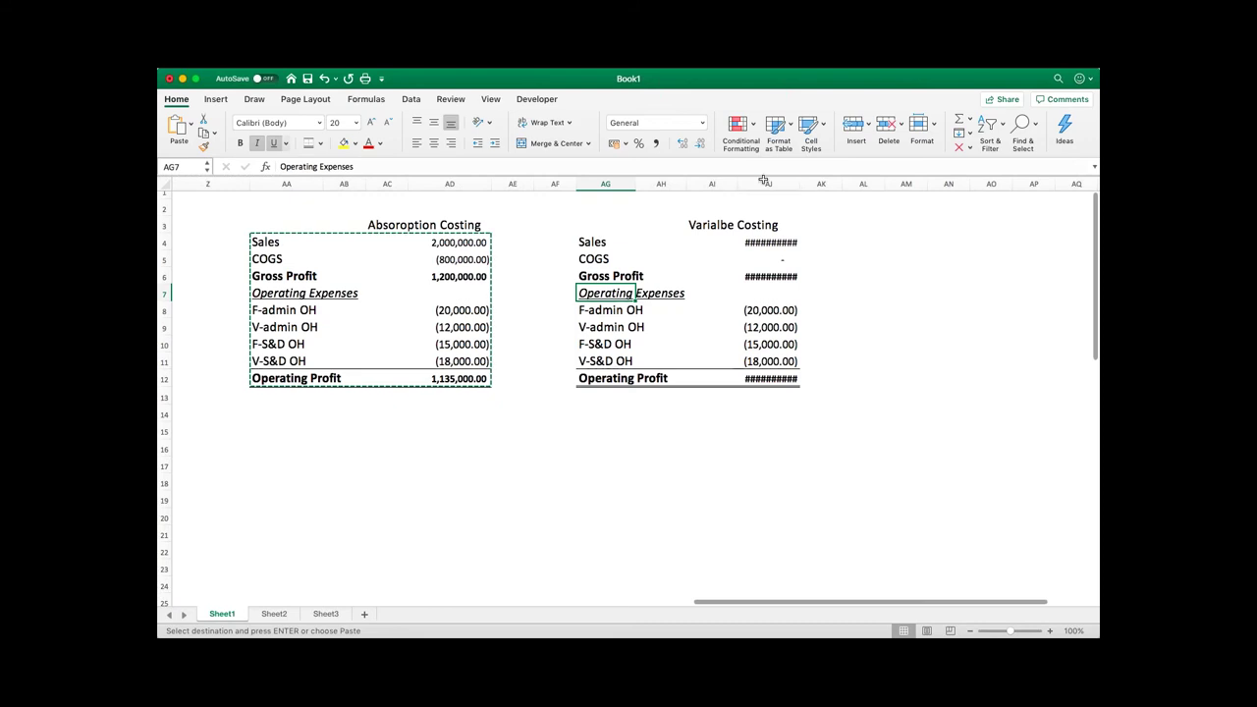
{"action": "left_click_drag", "start_coordinate": [771, 243], "coordinate": [787, 379]}
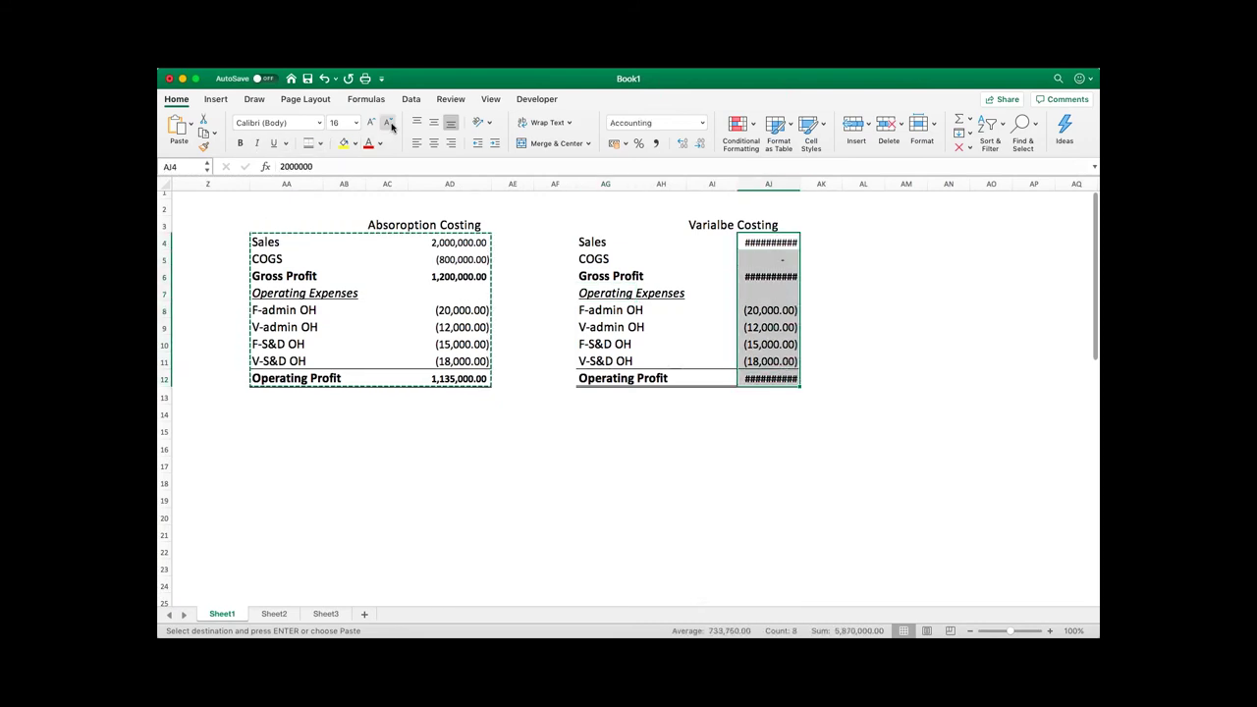
{"action": "left_click", "coordinate": [715, 328]}
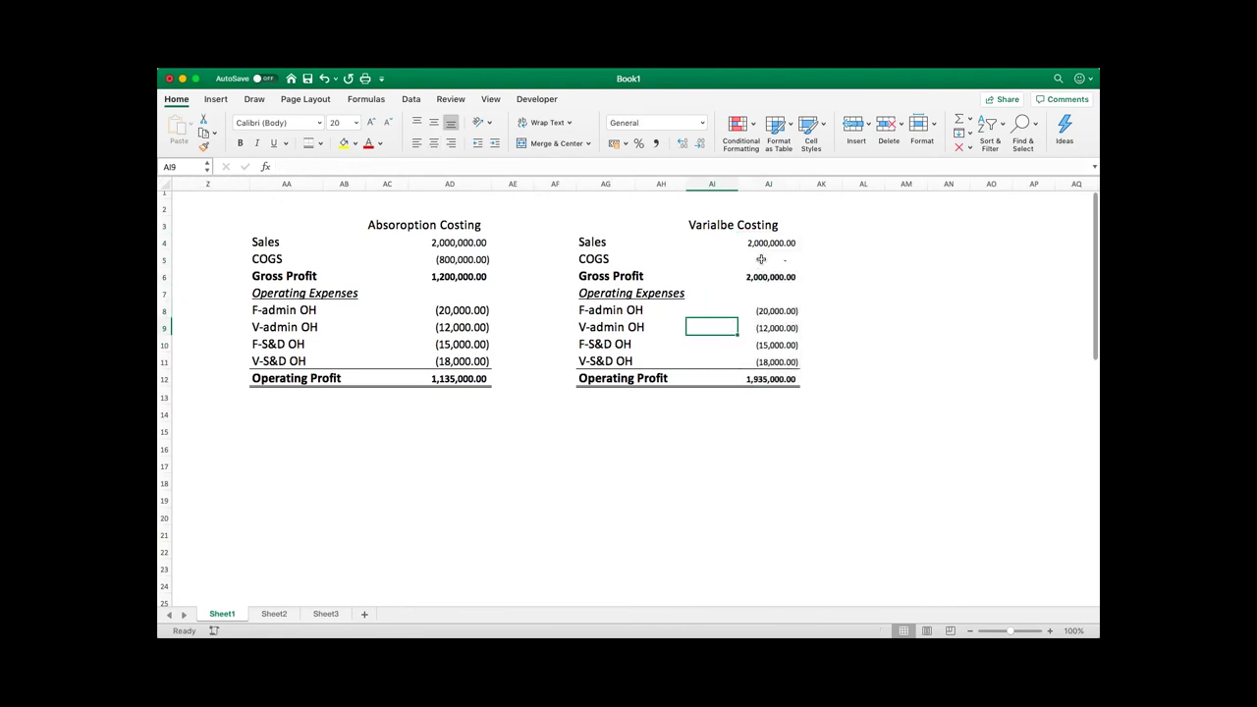
Replace the variable costing COGS formula in AJ5 with -AI36, linking it to the variable costing cost of goods sold.
{"action": "left_click", "coordinate": [766, 259]}
{"action": "left_click", "coordinate": [776, 243]}
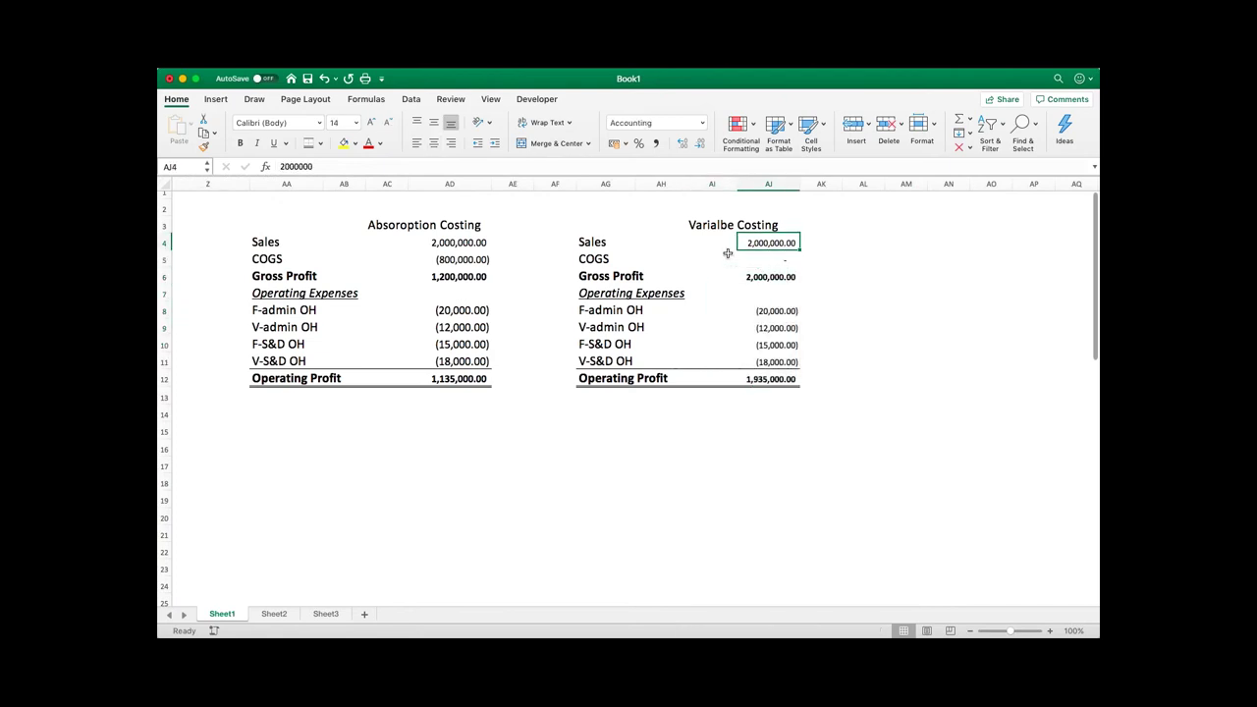
{"action": "left_click", "coordinate": [771, 260]}
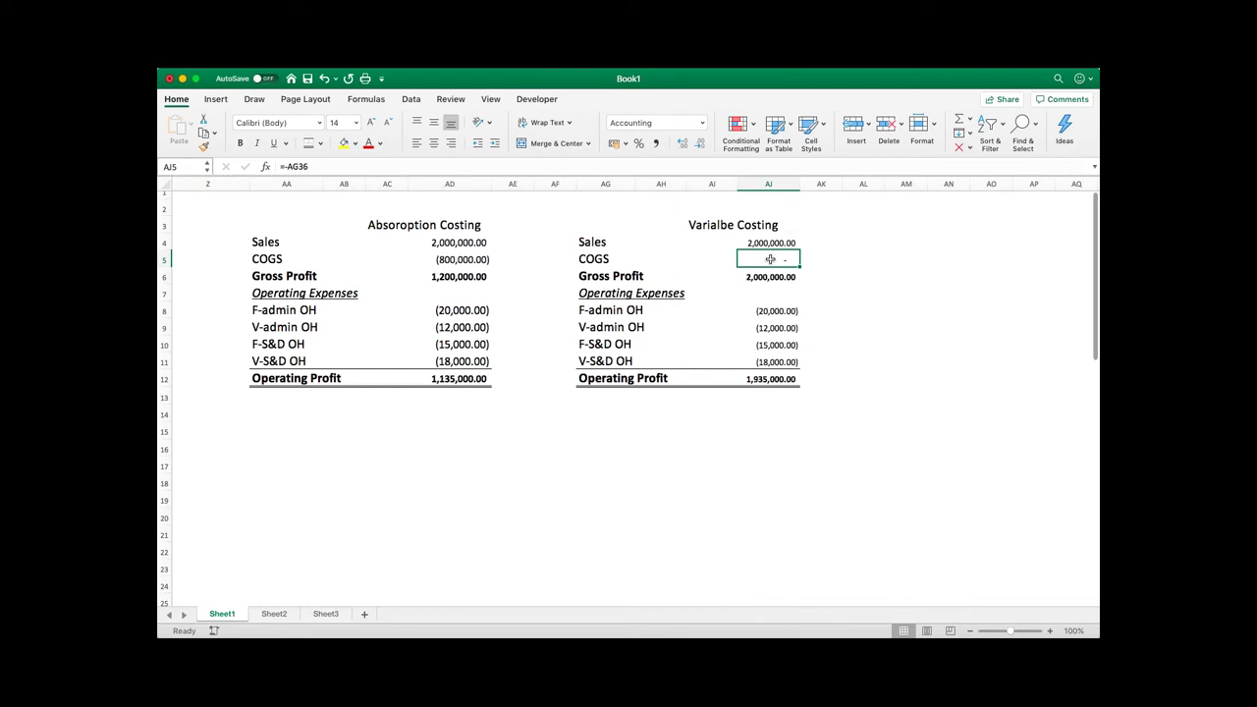
{"action": "type", "text": "-"}
{"action": "scroll", "coordinate": [785, 332], "scroll_direction": "down", "scroll_amount": 5}
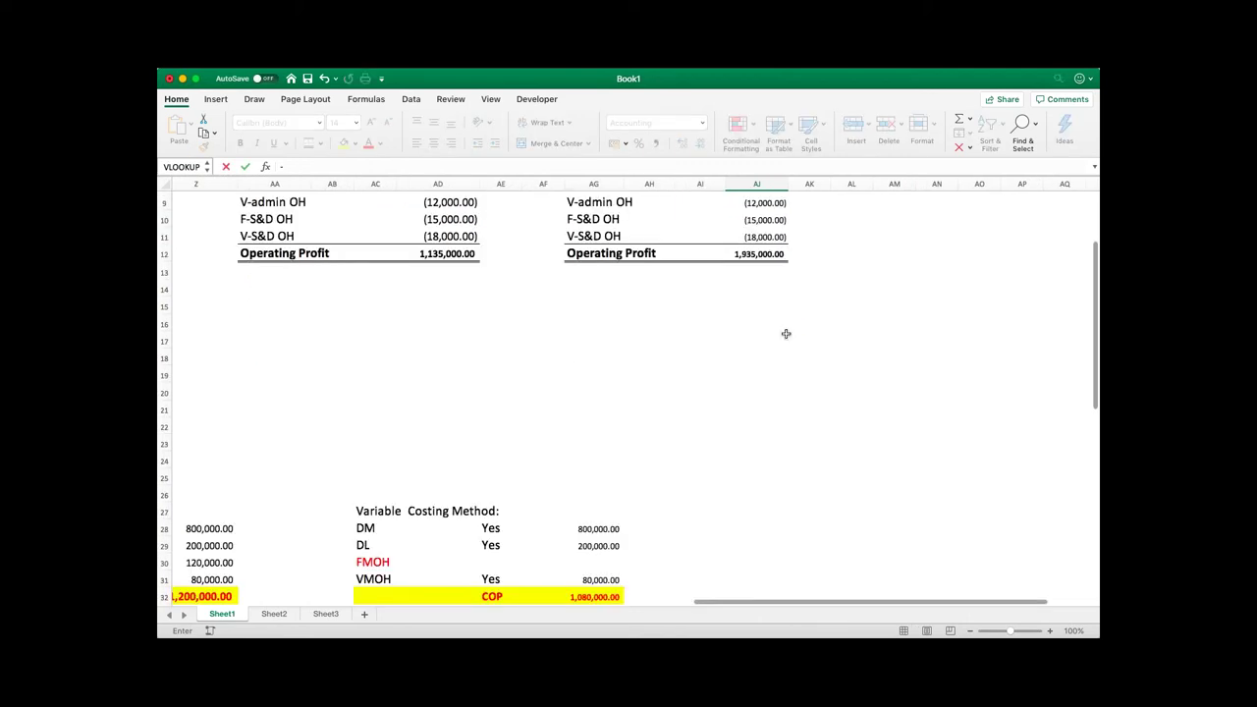
{"action": "scroll", "coordinate": [786, 334], "scroll_direction": "down", "scroll_amount": 4}
{"action": "left_click", "coordinate": [712, 385]}
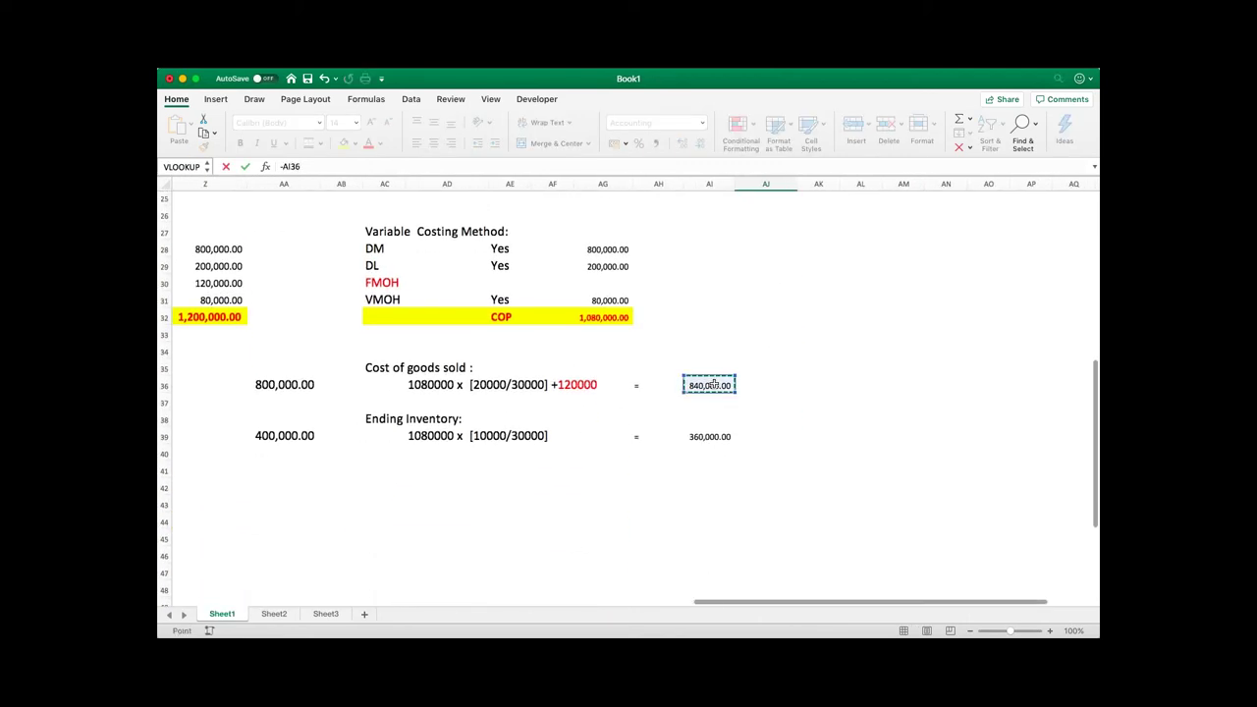
{"action": "key", "text": "Return"}
{"action": "scroll", "coordinate": [716, 387], "scroll_direction": "up", "scroll_amount": 3}
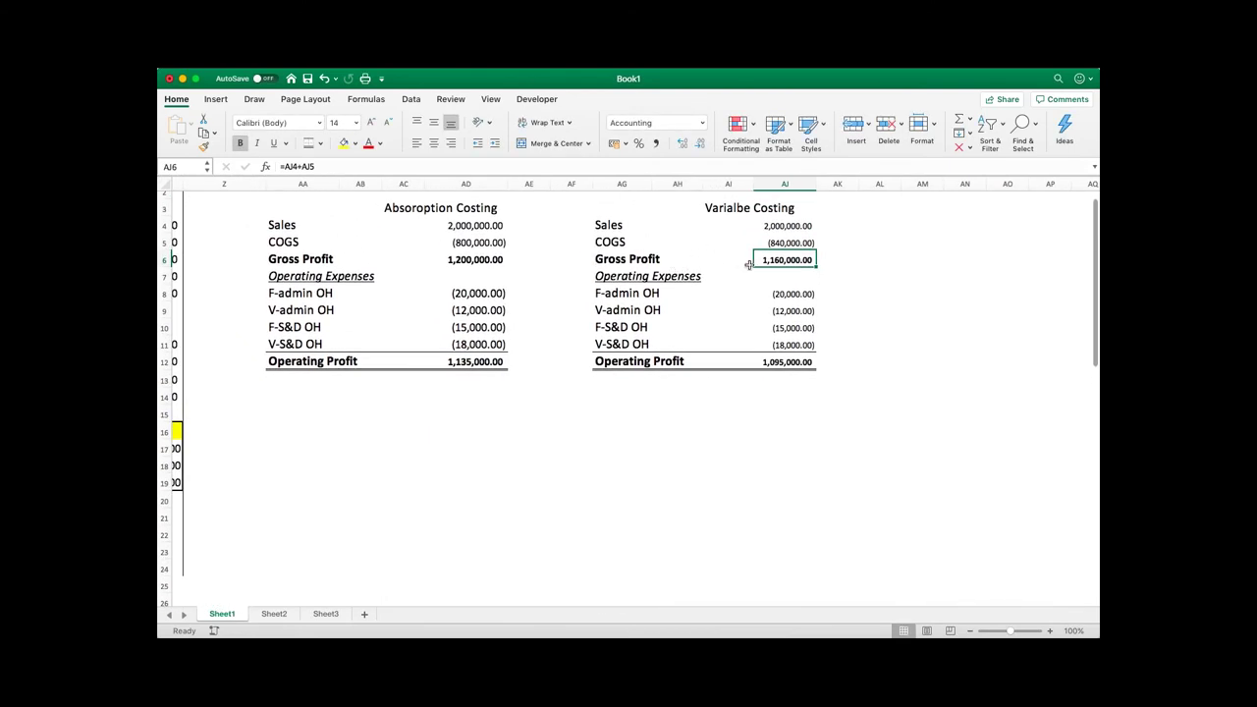
Compare the gross profits in AD6 and AJ6, and review the variable costing operating expenses and operating profit.
{"action": "left_click", "coordinate": [477, 260]}
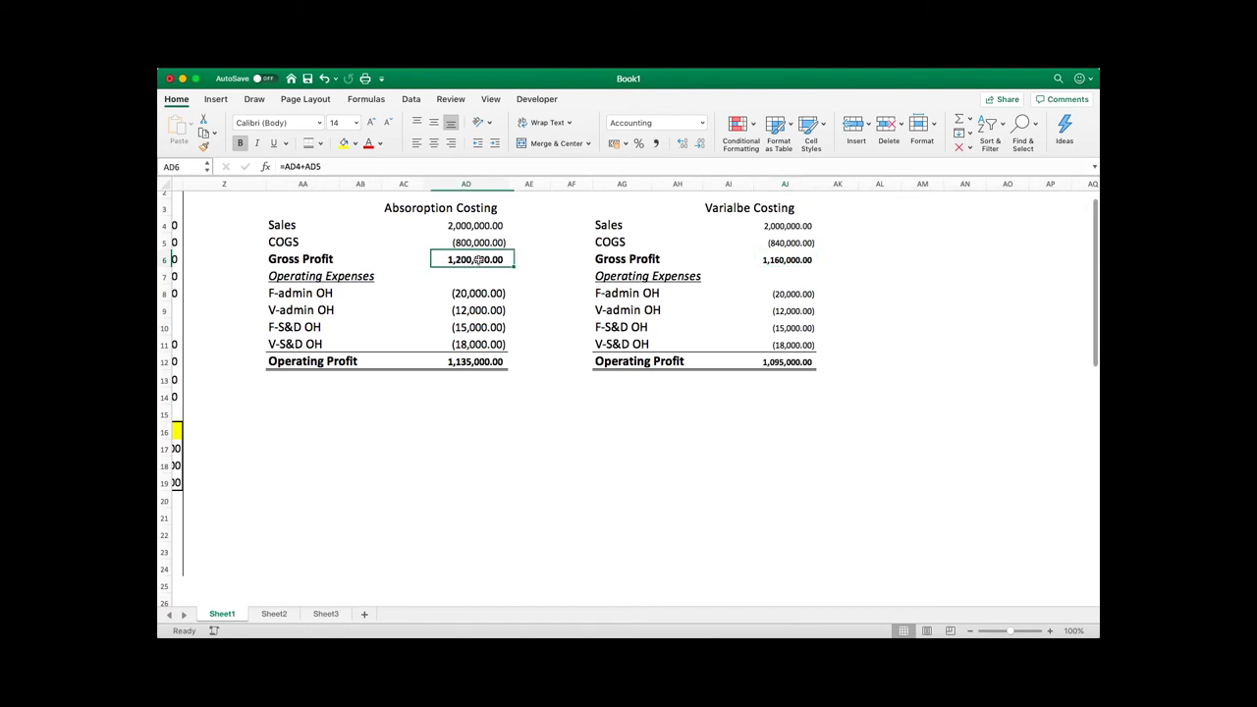
{"action": "left_click", "coordinate": [791, 260]}
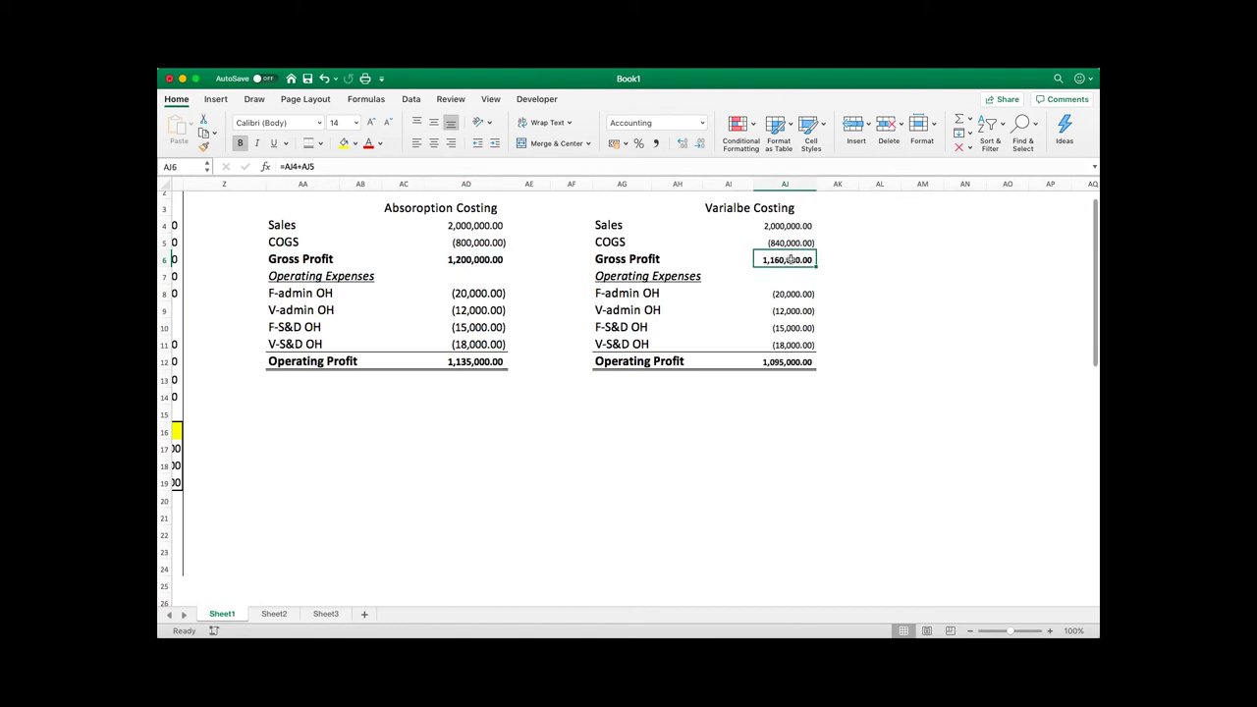
{"action": "key", "text": "super+b"}
{"action": "key", "text": "super+b"}
{"action": "left_click_drag", "start_coordinate": [634, 281], "coordinate": [793, 345]}
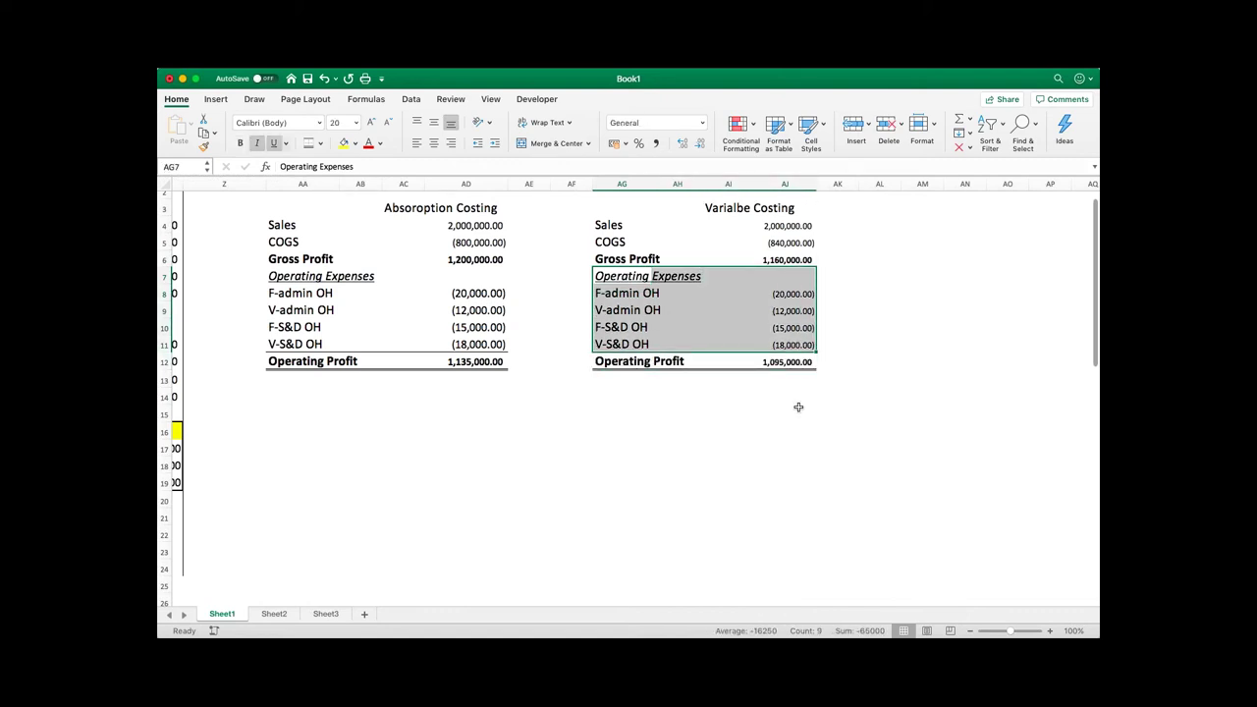
{"action": "left_click", "coordinate": [810, 418]}
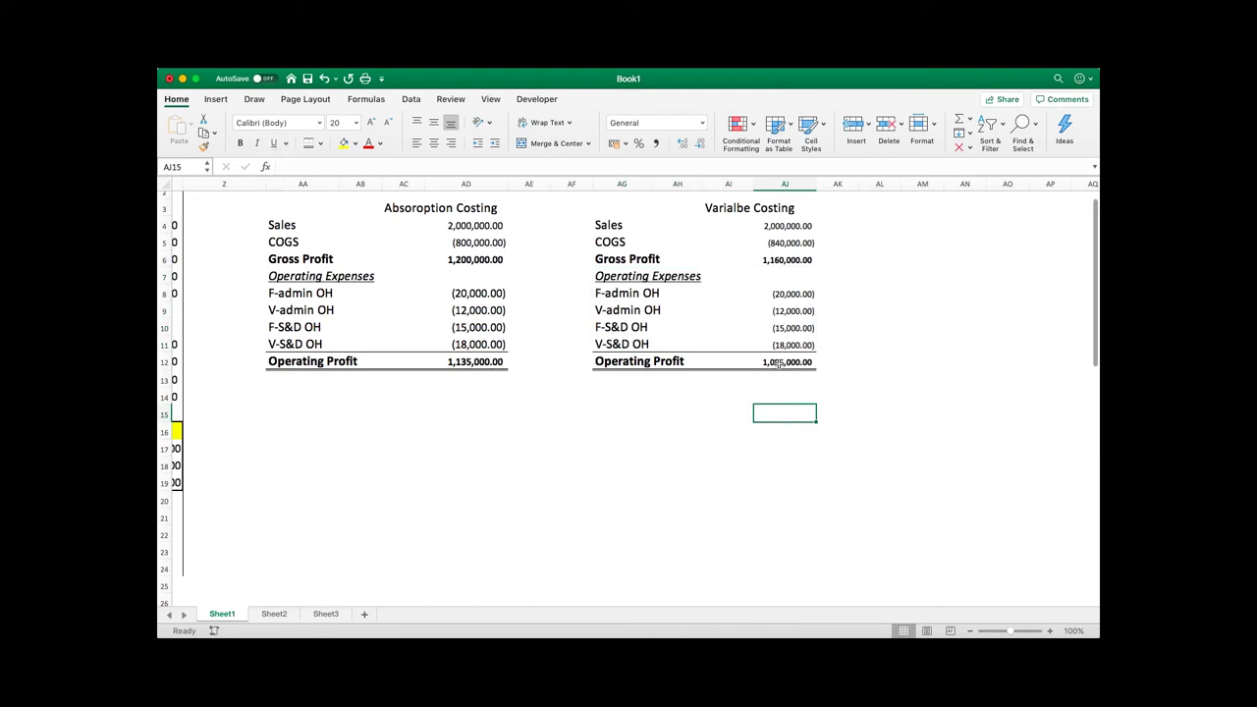
{"action": "left_click", "coordinate": [778, 362]}
Draw an outside border around AA15:AJ22 and another around its header row AA15:AJ15 to frame a comparison table.
{"action": "scroll", "coordinate": [775, 439], "scroll_direction": "left", "scroll_amount": 3}
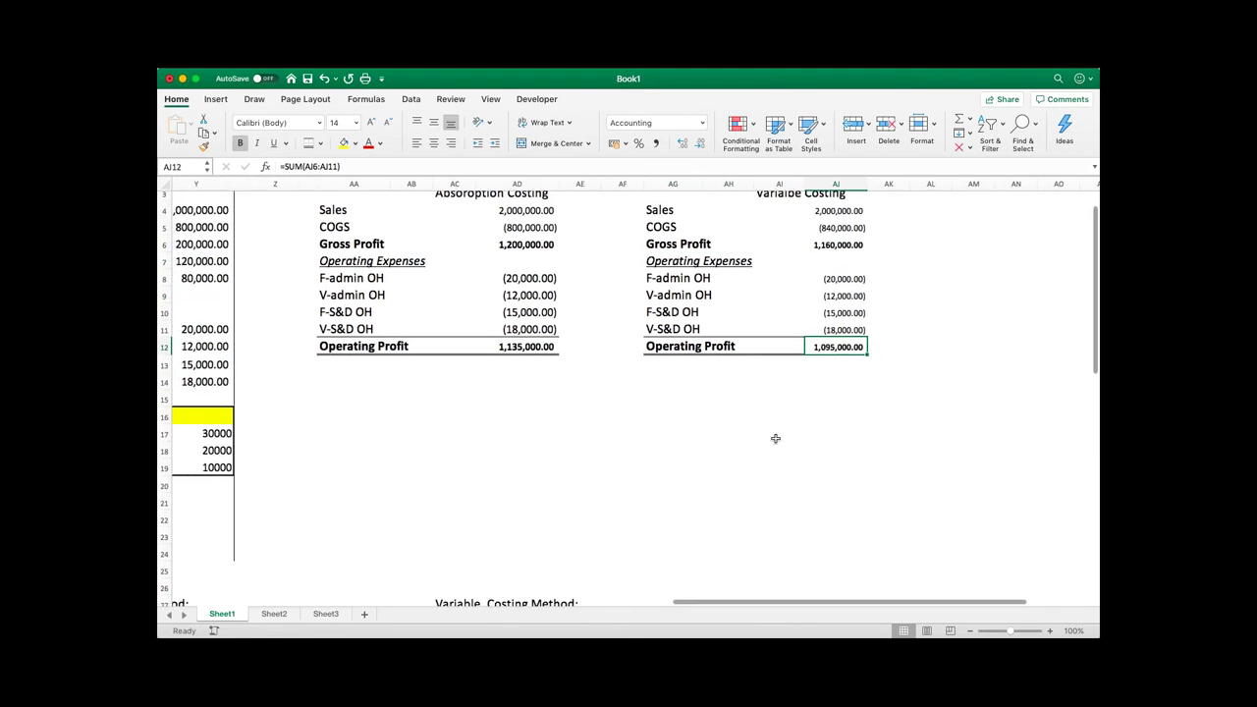
{"action": "left_click_drag", "start_coordinate": [435, 435], "coordinate": [912, 537]}
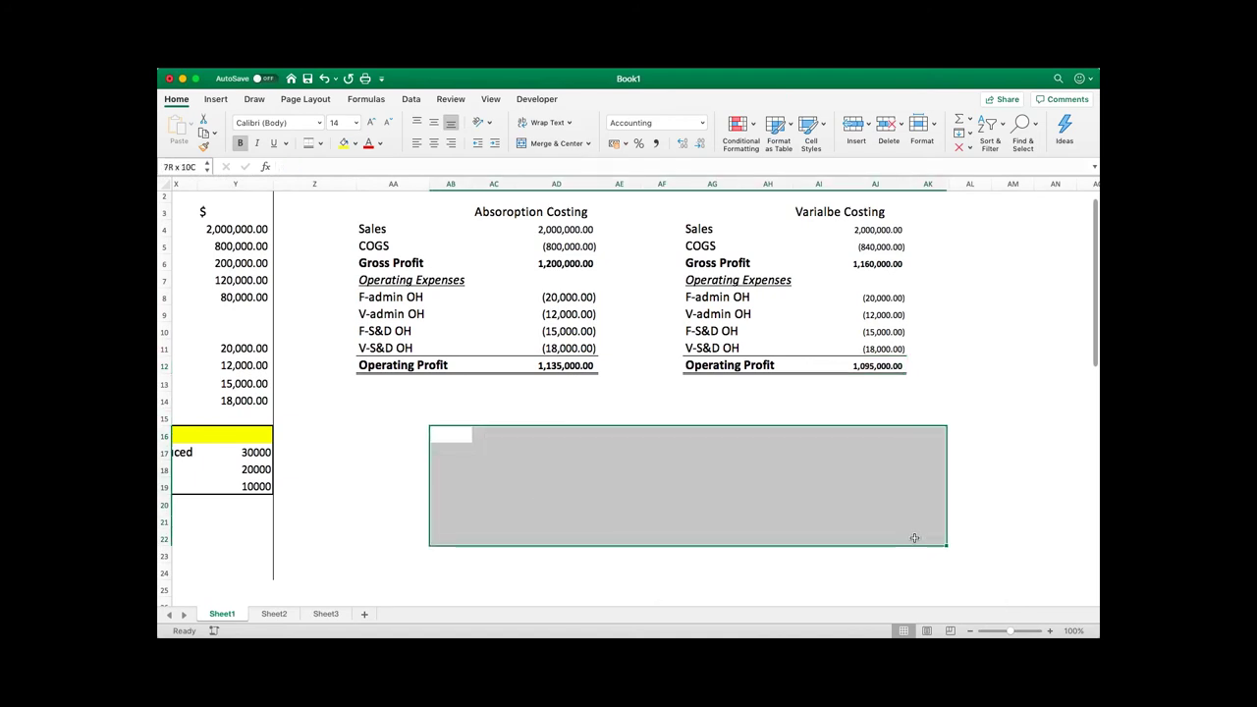
{"action": "left_click", "coordinate": [363, 418]}
{"action": "left_click_drag", "start_coordinate": [364, 419], "coordinate": [900, 537]}
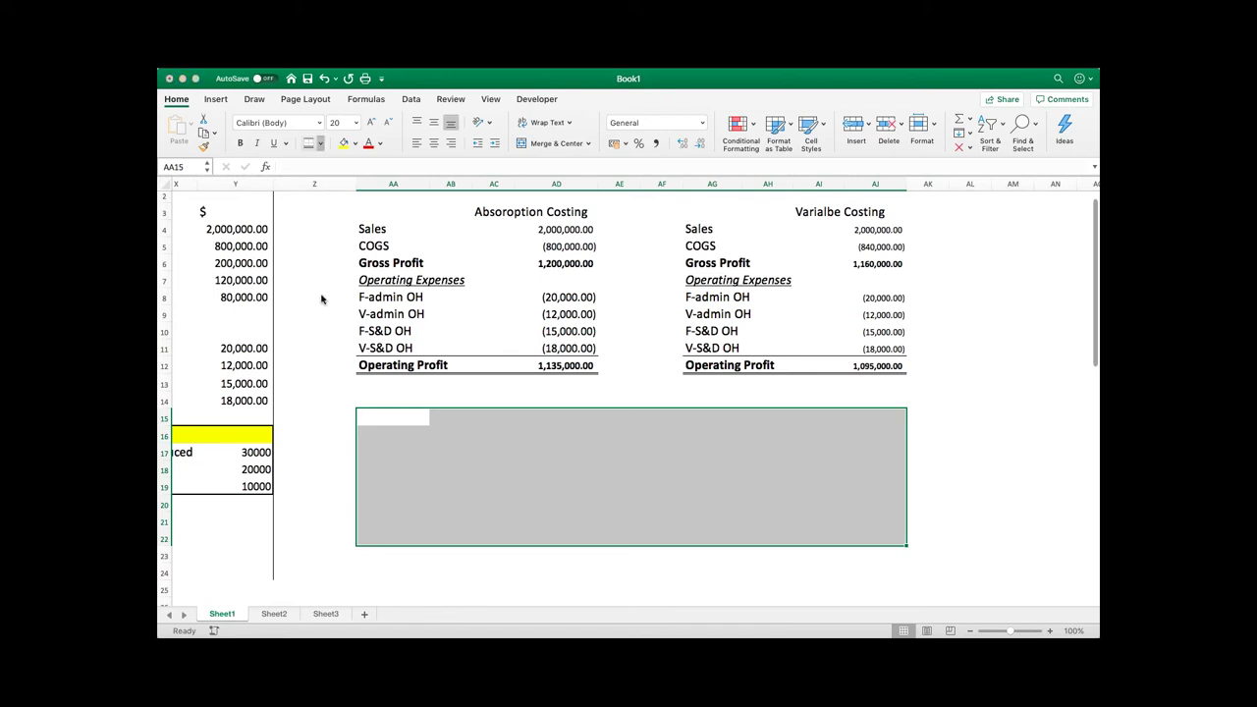
{"action": "left_click", "coordinate": [468, 437]}
{"action": "left_click_drag", "start_coordinate": [363, 416], "coordinate": [870, 424]}
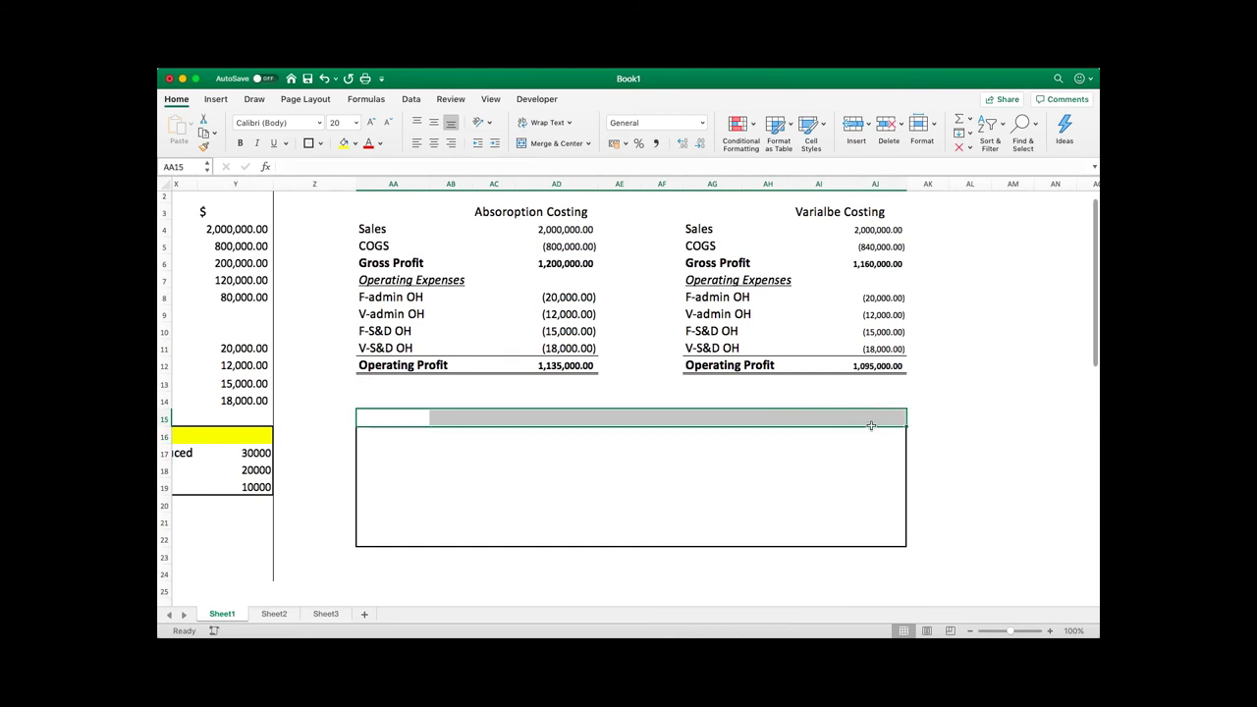
{"action": "left_click", "coordinate": [311, 144]}
{"action": "left_click", "coordinate": [455, 462]}
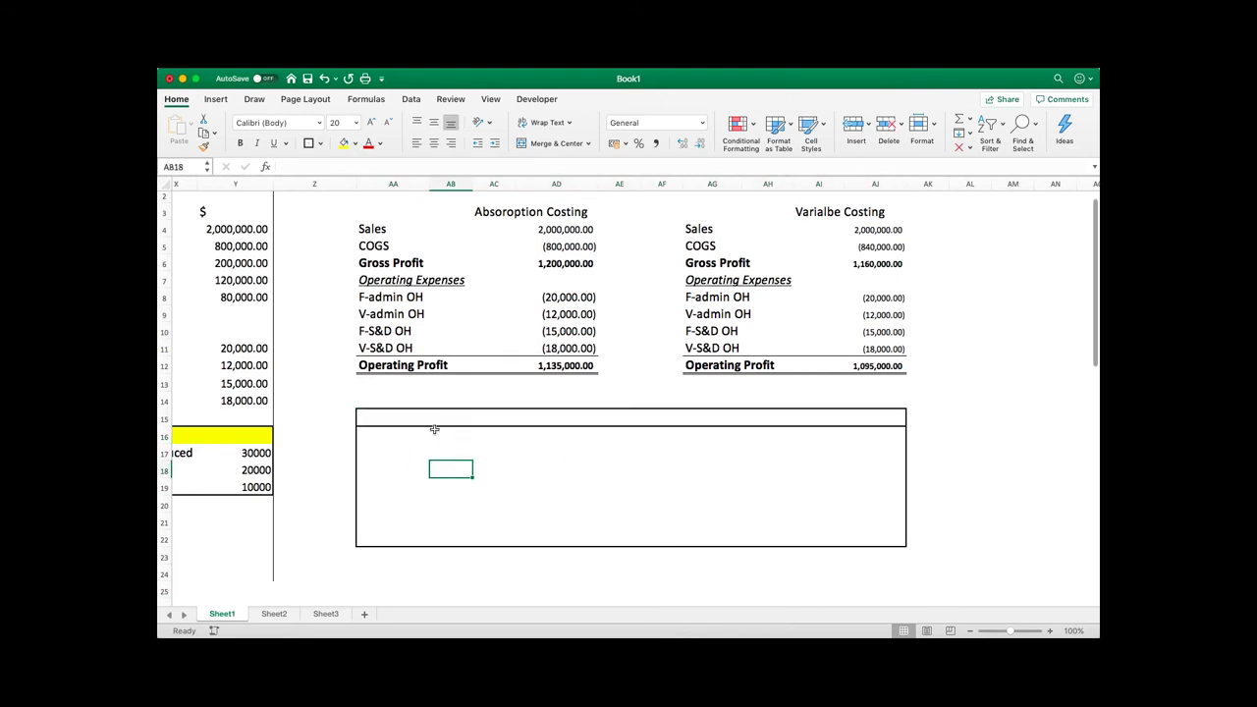
Enter the row labels Absorption in AA17 and Variable in AA20 of the comparison table.
{"action": "left_click", "coordinate": [392, 449]}
{"action": "type", "text": "Abso"}
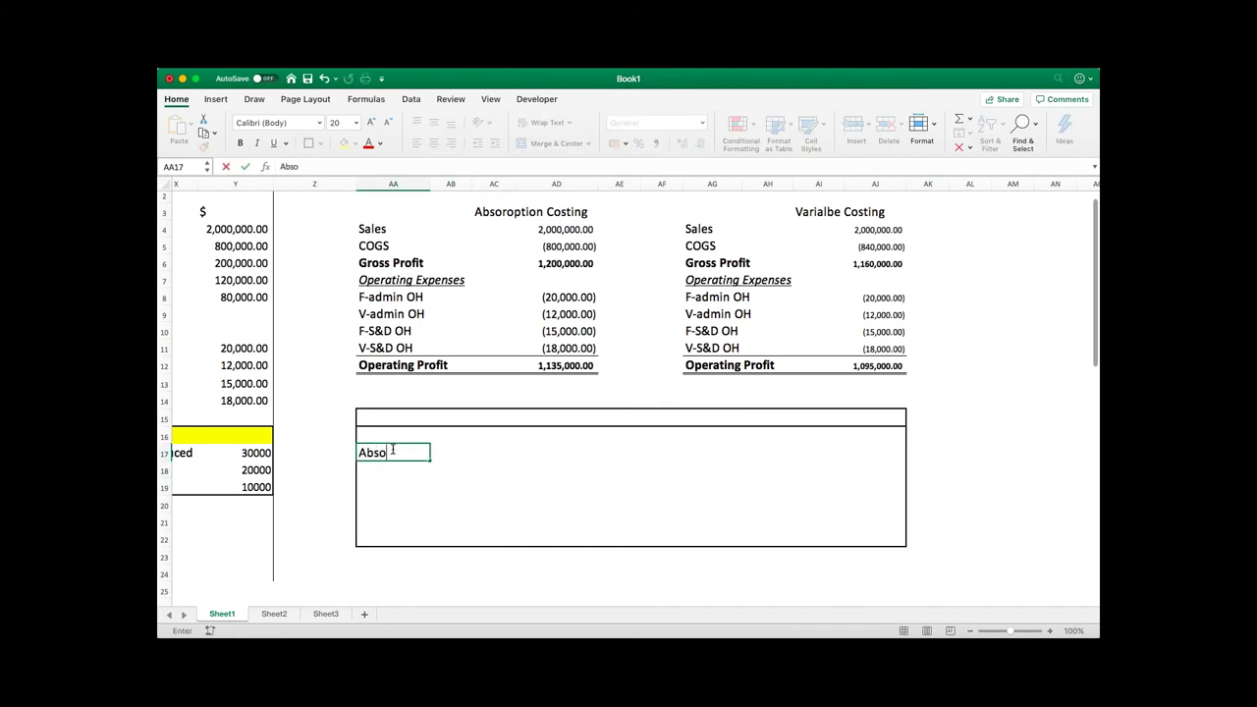
{"action": "type", "text": "rption"}
{"action": "key", "text": "Return"}
{"action": "key", "text": "Return"}
{"action": "key", "text": "Return"}
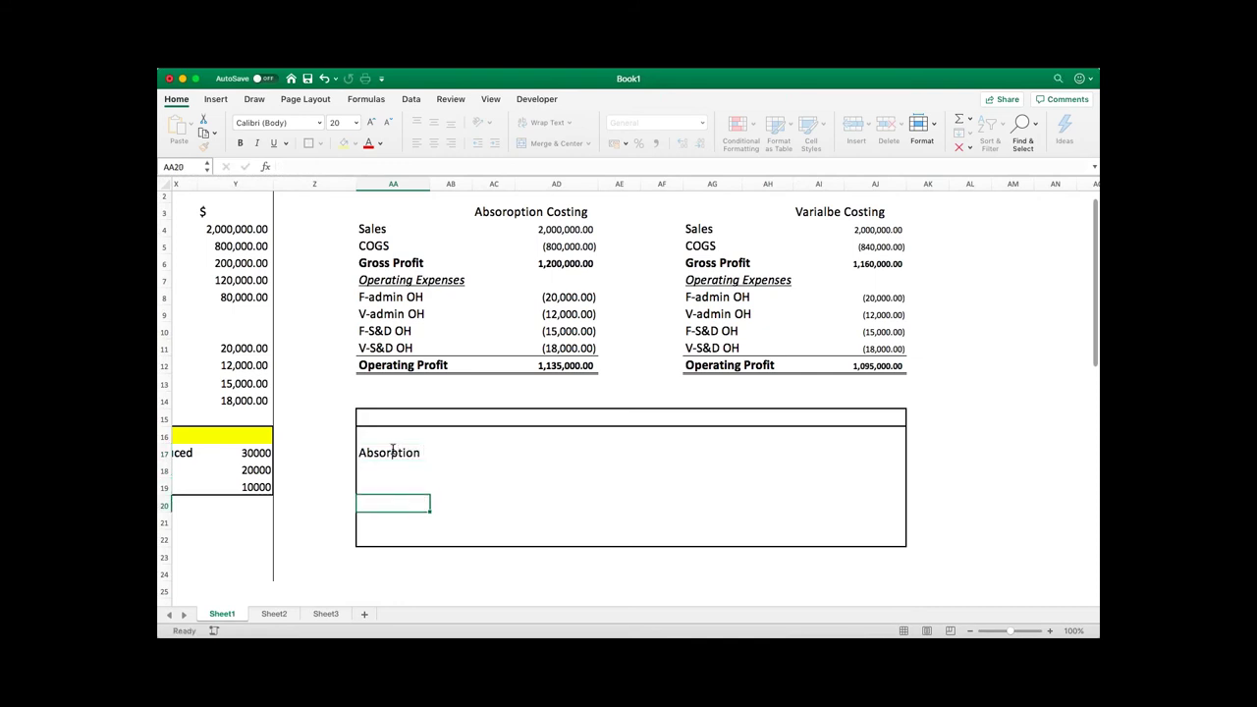
{"action": "type", "text": "Varaibl"}
{"action": "key", "text": "BackSpace"}
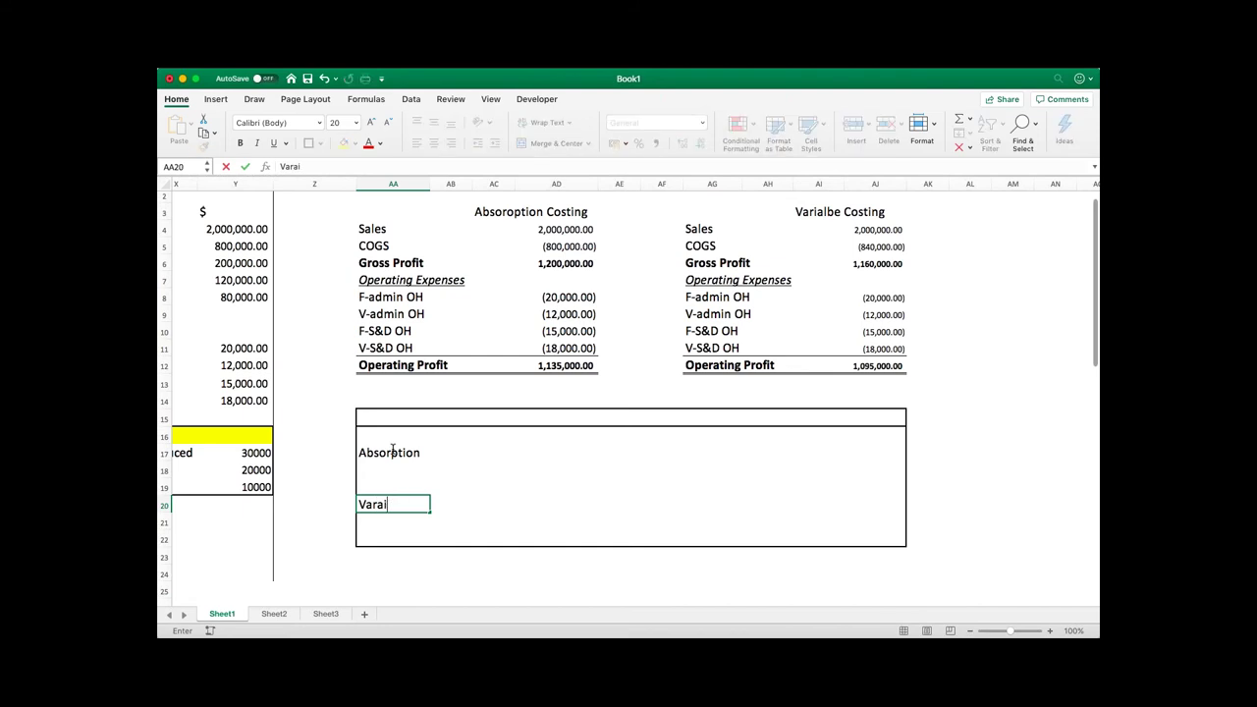
{"action": "type", "text": "able"}
Enter the column heading Profit in AC15 of the comparison table.
{"action": "key", "text": "Right"}
{"action": "key", "text": "Right"}
{"action": "key", "text": "Right"}
{"action": "key", "text": "Up"}
{"action": "key", "text": "Up"}
{"action": "key", "text": "Up"}
{"action": "key", "text": "Up"}
{"action": "key", "text": "Up"}
{"action": "key", "text": "Left"}
{"action": "type", "text": "Profi"}
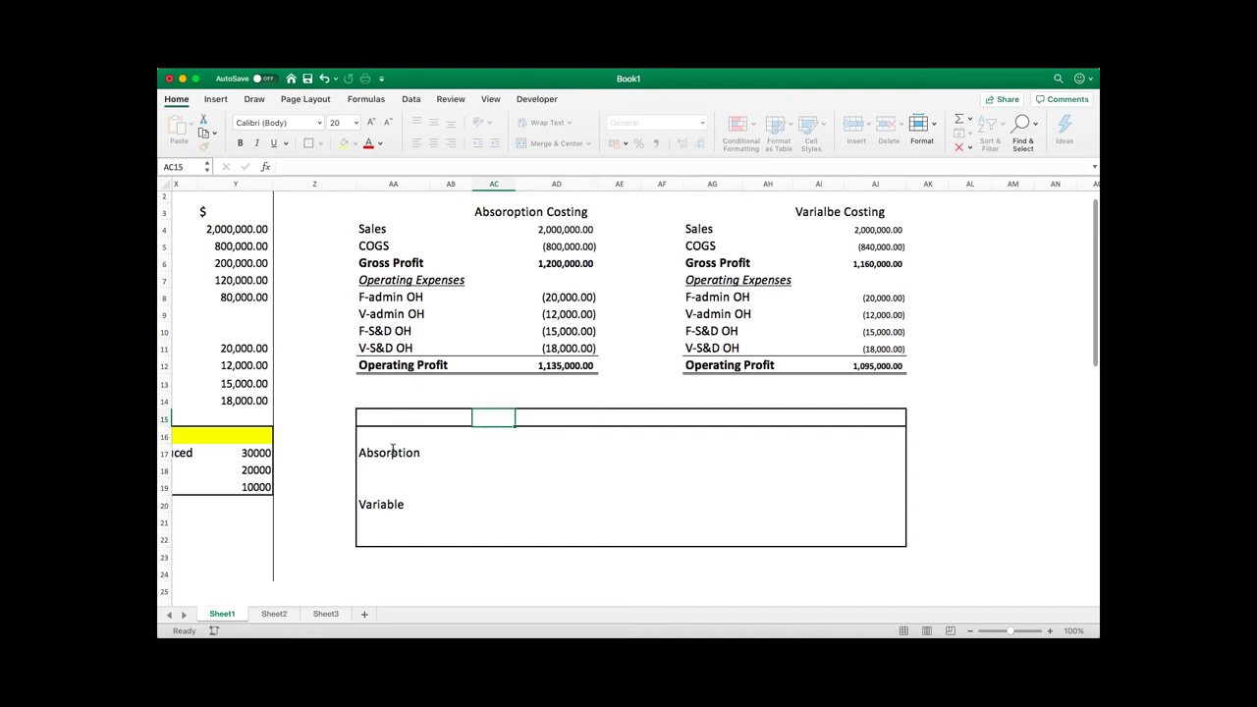
{"action": "type", "text": "t"}
Enter the operating profits 1135000 for absorption in AC17 and 1095000 for variable in AC20.
{"action": "key", "text": "Down"}
{"action": "key", "text": "Down"}
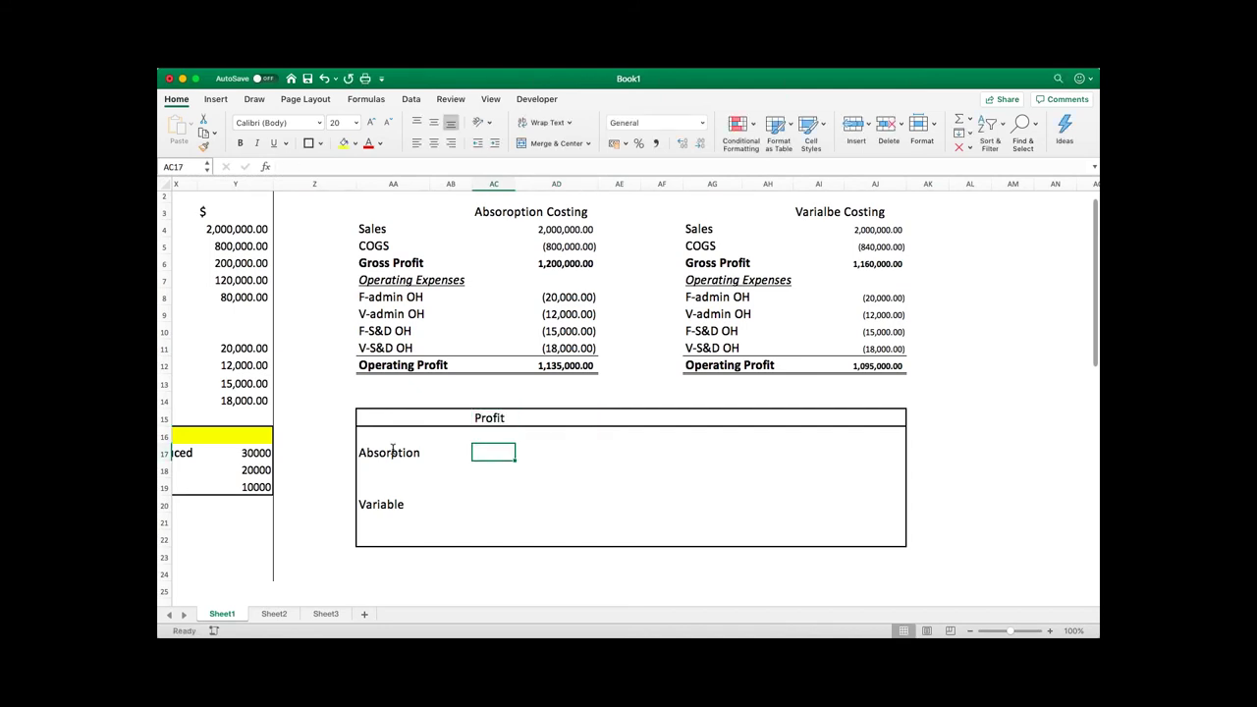
{"action": "type", "text": "1"}
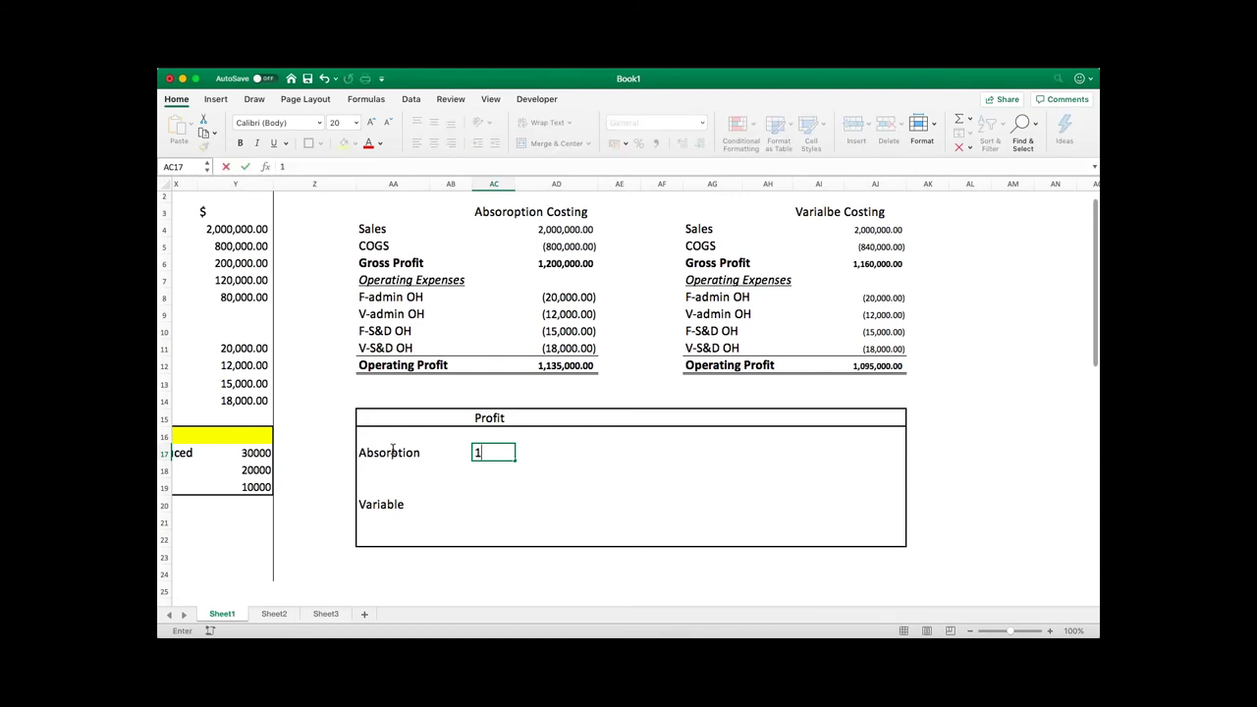
{"action": "type", "text": "135000"}
{"action": "key", "text": "Return"}
{"action": "key", "text": "Down"}
{"action": "key", "text": "Down"}
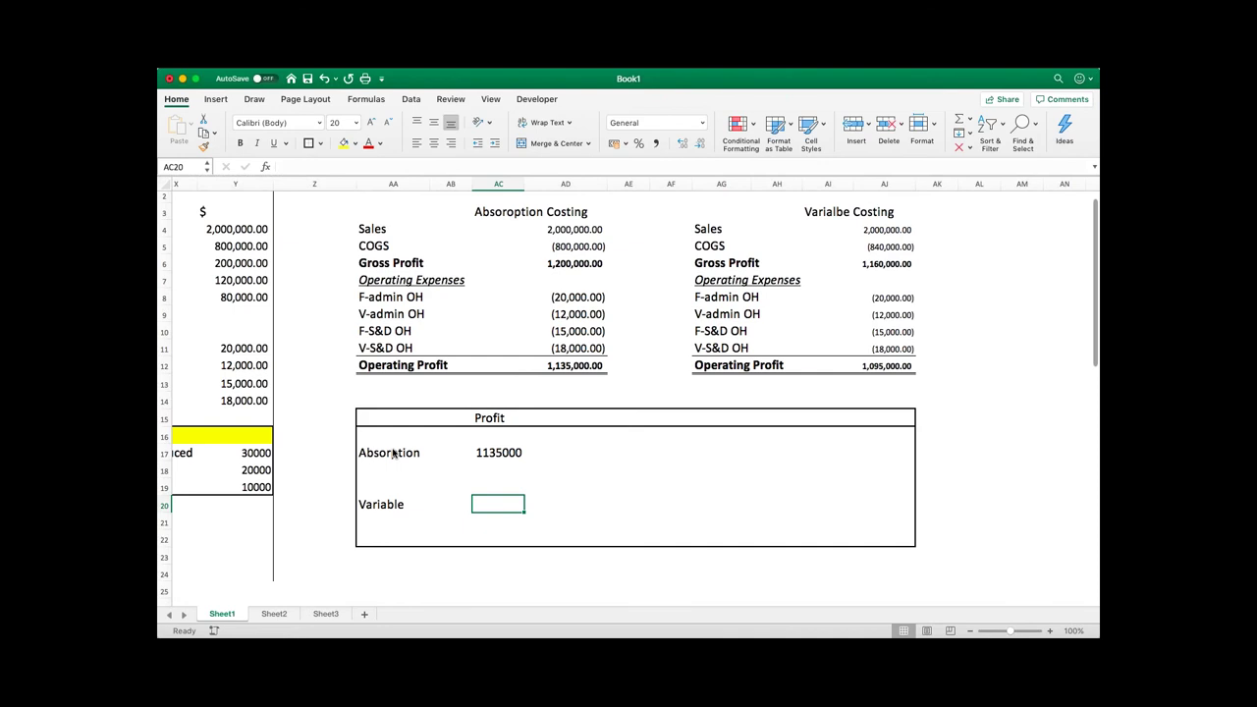
{"action": "type", "text": "1095000"}
{"action": "key", "text": "Return"}
Enter the row label Diff. in AA22, the last row of the comparison table.
{"action": "key", "text": "Down"}
{"action": "key", "text": "Left"}
{"action": "key", "text": "Left"}
{"action": "key", "text": "Left"}
{"action": "key", "text": "Right"}
{"action": "type", "text": "Diff."}
Calculate the profit difference between the two methods in AC22 with =AC17-AC20.
{"action": "key", "text": "Right"}
{"action": "key", "text": "Right"}
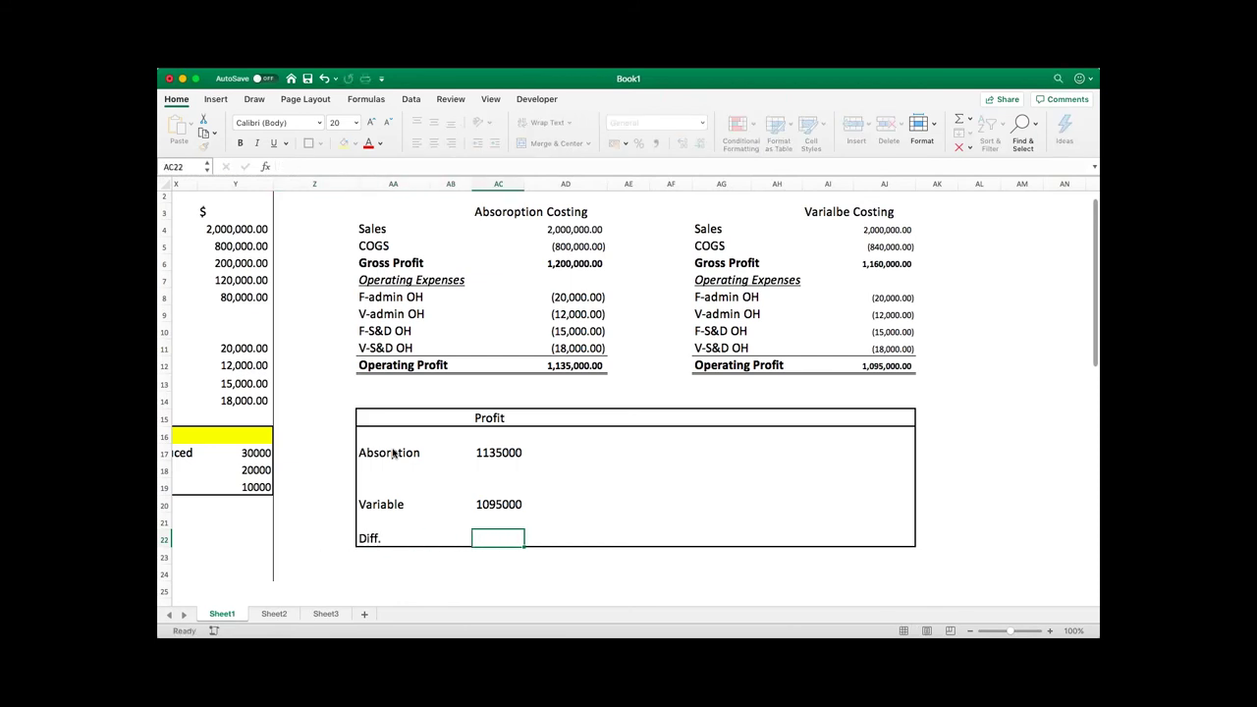
{"action": "type", "text": "="}
{"action": "key", "text": "Up"}
{"action": "key", "text": "Up"}
{"action": "key", "text": "Up"}
{"action": "key", "text": "Up"}
{"action": "key", "text": "Up"}
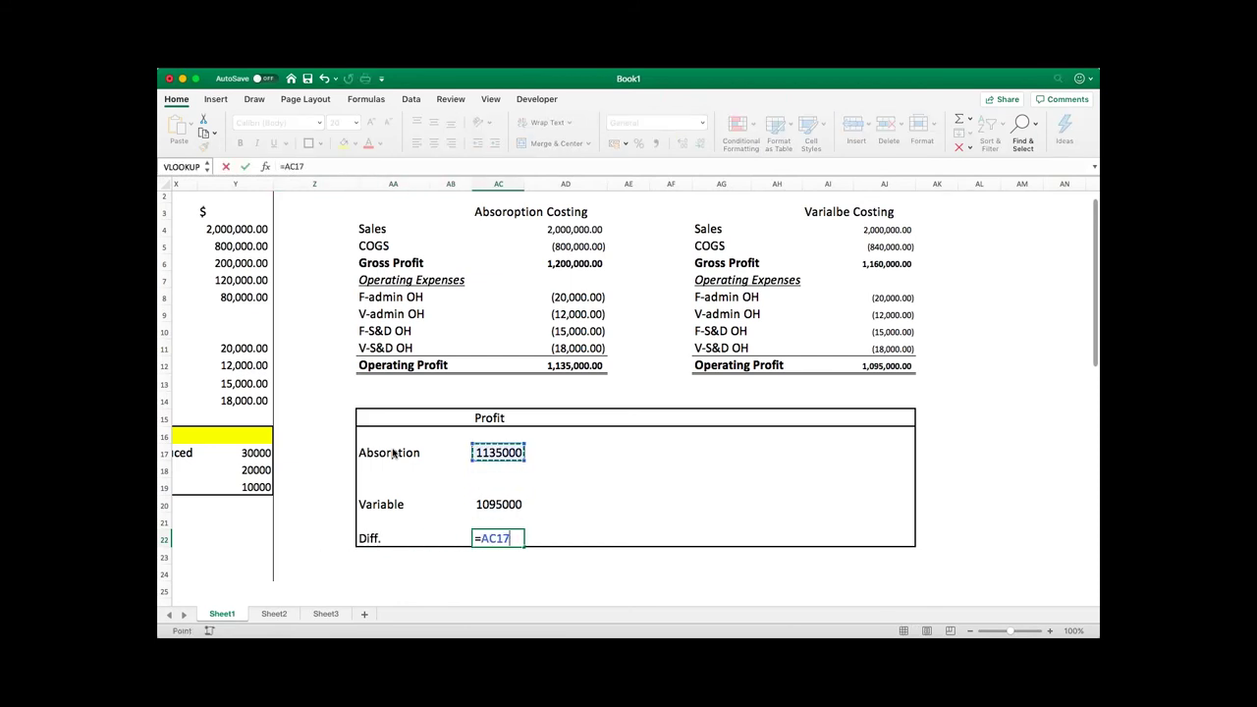
{"action": "type", "text": "-"}
{"action": "key", "text": "Up"}
{"action": "key", "text": "Up"}
{"action": "key", "text": "Return"}
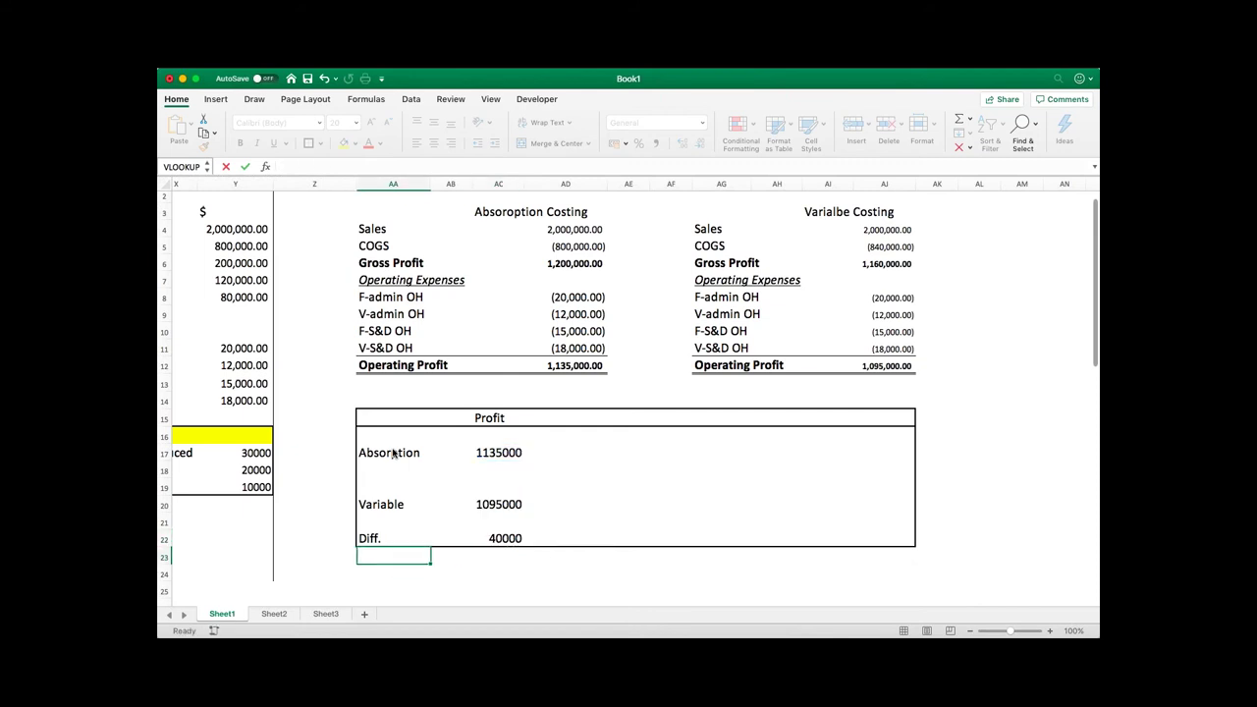
Examine the ending inventory calculations for absorption and variable costing in rows 38 and 39.
{"action": "scroll", "coordinate": [494, 505], "scroll_direction": "down", "scroll_amount": 5}
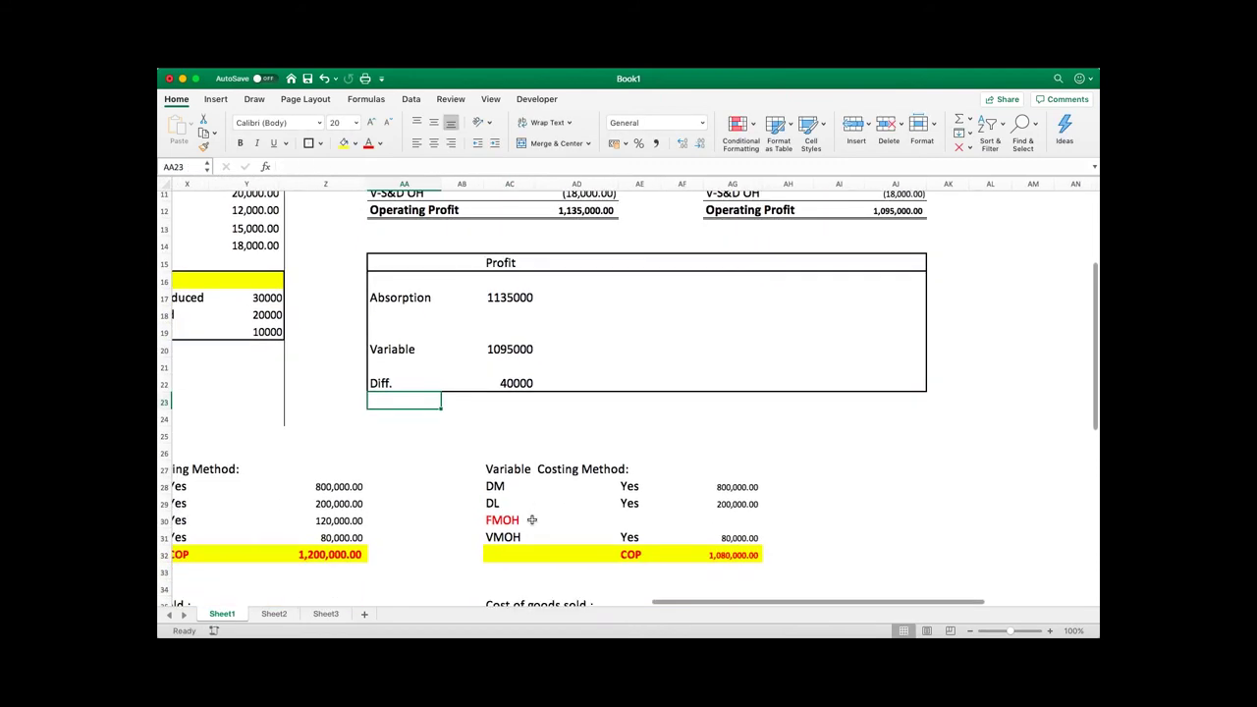
{"action": "scroll", "coordinate": [531, 519], "scroll_direction": "down", "scroll_amount": 5}
{"action": "scroll", "coordinate": [531, 519], "scroll_direction": "left", "scroll_amount": 2}
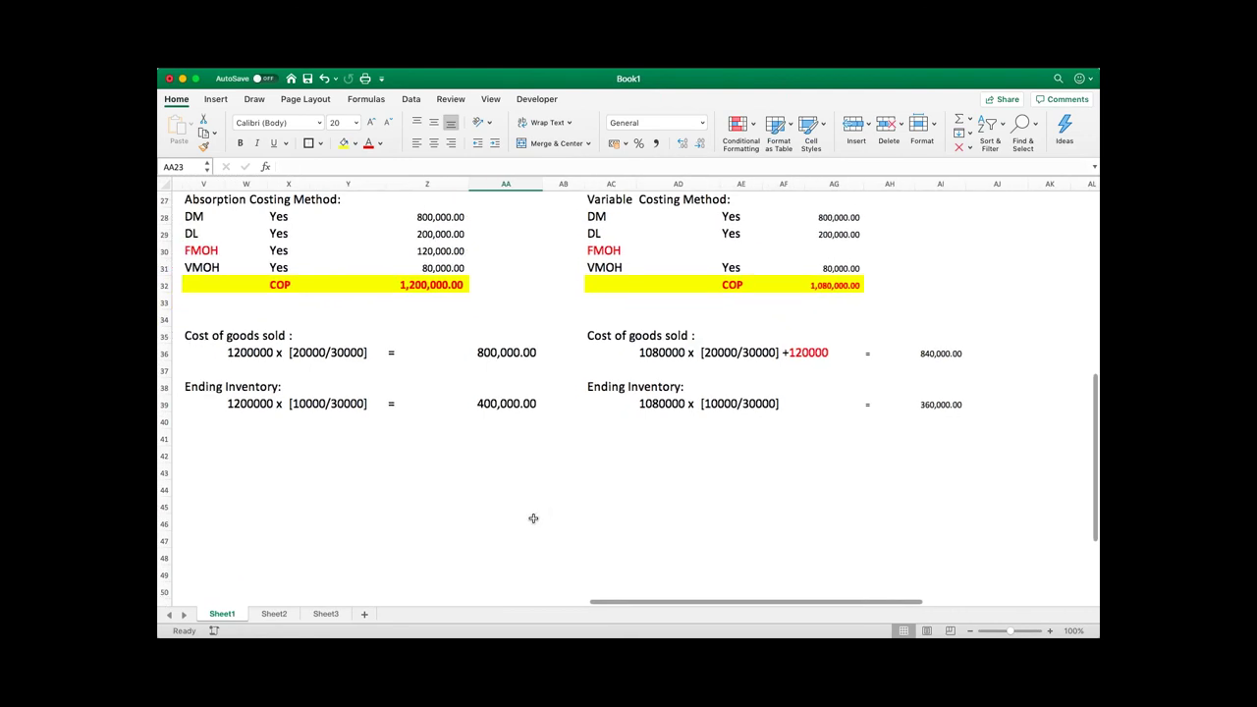
{"action": "left_click_drag", "start_coordinate": [242, 394], "coordinate": [566, 417]}
{"action": "scroll", "coordinate": [674, 479], "scroll_direction": "right", "scroll_amount": 5}
{"action": "scroll", "coordinate": [673, 479], "scroll_direction": "down", "scroll_amount": 1}
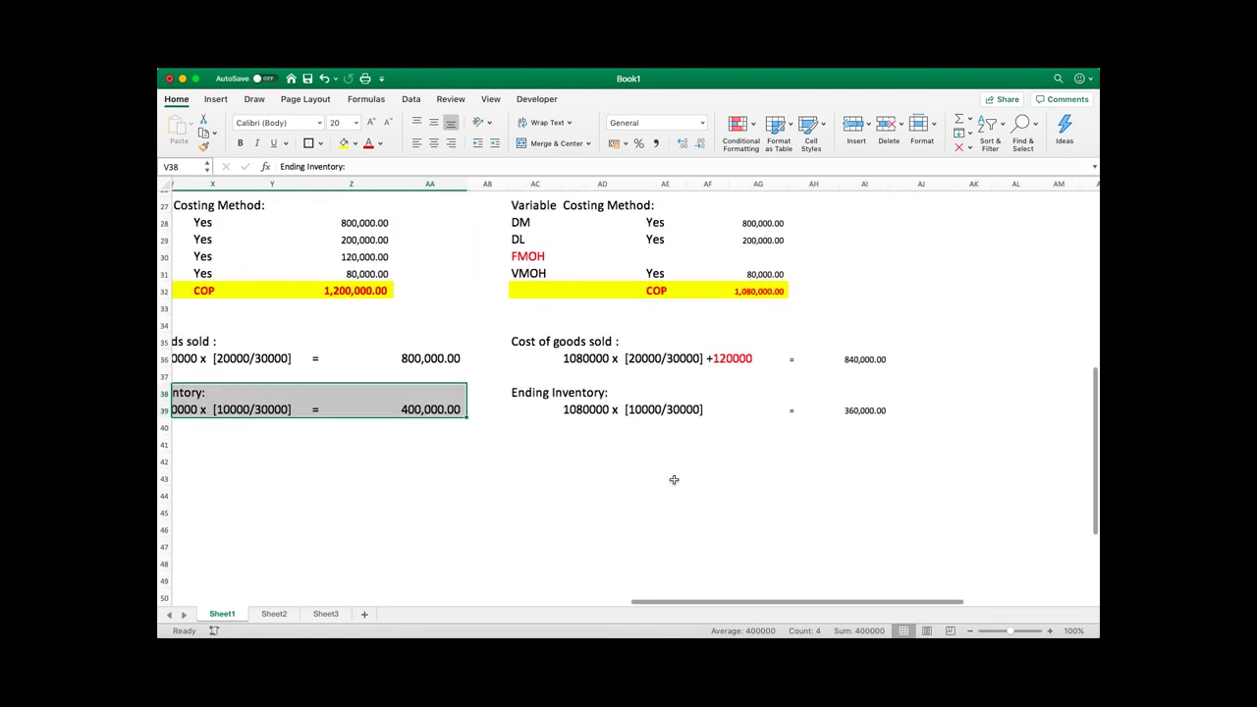
{"action": "left_click_drag", "start_coordinate": [474, 373], "coordinate": [836, 395]}
{"action": "left_click_drag", "start_coordinate": [836, 394], "coordinate": [837, 394]}
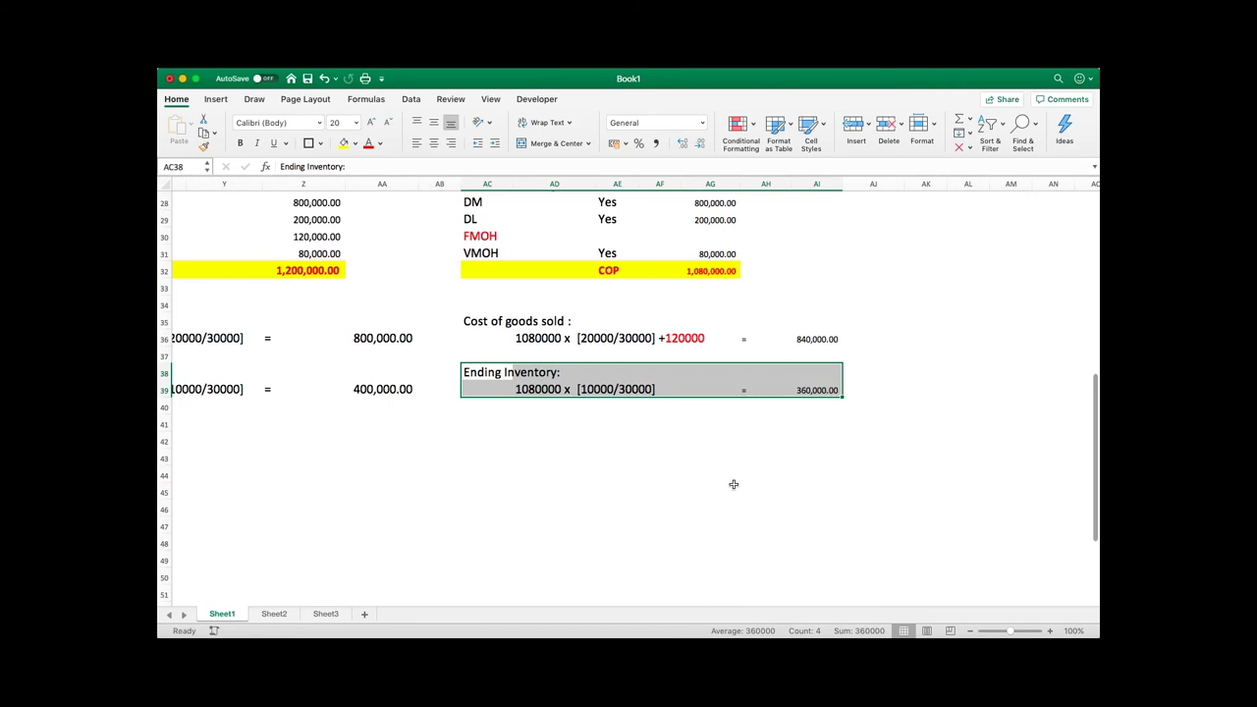
Enter the column heading Ending Inv in AE15 of the comparison table.
{"action": "scroll", "coordinate": [732, 482], "scroll_direction": "up", "scroll_amount": 5}
{"action": "scroll", "coordinate": [729, 487], "scroll_direction": "up", "scroll_amount": 1}
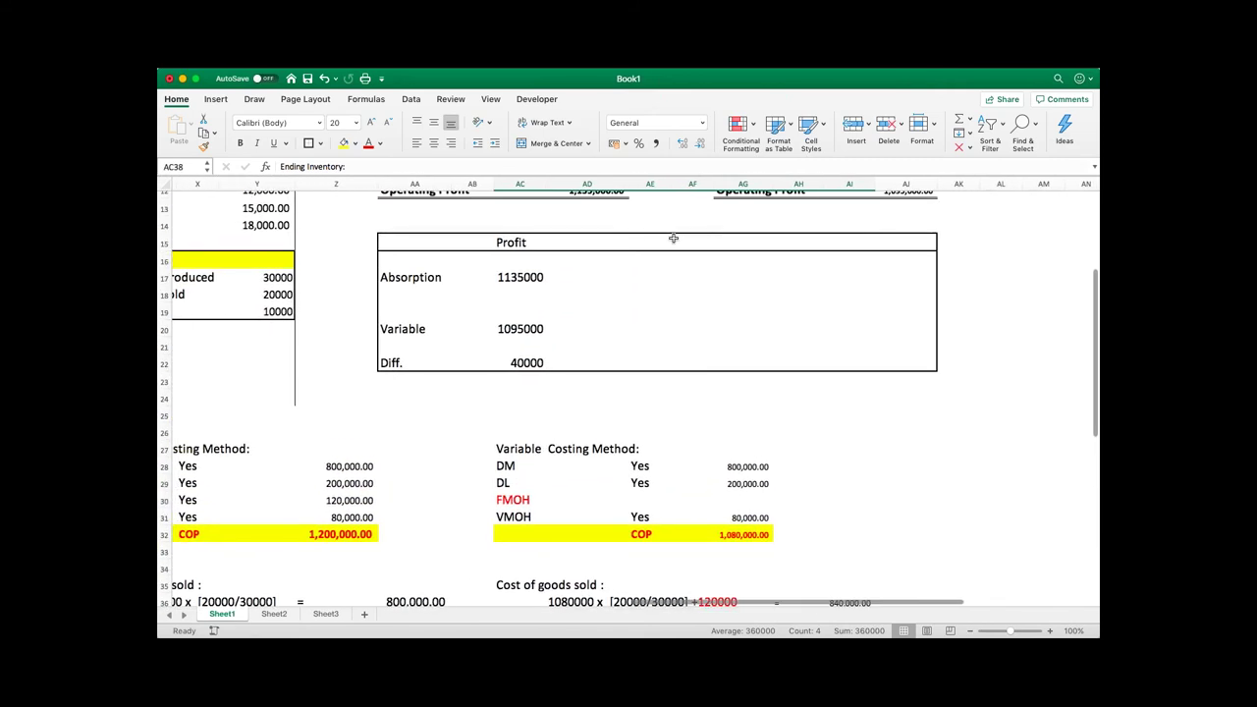
{"action": "left_click", "coordinate": [635, 240]}
{"action": "type", "text": "E"}
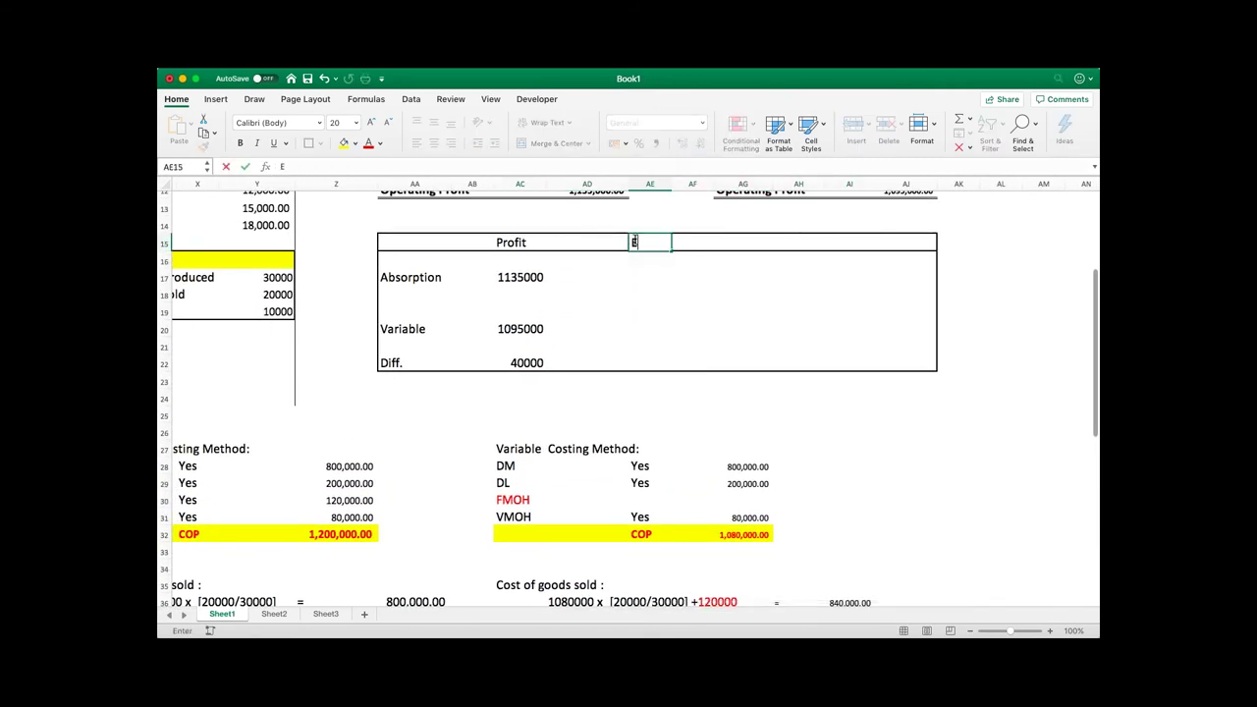
{"action": "type", "text": "nding Inv"}
{"action": "key", "text": "Return"}
Enter the ending inventories 400000 for absorption in AE17 and 360000 for variable in AE20.
{"action": "key", "text": "Return"}
{"action": "type", "text": "400000"}
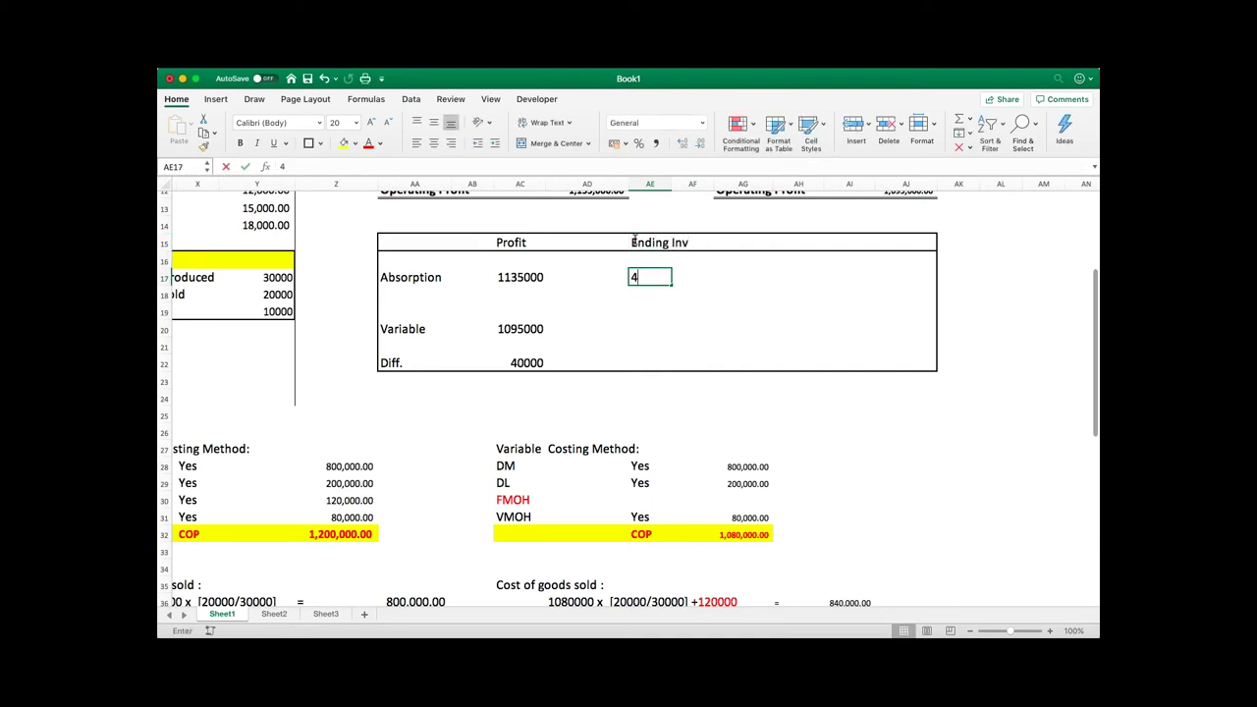
{"action": "key", "text": "Return"}
{"action": "key", "text": "Return"}
{"action": "key", "text": "Return"}
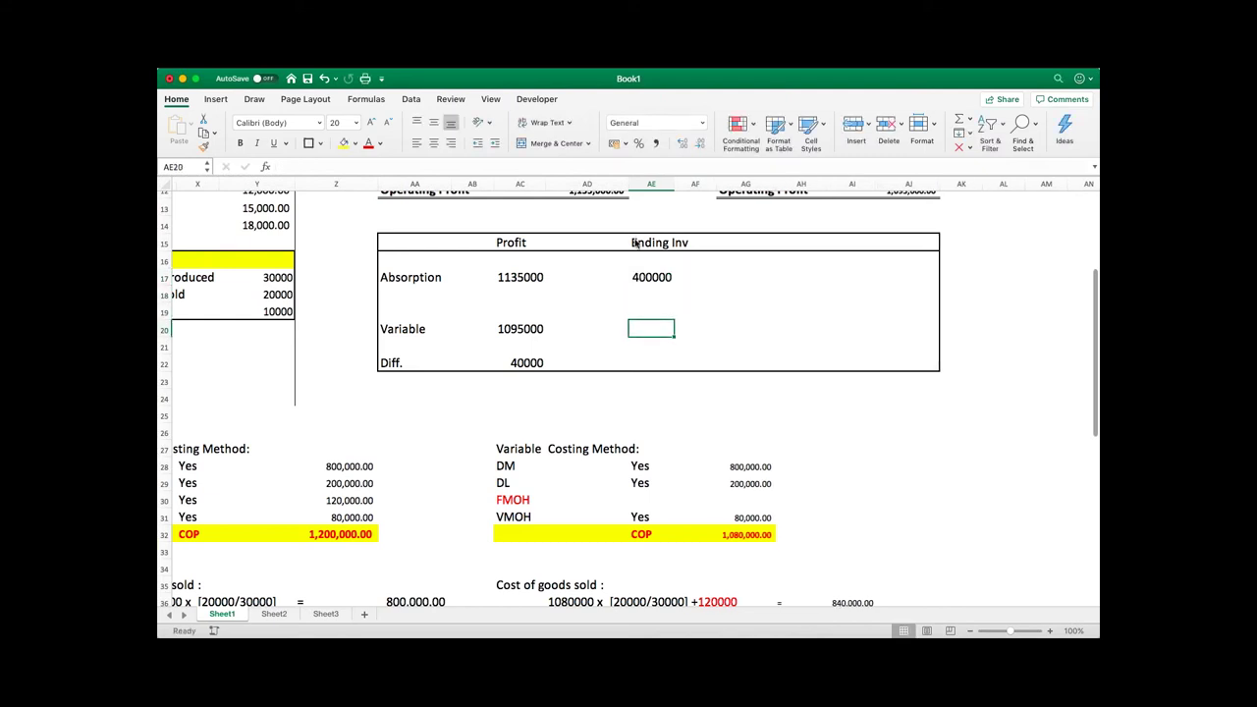
{"action": "type", "text": "360000"}
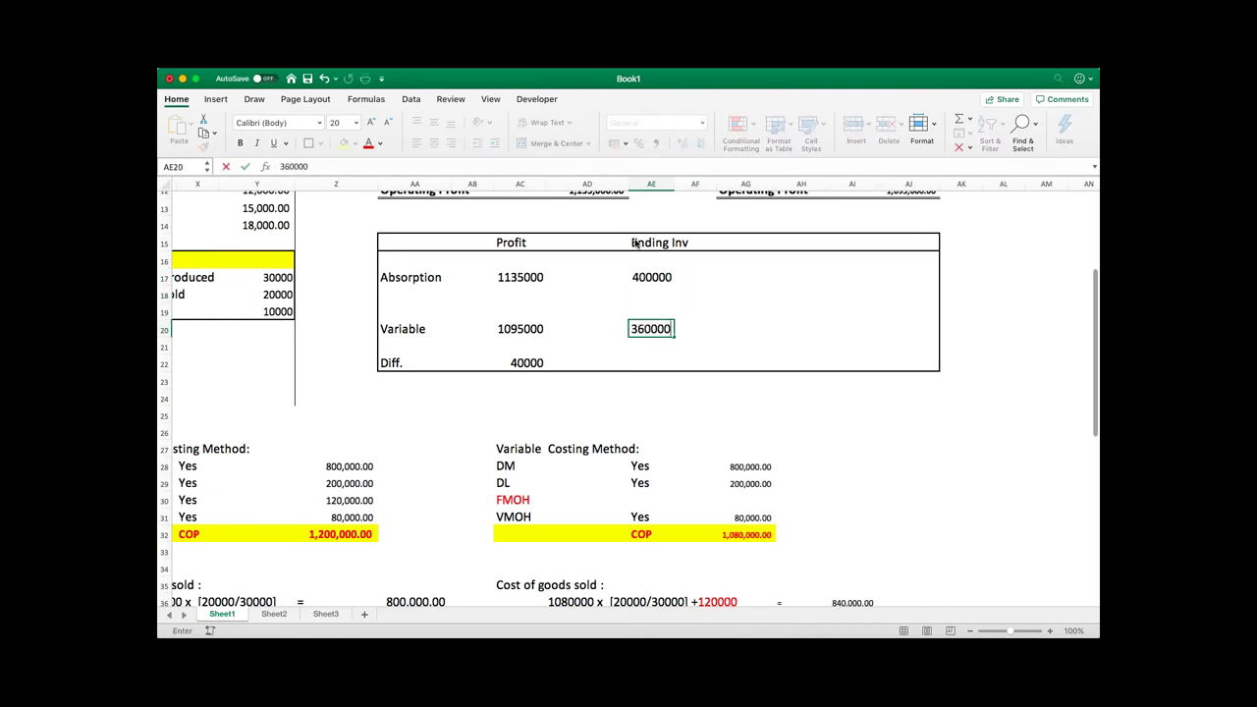
{"action": "key", "text": "Return"}
Calculate the ending inventory difference between the two methods in AE22 with =AE17-AE20.
{"action": "key", "text": "Return"}
{"action": "type", "text": "="}
{"action": "key", "text": "Up"}
{"action": "key", "text": "Up"}
{"action": "key", "text": "Up"}
{"action": "key", "text": "Up"}
{"action": "key", "text": "Up"}
{"action": "type", "text": "-"}
{"action": "key", "text": "Up"}
{"action": "key", "text": "Up"}
{"action": "key", "text": "Return"}
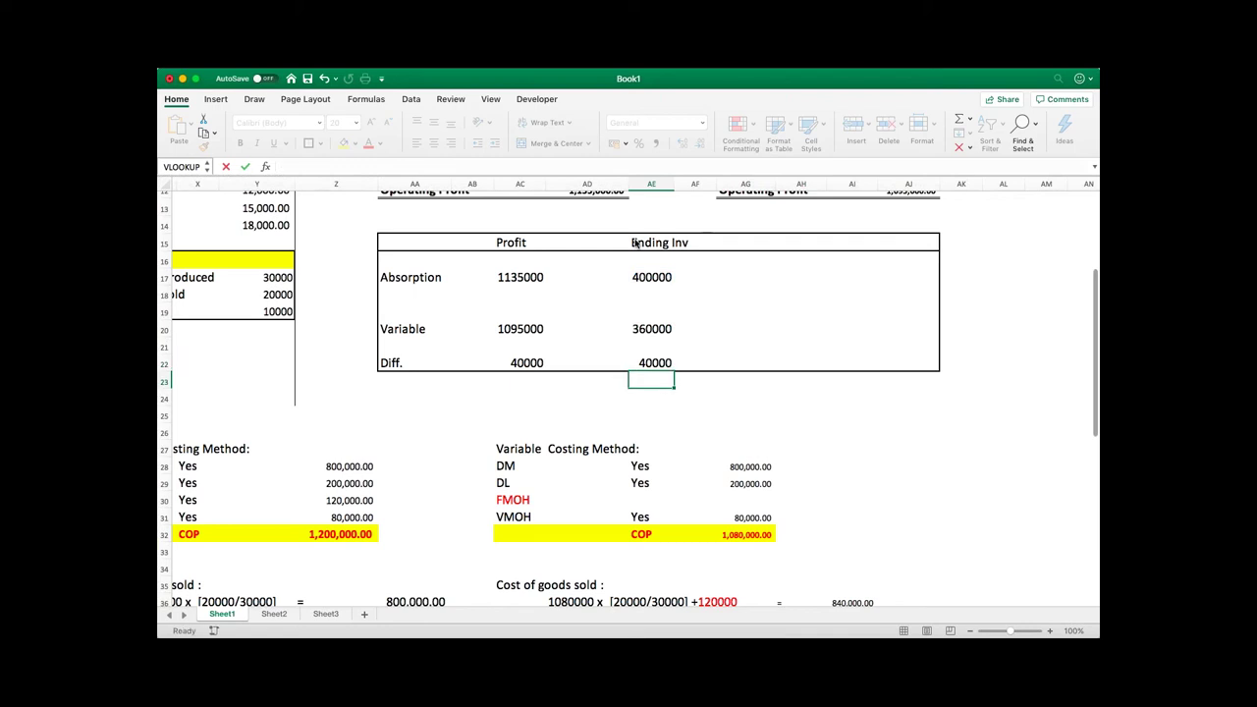
Compare the profit difference in AC22 with the ending inventory difference in AE22.
{"action": "key", "text": "Up"}
{"action": "key", "text": "Left"}
{"action": "key", "text": "Right"}
{"action": "key", "text": "Left"}
{"action": "key", "text": "Left"}
{"action": "key", "text": "Right"}
{"action": "key", "text": "Right"}
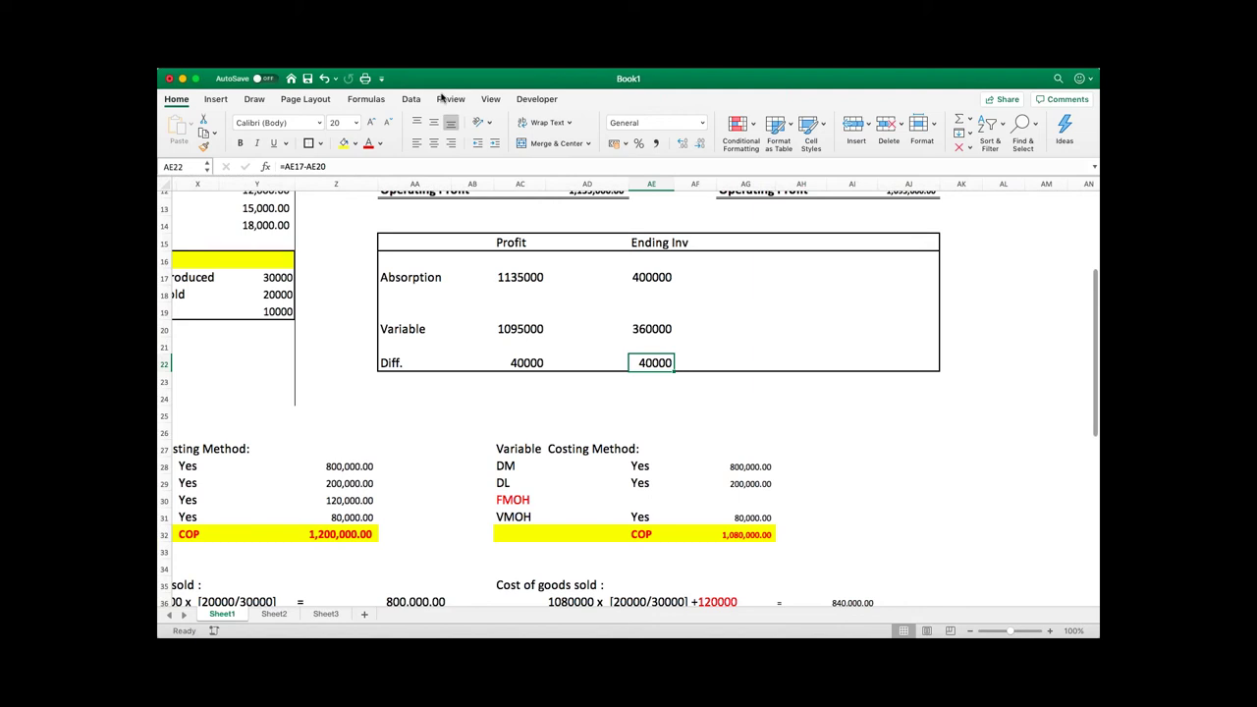
Mark the absorption profit and the variable profit in the comparison table with freehand red outlines.
{"action": "left_click", "coordinate": [414, 279]}
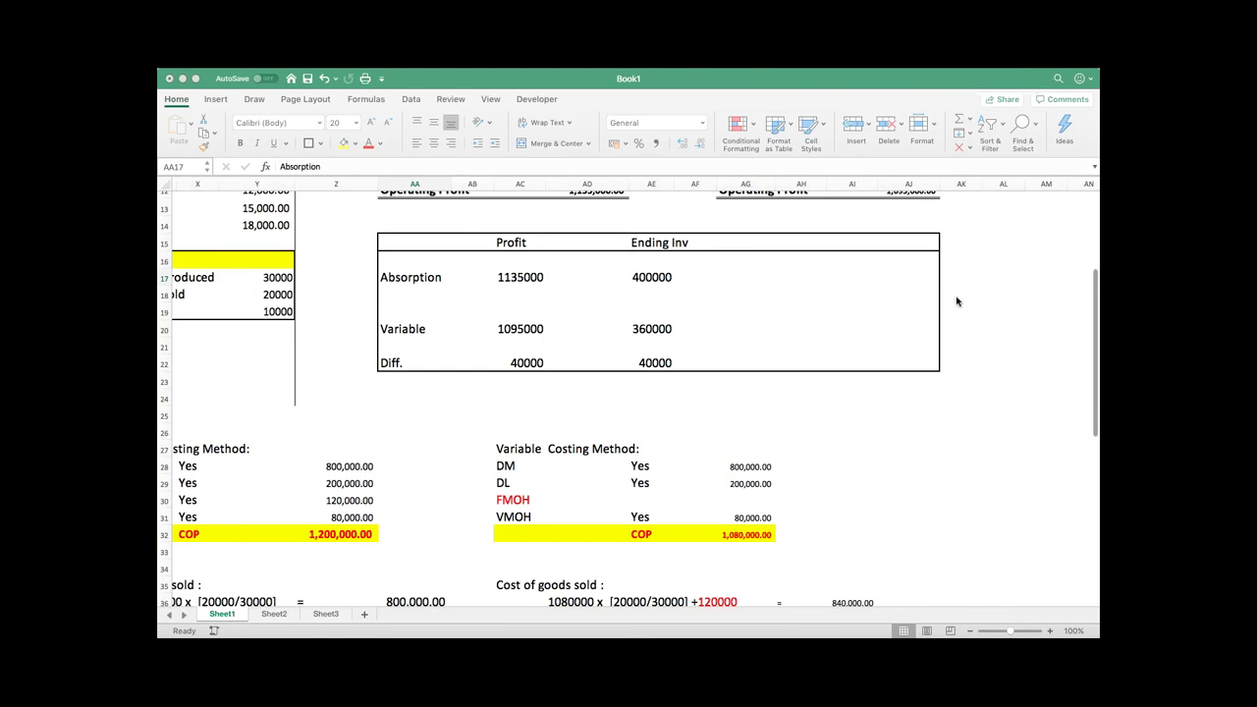
{"action": "left_click_drag", "start_coordinate": [548, 272], "coordinate": [564, 261]}
{"action": "mouse_move", "coordinate": [491, 322]}
{"action": "left_mouse_down"}
{"action": "mouse_move", "coordinate": [546, 311]}
{"action": "mouse_move", "coordinate": [548, 334]}
{"action": "mouse_move", "coordinate": [519, 344]}
{"action": "mouse_move", "coordinate": [489, 324]}
{"action": "mouse_move", "coordinate": [495, 312]}
{"action": "left_mouse_up"}
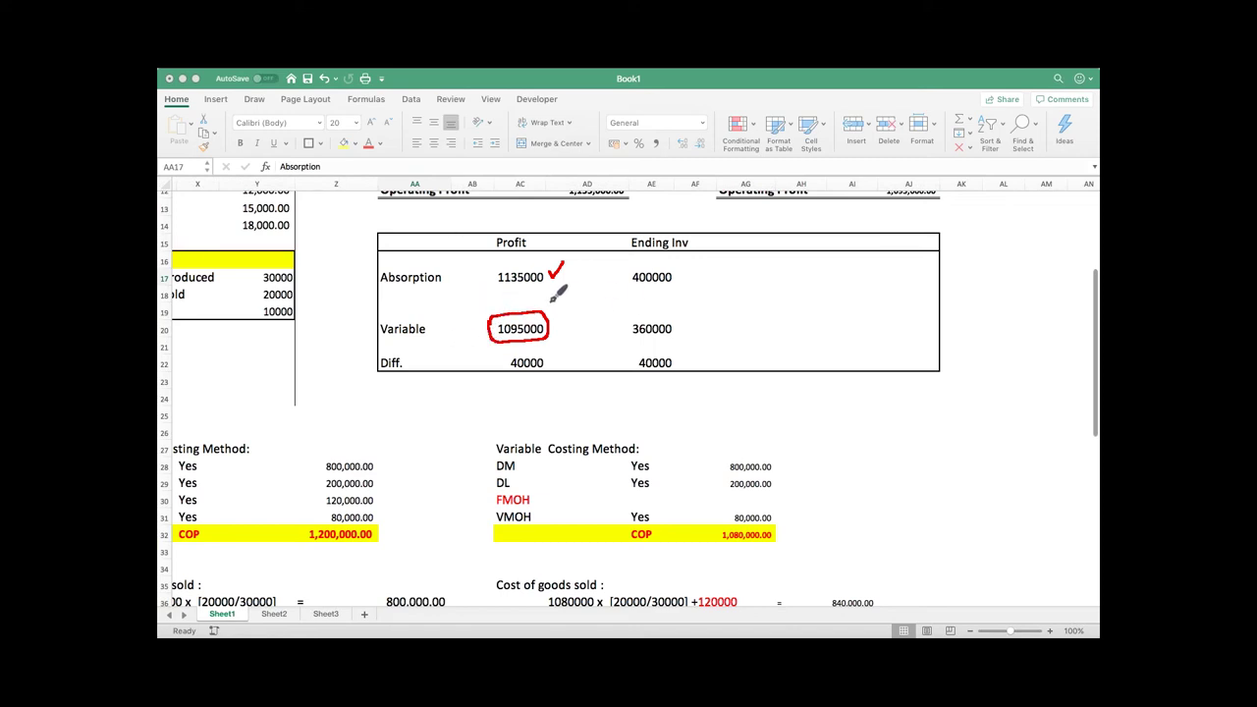
{"action": "mouse_move", "coordinate": [498, 258]}
{"action": "left_mouse_down"}
{"action": "mouse_move", "coordinate": [552, 257]}
{"action": "mouse_move", "coordinate": [555, 288]}
{"action": "mouse_move", "coordinate": [494, 290]}
{"action": "mouse_move", "coordinate": [494, 260]}
{"action": "left_mouse_up"}
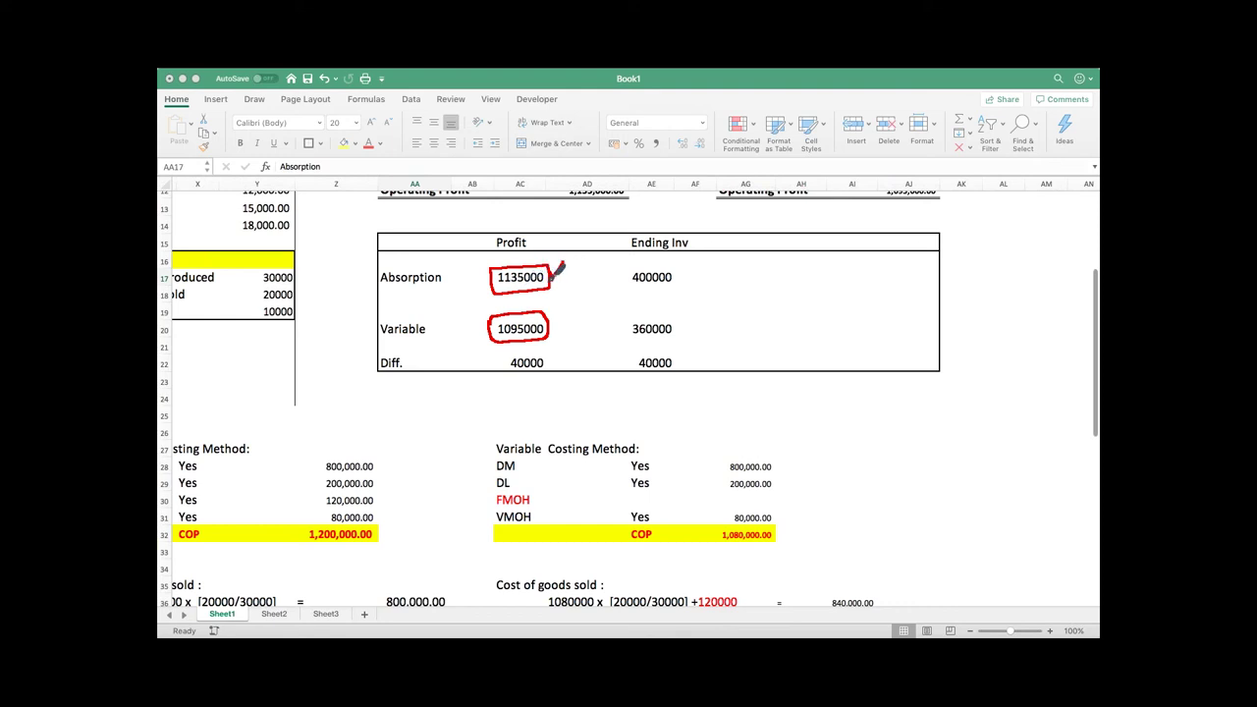
{"action": "mouse_move", "coordinate": [422, 318]}
{"action": "left_mouse_down"}
{"action": "mouse_move", "coordinate": [469, 308]}
{"action": "mouse_move", "coordinate": [472, 319]}
{"action": "left_mouse_up"}
{"action": "mouse_move", "coordinate": [766, 268]}
{"action": "left_mouse_down"}
{"action": "mouse_move", "coordinate": [766, 285]}
{"action": "mouse_move", "coordinate": [798, 283]}
{"action": "mouse_move", "coordinate": [797, 263]}
{"action": "mouse_move", "coordinate": [857, 255]}
{"action": "mouse_move", "coordinate": [853, 269]}
{"action": "mouse_move", "coordinate": [890, 271]}
{"action": "left_mouse_up"}
{"action": "left_click", "coordinate": [903, 265]}
{"action": "mouse_move", "coordinate": [762, 314]}
{"action": "left_mouse_down"}
{"action": "mouse_move", "coordinate": [850, 318]}
{"action": "mouse_move", "coordinate": [907, 299]}
{"action": "left_mouse_up"}
{"action": "left_click", "coordinate": [895, 308]}
{"action": "mouse_move", "coordinate": [761, 298]}
{"action": "left_mouse_down"}
{"action": "mouse_move", "coordinate": [748, 299]}
{"action": "mouse_move", "coordinate": [825, 295]}
{"action": "mouse_move", "coordinate": [791, 339]}
{"action": "mouse_move", "coordinate": [746, 304]}
{"action": "left_mouse_up"}
{"action": "left_click_drag", "start_coordinate": [858, 330], "coordinate": [880, 325]}
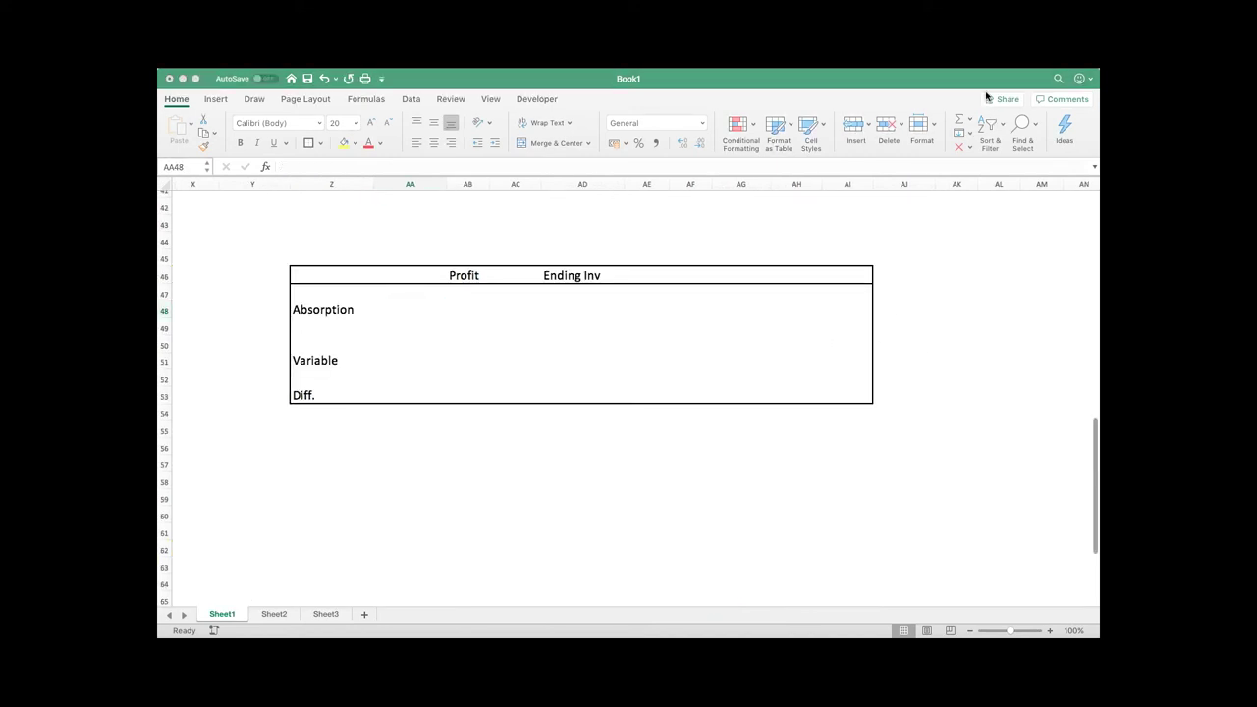
Enter Higher as the absorption profit entry in AB48 of the second comparison table.
{"action": "left_click", "coordinate": [466, 310]}
{"action": "left_click", "coordinate": [472, 308]}
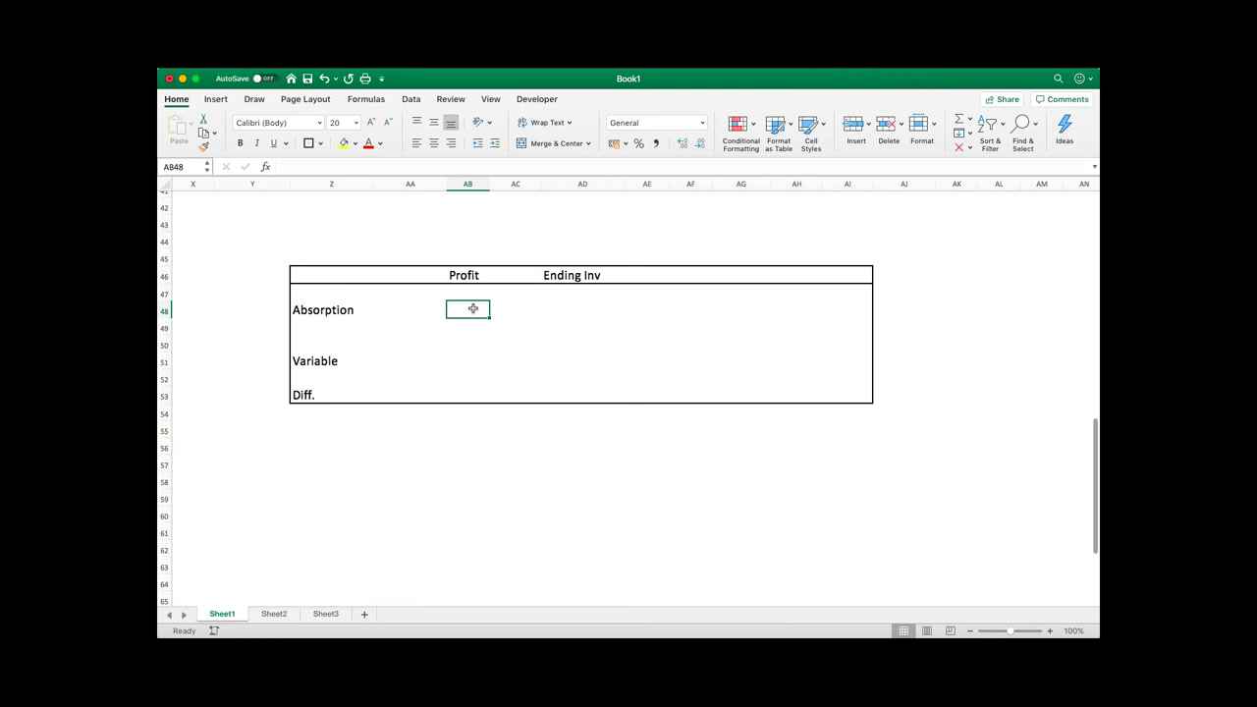
{"action": "type", "text": "Higher"}
{"action": "key", "text": "Return"}
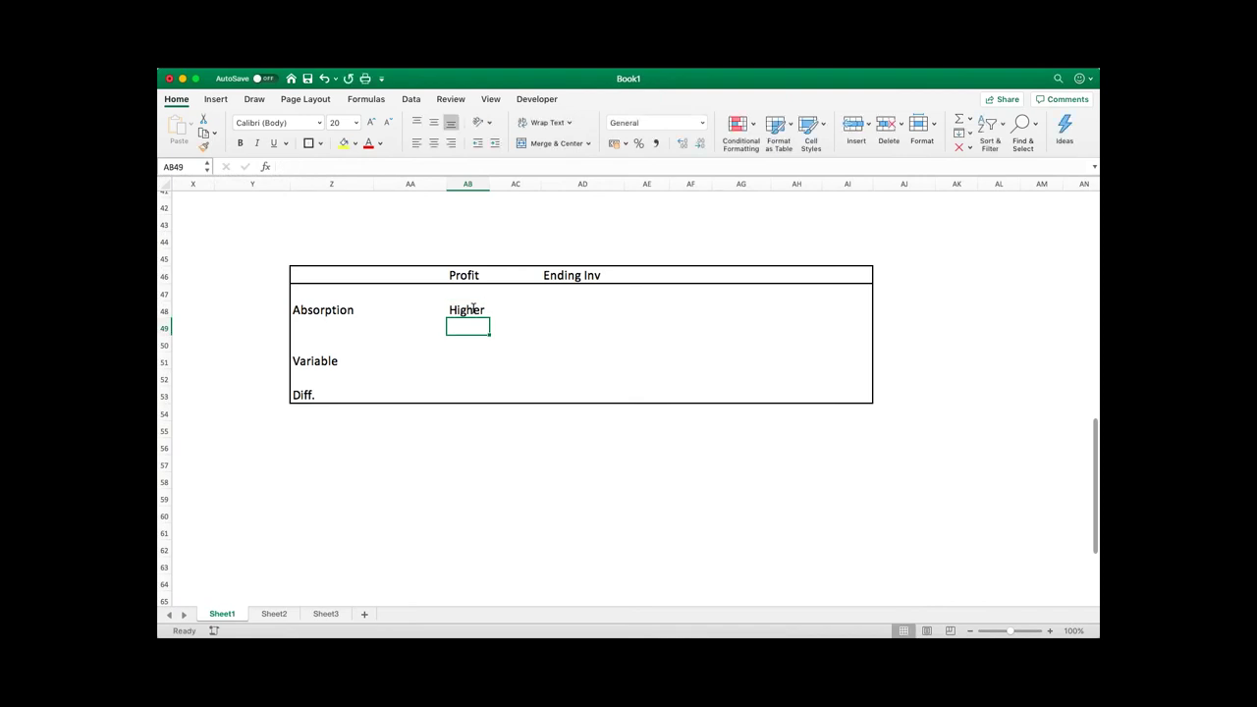
Enter the subheading GP,NP,R/E,Eqty in AB47 under the Profit heading.
{"action": "key", "text": "Up"}
{"action": "key", "text": "Up"}
{"action": "key", "text": "Up"}
{"action": "key", "text": "Up"}
{"action": "key", "text": "Down"}
{"action": "key", "text": "Down"}
{"action": "type", "text": "GP"}
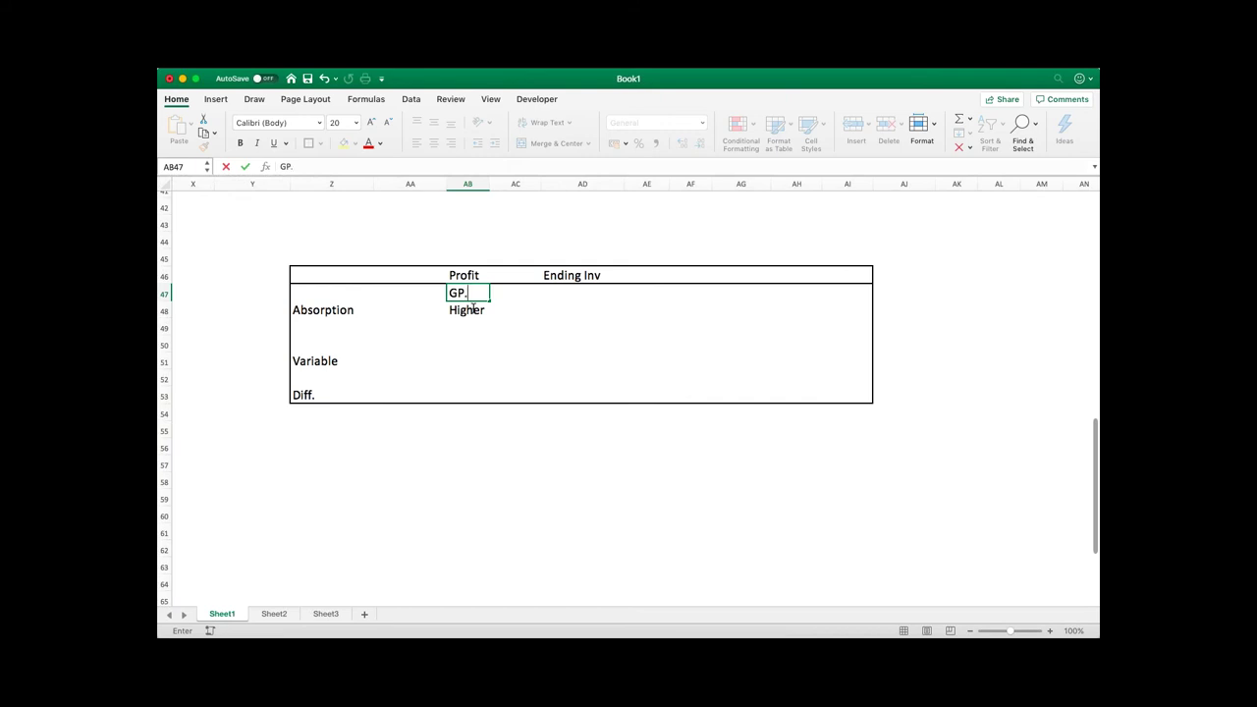
{"action": "type", "text": ",NP,R"}
{"action": "key", "text": "BackSpace"}
{"action": "type", "text": "R/E,Eqty"}
{"action": "key", "text": "Return"}
Enter Lower as the variable costing profit entry in AB51.
{"action": "key", "text": "Up"}
{"action": "key", "text": "Left"}
{"action": "key", "text": "Right"}
{"action": "key", "text": "Right"}
{"action": "key", "text": "Down"}
{"action": "key", "text": "Down"}
{"action": "key", "text": "Left"}
{"action": "key", "text": "Down"}
{"action": "key", "text": "Down"}
{"action": "type", "text": "Lowe"}
{"action": "key", "text": "Return"}
Fill the Ending Inv column with Higher for absorption in AD48 and Lower for variable in AD51.
{"action": "key", "text": "Up"}
{"action": "key", "text": "Up"}
{"action": "key", "text": "Up"}
{"action": "key", "text": "Up"}
{"action": "key", "text": "Right"}
{"action": "key", "text": "Right"}
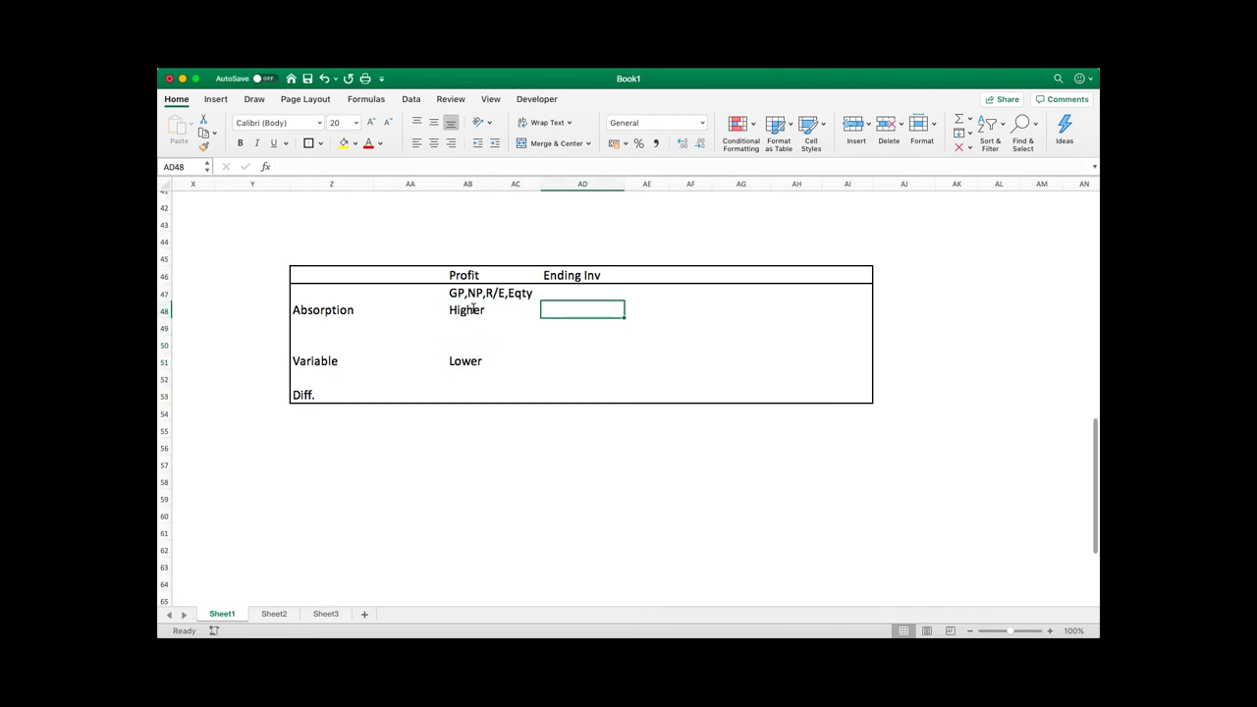
{"action": "type", "text": "Highe"}
{"action": "key", "text": "Return"}
{"action": "key", "text": "Down"}
{"action": "key", "text": "Down"}
{"action": "type", "text": "Lower"}
{"action": "key", "text": "Return"}
Enter the column heading Exeternal Reporting in AF46 of the second comparison table.
{"action": "key", "text": "Up"}
{"action": "key", "text": "Up"}
{"action": "key", "text": "Up"}
{"action": "key", "text": "Up"}
{"action": "key", "text": "Up"}
{"action": "key", "text": "Right"}
{"action": "key", "text": "Right"}
{"action": "key", "text": "Up"}
{"action": "key", "text": "Right"}
{"action": "key", "text": "Down"}
{"action": "key", "text": "Left"}
{"action": "key", "text": "Up"}
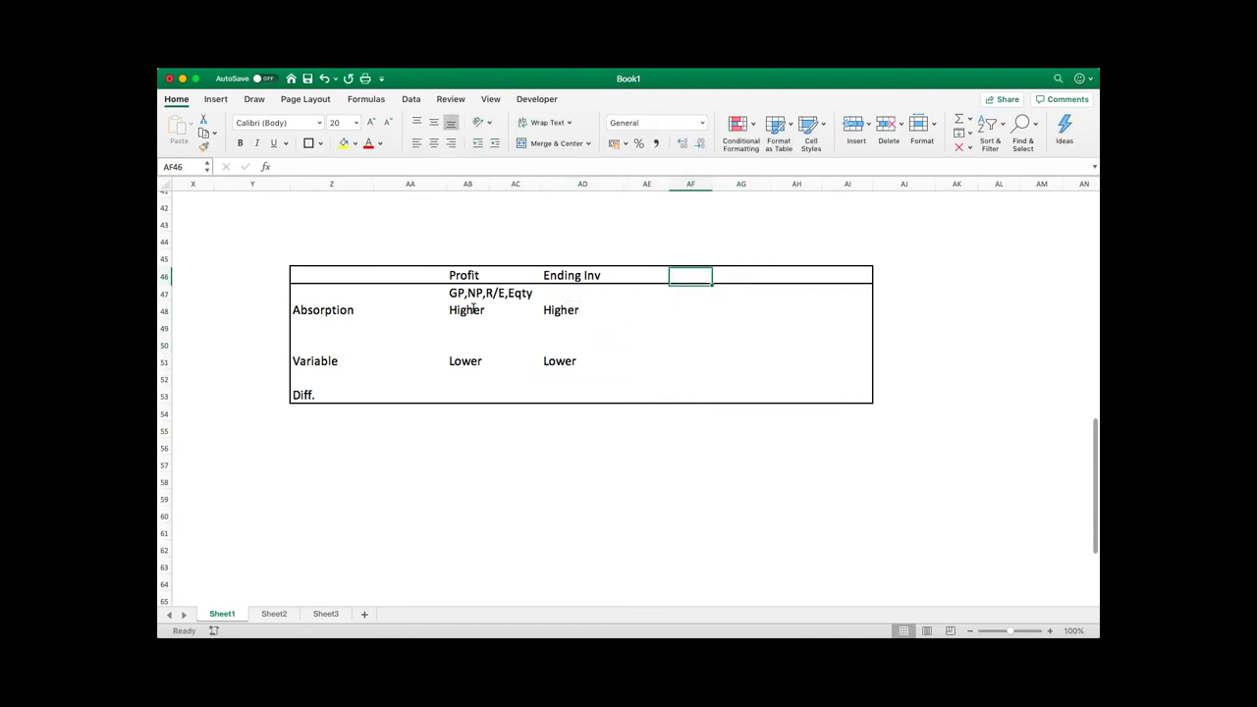
{"action": "type", "text": "Exeternal"}
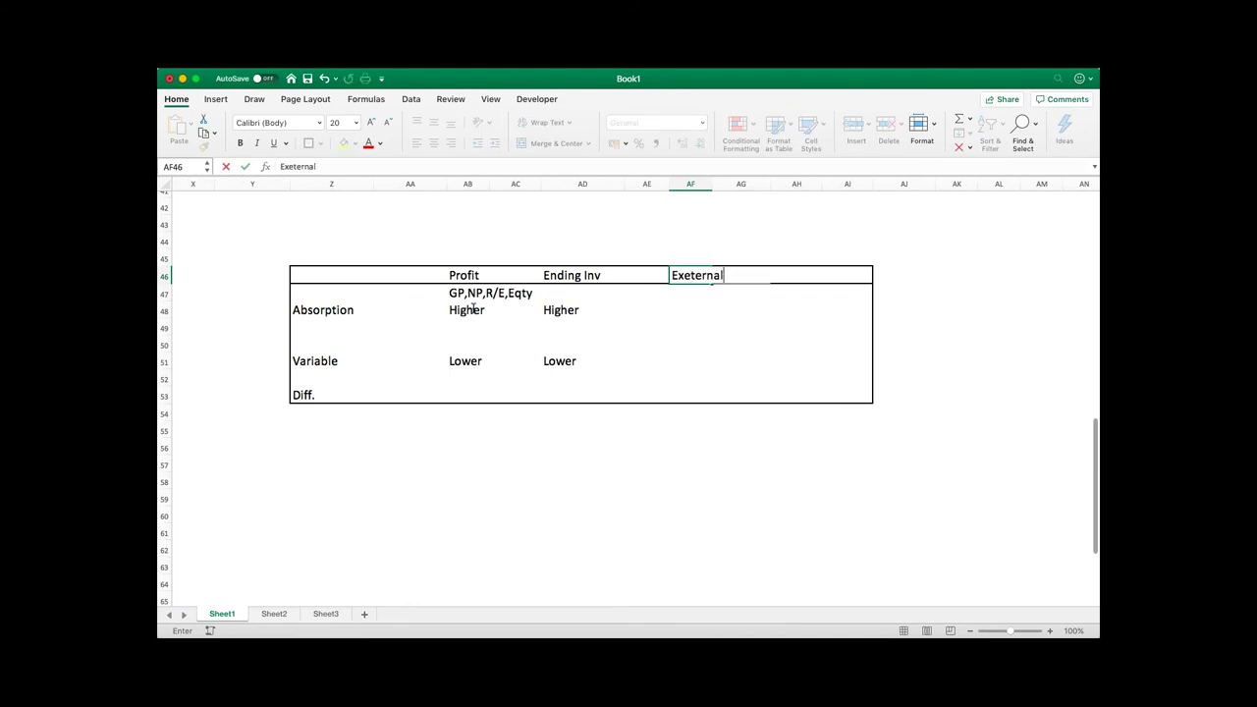
{"action": "type", "text": " REporting"}
{"action": "key", "text": "Return"}
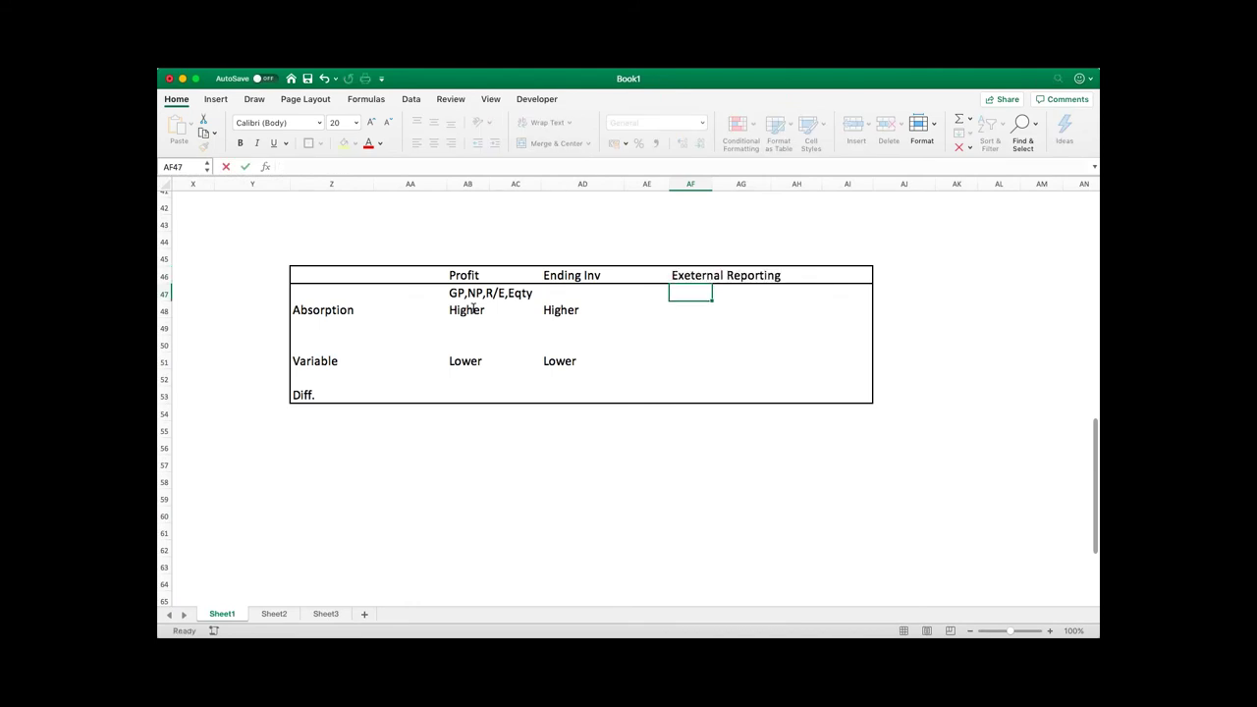
Enter Allowed for absorption in AF48 and Not Allowed for variable in AF51.
{"action": "key", "text": "Down"}
{"action": "type", "text": "Allowed"}
{"action": "key", "text": "Return"}
{"action": "key", "text": "Down"}
{"action": "key", "text": "Down"}
{"action": "type", "text": "Not All"}
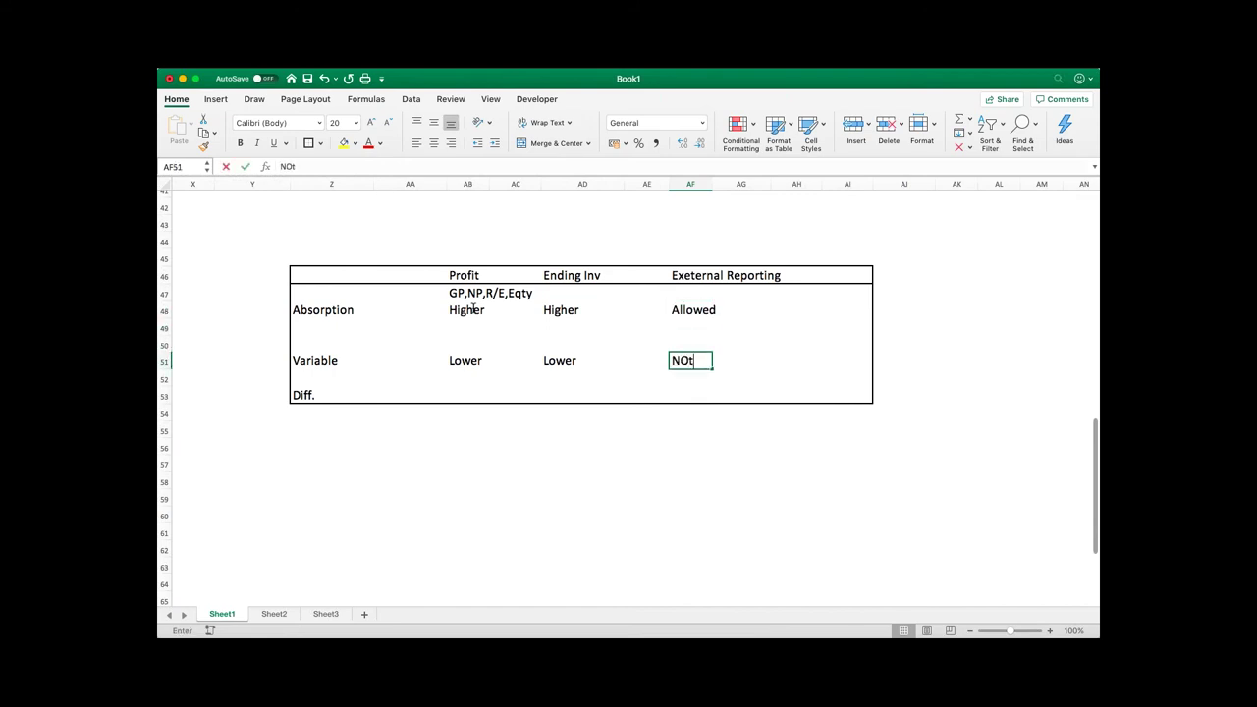
{"action": "type", "text": "owed"}
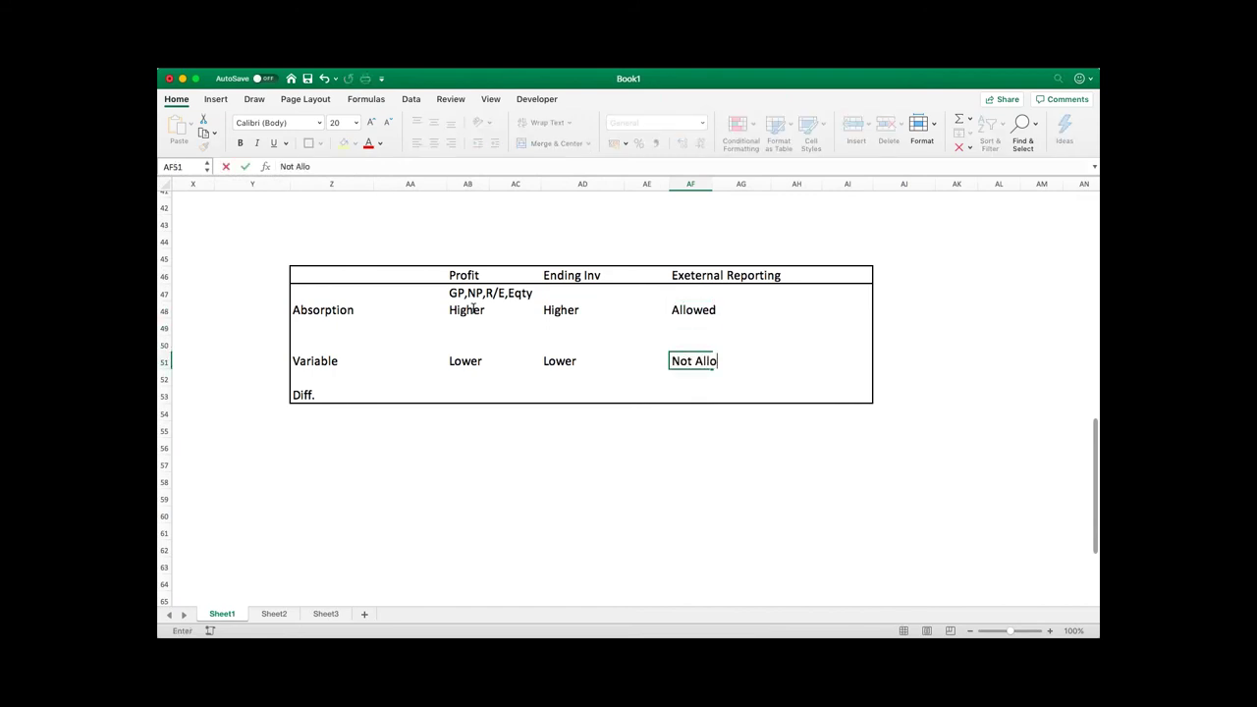
{"action": "key", "text": "Return"}
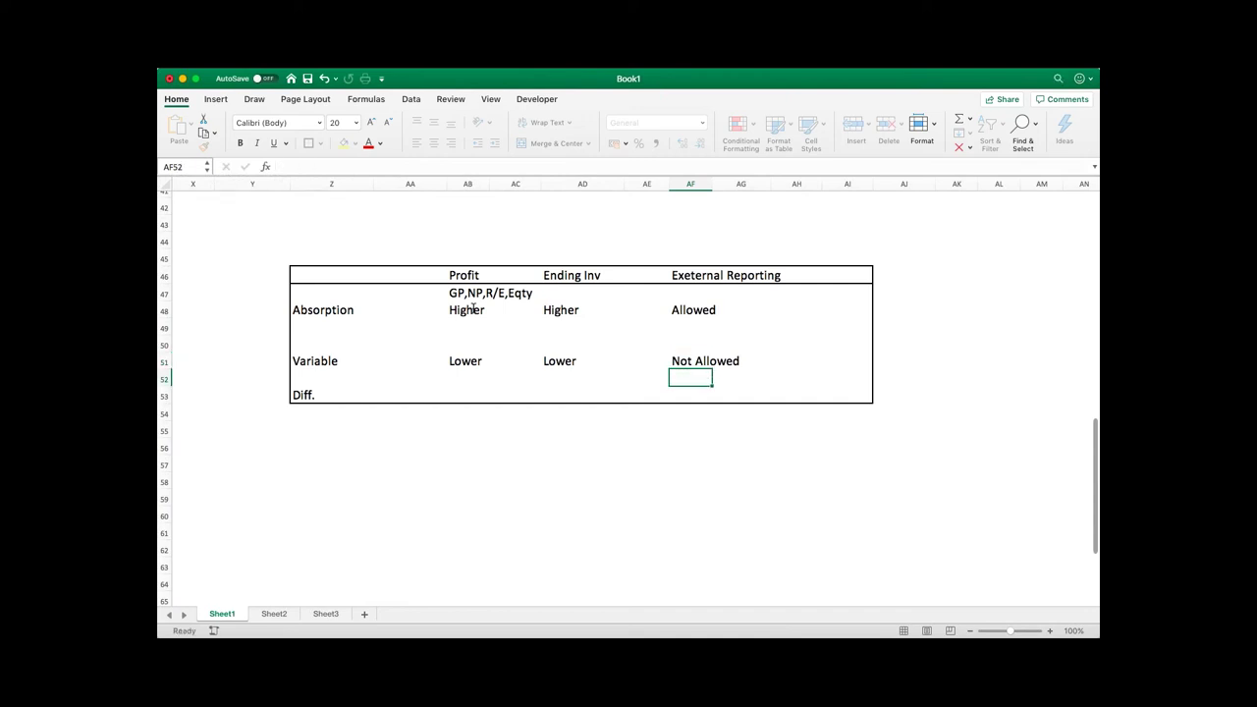
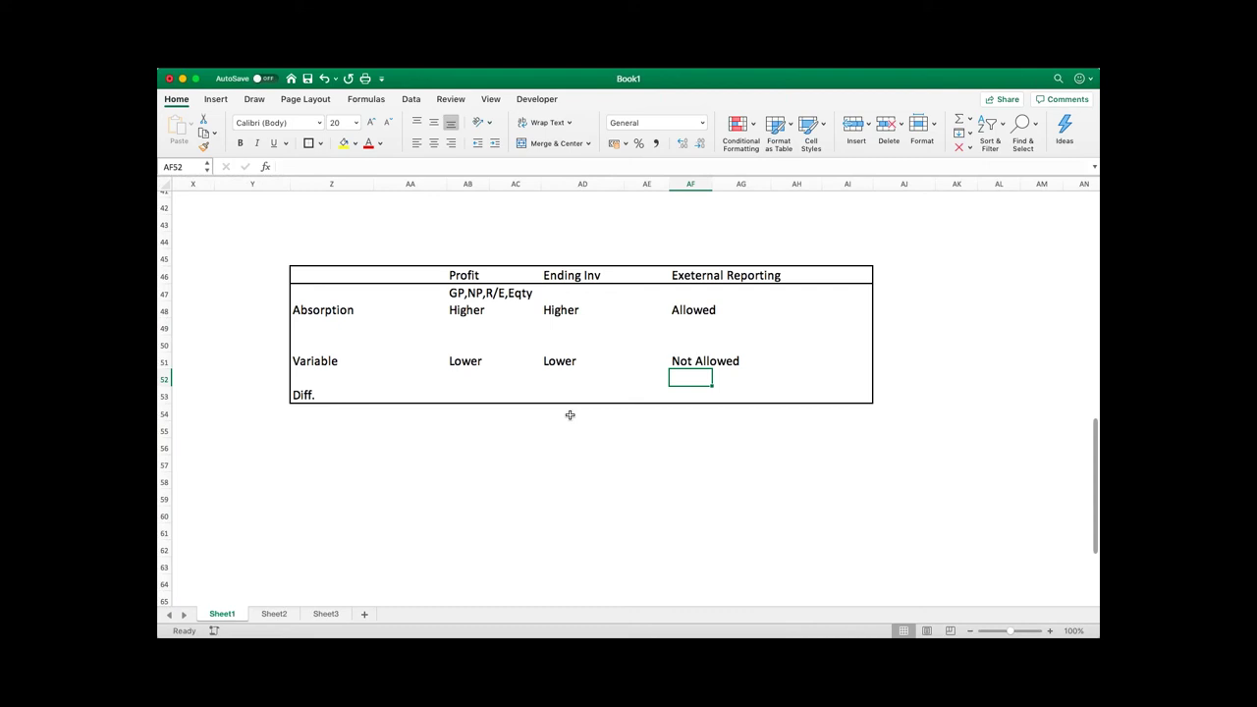
Enter the heading "Change in Profit between Abs Costing method and Variable Costing method:" in Z57 below the table.
{"action": "scroll", "coordinate": [646, 460], "scroll_direction": "down", "scroll_amount": 3}
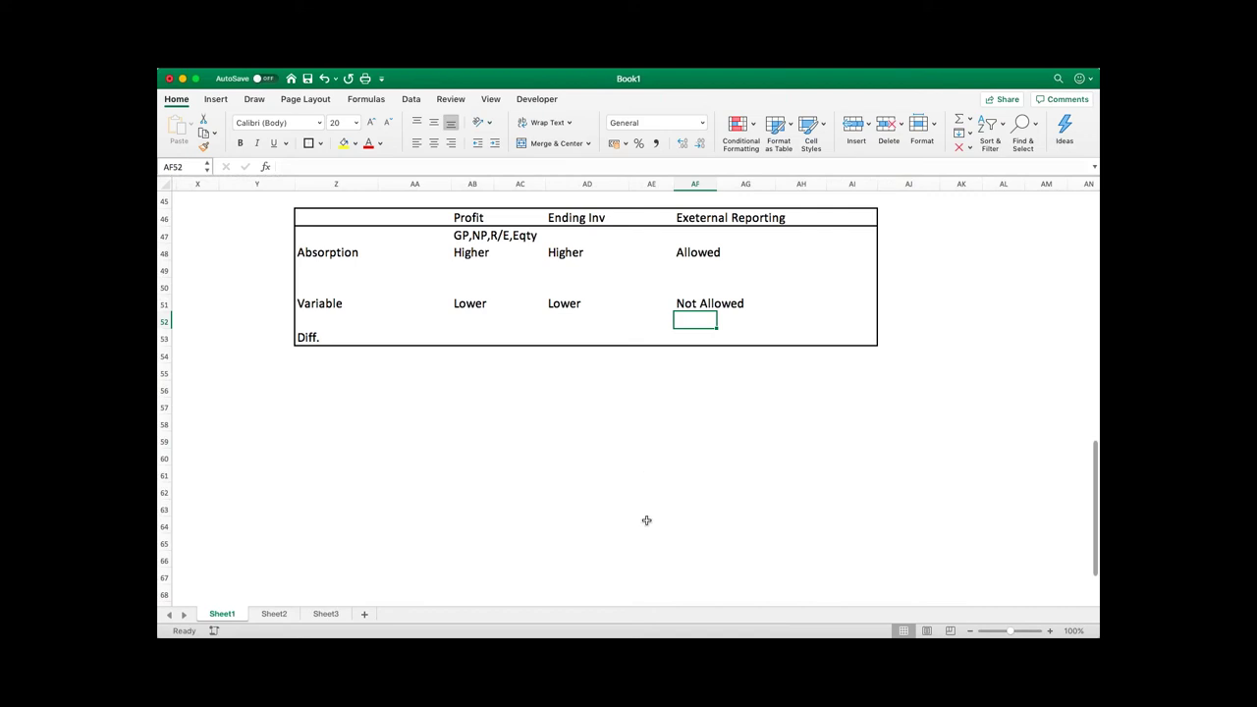
{"action": "left_click", "coordinate": [448, 438]}
{"action": "left_click", "coordinate": [346, 398]}
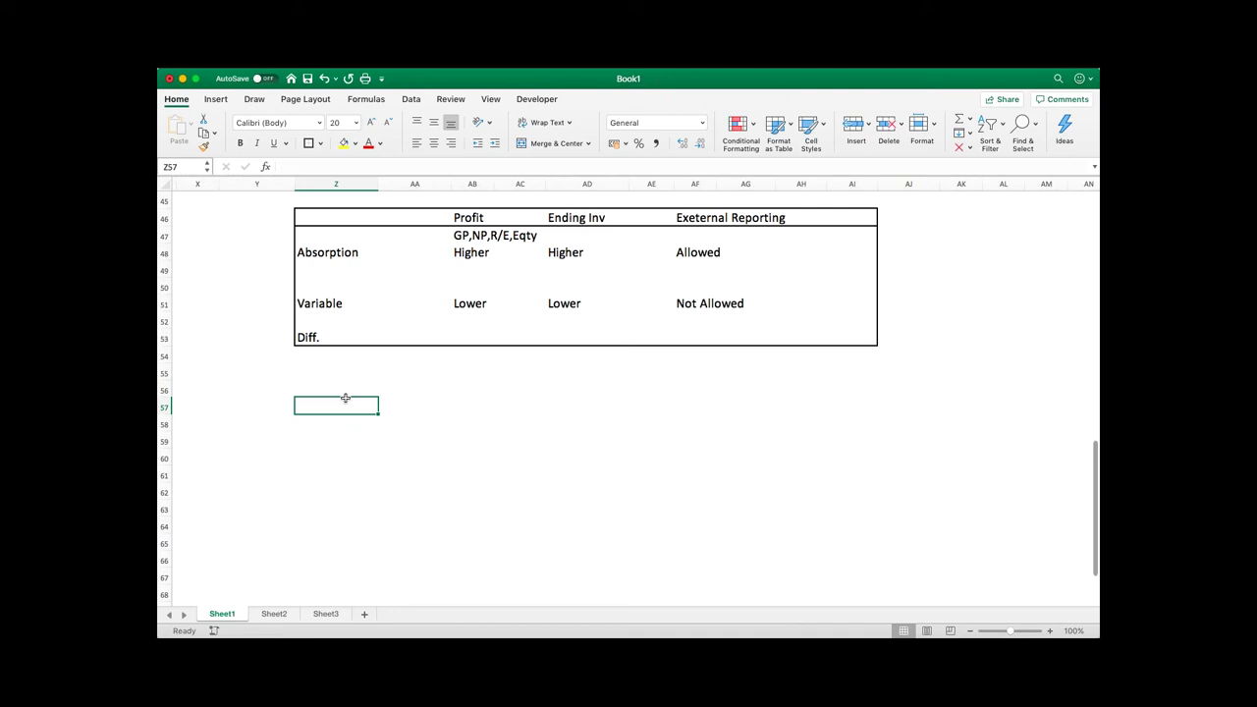
{"action": "type", "text": "Change in Profit between "}
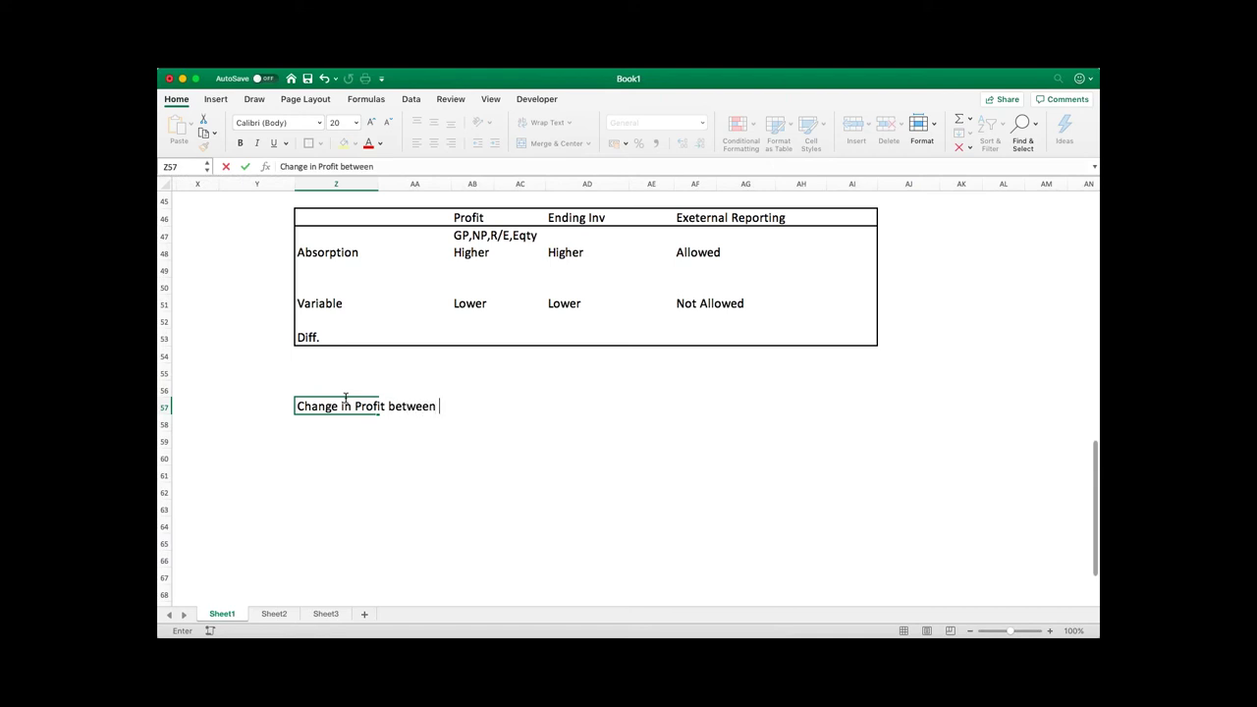
{"action": "type", "text": "Abs Cso"}
{"action": "key", "text": "BackSpace"}
{"action": "key", "text": "BackSpace"}
{"action": "type", "text": "osting method "}
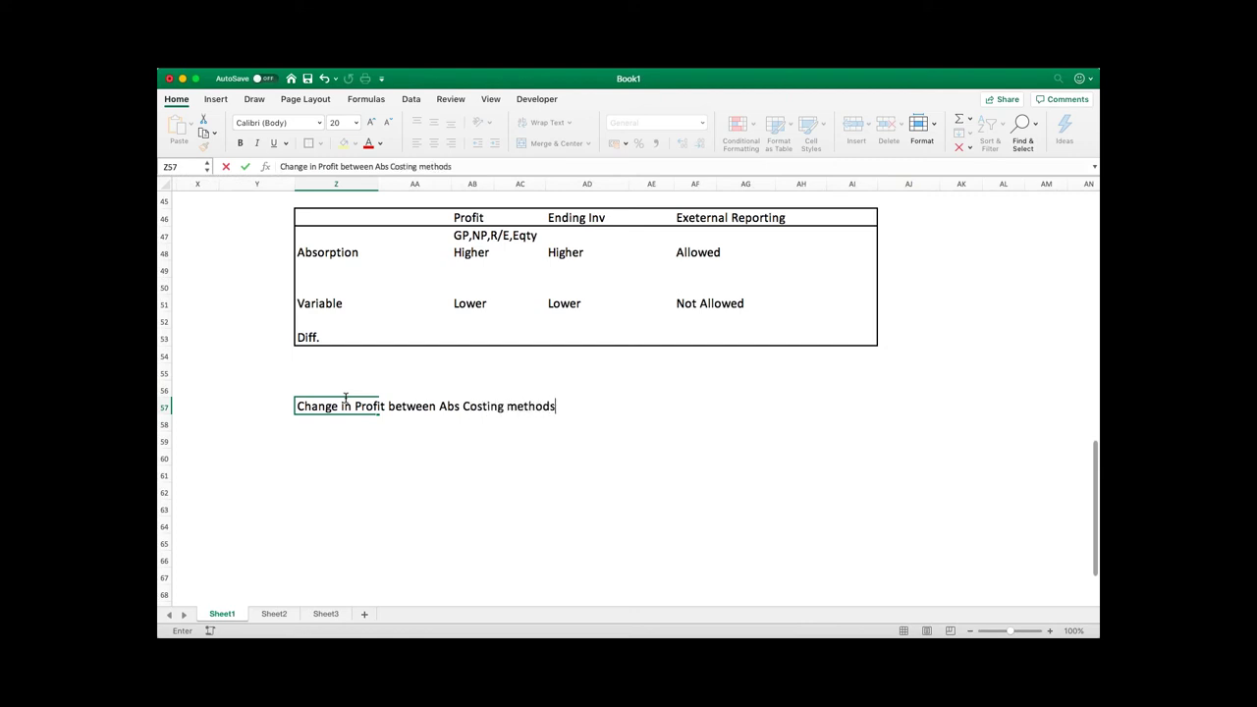
{"action": "type", "text": "and VAri"}
{"action": "type", "text": "able "}
{"action": "type", "text": "Costing method"}
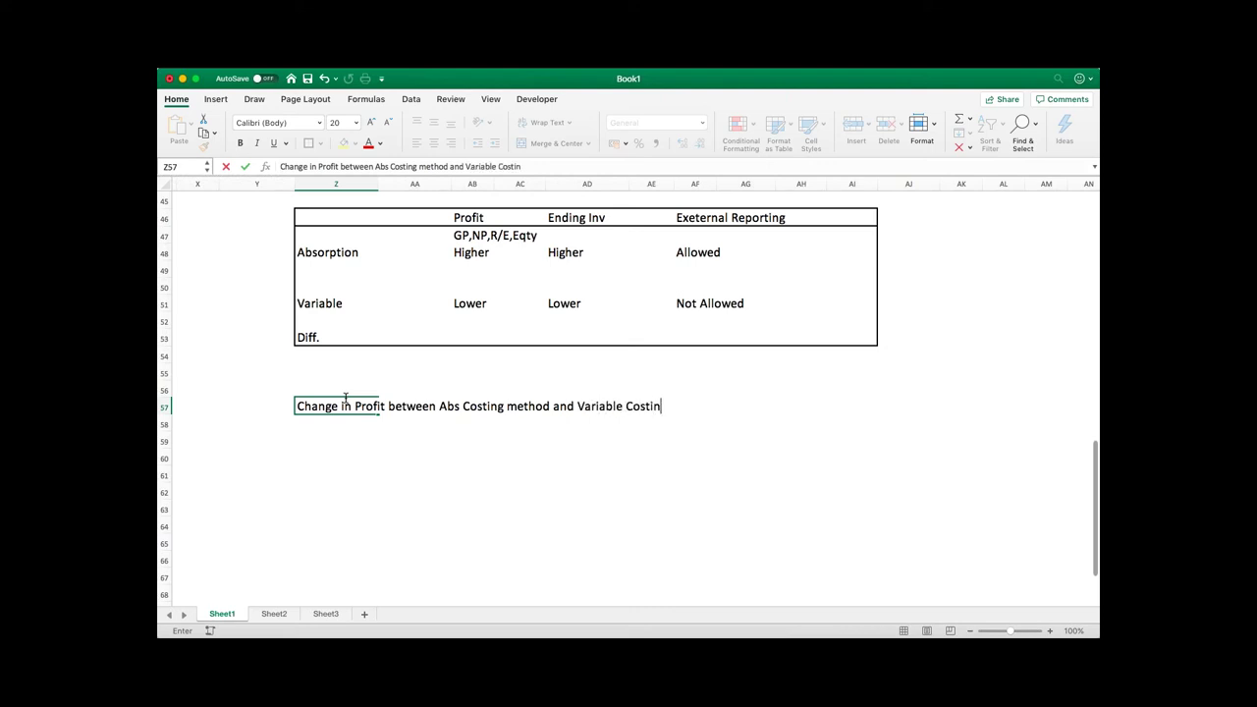
{"action": "type", "text": ":"}
{"action": "key", "text": "Return"}
Place an equals sign in AB60 to begin the written profit change formula.
{"action": "key", "text": "Down"}
{"action": "key", "text": "Right"}
{"action": "key", "text": "Right"}
{"action": "key", "text": "Right"}
{"action": "key", "text": "Down"}
{"action": "key", "text": "Left"}
{"action": "type", "text": "="}
Write the fraction FMOH over No. of Units Produced in AC59:AC61, with a dashed line in AC60.
{"action": "key", "text": "Right"}
{"action": "key", "text": "Up"}
{"action": "type", "text": "FMOH"}
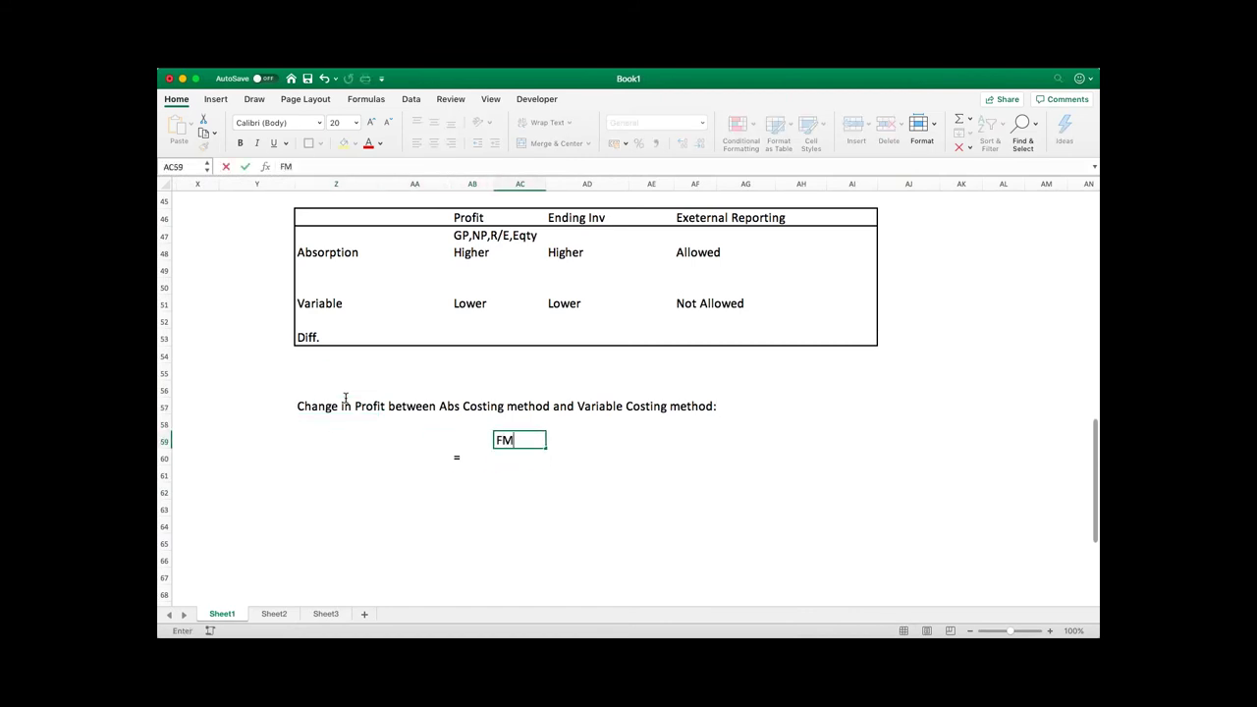
{"action": "key", "text": "Return"}
{"action": "type", "text": "-------"}
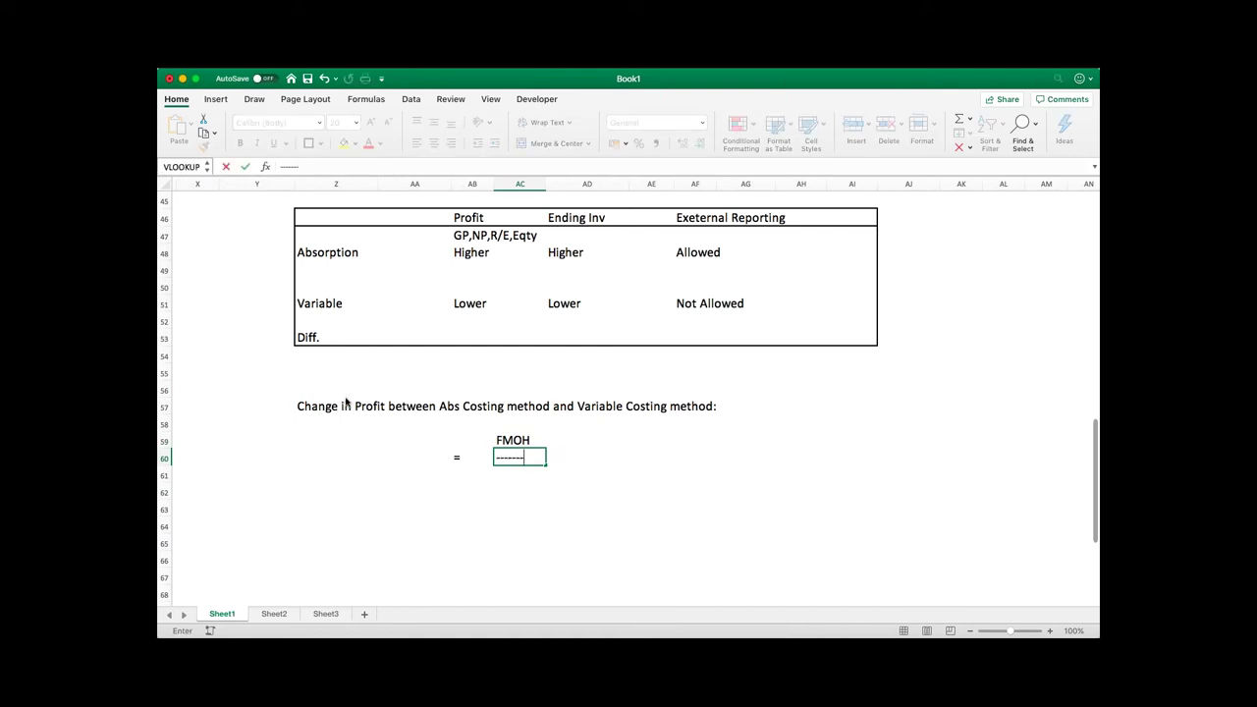
{"action": "key", "text": "Return"}
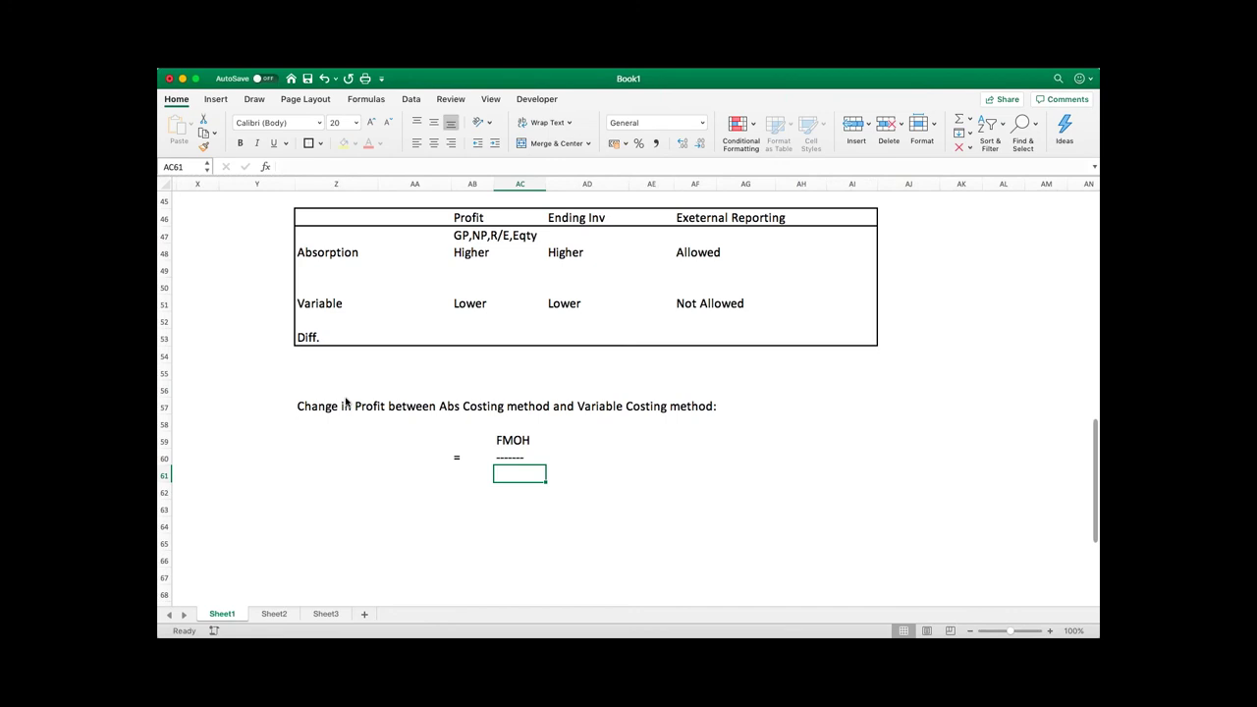
{"action": "type", "text": "No. of Units Produced"}
Complete the written formula with "x No of units in the ending Inventory" in AE60.
{"action": "key", "text": "Up"}
{"action": "key", "text": "Right"}
{"action": "key", "text": "Right"}
{"action": "type", "text": "x"}
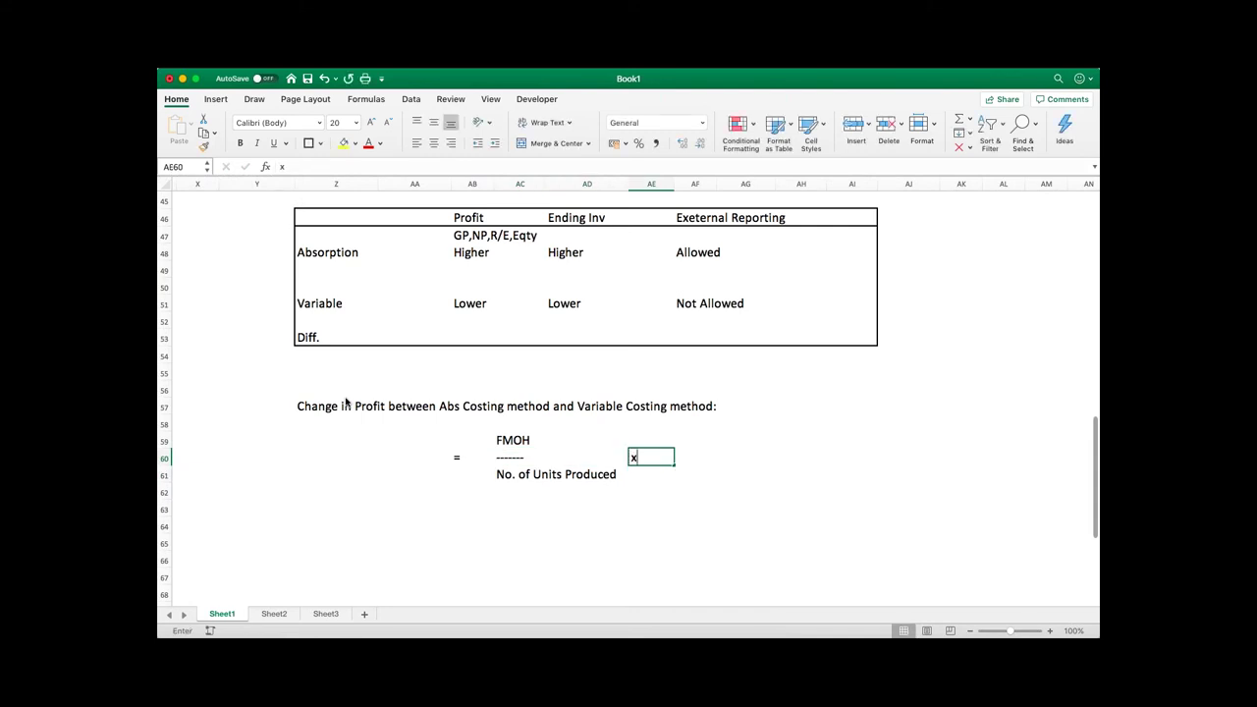
{"action": "type", "text": " No of units in the ending Inventro"}
{"action": "key", "text": "BackSpace"}
{"action": "key", "text": "BackSpace"}
{"action": "type", "text": "ory"}
{"action": "key", "text": "Return"}
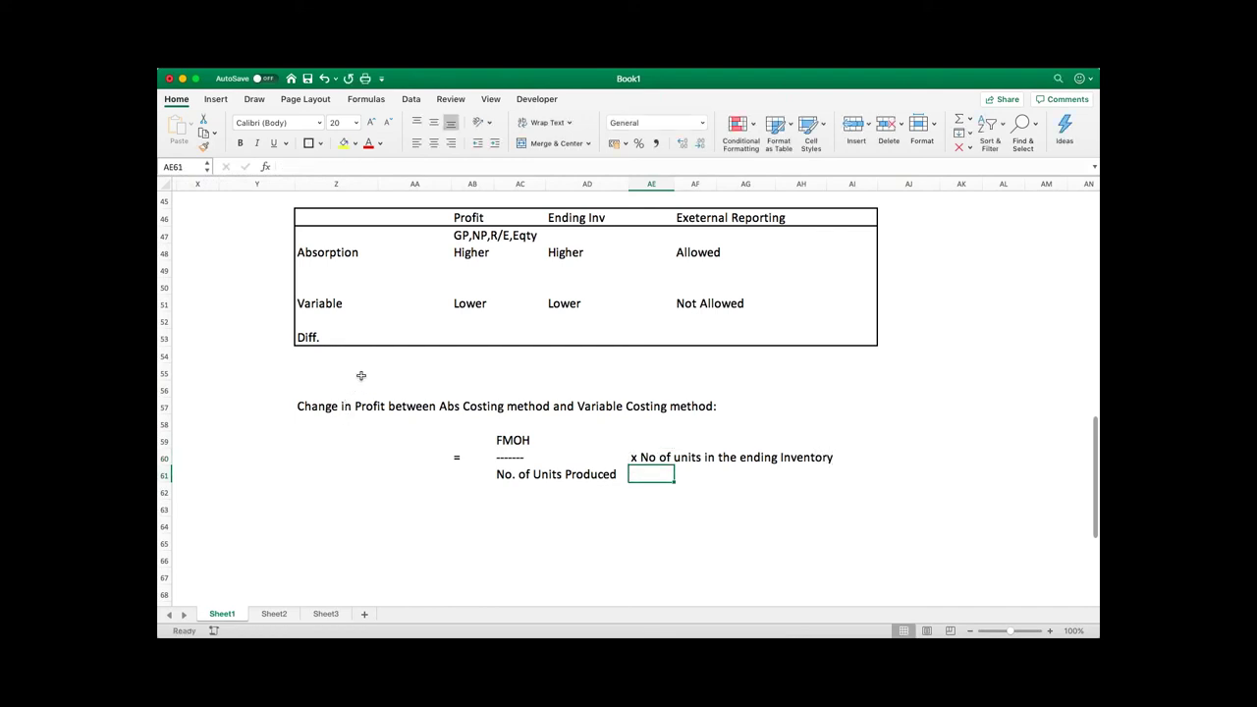
Check the profit difference in AC22 and the absorption FMOH row V30:Z30 against the written formula.
{"action": "scroll", "coordinate": [361, 375], "scroll_direction": "up", "scroll_amount": 10}
{"action": "scroll", "coordinate": [362, 376], "scroll_direction": "up", "scroll_amount": 4}
{"action": "left_click", "coordinate": [541, 320]}
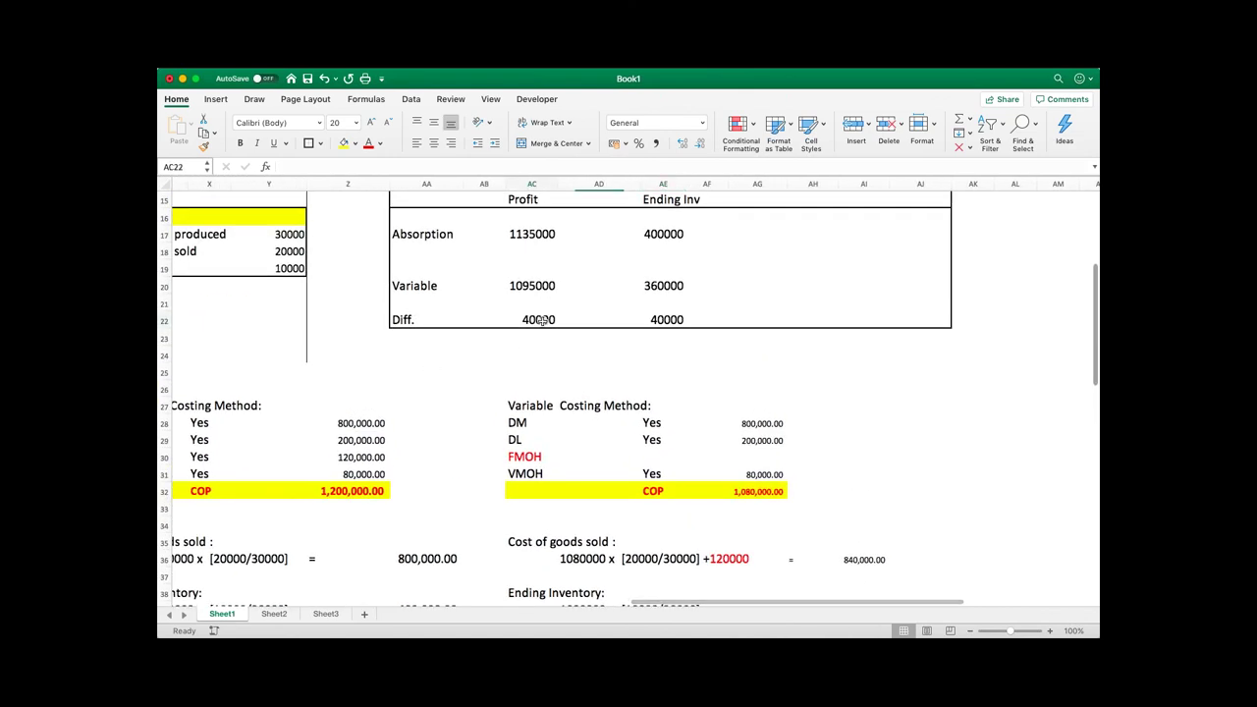
{"action": "scroll", "coordinate": [540, 396], "scroll_direction": "down", "scroll_amount": 5}
{"action": "scroll", "coordinate": [540, 396], "scroll_direction": "left", "scroll_amount": 2}
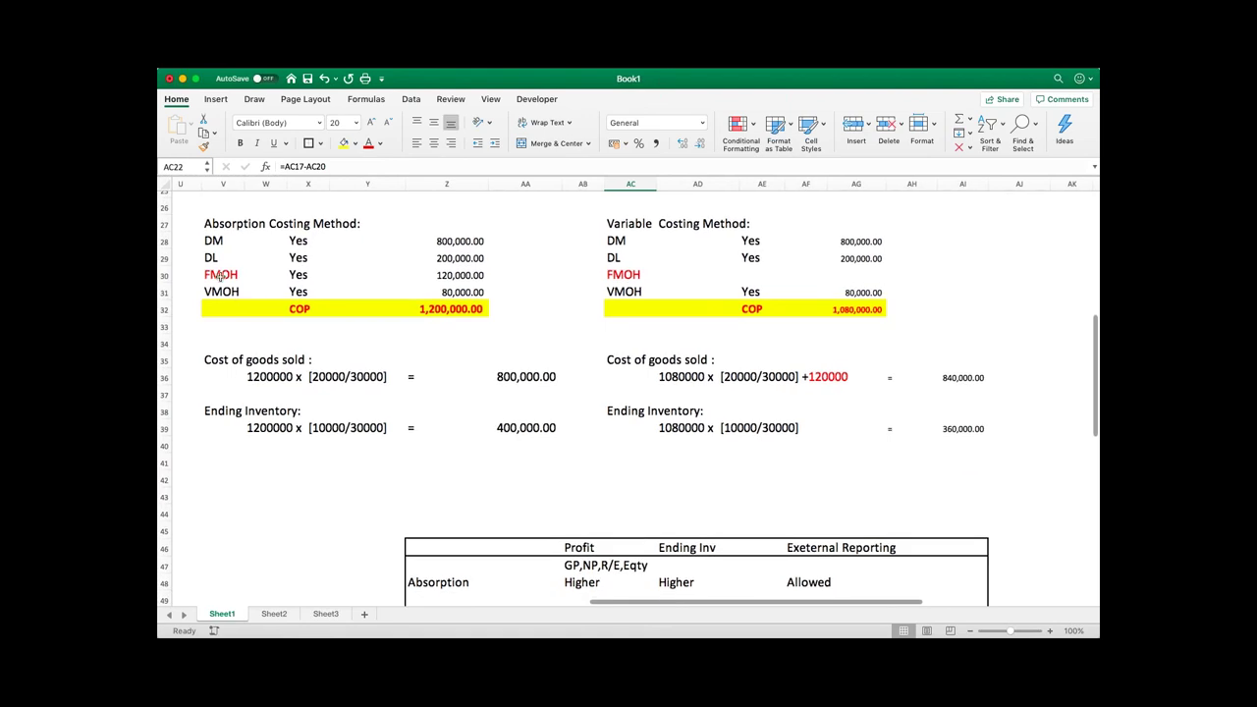
{"action": "left_click_drag", "start_coordinate": [220, 275], "coordinate": [466, 283]}
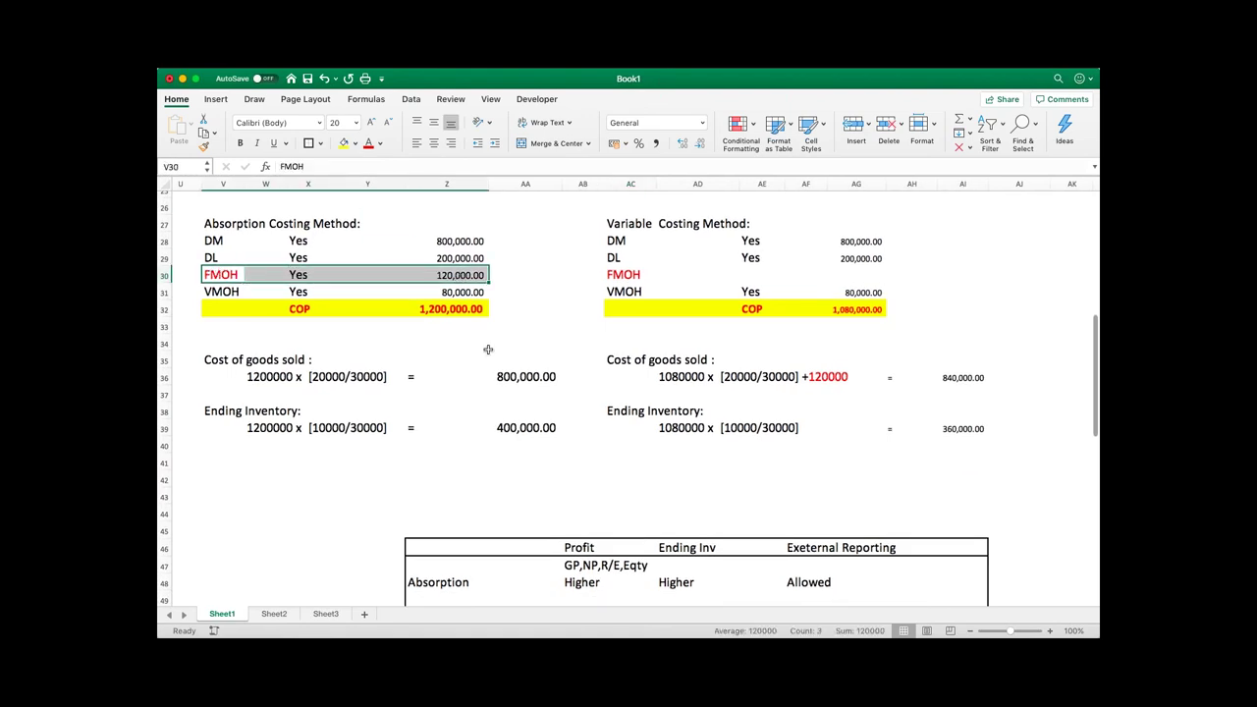
{"action": "scroll", "coordinate": [488, 350], "scroll_direction": "down", "scroll_amount": 10}
{"action": "left_click", "coordinate": [603, 266]}
{"action": "left_click", "coordinate": [864, 337]}
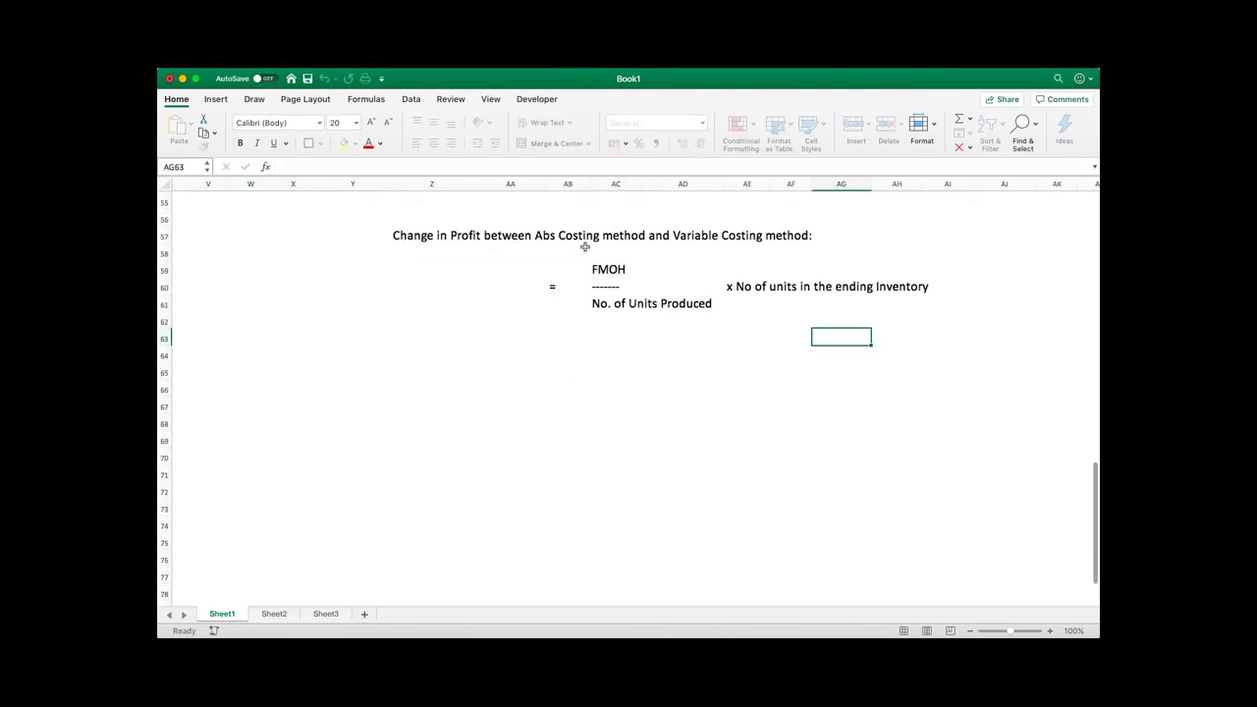
Copy the formula text in AC59:AI61 and paste it at AC64.
{"action": "left_click", "coordinate": [591, 269]}
{"action": "key", "text": "shift+Right"}
{"action": "key", "text": "shift+Right"}
{"action": "key", "text": "shift+Right"}
{"action": "key", "text": "shift+Right"}
{"action": "key", "text": "shift+Right"}
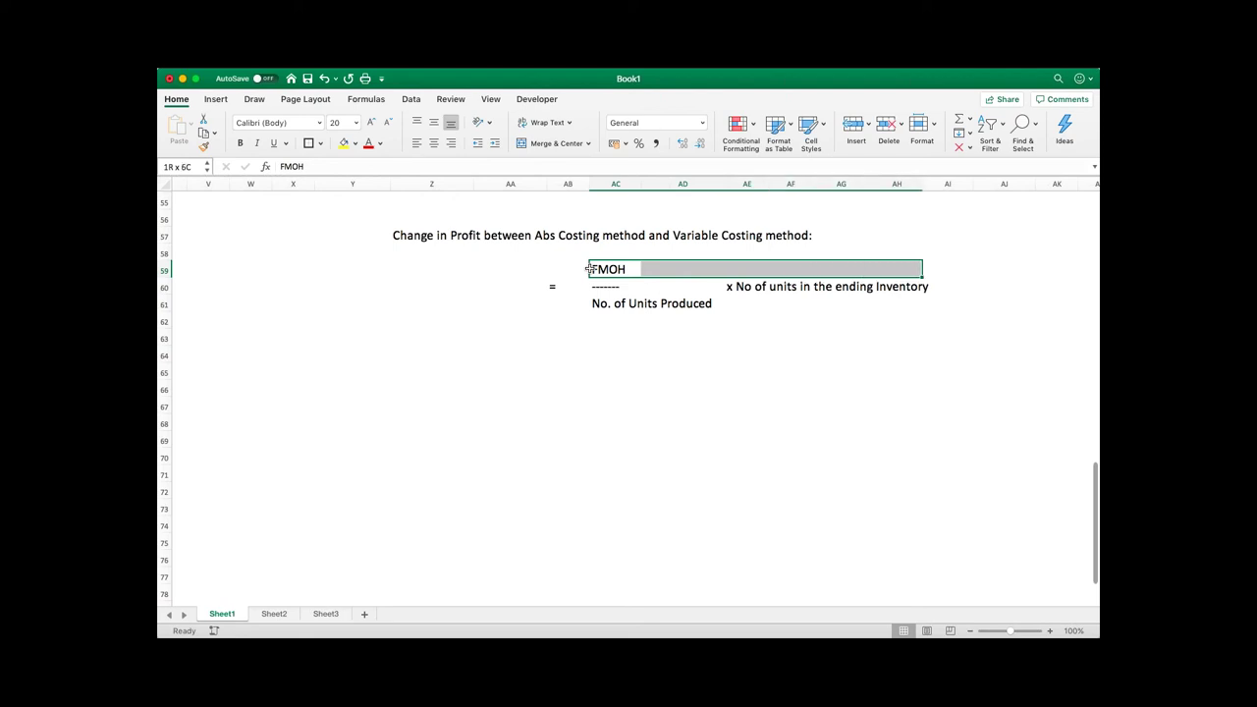
{"action": "key", "text": "shift+Down"}
{"action": "key", "text": "shift+Down"}
{"action": "key", "text": "shift+Right"}
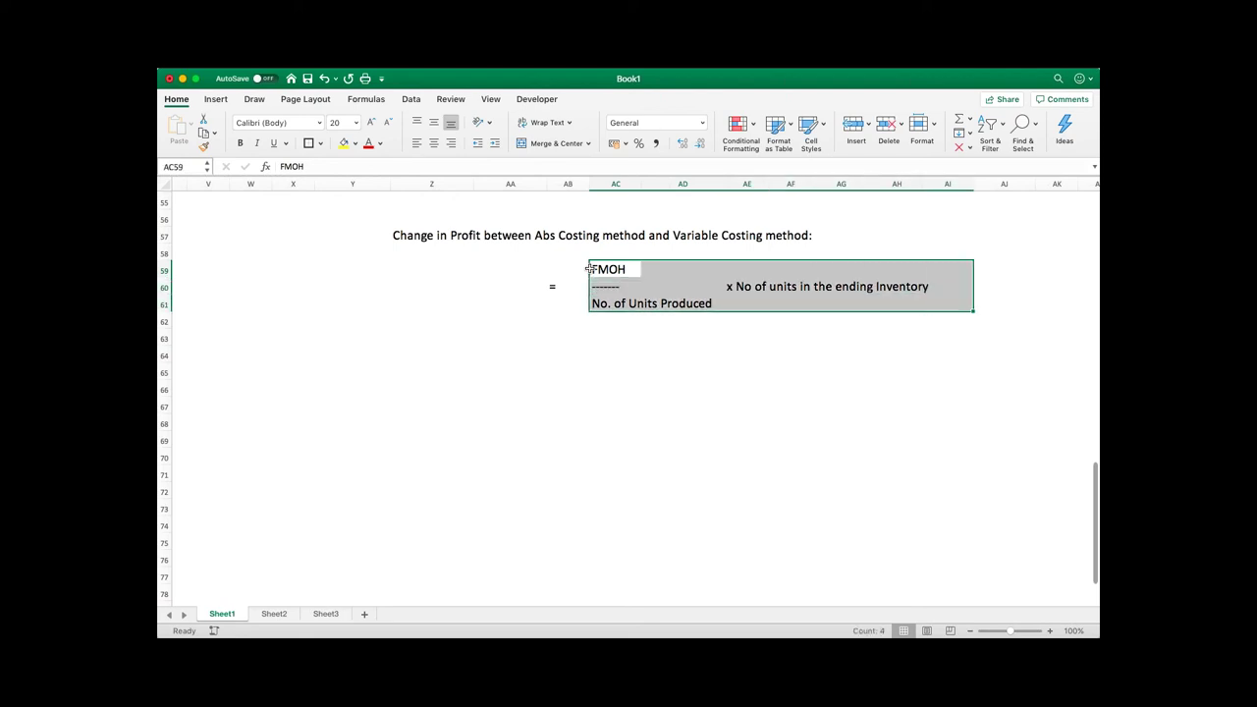
{"action": "key", "text": "super+c"}
{"action": "key", "text": "Down"}
{"action": "key", "text": "Down"}
{"action": "key", "text": "Down"}
{"action": "key", "text": "Down"}
{"action": "key", "text": "Down"}
{"action": "key", "text": "super+v"}
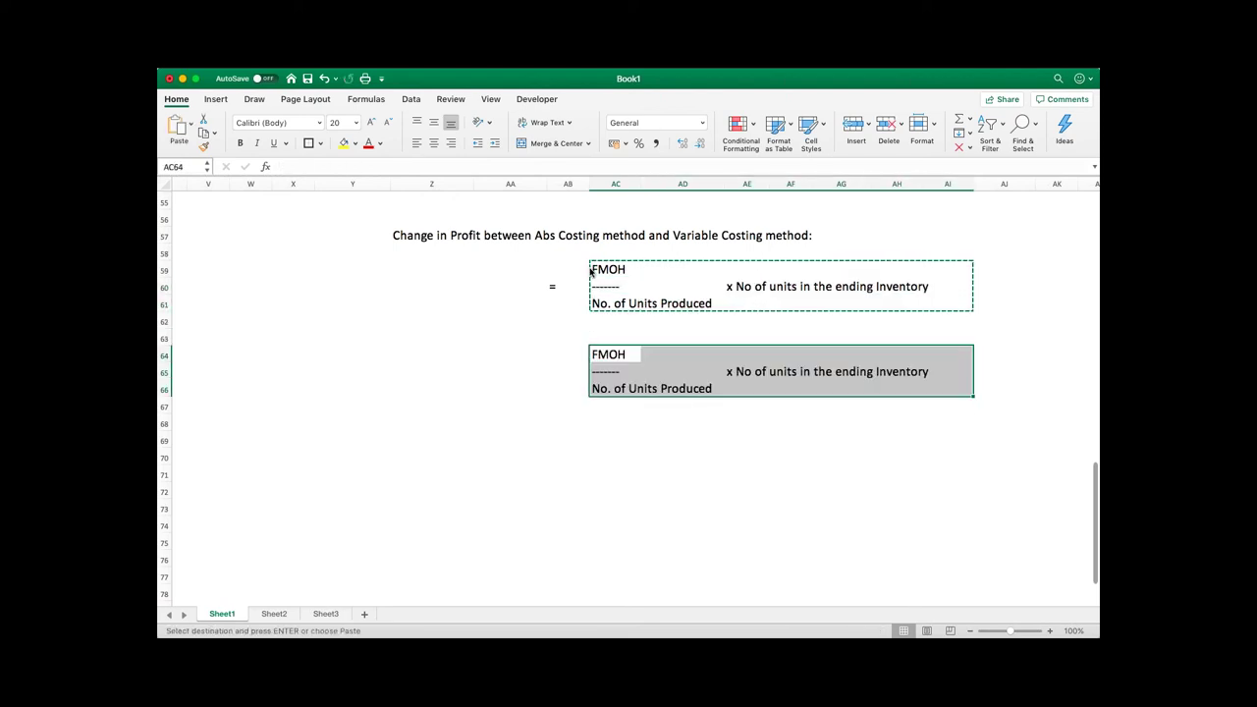
Enter an equals sign in AB65 in front of the copied formula.
{"action": "left_click", "coordinate": [547, 371]}
{"action": "type", "text": "="}
{"action": "key", "text": "Return"}
Replace the copied fraction's labels with 120000 in AC64 and 30000 in AC66.
{"action": "key", "text": "Up"}
{"action": "key", "text": "Up"}
{"action": "key", "text": "Right"}
{"action": "type", "text": "1"}
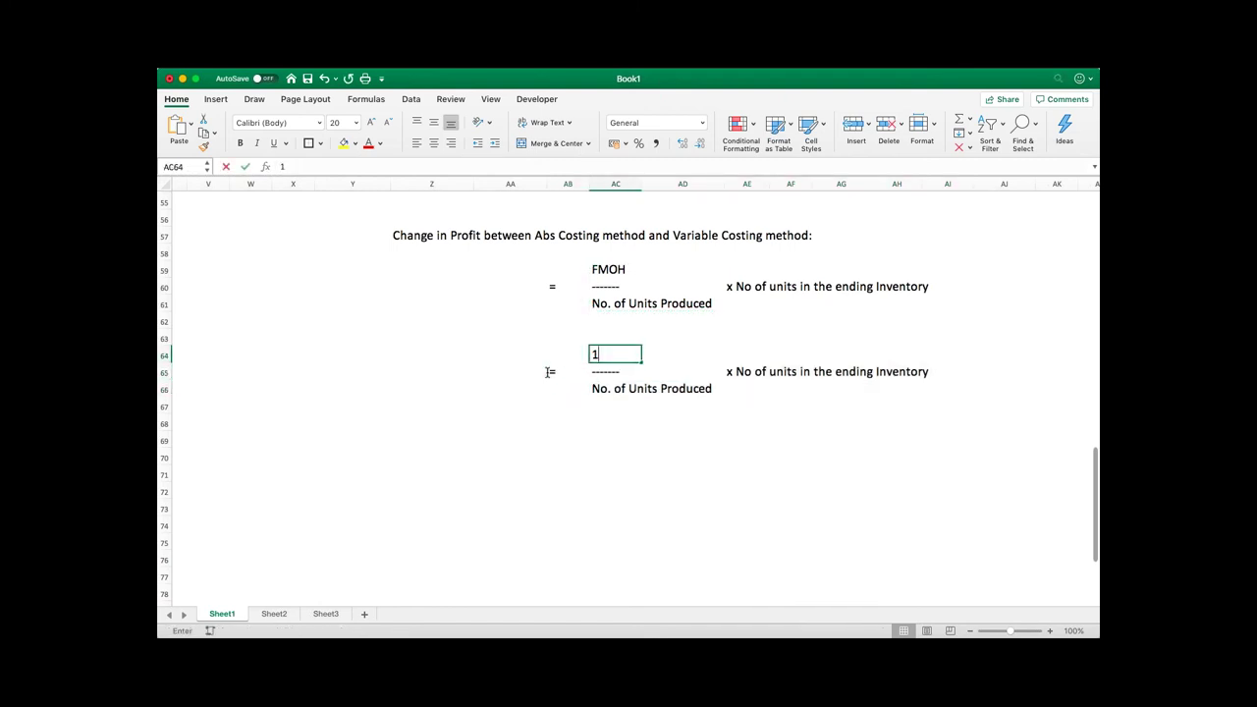
{"action": "type", "text": "20000"}
{"action": "key", "text": "Return"}
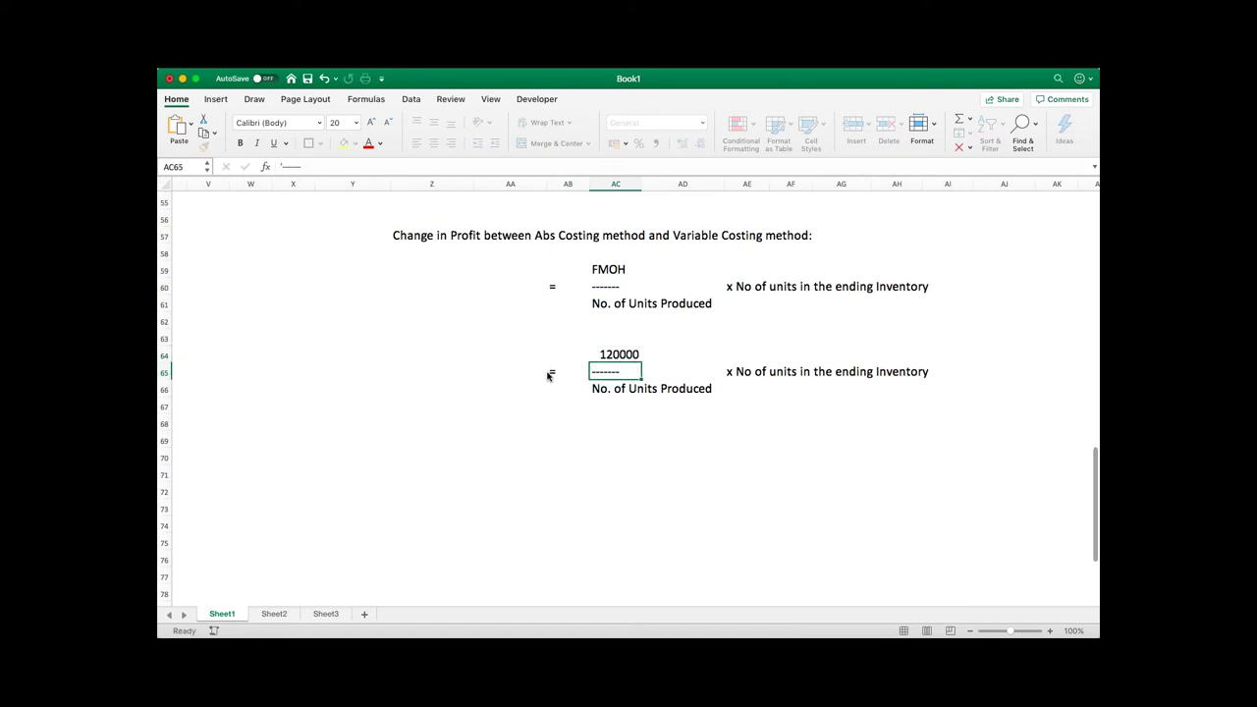
{"action": "key", "text": "Return"}
{"action": "type", "text": "30000"}
{"action": "key", "text": "Return"}
Replace the copied ending inventory label in AE65 with x 10000.
{"action": "key", "text": "Up"}
{"action": "key", "text": "Up"}
{"action": "key", "text": "Right"}
{"action": "key", "text": "Right"}
{"action": "type", "text": "x"}
{"action": "key", "text": "BackSpace"}
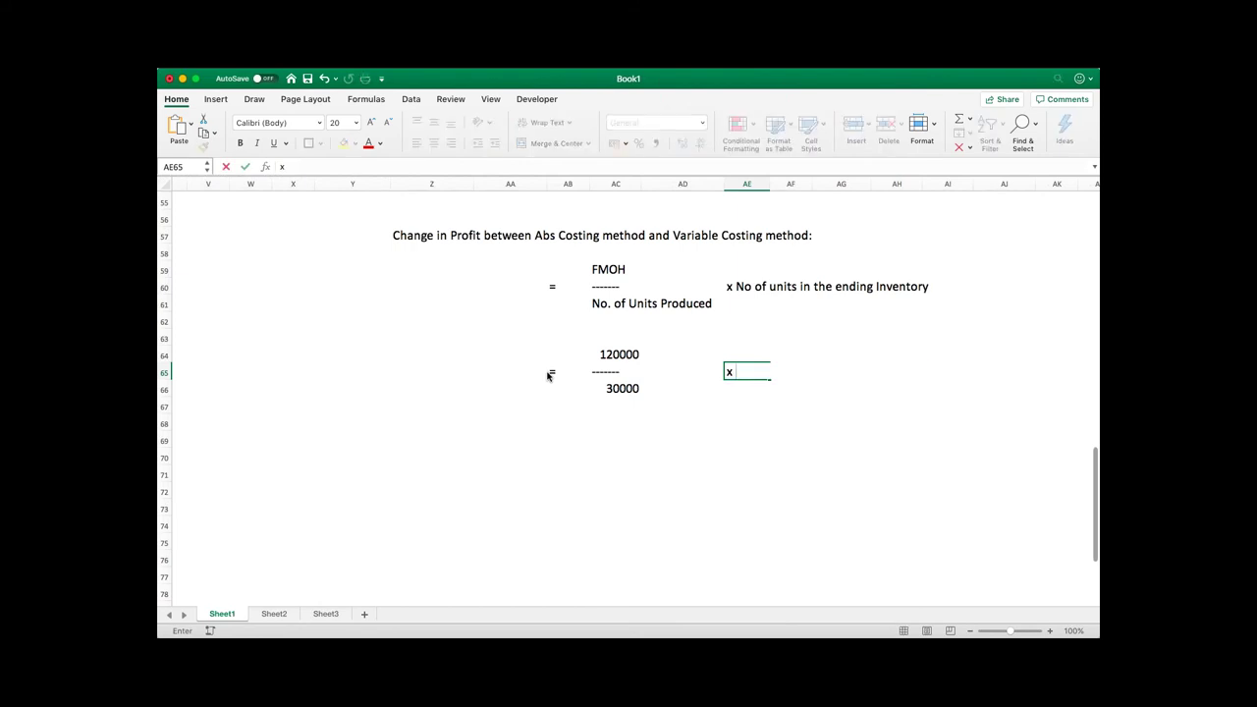
{"action": "type", "text": "10000"}
{"action": "key", "text": "Return"}
Enter an equals sign in AB68 and compute the profit difference in AC68 with =120000/30000*10000.
{"action": "key", "text": "Left"}
{"action": "key", "text": "Left"}
{"action": "key", "text": "Left"}
{"action": "key", "text": "Down"}
{"action": "key", "text": "Down"}
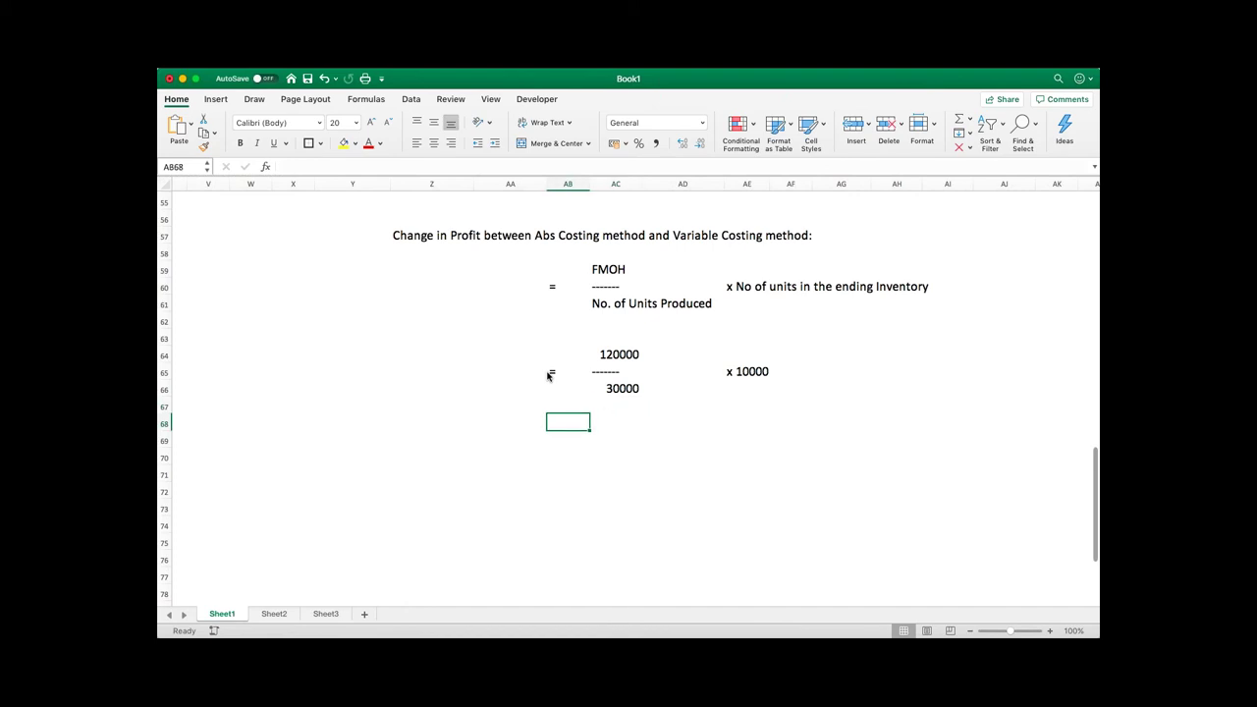
{"action": "type", "text": "'="}
{"action": "key", "text": "Right"}
{"action": "type", "text": "=12000"}
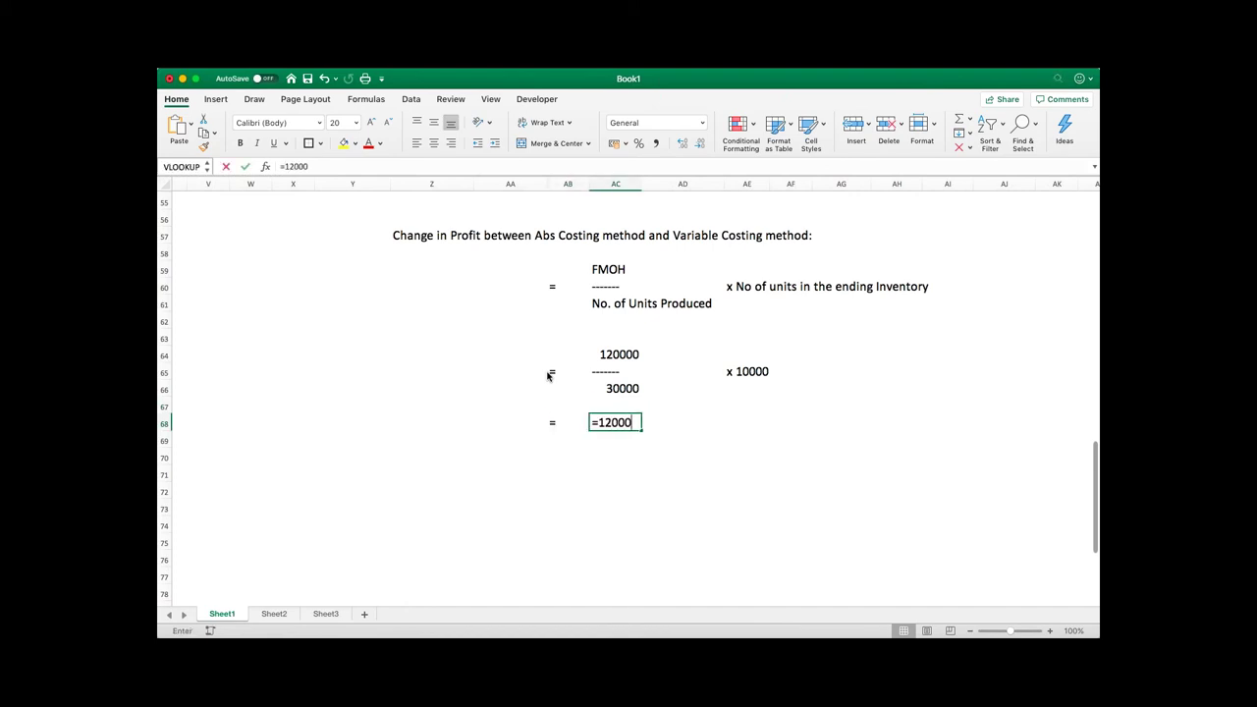
{"action": "type", "text": "0/"}
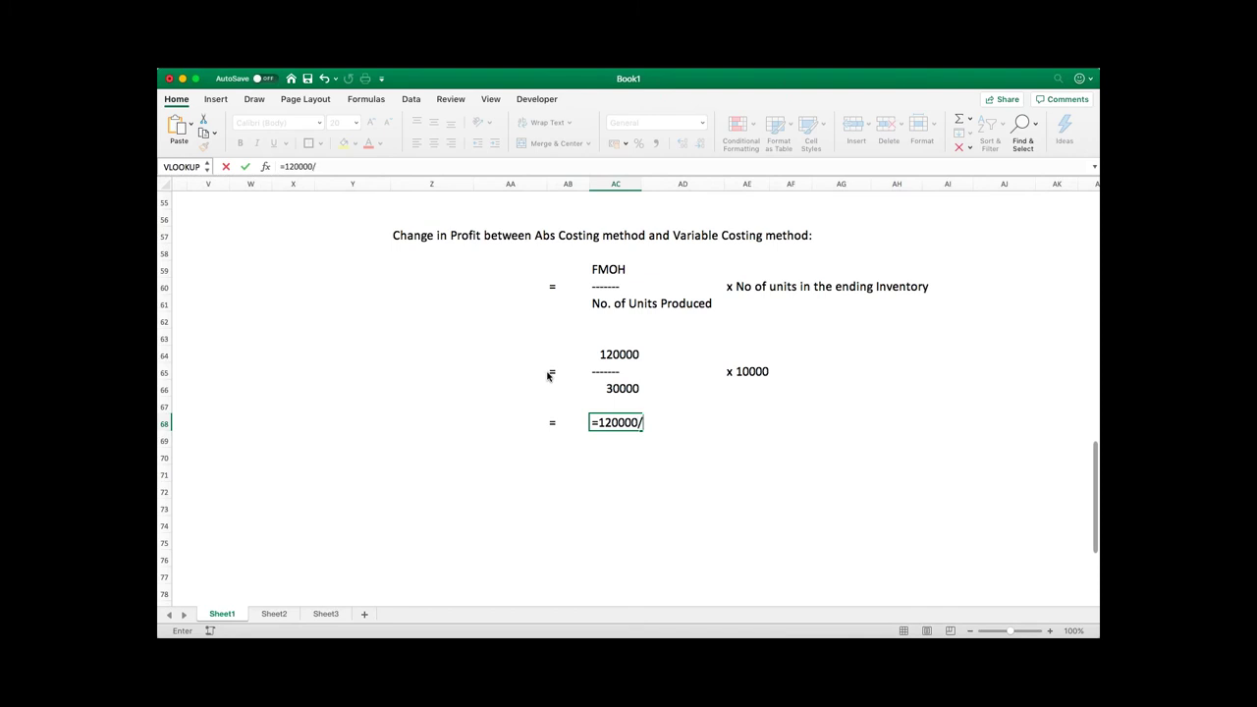
{"action": "type", "text": "30000*10000"}
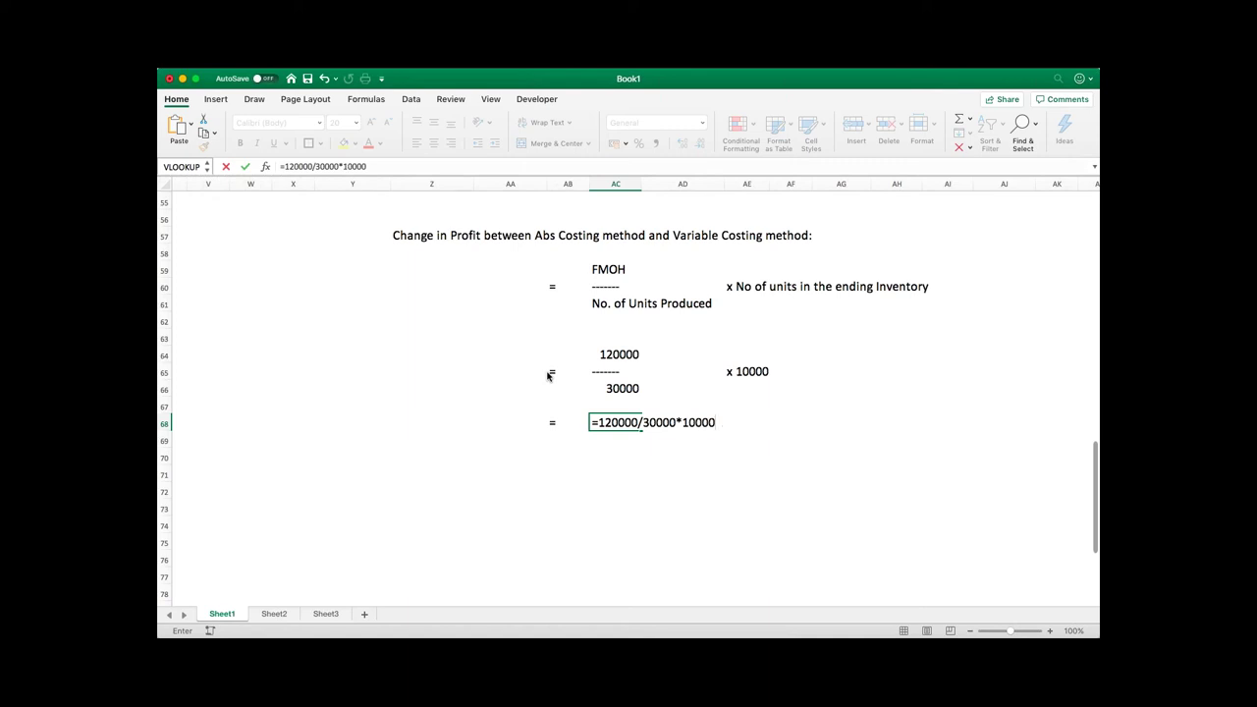
{"action": "key", "text": "Return"}
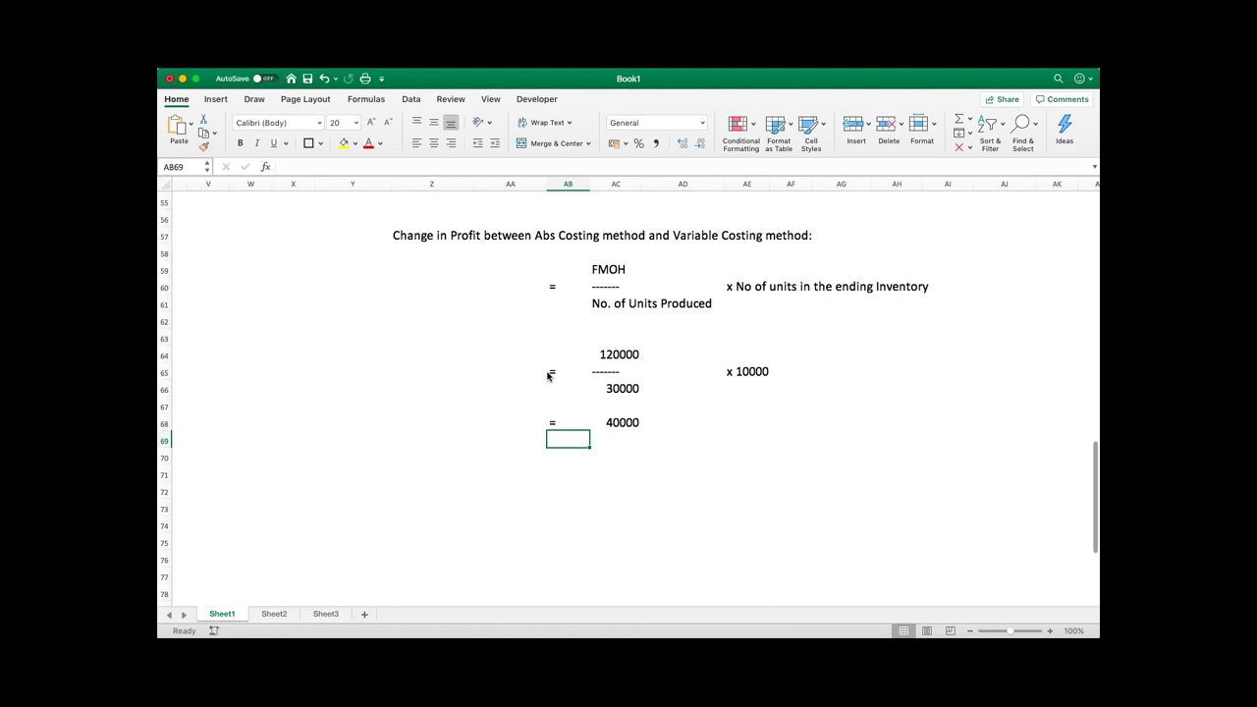
Put an outline border around the written profit difference formula in AA58:AI62.
{"action": "left_click_drag", "start_coordinate": [541, 252], "coordinate": [917, 311]}
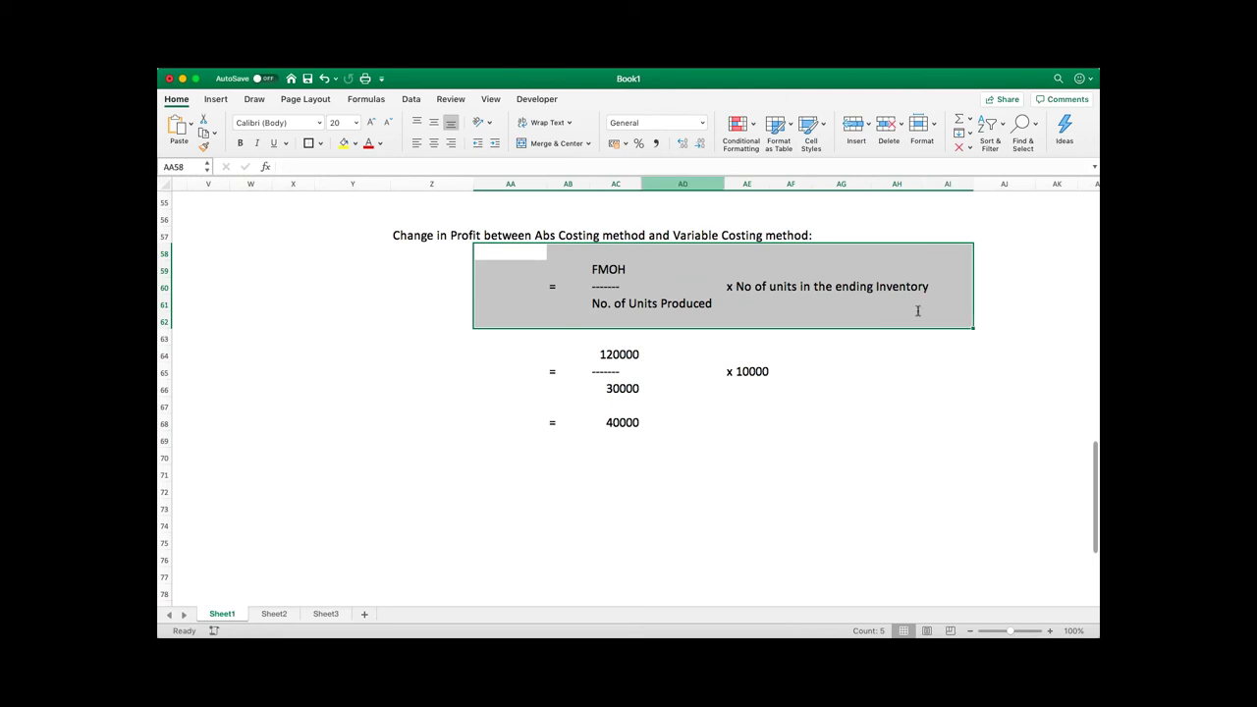
{"action": "left_click", "coordinate": [309, 144]}
{"action": "left_click", "coordinate": [790, 508]}
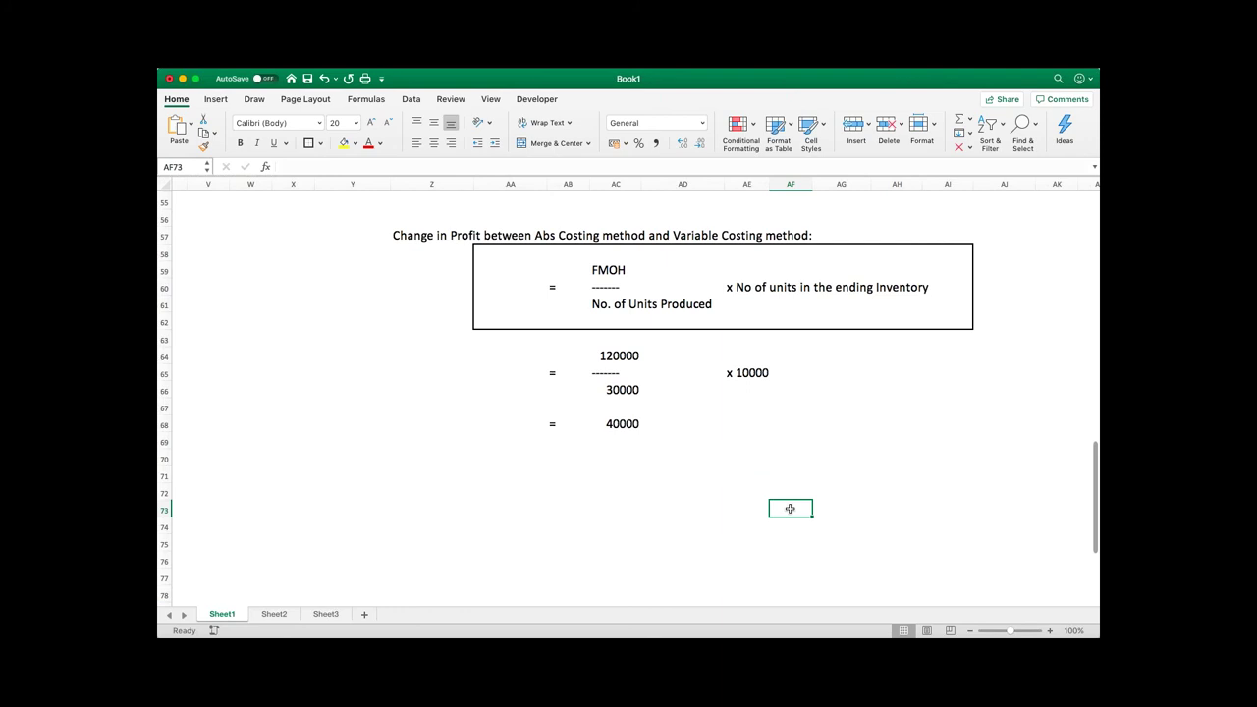
Review the absorption and variable profit statements and the comparison tables against the FMOH, units produced and ending inventory terms of the boxed formula.
{"action": "scroll", "coordinate": [790, 509], "scroll_direction": "up", "scroll_amount": 10}
{"action": "scroll", "coordinate": [761, 366], "scroll_direction": "up", "scroll_amount": 10}
{"action": "scroll", "coordinate": [755, 353], "scroll_direction": "up", "scroll_amount": 8}
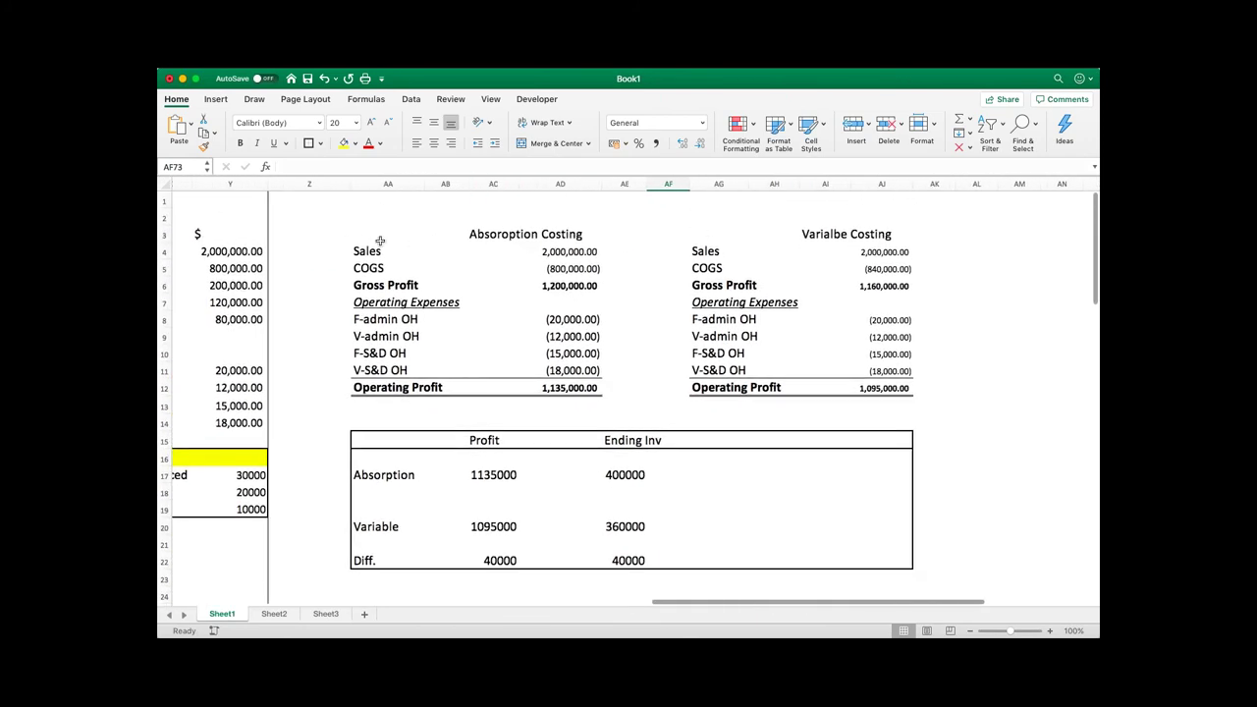
{"action": "left_click_drag", "start_coordinate": [382, 239], "coordinate": [917, 403]}
{"action": "scroll", "coordinate": [881, 477], "scroll_direction": "down", "scroll_amount": 4}
{"action": "scroll", "coordinate": [873, 482], "scroll_direction": "down", "scroll_amount": 12}
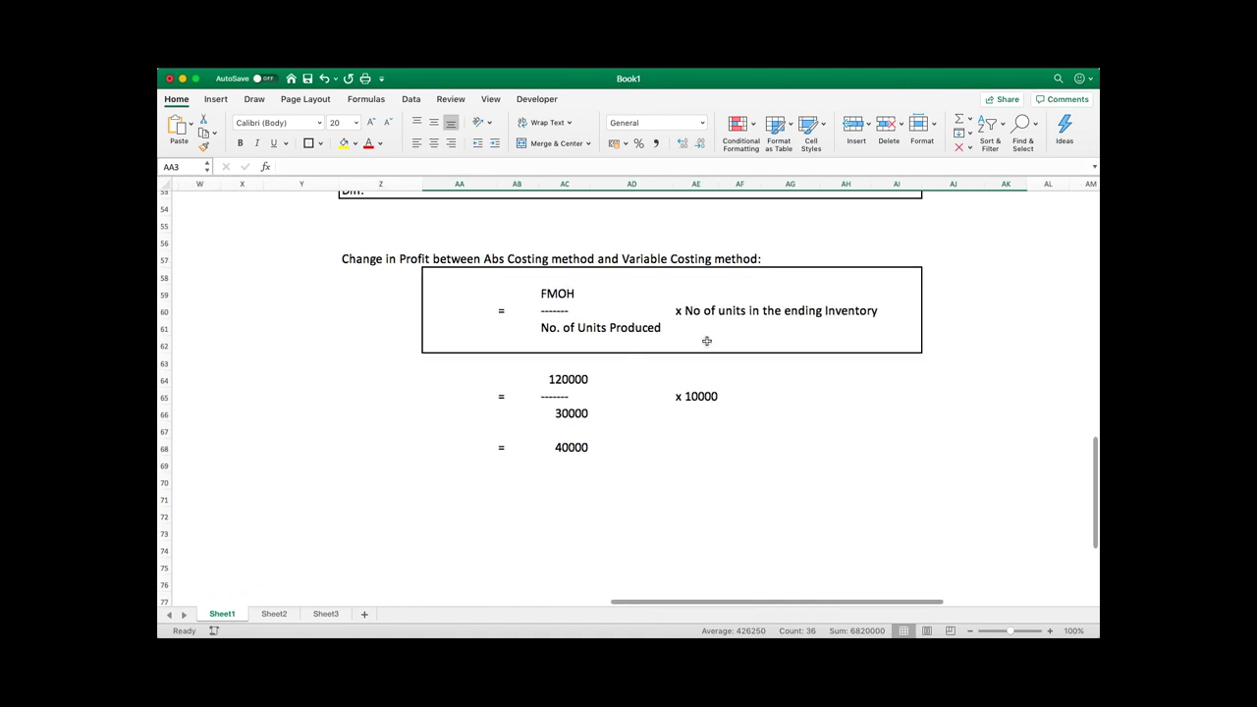
{"action": "left_click", "coordinate": [570, 296]}
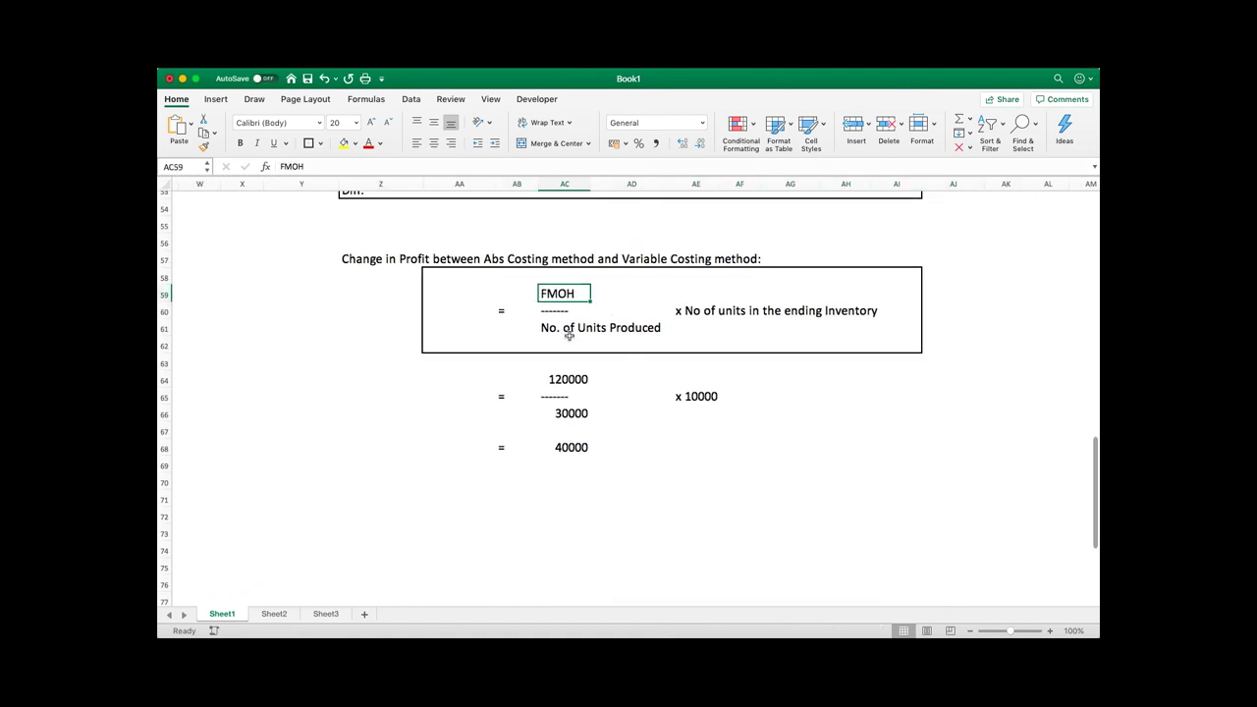
{"action": "left_click", "coordinate": [572, 330]}
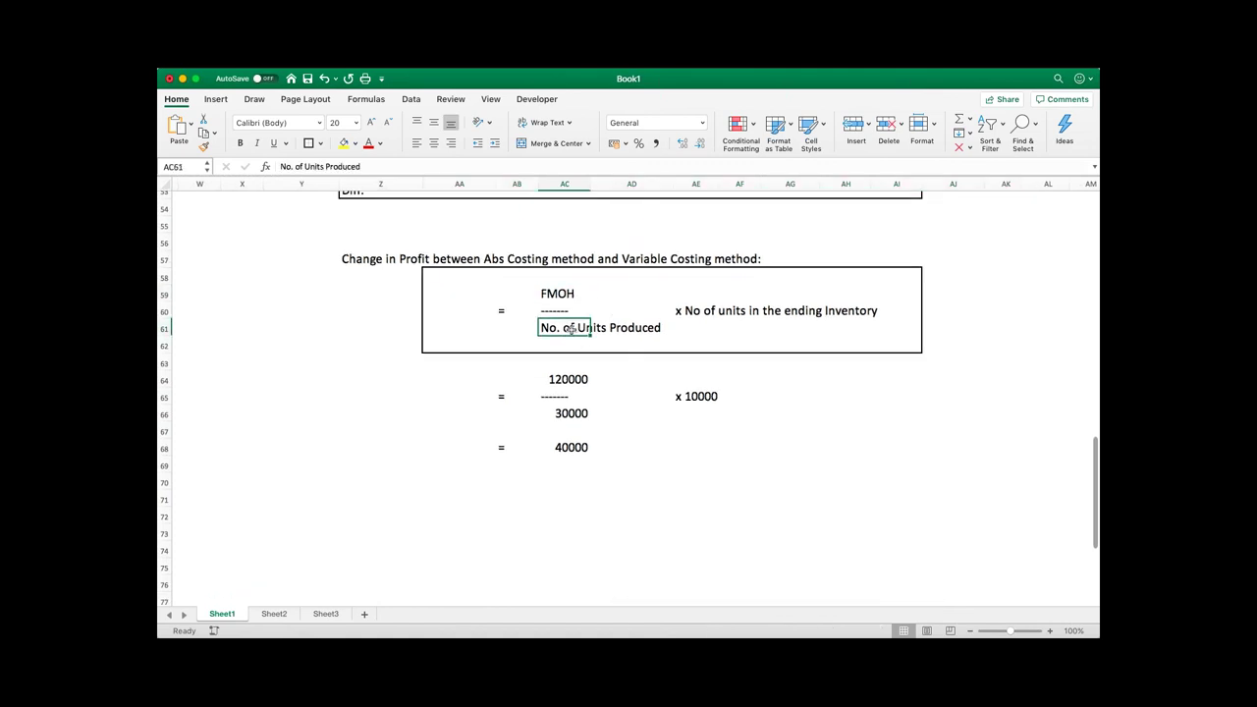
{"action": "left_click", "coordinate": [746, 312]}
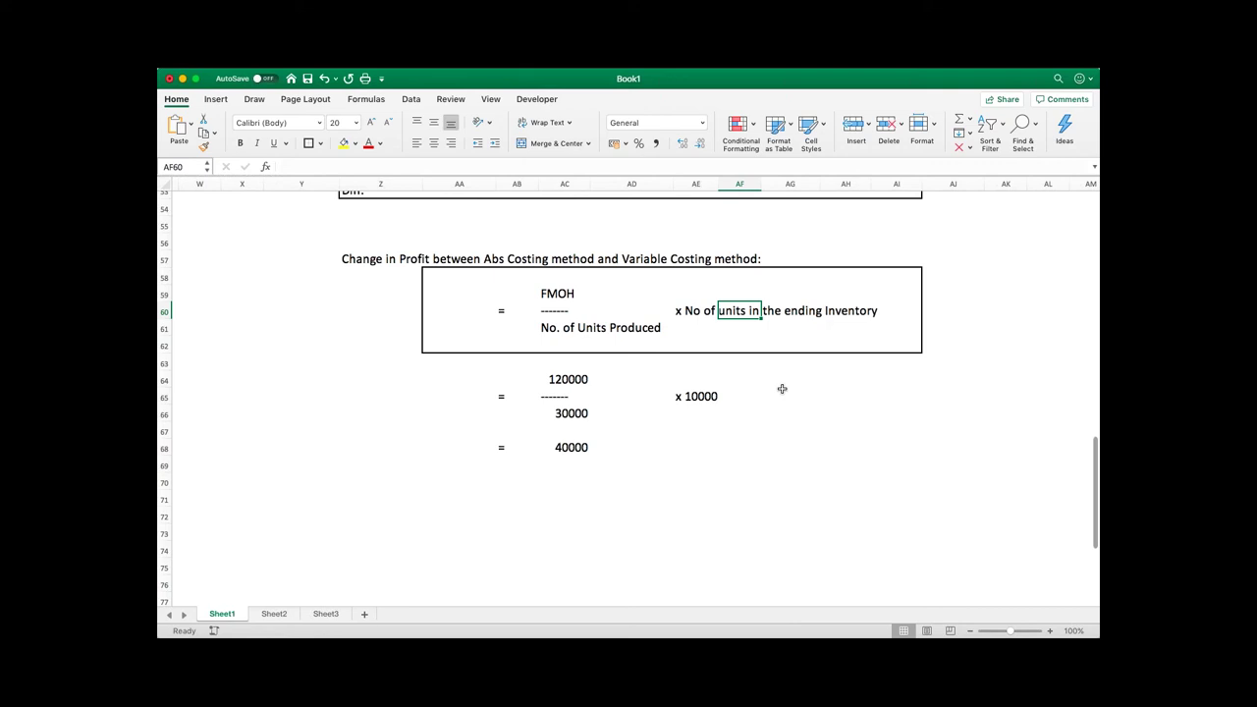
{"action": "scroll", "coordinate": [781, 389], "scroll_direction": "up", "scroll_amount": 15}
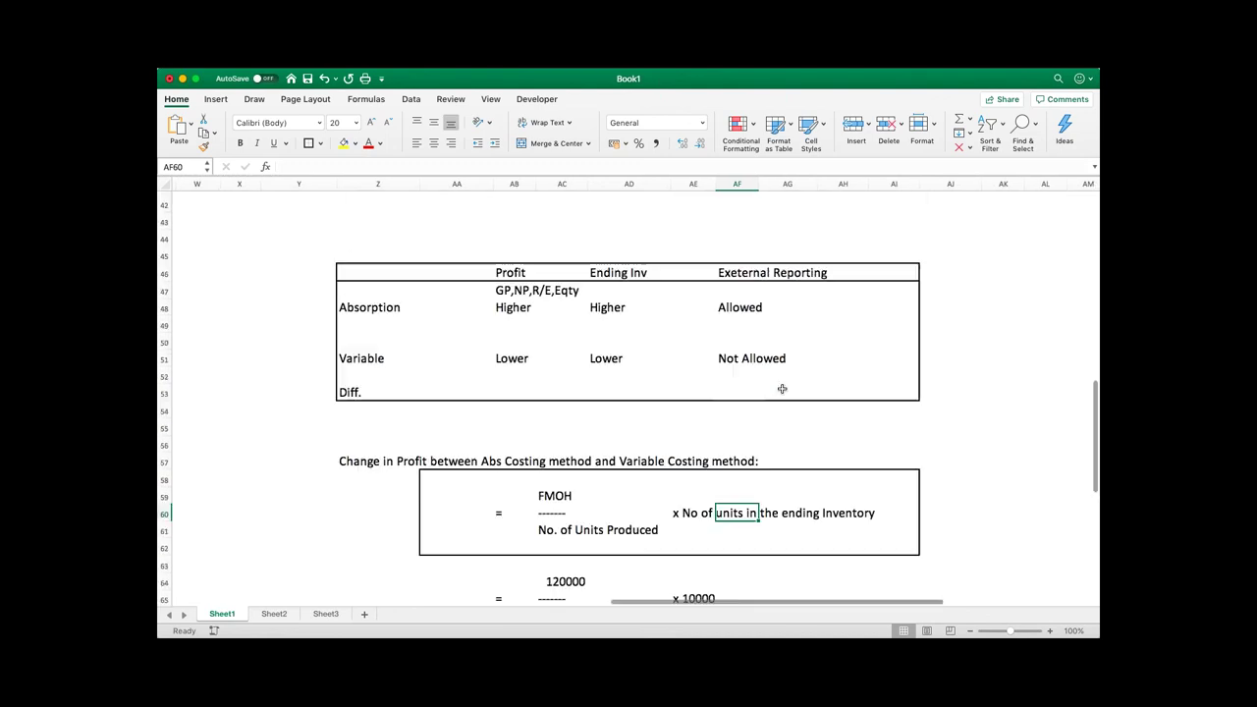
{"action": "scroll", "coordinate": [695, 267], "scroll_direction": "right", "scroll_amount": 5}
{"action": "scroll", "coordinate": [696, 267], "scroll_direction": "down", "scroll_amount": 15}
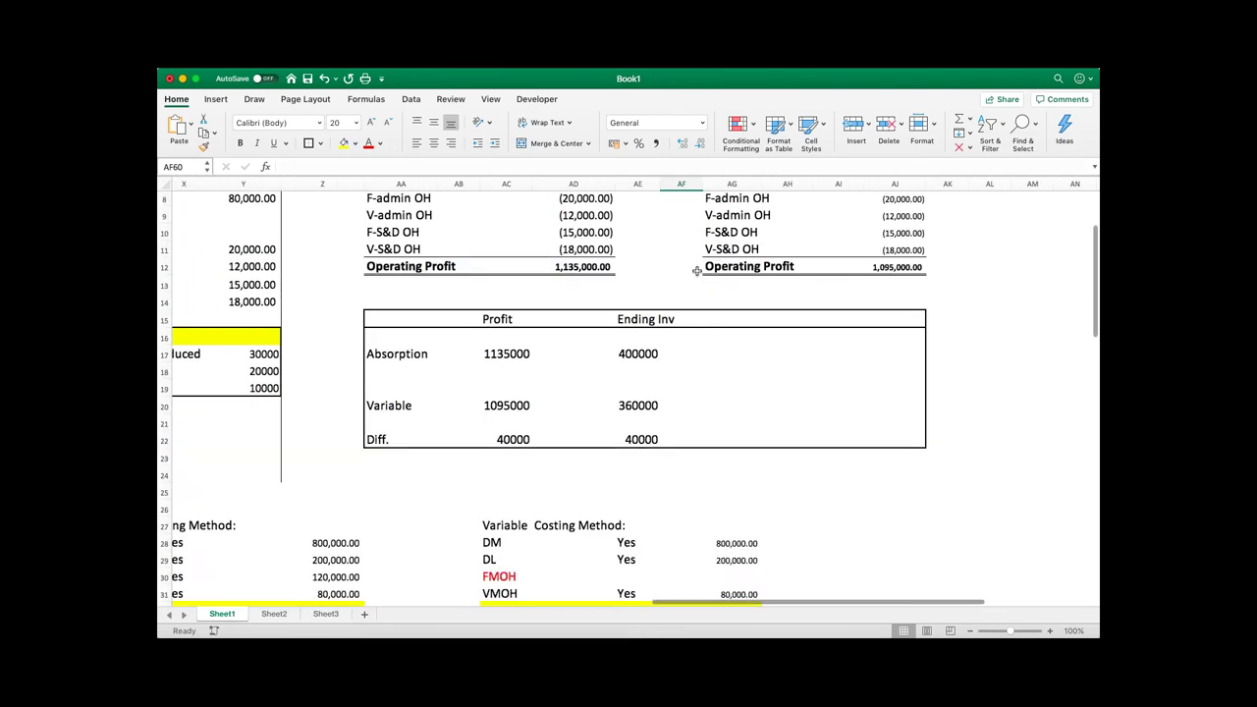
{"action": "scroll", "coordinate": [696, 270], "scroll_direction": "down", "scroll_amount": 2}
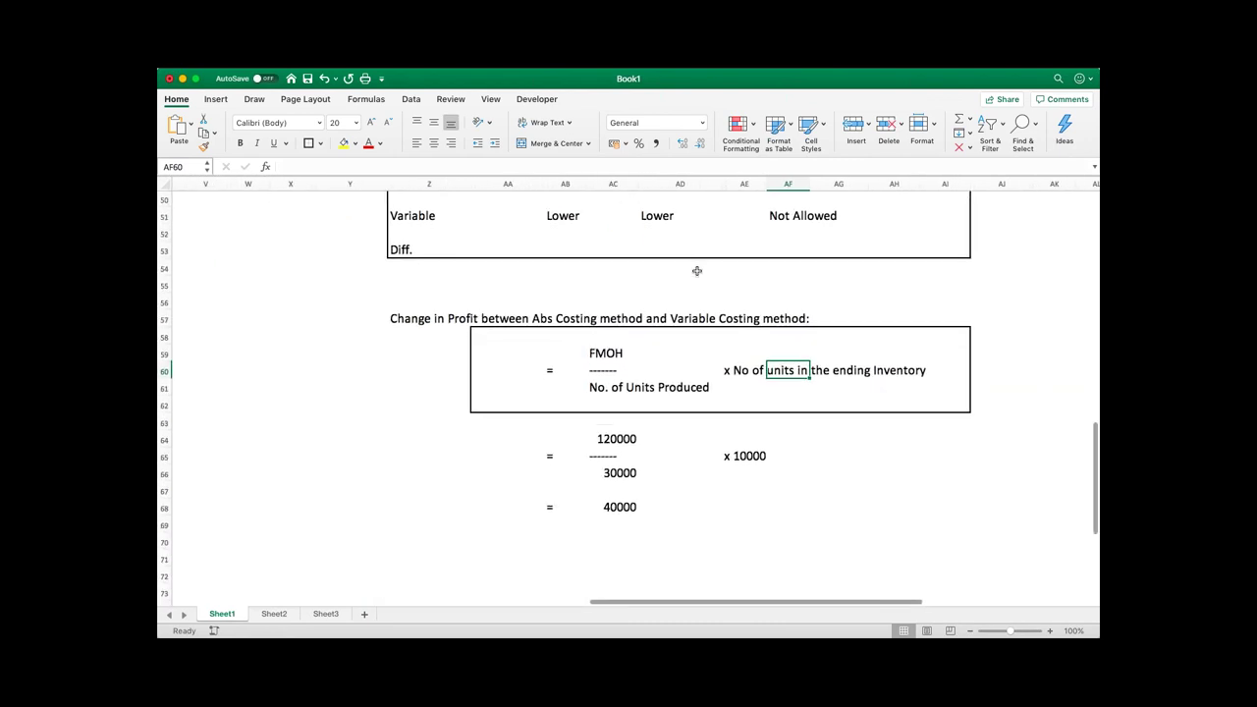
{"action": "left_click", "coordinate": [729, 483]}
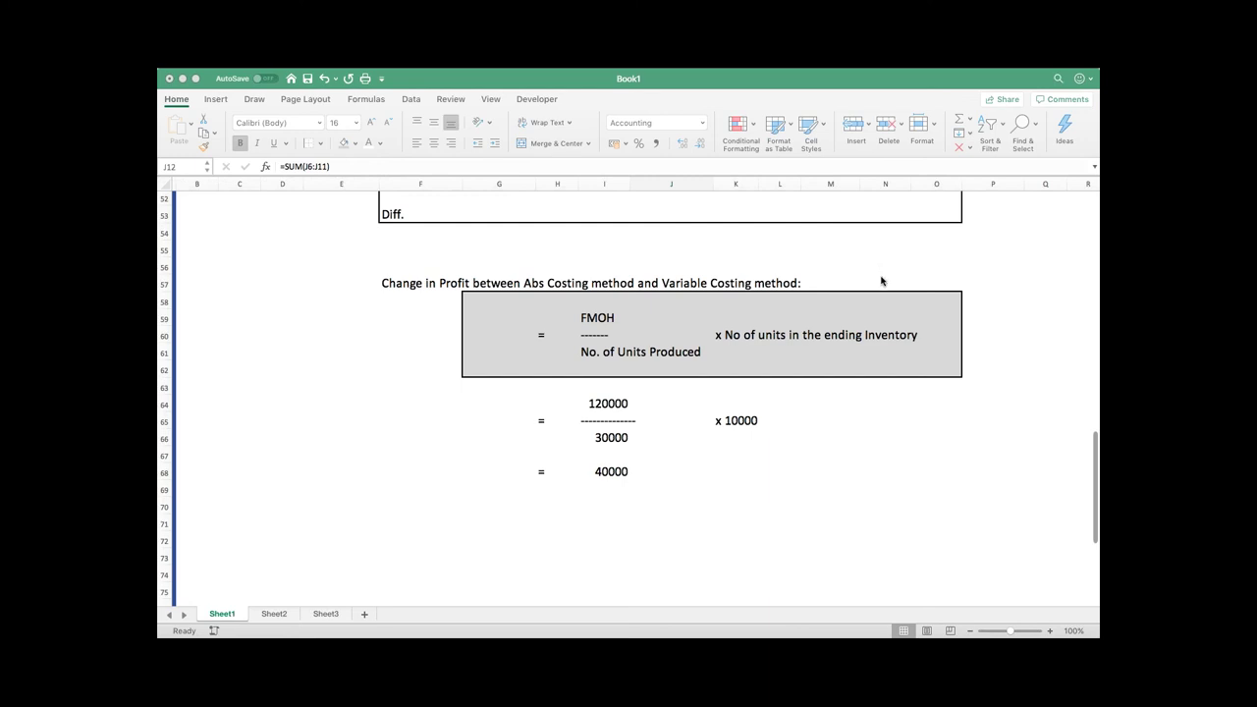
Underline the costing method wording in the formula heading in red ink and add a short stroke beside the formula box.
{"action": "left_click_drag", "start_coordinate": [423, 235], "coordinate": [435, 235]}
{"action": "left_click_drag", "start_coordinate": [562, 232], "coordinate": [577, 233]}
{"action": "left_click_drag", "start_coordinate": [401, 261], "coordinate": [439, 261]}
{"action": "left_click_drag", "start_coordinate": [543, 289], "coordinate": [648, 288]}
{"action": "left_click_drag", "start_coordinate": [332, 316], "coordinate": [367, 315]}
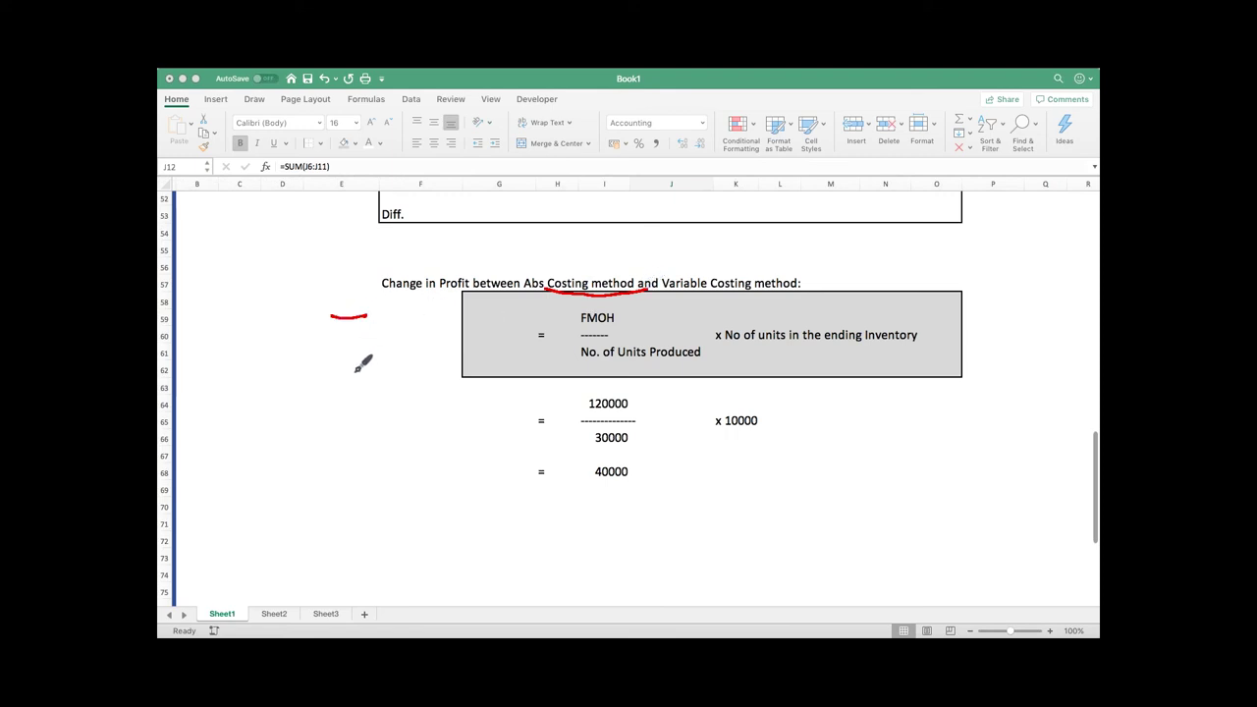
Draw a red arrow leading to an X with a boxed figure beneath it, and clear the ink.
{"action": "left_click_drag", "start_coordinate": [601, 135], "coordinate": [729, 141]}
{"action": "left_click_drag", "start_coordinate": [729, 126], "coordinate": [717, 140]}
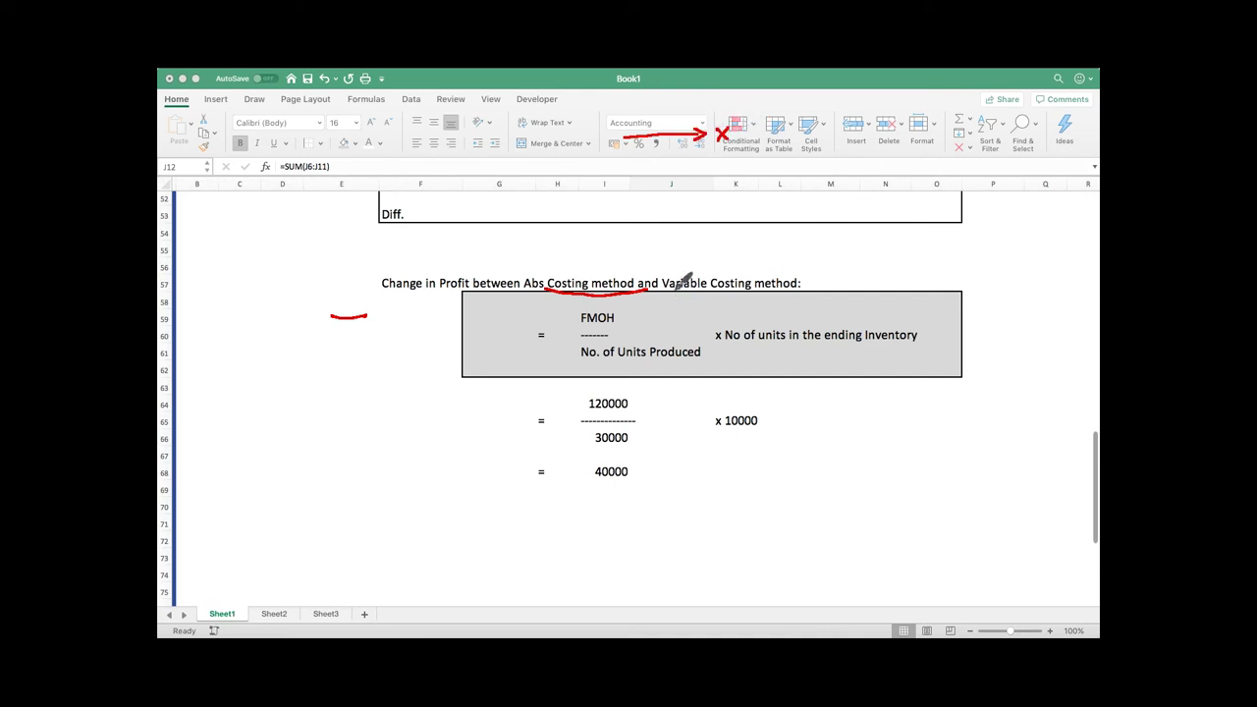
{"action": "mouse_move", "coordinate": [721, 162]}
{"action": "left_mouse_down"}
{"action": "mouse_move", "coordinate": [723, 177]}
{"action": "mouse_move", "coordinate": [756, 165]}
{"action": "mouse_move", "coordinate": [768, 140]}
{"action": "mouse_move", "coordinate": [751, 187]}
{"action": "mouse_move", "coordinate": [722, 148]}
{"action": "left_mouse_up"}
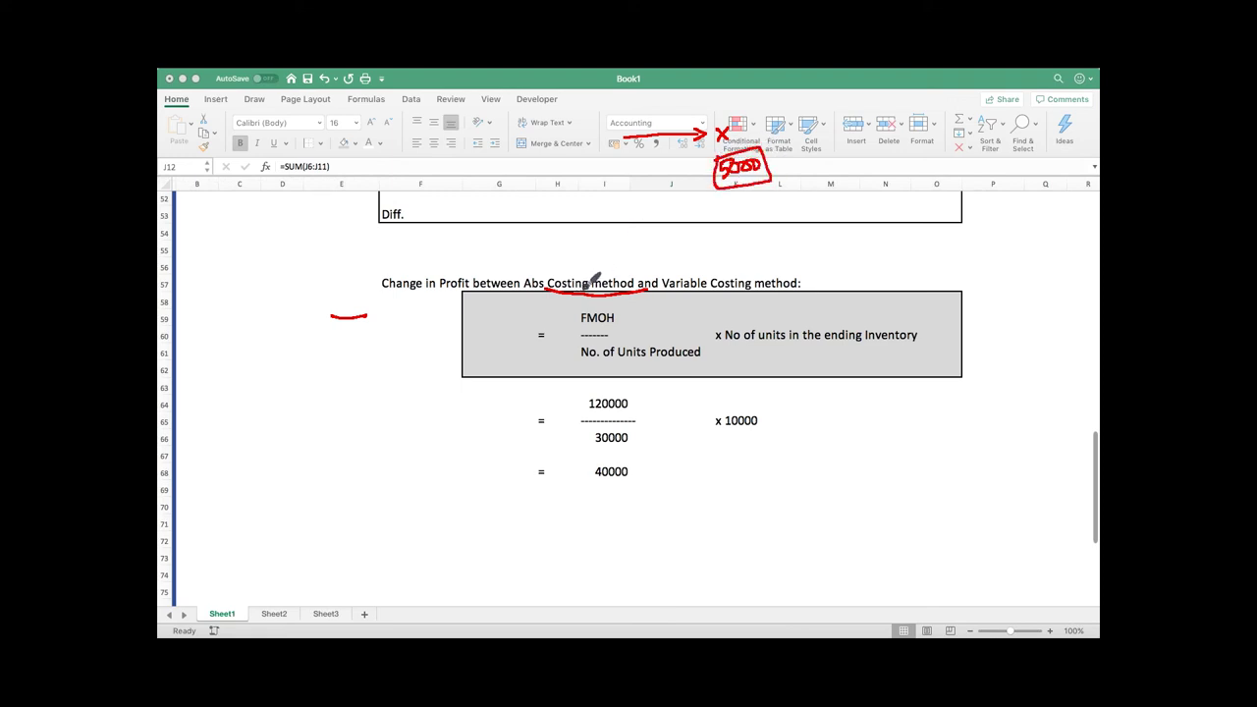
{"action": "left_click_drag", "start_coordinate": [649, 155], "coordinate": [666, 140]}
{"action": "left_click", "coordinate": [711, 122]}
{"action": "mouse_move", "coordinate": [733, 115]}
{"action": "left_mouse_down"}
{"action": "mouse_move", "coordinate": [717, 145]}
{"action": "mouse_move", "coordinate": [725, 119]}
{"action": "left_mouse_up"}
{"action": "key", "text": "Escape"}
Underline the No. of Units Produced label in red, clear it, and sketch a bracket and short strokes beside the worked calculation.
{"action": "left_click_drag", "start_coordinate": [600, 344], "coordinate": [713, 338]}
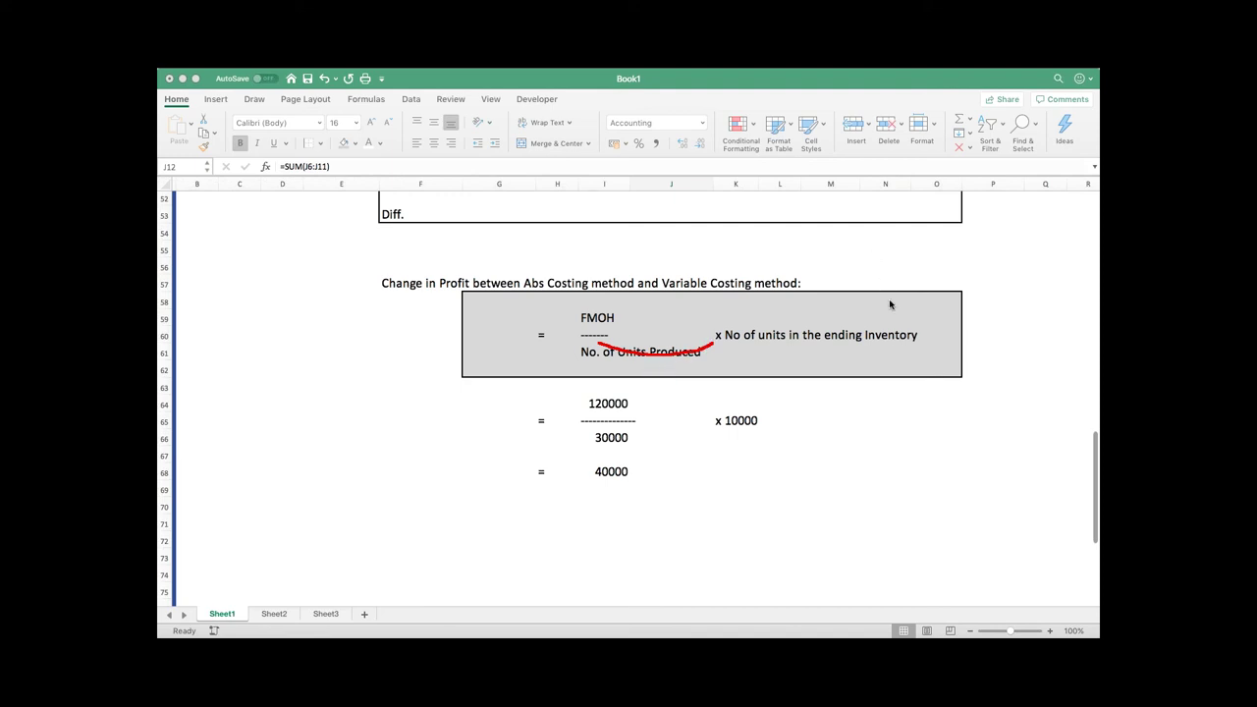
{"action": "key", "text": "Escape"}
{"action": "left_click_drag", "start_coordinate": [432, 401], "coordinate": [450, 399]}
{"action": "left_click_drag", "start_coordinate": [238, 360], "coordinate": [238, 424]}
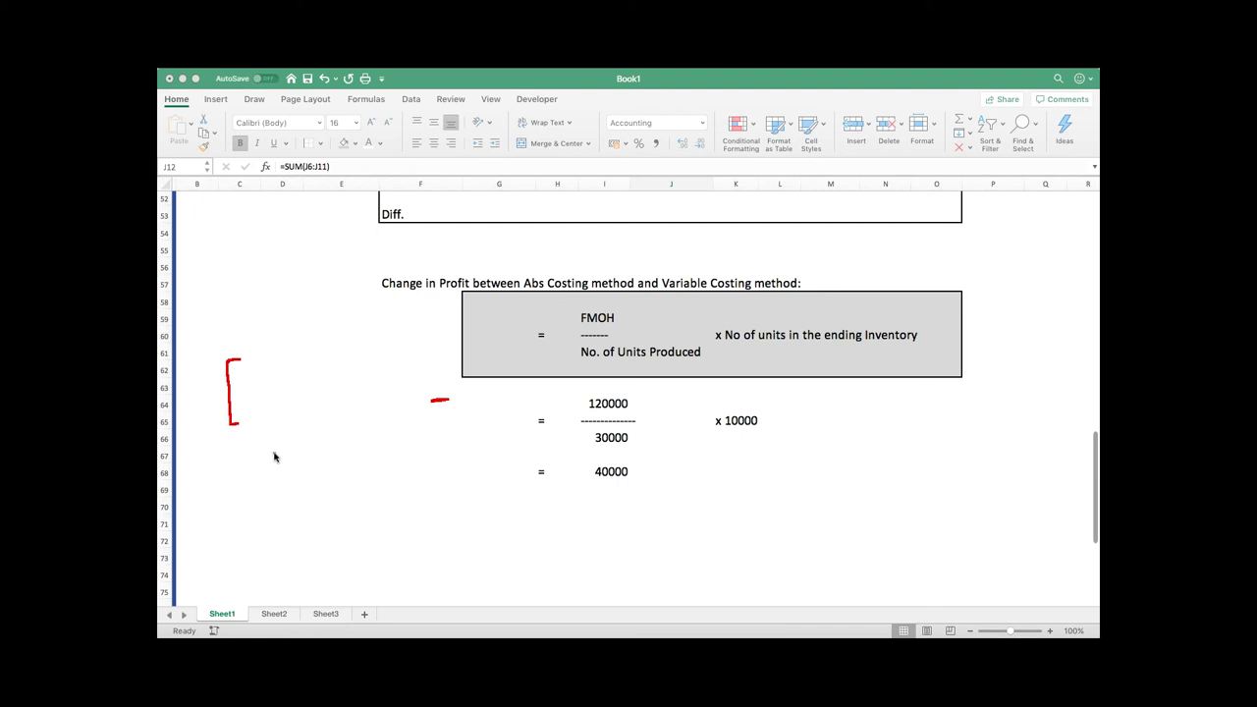
{"action": "left_click_drag", "start_coordinate": [275, 454], "coordinate": [307, 457]}
{"action": "left_click_drag", "start_coordinate": [444, 449], "coordinate": [462, 447]}
Mark the 120000 over 30000 fraction and the x 10000 multiplier with red ink, and clear the marks.
{"action": "left_click_drag", "start_coordinate": [598, 381], "coordinate": [611, 388]}
{"action": "left_click_drag", "start_coordinate": [539, 406], "coordinate": [602, 406]}
{"action": "left_click_drag", "start_coordinate": [733, 398], "coordinate": [750, 400]}
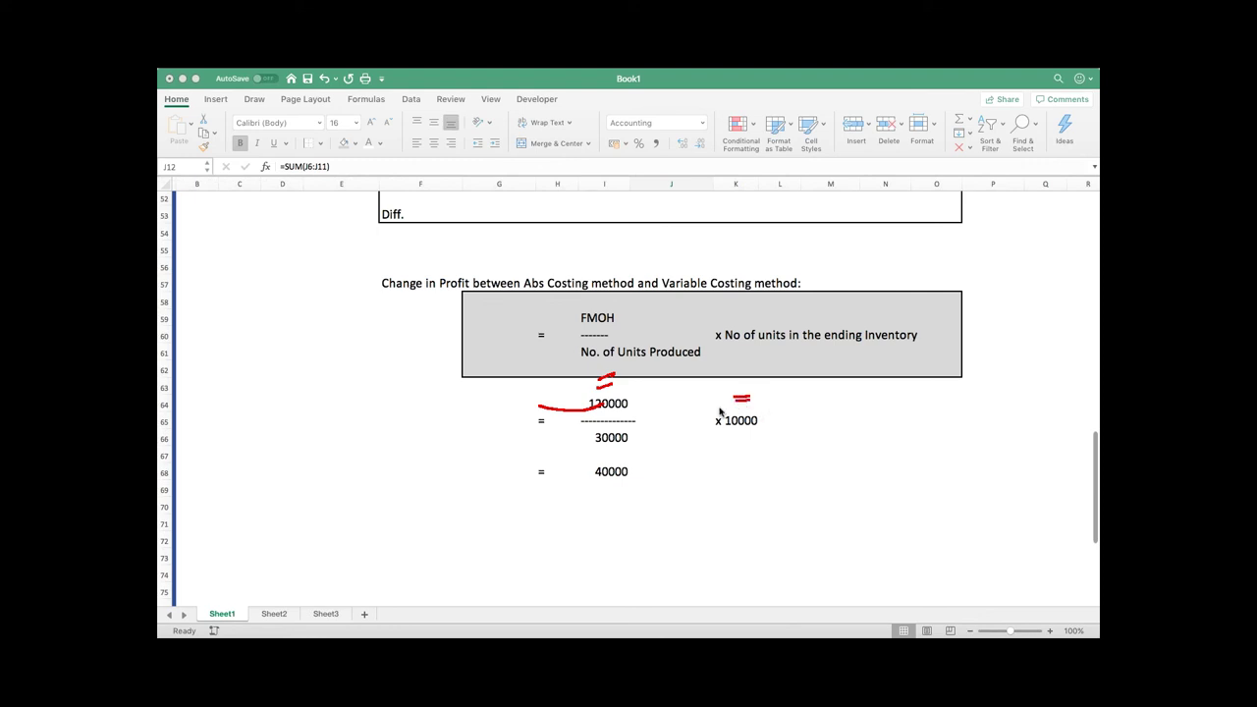
{"action": "mouse_move", "coordinate": [536, 420]}
{"action": "left_mouse_down"}
{"action": "mouse_move", "coordinate": [526, 438]}
{"action": "mouse_move", "coordinate": [630, 439]}
{"action": "mouse_move", "coordinate": [603, 417]}
{"action": "mouse_move", "coordinate": [533, 425]}
{"action": "left_mouse_up"}
{"action": "left_click_drag", "start_coordinate": [729, 445], "coordinate": [740, 447]}
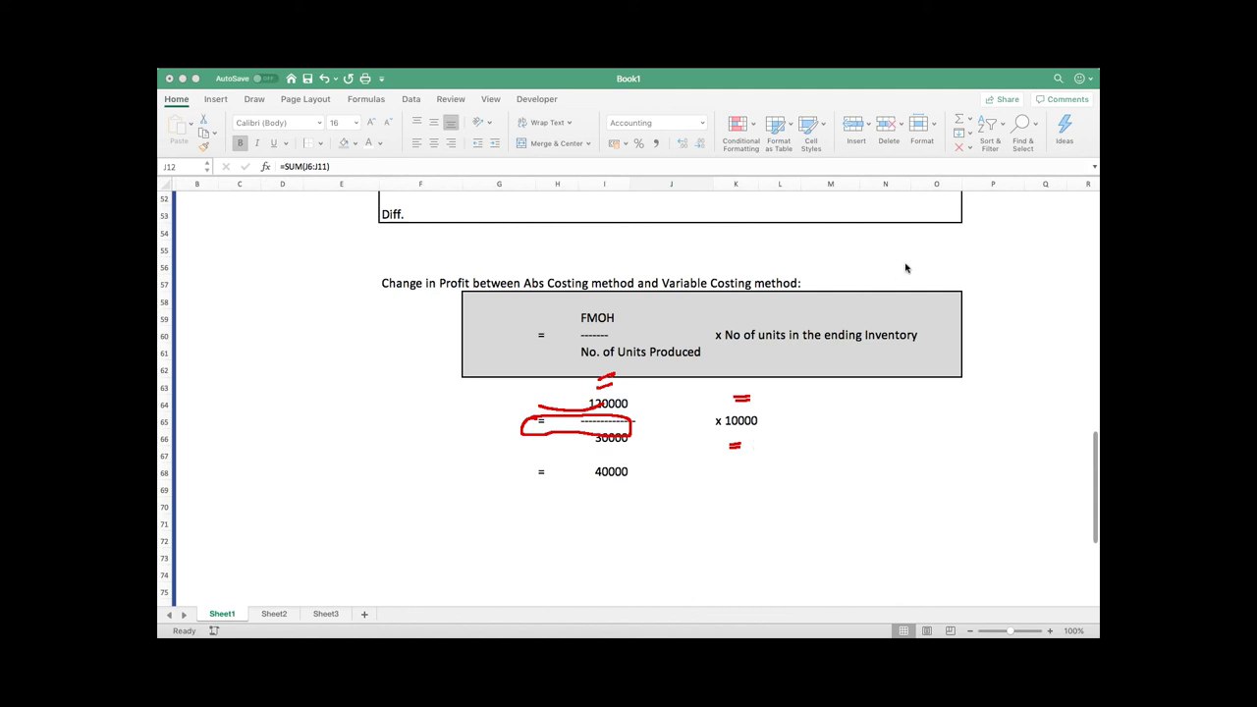
{"action": "key", "text": "Escape"}
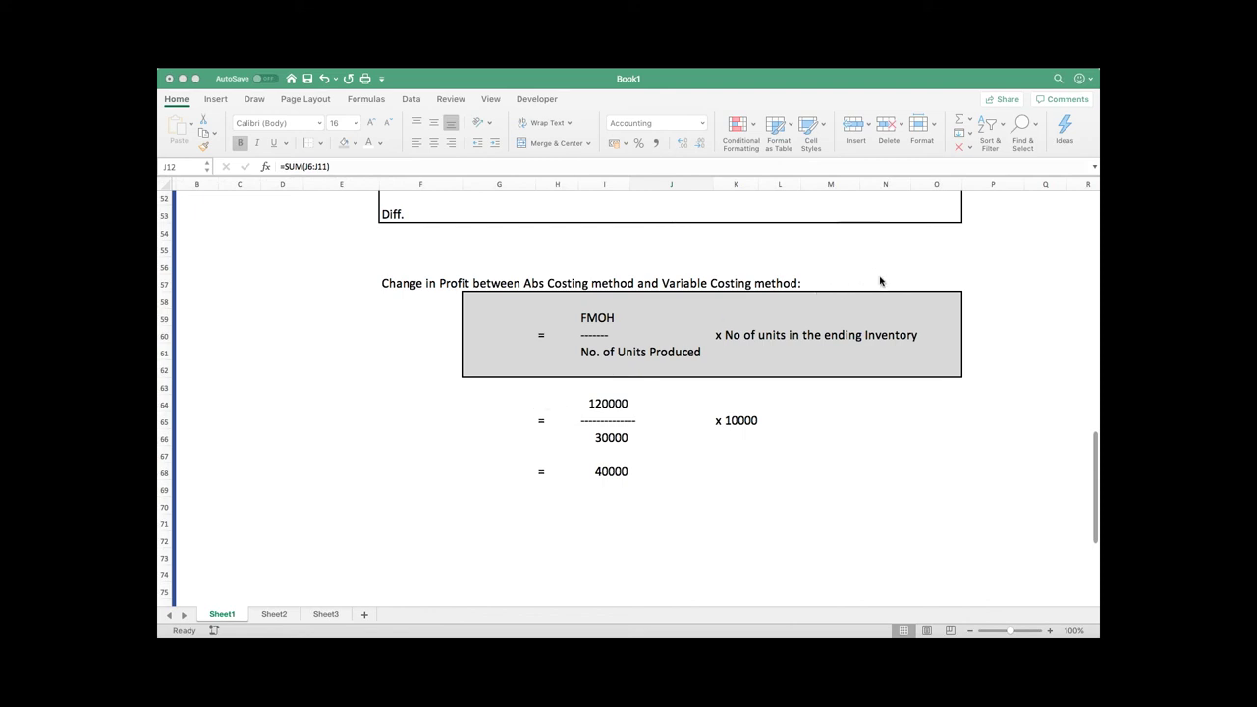
Draw a boxed red X beside the equals sign in row 65, underline x 10000, and clear the ink.
{"action": "mouse_move", "coordinate": [524, 422]}
{"action": "left_mouse_down"}
{"action": "mouse_move", "coordinate": [516, 432]}
{"action": "mouse_move", "coordinate": [528, 417]}
{"action": "mouse_move", "coordinate": [518, 413]}
{"action": "mouse_move", "coordinate": [529, 434]}
{"action": "mouse_move", "coordinate": [514, 412]}
{"action": "mouse_move", "coordinate": [536, 425]}
{"action": "left_mouse_up"}
{"action": "mouse_move", "coordinate": [724, 446]}
{"action": "left_mouse_down"}
{"action": "mouse_move", "coordinate": [753, 445]}
{"action": "mouse_move", "coordinate": [739, 452]}
{"action": "left_mouse_up"}
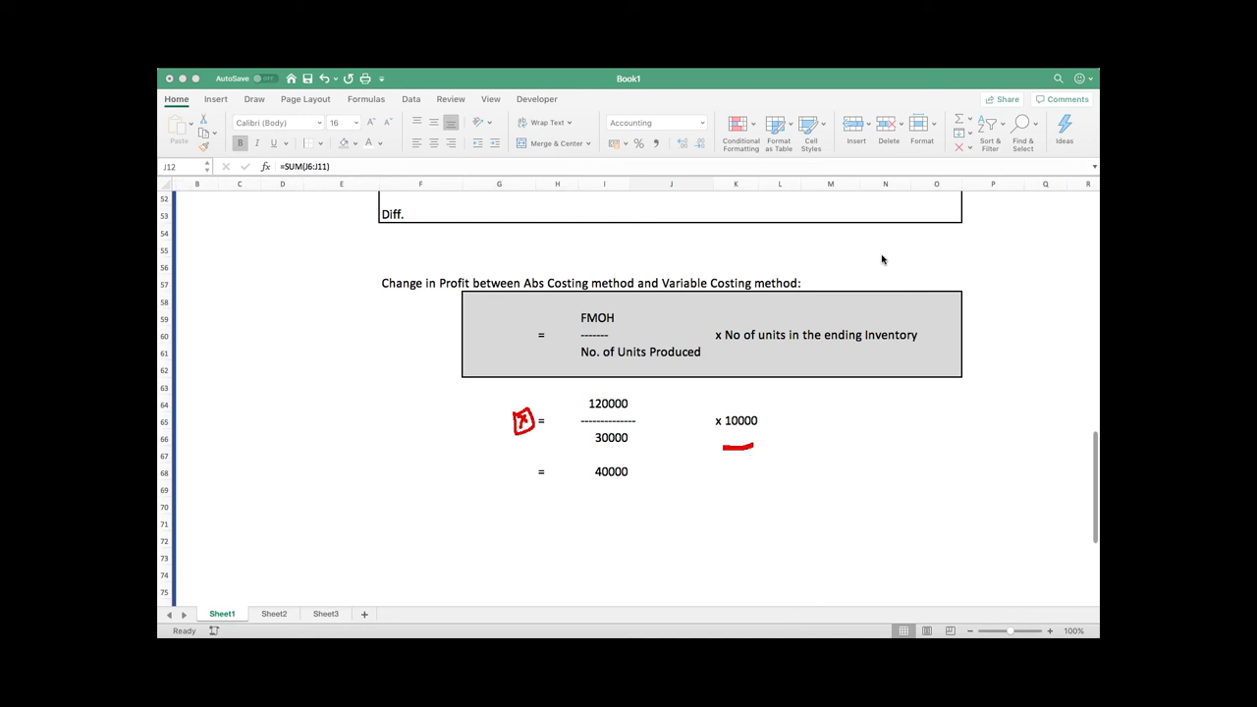
{"action": "key", "text": "Escape"}
Draw a red asterisk and short underlines around the heading, formula box and worked calculation, and clear the ink.
{"action": "left_click_drag", "start_coordinate": [229, 193], "coordinate": [227, 212]}
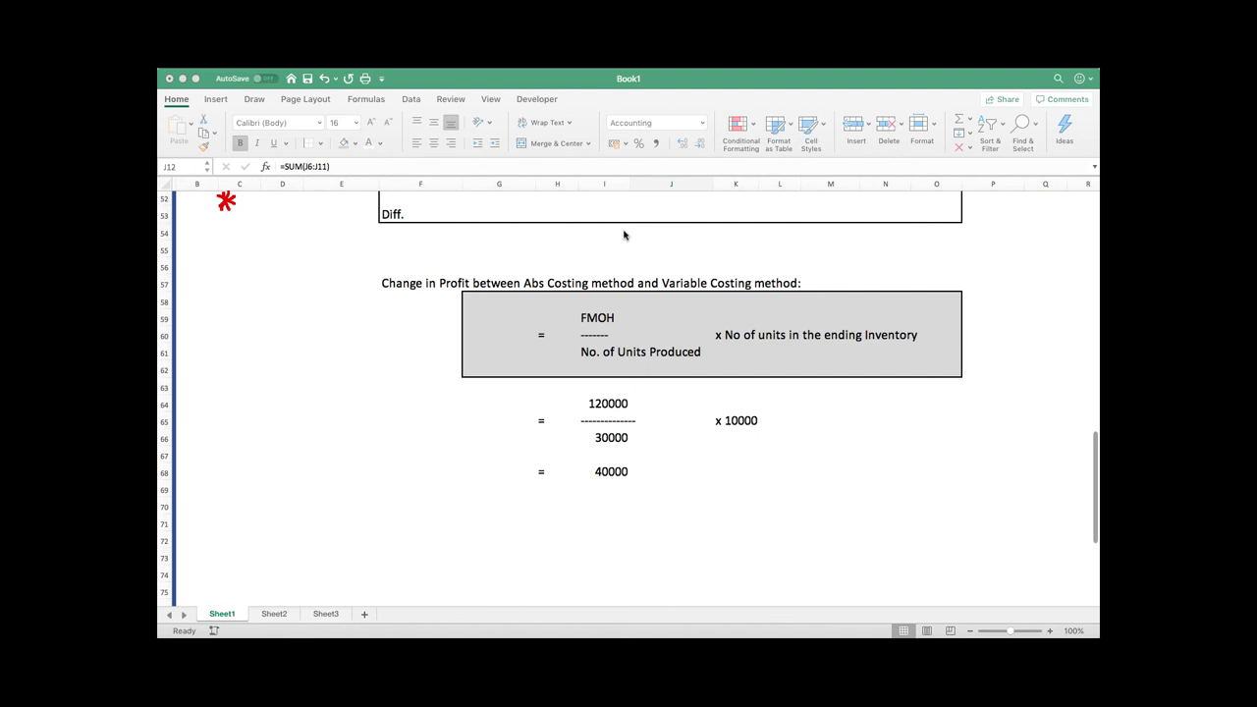
{"action": "left_click_drag", "start_coordinate": [613, 237], "coordinate": [640, 235]}
{"action": "left_click_drag", "start_coordinate": [331, 273], "coordinate": [368, 274]}
{"action": "left_click_drag", "start_coordinate": [673, 297], "coordinate": [693, 292]}
{"action": "left_click_drag", "start_coordinate": [627, 327], "coordinate": [650, 334]}
{"action": "left_click_drag", "start_coordinate": [341, 371], "coordinate": [363, 374]}
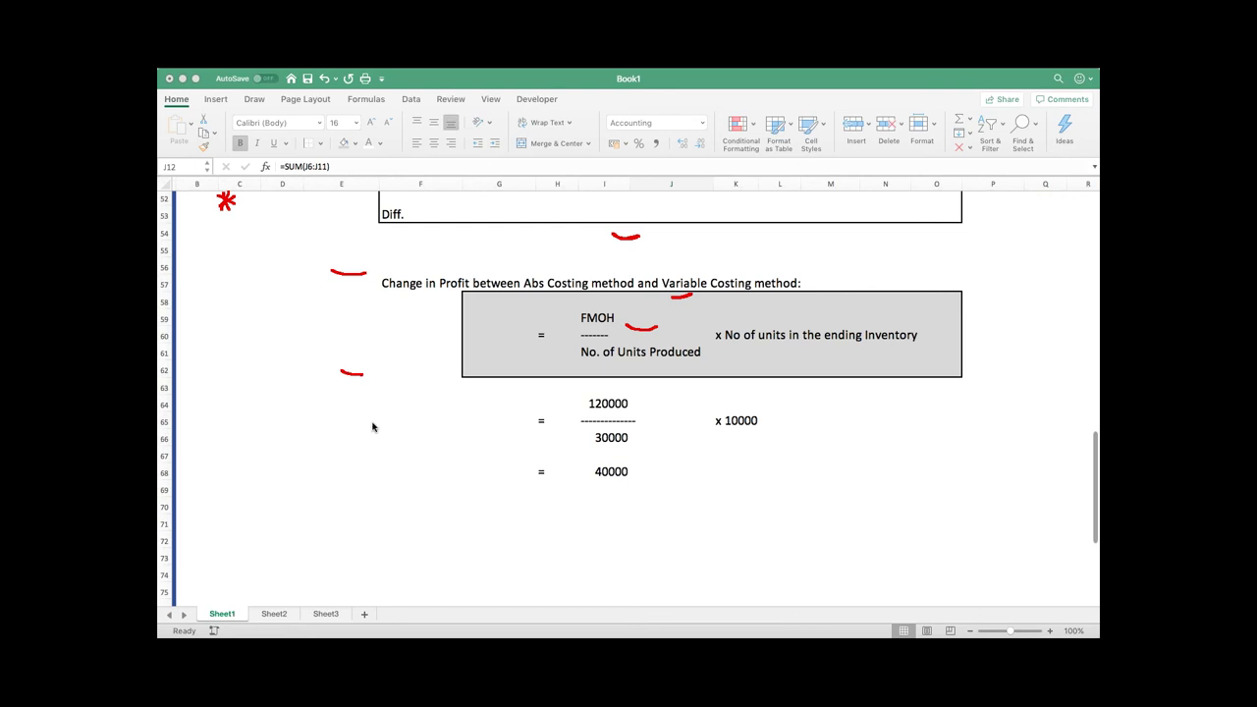
{"action": "left_click_drag", "start_coordinate": [531, 400], "coordinate": [562, 392]}
{"action": "mouse_move", "coordinate": [501, 426]}
{"action": "left_mouse_down"}
{"action": "mouse_move", "coordinate": [514, 469]}
{"action": "mouse_move", "coordinate": [493, 477]}
{"action": "left_mouse_up"}
{"action": "key", "text": "Escape"}
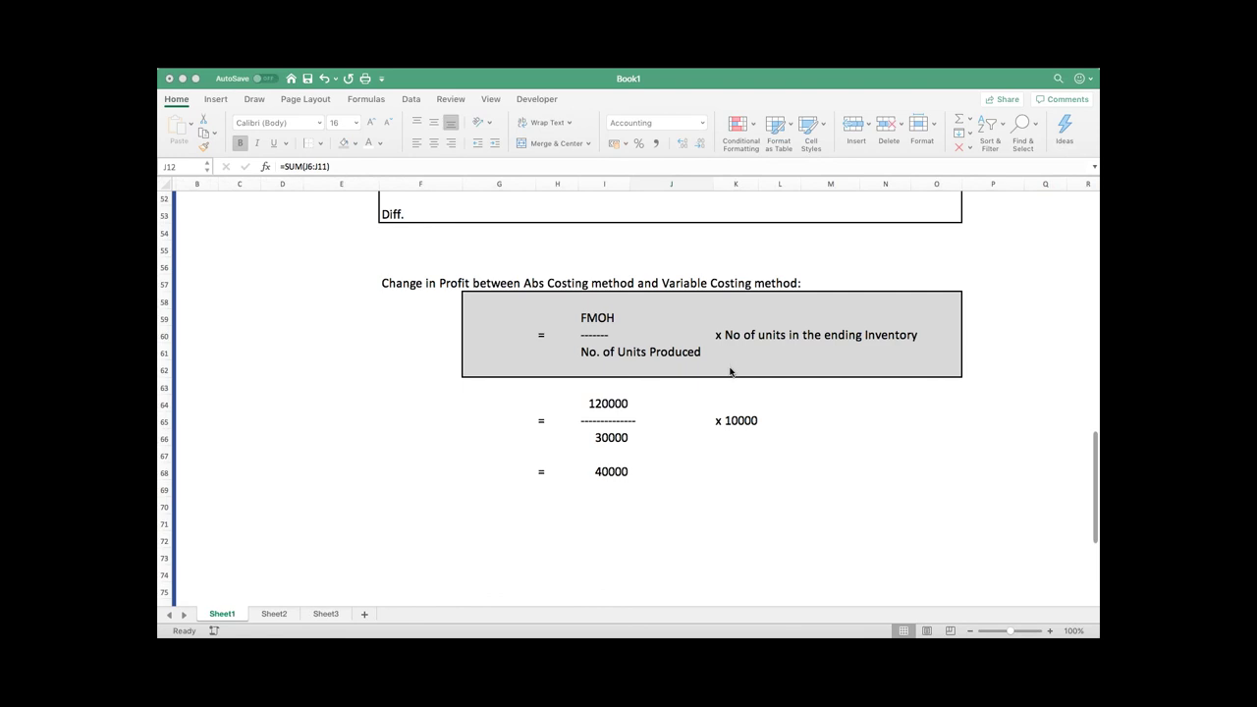
Handwrite 12000 in red under the ending inventory term, bracket 75000 and 17000 below it, total them as 92000 and draw an arrow to 12000.
{"action": "mouse_move", "coordinate": [717, 350]}
{"action": "left_mouse_down"}
{"action": "mouse_move", "coordinate": [720, 368]}
{"action": "mouse_move", "coordinate": [776, 351]}
{"action": "left_mouse_up"}
{"action": "left_click_drag", "start_coordinate": [720, 279], "coordinate": [735, 273]}
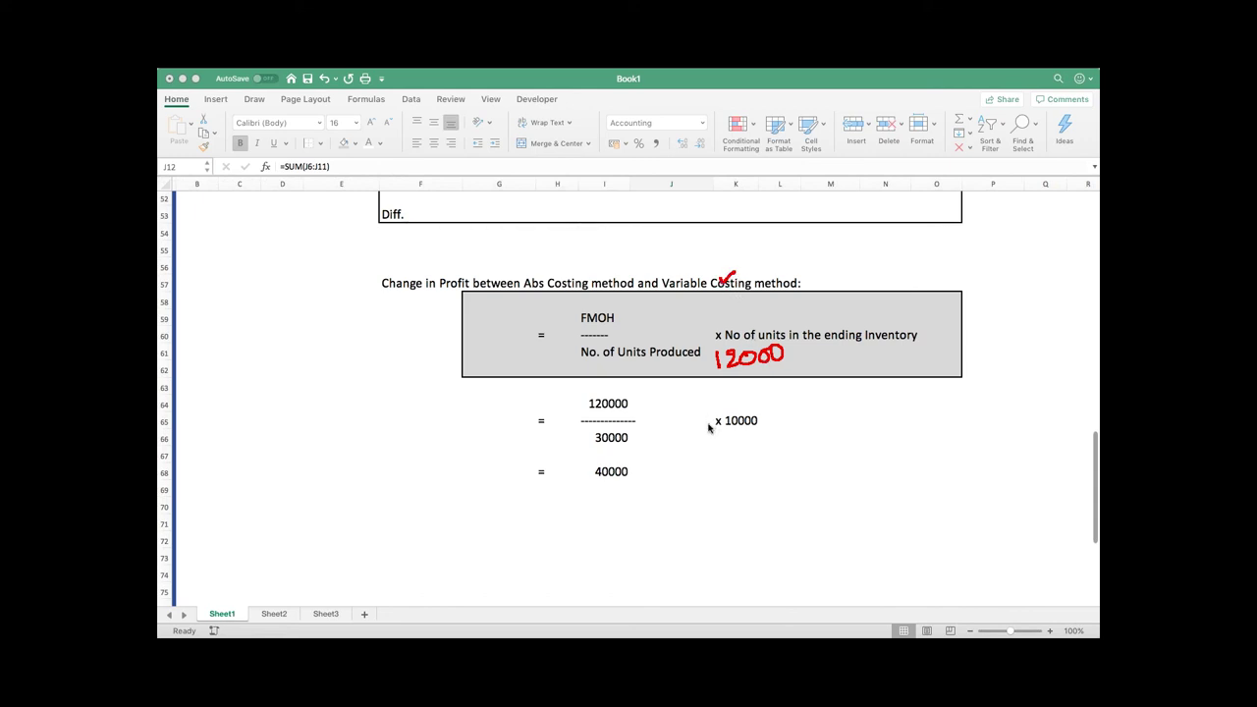
{"action": "mouse_move", "coordinate": [718, 384]}
{"action": "left_mouse_down"}
{"action": "mouse_move", "coordinate": [728, 396]}
{"action": "mouse_move", "coordinate": [776, 381]}
{"action": "left_mouse_up"}
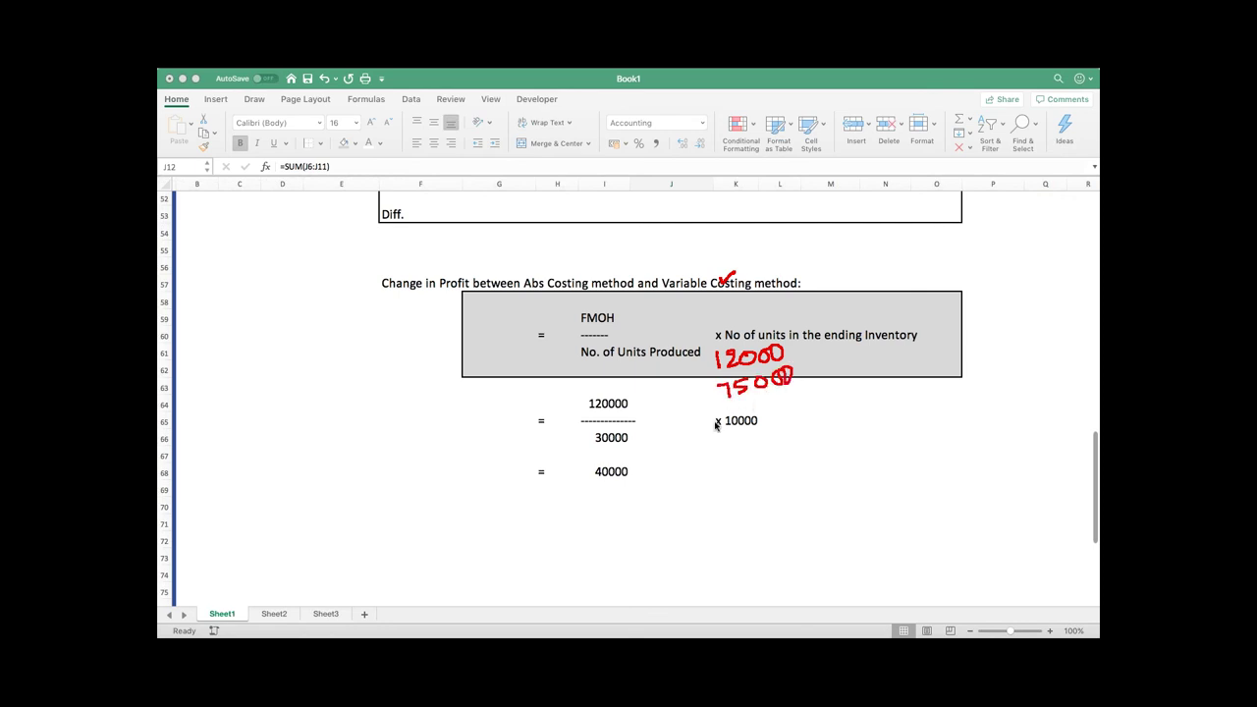
{"action": "mouse_move", "coordinate": [734, 418]}
{"action": "left_mouse_down"}
{"action": "mouse_move", "coordinate": [737, 438]}
{"action": "mouse_move", "coordinate": [791, 414]}
{"action": "mouse_move", "coordinate": [771, 444]}
{"action": "left_mouse_up"}
{"action": "mouse_move", "coordinate": [723, 377]}
{"action": "left_mouse_down"}
{"action": "mouse_move", "coordinate": [706, 393]}
{"action": "mouse_move", "coordinate": [722, 448]}
{"action": "mouse_move", "coordinate": [735, 444]}
{"action": "left_mouse_up"}
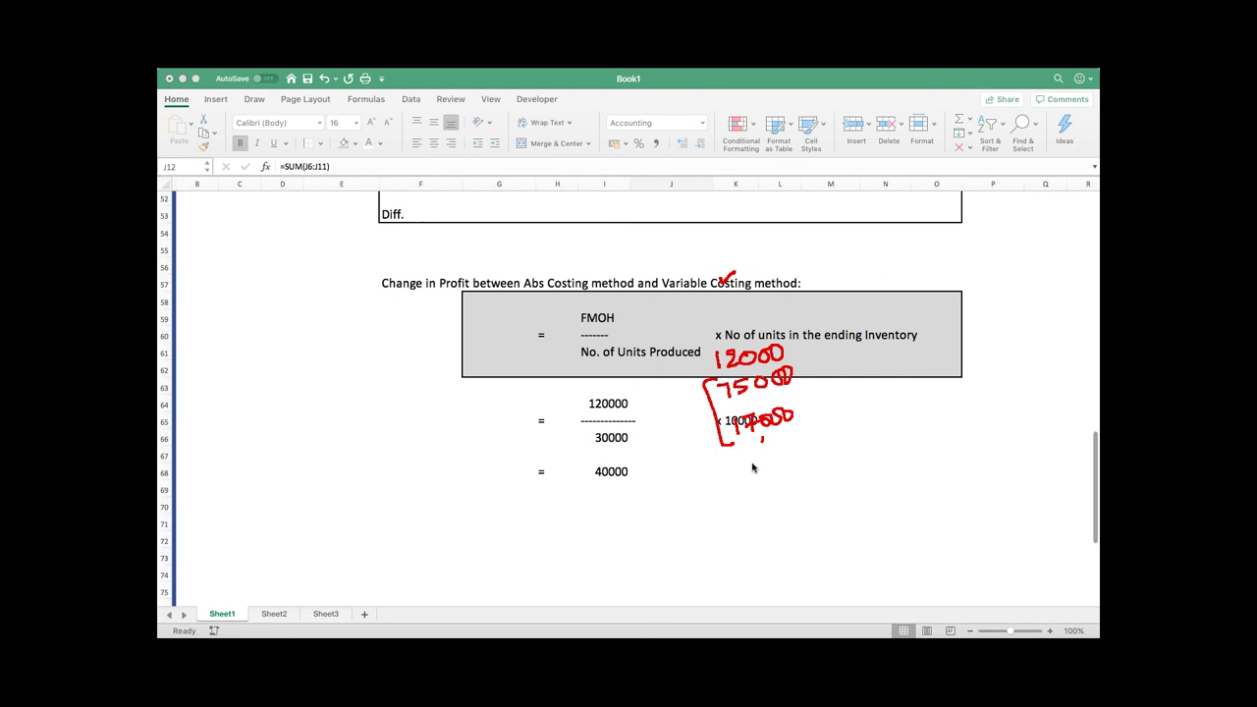
{"action": "left_click_drag", "start_coordinate": [791, 438], "coordinate": [744, 453]}
{"action": "mouse_move", "coordinate": [763, 467]}
{"action": "left_mouse_down"}
{"action": "mouse_move", "coordinate": [763, 486]}
{"action": "mouse_move", "coordinate": [815, 450]}
{"action": "mouse_move", "coordinate": [837, 376]}
{"action": "mouse_move", "coordinate": [814, 345]}
{"action": "mouse_move", "coordinate": [792, 342]}
{"action": "mouse_move", "coordinate": [799, 353]}
{"action": "left_mouse_up"}
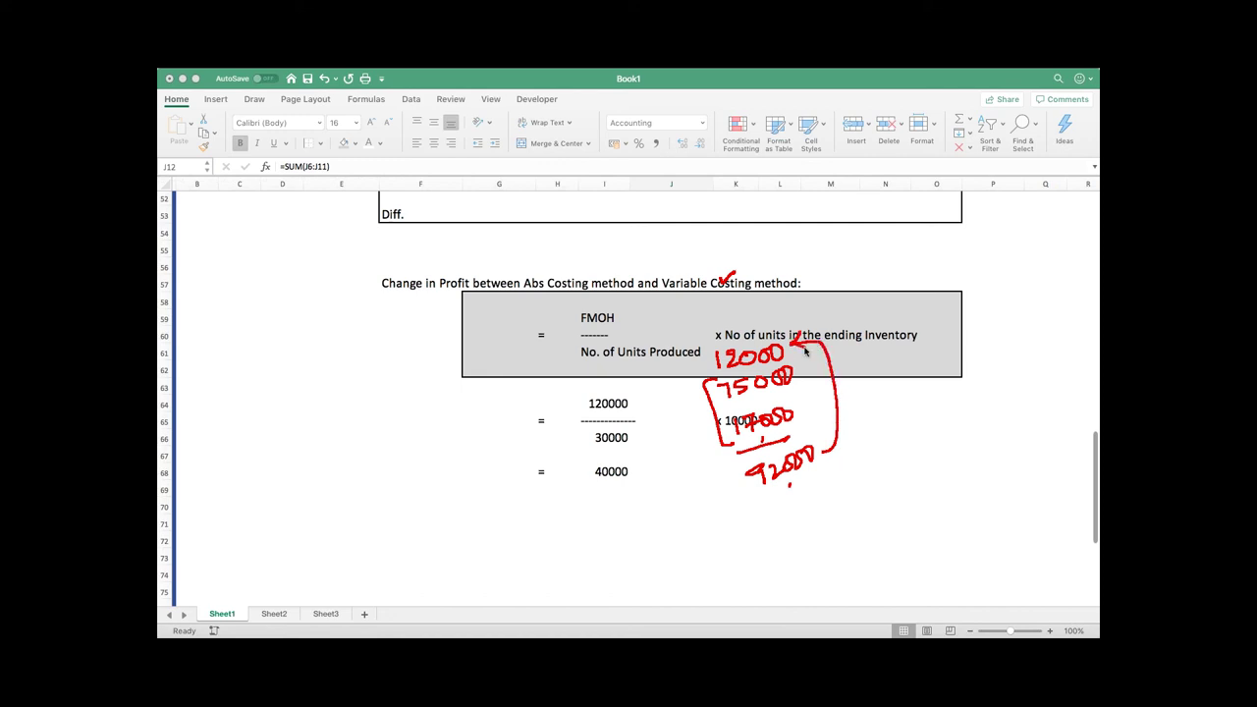
Handwrite the subtraction of 12000 below 92000 in red and double-underline the result of 80000.
{"action": "mouse_move", "coordinate": [747, 512]}
{"action": "left_mouse_down"}
{"action": "mouse_move", "coordinate": [794, 510]}
{"action": "mouse_move", "coordinate": [805, 491]}
{"action": "left_mouse_up"}
{"action": "left_click", "coordinate": [783, 501]}
{"action": "left_click_drag", "start_coordinate": [825, 485], "coordinate": [823, 488]}
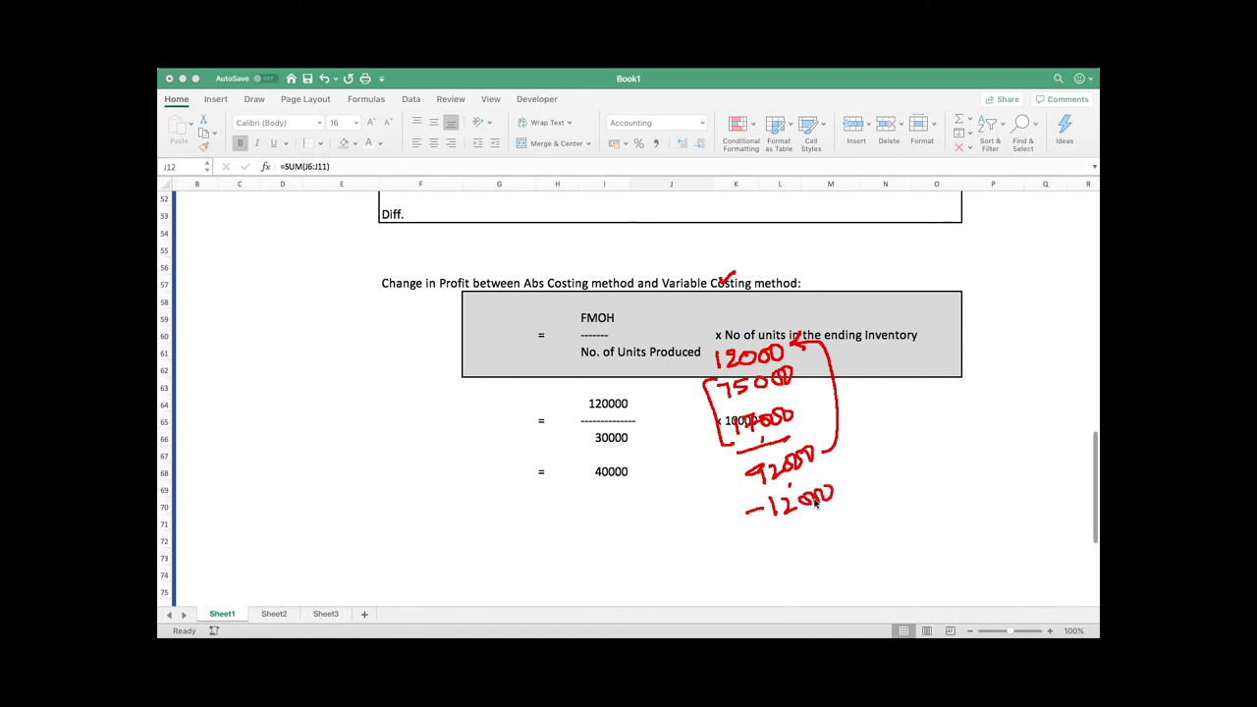
{"action": "mouse_move", "coordinate": [768, 531]}
{"action": "left_mouse_down"}
{"action": "mouse_move", "coordinate": [831, 512]}
{"action": "mouse_move", "coordinate": [790, 556]}
{"action": "mouse_move", "coordinate": [836, 540]}
{"action": "mouse_move", "coordinate": [815, 567]}
{"action": "left_mouse_up"}
{"action": "mouse_move", "coordinate": [785, 578]}
{"action": "left_mouse_down"}
{"action": "mouse_move", "coordinate": [845, 566]}
{"action": "mouse_move", "coordinate": [837, 578]}
{"action": "left_mouse_up"}
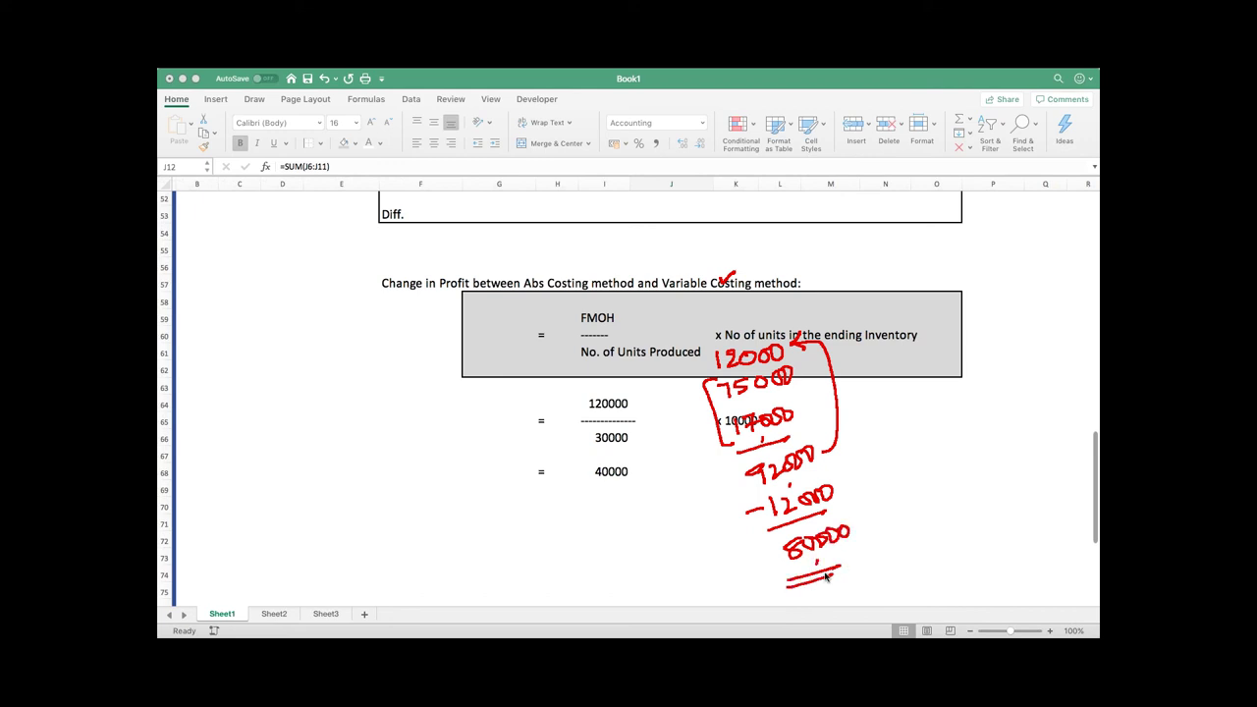
Mark 75000, 92000 and the formula's FMOH fraction in red, draw an arrow from the fraction, and write an equals sign near row 70.
{"action": "left_click_drag", "start_coordinate": [724, 404], "coordinate": [735, 410]}
{"action": "left_click_drag", "start_coordinate": [622, 327], "coordinate": [636, 334]}
{"action": "left_click_drag", "start_coordinate": [822, 453], "coordinate": [835, 445]}
{"action": "left_click_drag", "start_coordinate": [362, 511], "coordinate": [377, 516]}
{"action": "left_click_drag", "start_coordinate": [579, 340], "coordinate": [544, 383]}
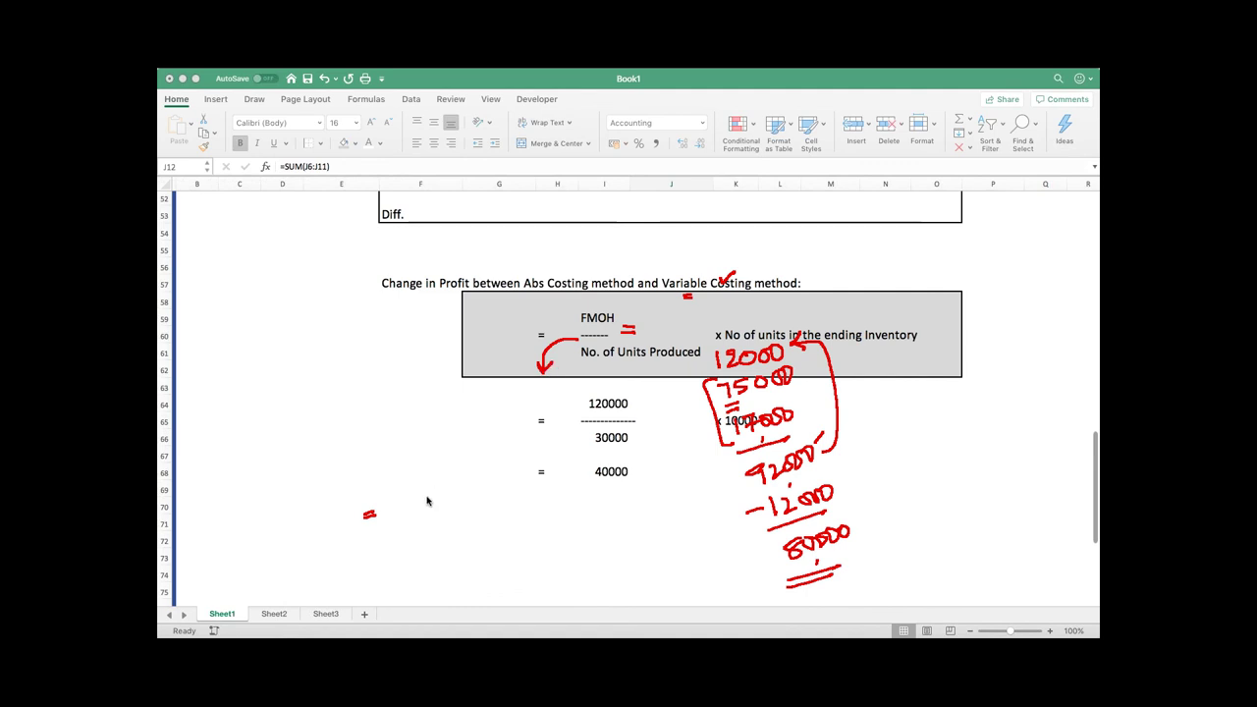
Handwrite the fraction 320000 over 80000 in red after the equals sign, followed by a multiplication sign.
{"action": "mouse_move", "coordinate": [399, 504]}
{"action": "left_mouse_down"}
{"action": "mouse_move", "coordinate": [402, 519]}
{"action": "mouse_move", "coordinate": [425, 519]}
{"action": "mouse_move", "coordinate": [476, 499]}
{"action": "left_mouse_up"}
{"action": "left_click", "coordinate": [438, 528]}
{"action": "mouse_move", "coordinate": [397, 532]}
{"action": "left_mouse_down"}
{"action": "mouse_move", "coordinate": [476, 520]}
{"action": "mouse_move", "coordinate": [422, 542]}
{"action": "mouse_move", "coordinate": [450, 542]}
{"action": "mouse_move", "coordinate": [498, 526]}
{"action": "mouse_move", "coordinate": [484, 527]}
{"action": "left_mouse_up"}
{"action": "left_click", "coordinate": [425, 539]}
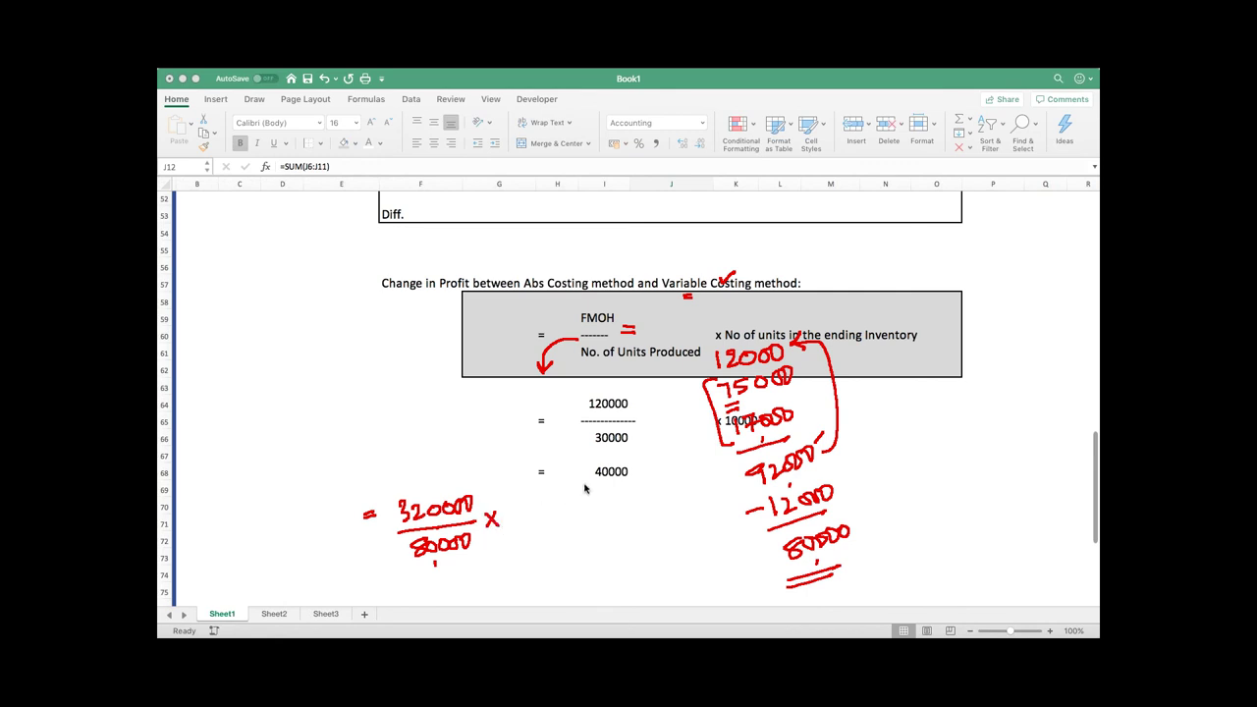
Complete the handwritten calculation with 17000, write and box the result 68000 in red, and clear the ink.
{"action": "mouse_move", "coordinate": [513, 507]}
{"action": "left_mouse_down"}
{"action": "mouse_move", "coordinate": [510, 527]}
{"action": "mouse_move", "coordinate": [567, 508]}
{"action": "left_mouse_up"}
{"action": "left_click_drag", "start_coordinate": [492, 579], "coordinate": [503, 579]}
{"action": "left_click_drag", "start_coordinate": [492, 588], "coordinate": [505, 586]}
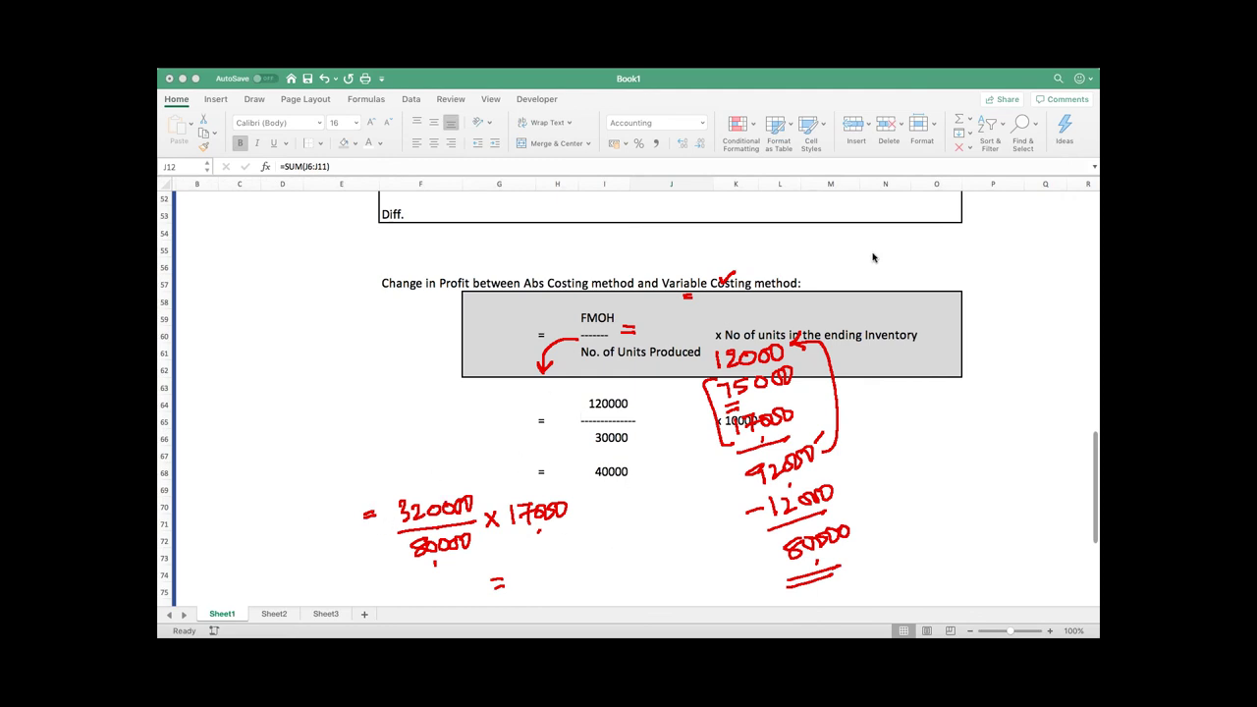
{"action": "mouse_move", "coordinate": [542, 559]}
{"action": "left_mouse_down"}
{"action": "mouse_move", "coordinate": [536, 580]}
{"action": "mouse_move", "coordinate": [601, 574]}
{"action": "mouse_move", "coordinate": [590, 581]}
{"action": "left_mouse_up"}
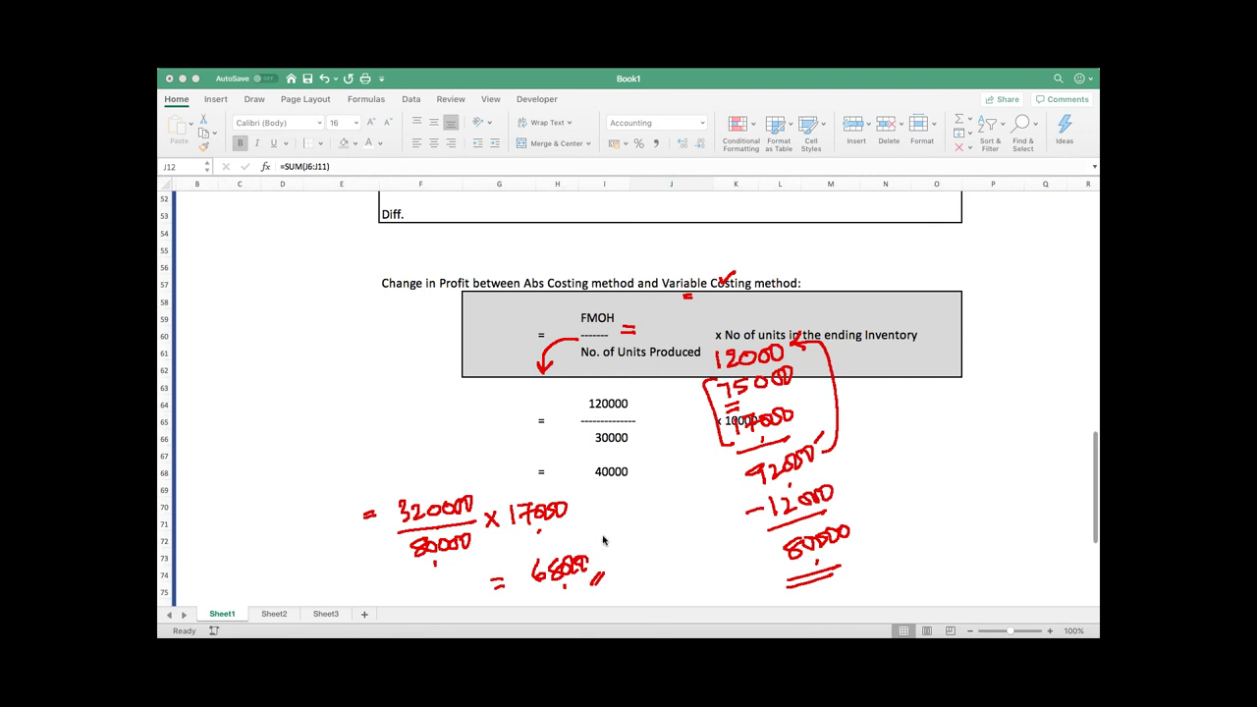
{"action": "mouse_move", "coordinate": [531, 552]}
{"action": "left_mouse_down"}
{"action": "mouse_move", "coordinate": [603, 576]}
{"action": "mouse_move", "coordinate": [542, 595]}
{"action": "mouse_move", "coordinate": [544, 550]}
{"action": "mouse_move", "coordinate": [533, 602]}
{"action": "left_mouse_up"}
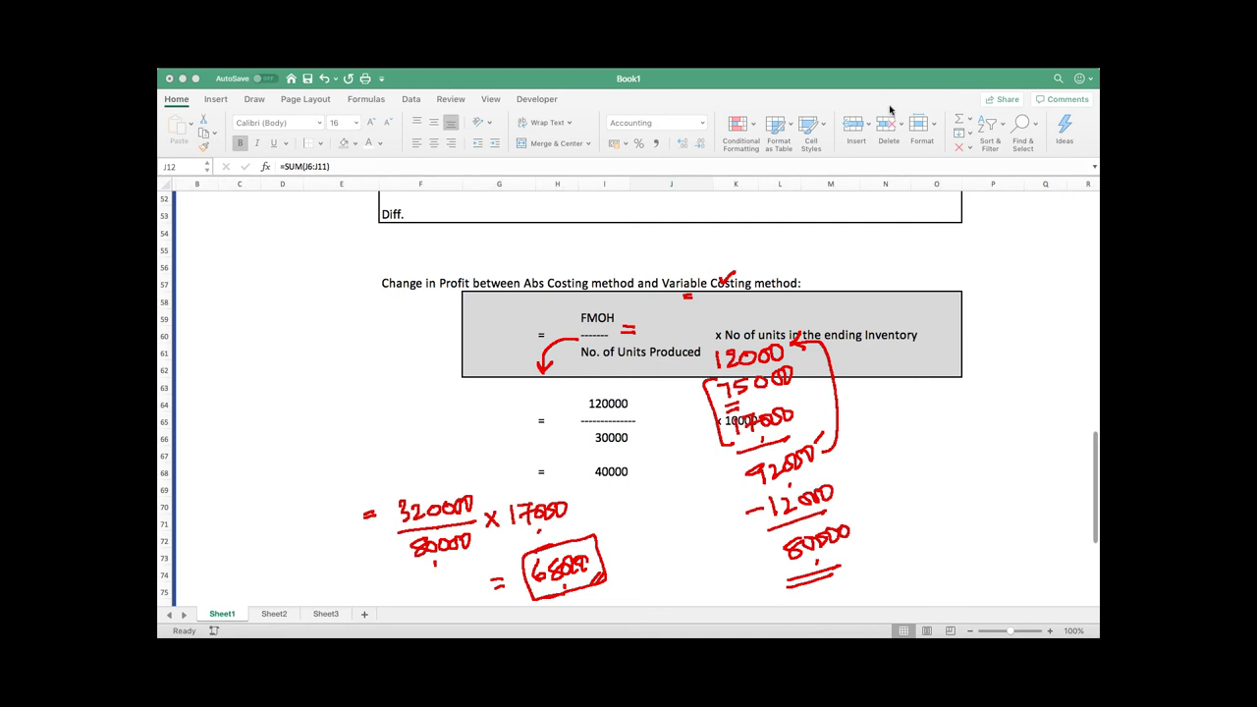
{"action": "key", "text": "Escape"}
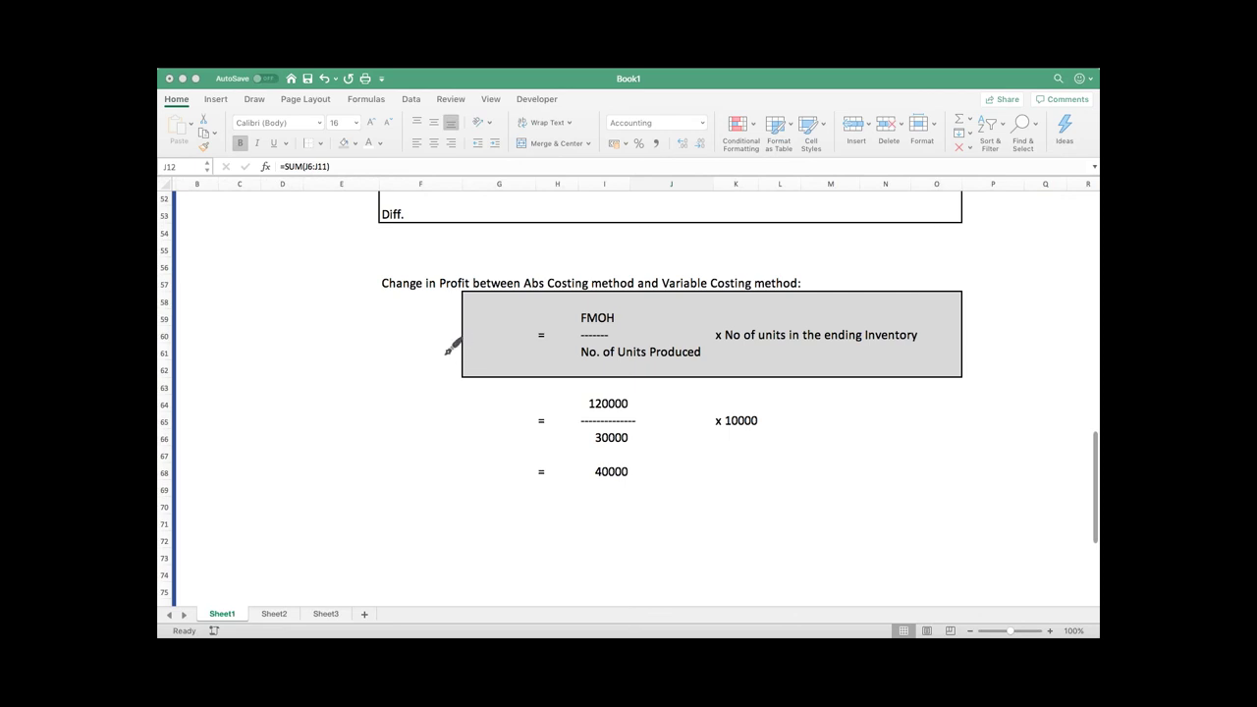
Clear a short mark beside the formula box, then draw a red upward arrow from the ending inventory term and a tick near row 63.
{"action": "left_click_drag", "start_coordinate": [440, 351], "coordinate": [453, 345]}
{"action": "key", "text": "c"}
{"action": "mouse_move", "coordinate": [772, 325]}
{"action": "left_mouse_down"}
{"action": "mouse_move", "coordinate": [778, 271]}
{"action": "mouse_move", "coordinate": [784, 280]}
{"action": "left_mouse_up"}
{"action": "left_click_drag", "start_coordinate": [392, 385], "coordinate": [414, 379]}
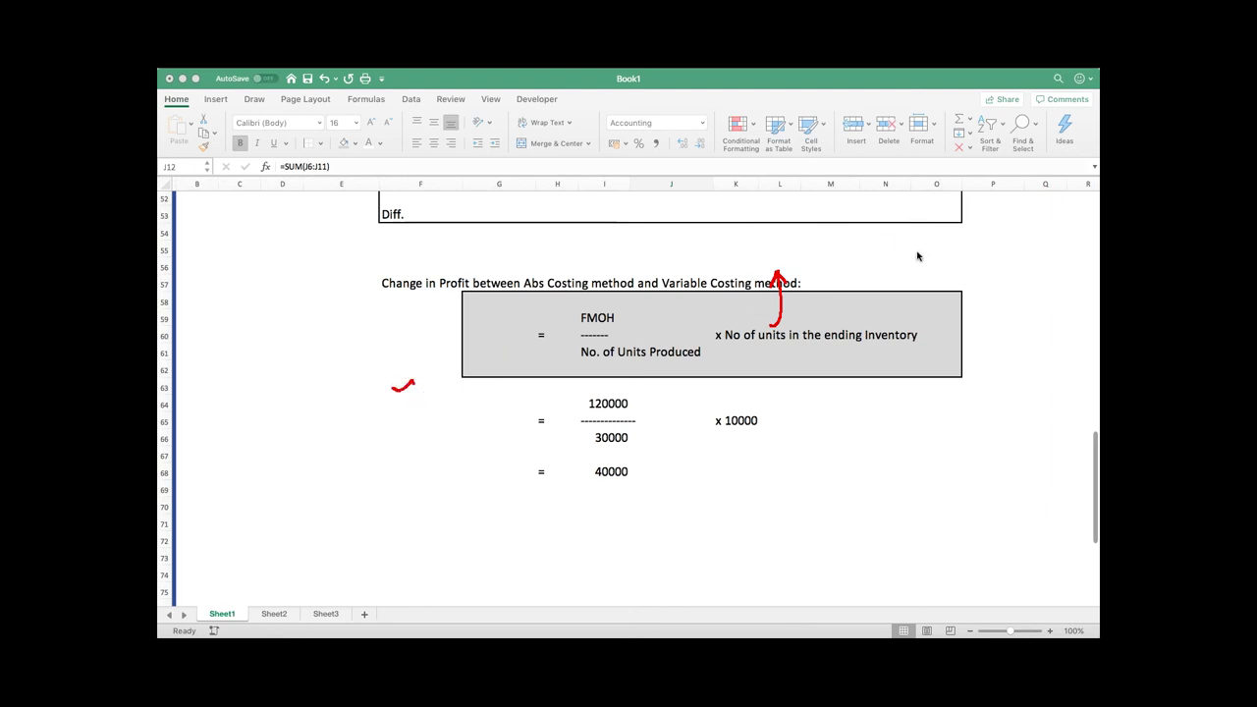